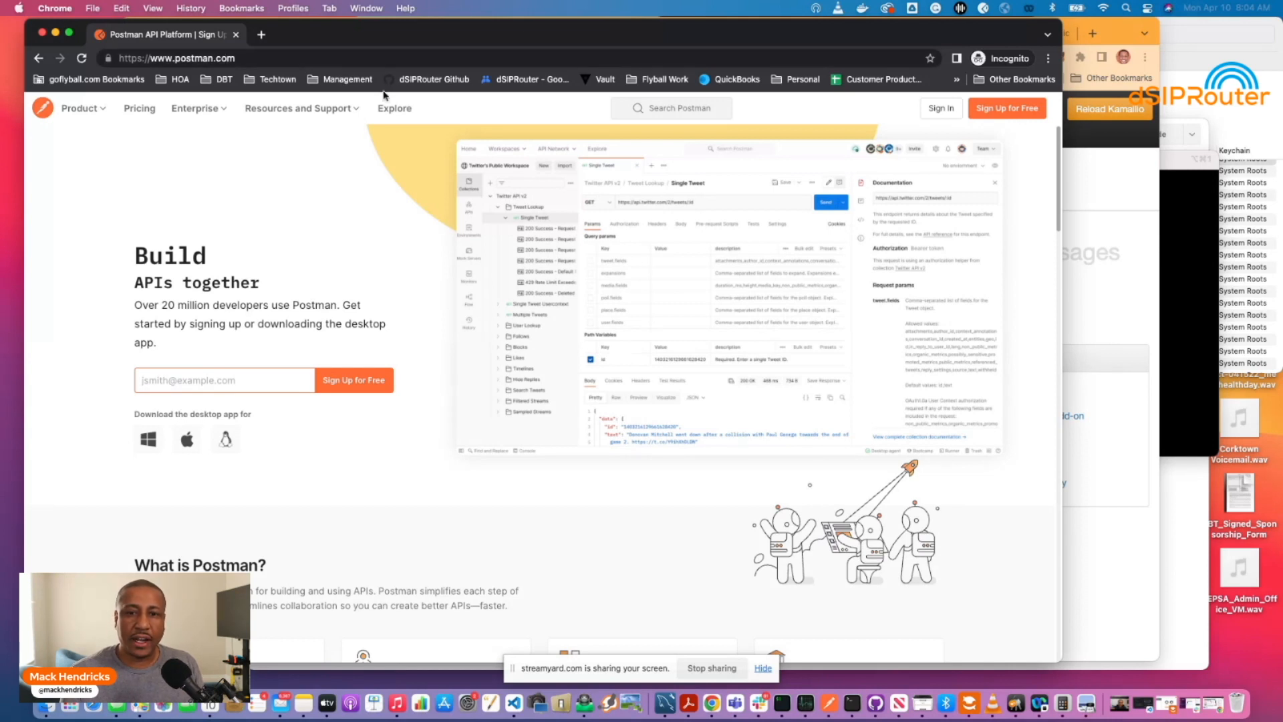
Search Postman for 'dopensource' and open the team's public dSIPRouter workspace.
click(662, 111)
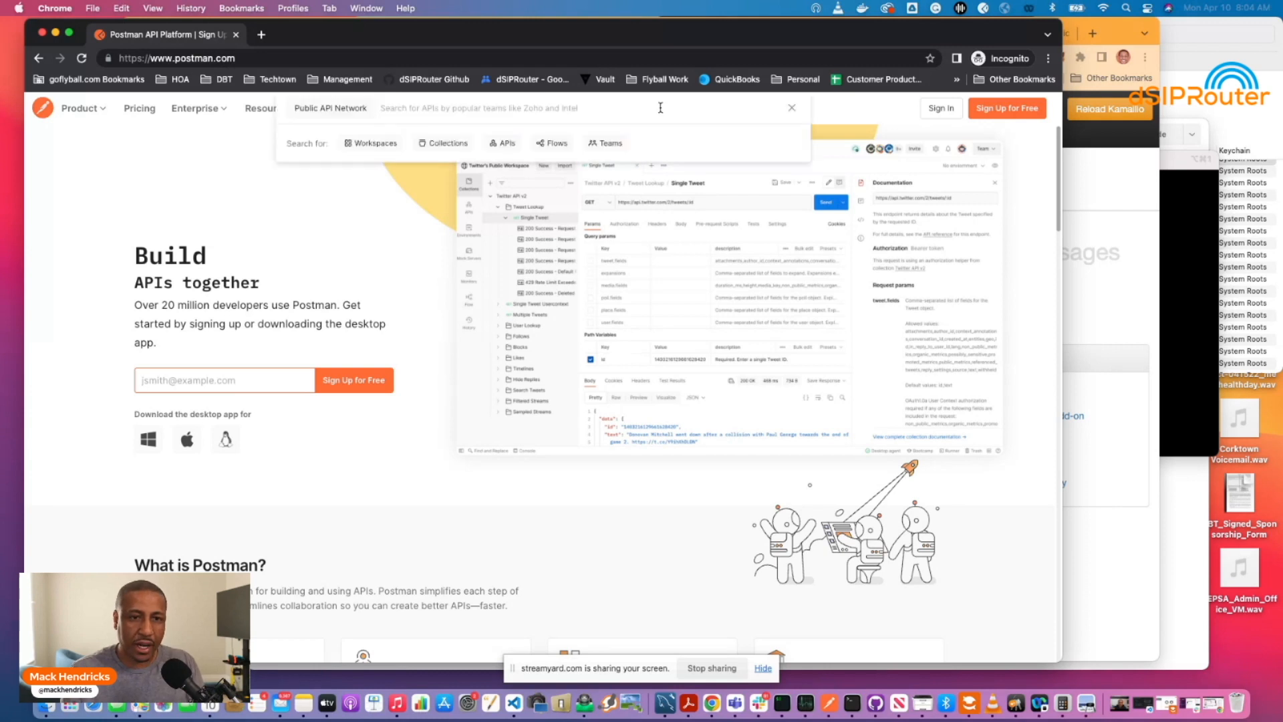
text(dopensource)
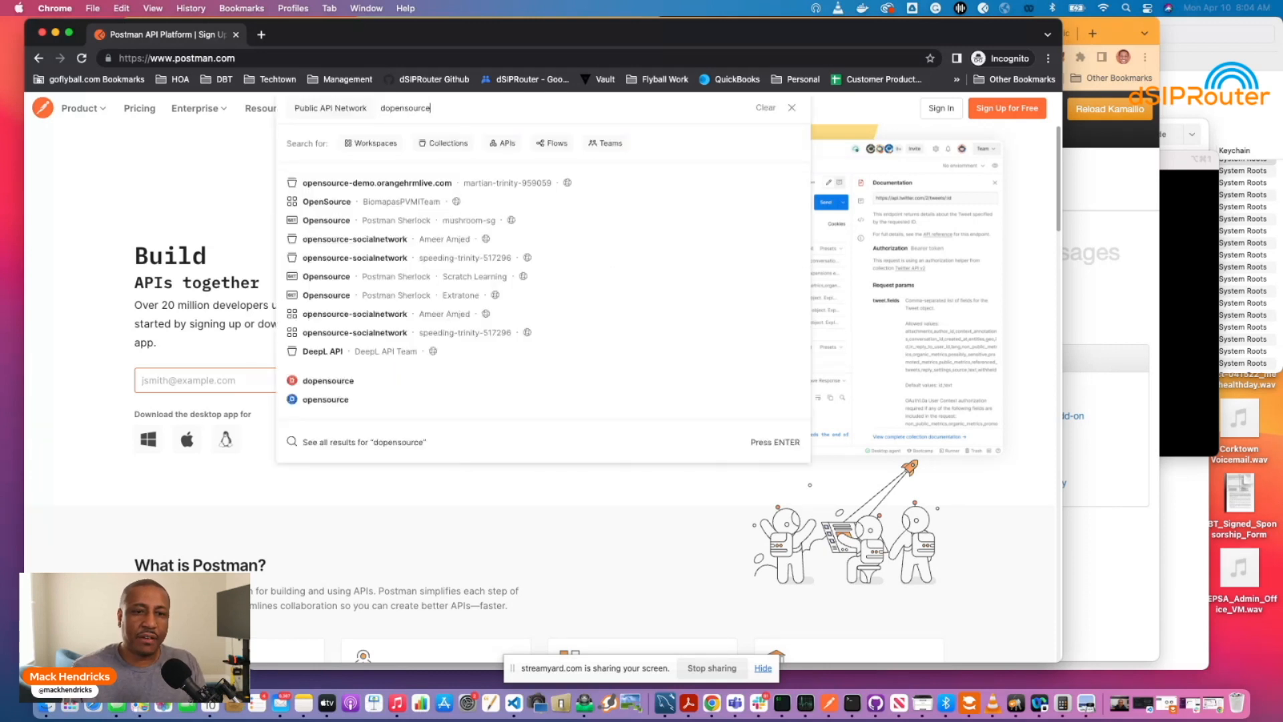
key(Return)
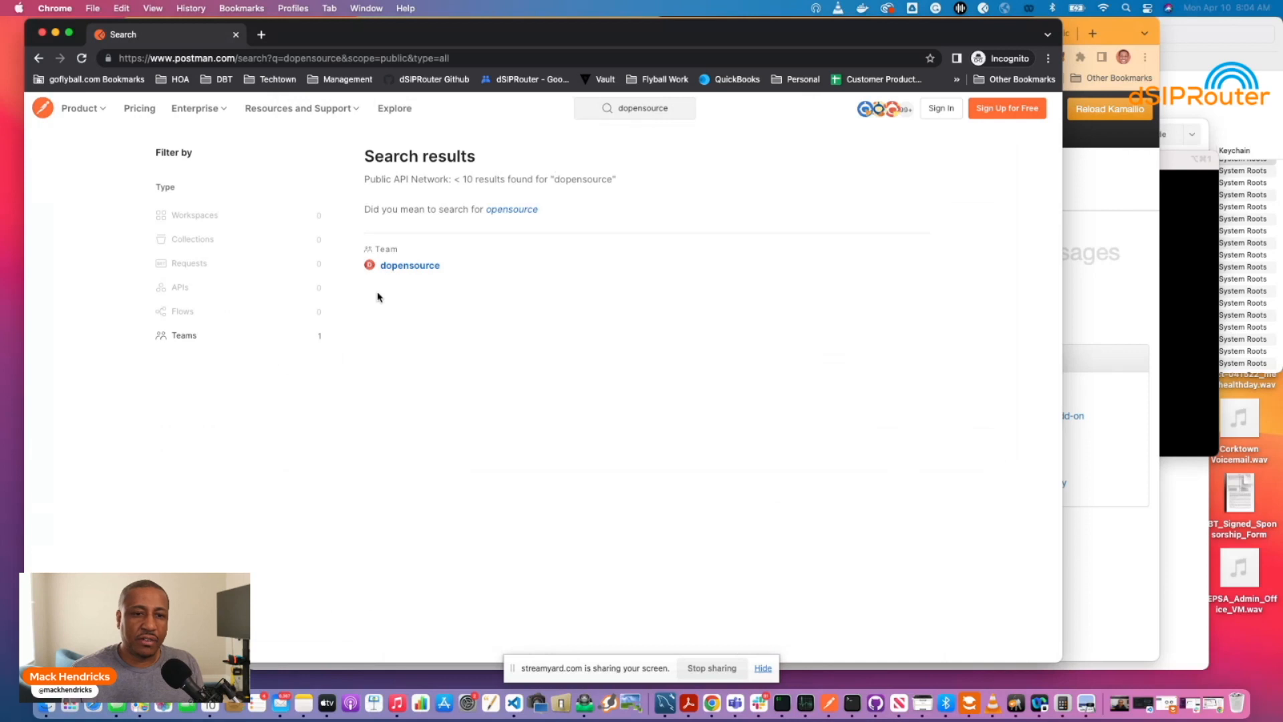
click(398, 268)
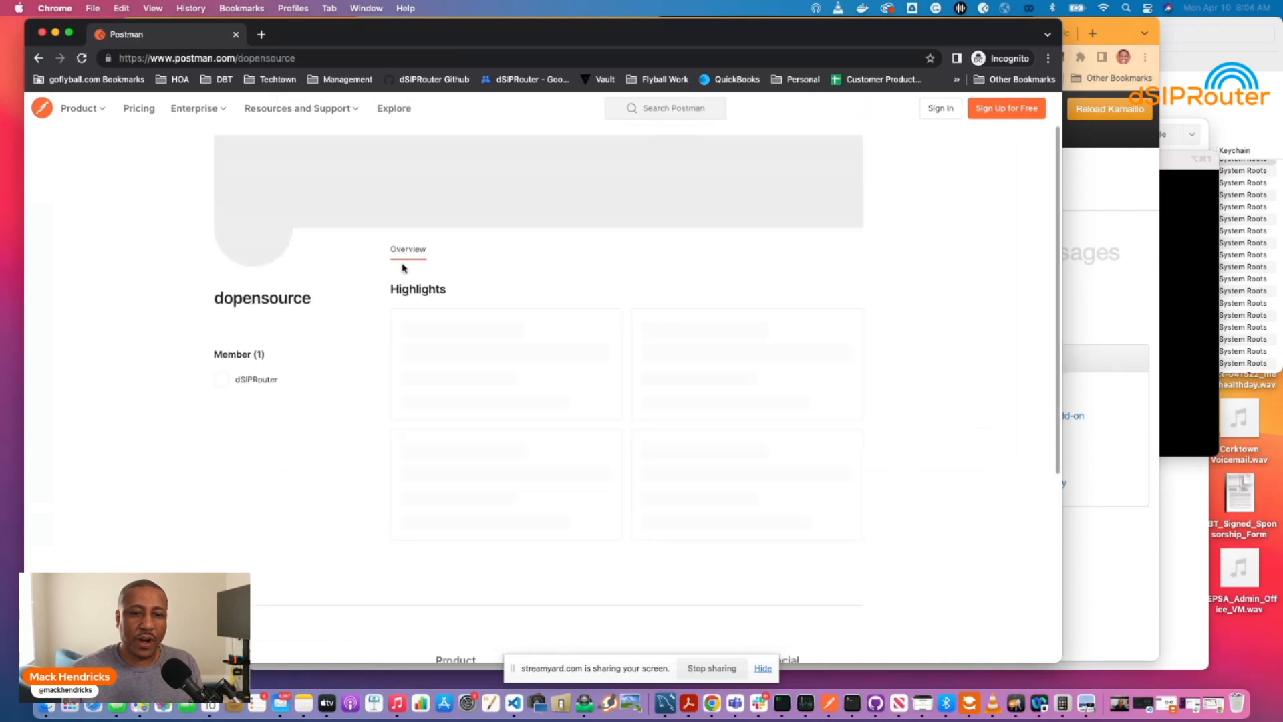
scroll(665, 328, down, 1)
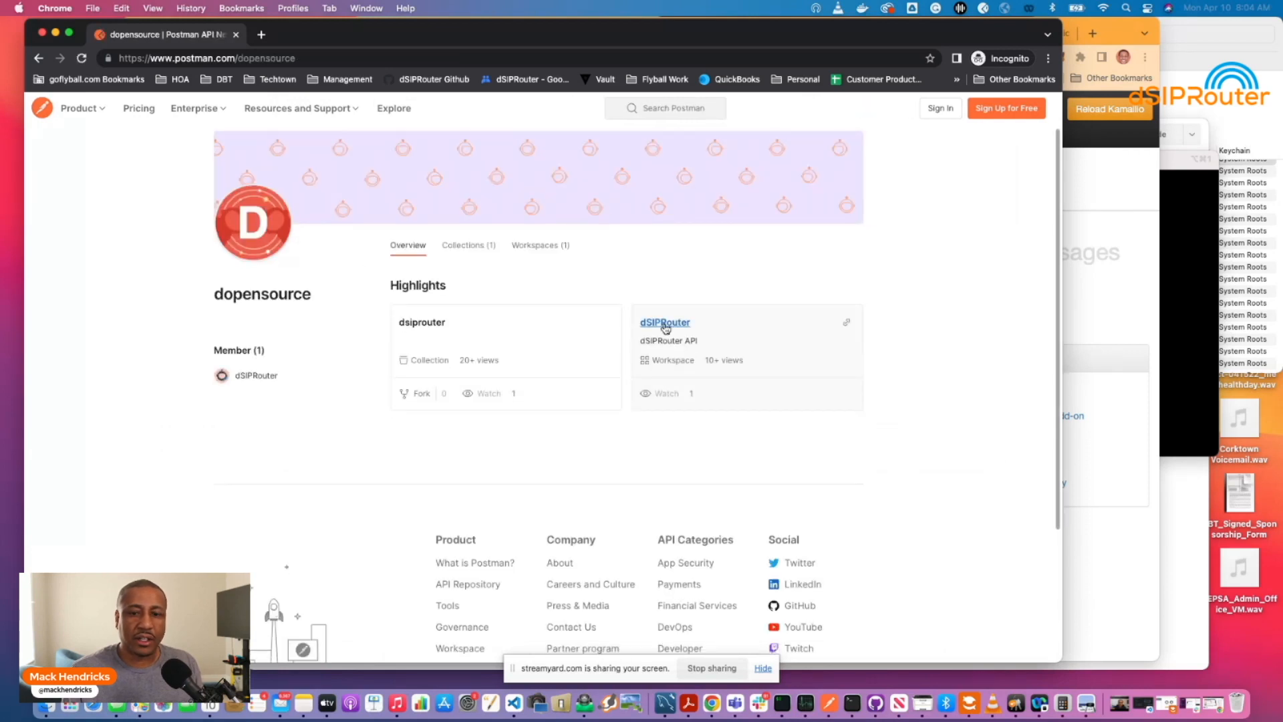
scroll(666, 328, up, 1)
click(665, 325)
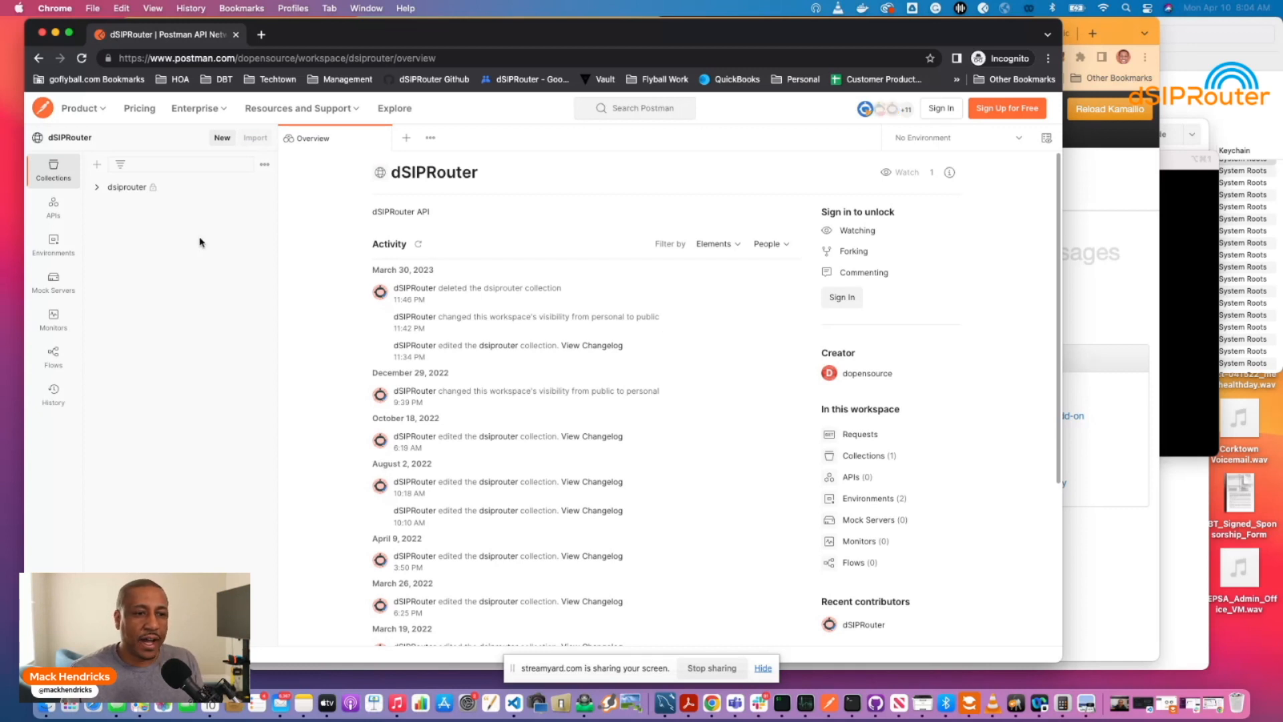
Open the dsiprouter collection, select its Bearer Token value, and start a fork.
click(97, 190)
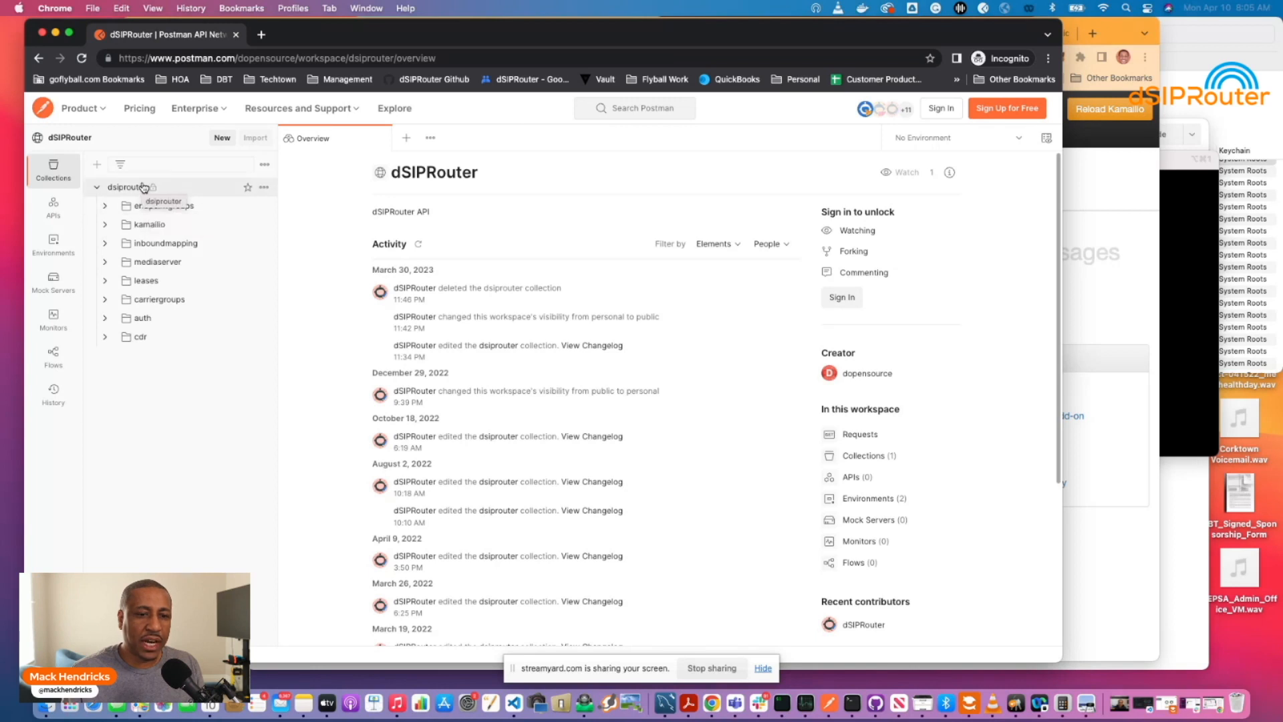
click(127, 187)
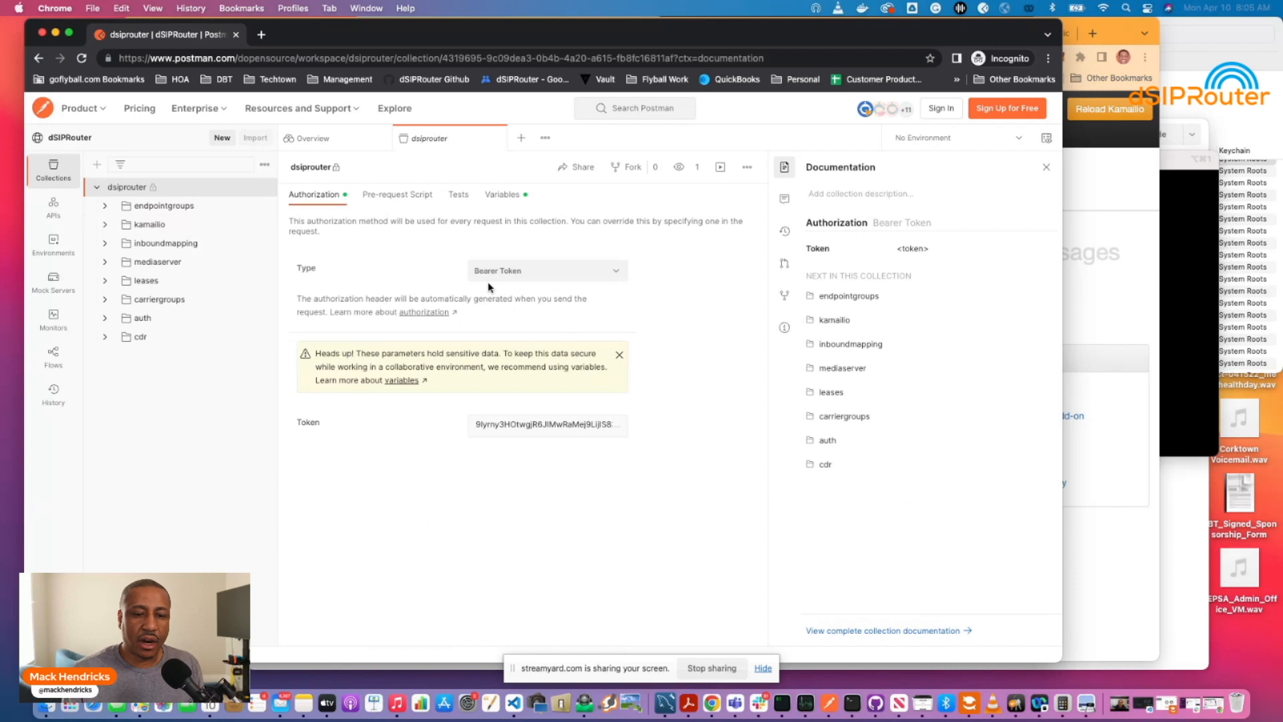
click(475, 426)
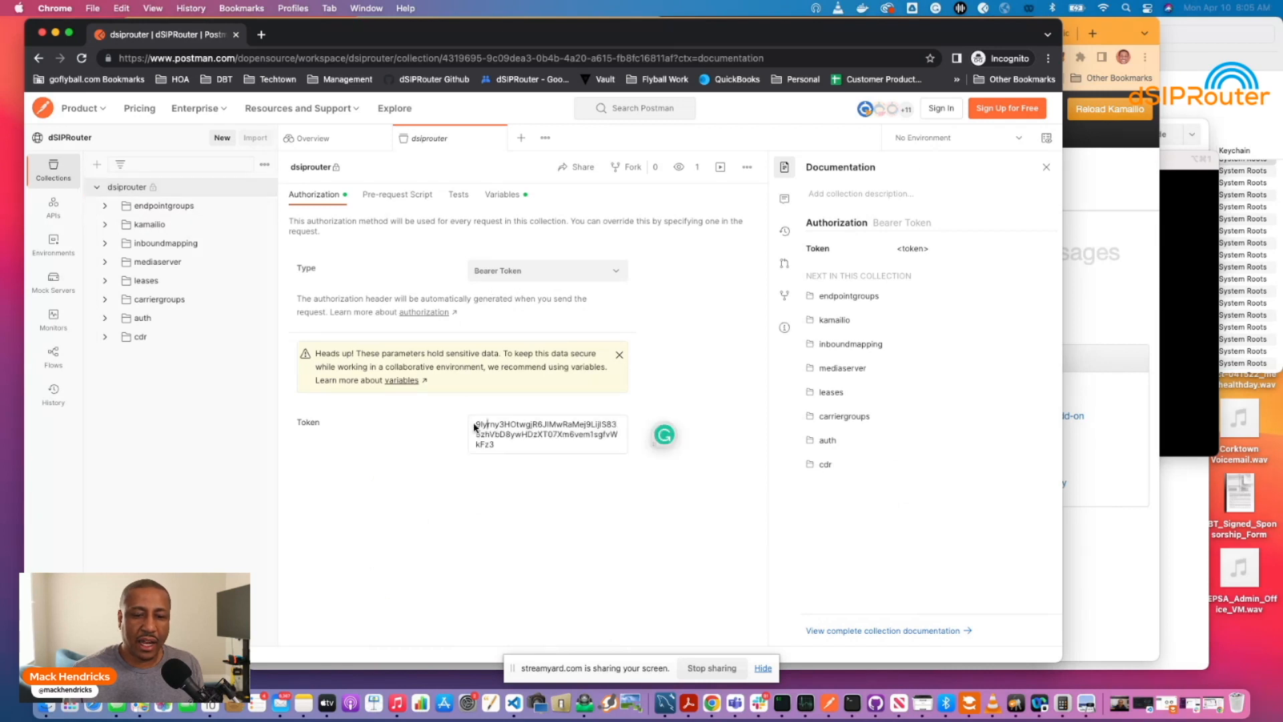
drag(475, 427, 525, 460)
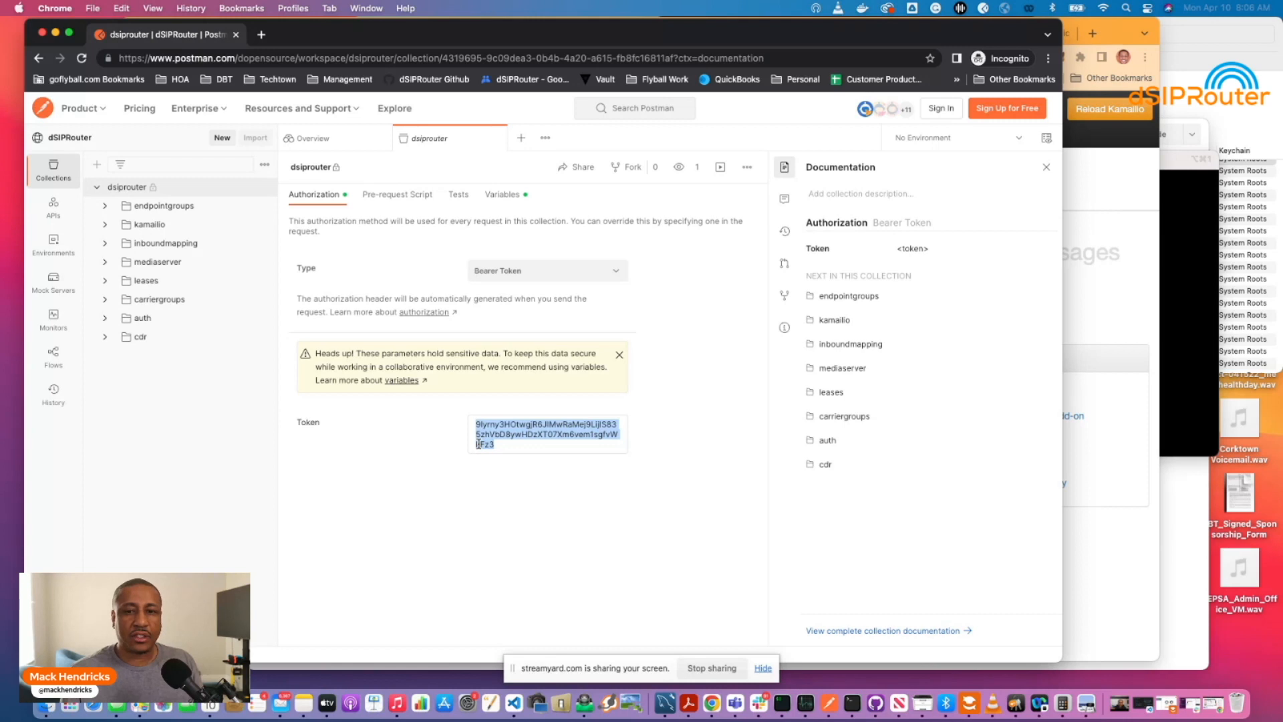
click(632, 173)
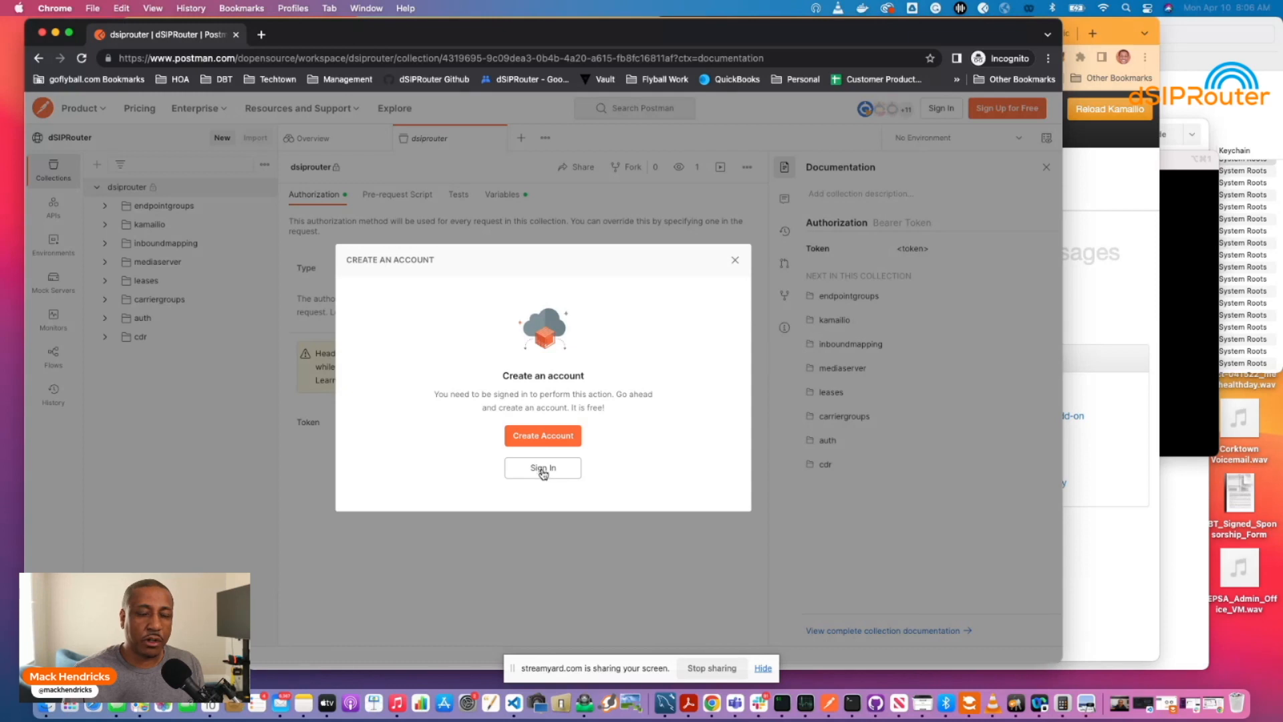
Sign in to Postman with the saved Chrome login and show the dsiprouter collection's folders.
click(542, 471)
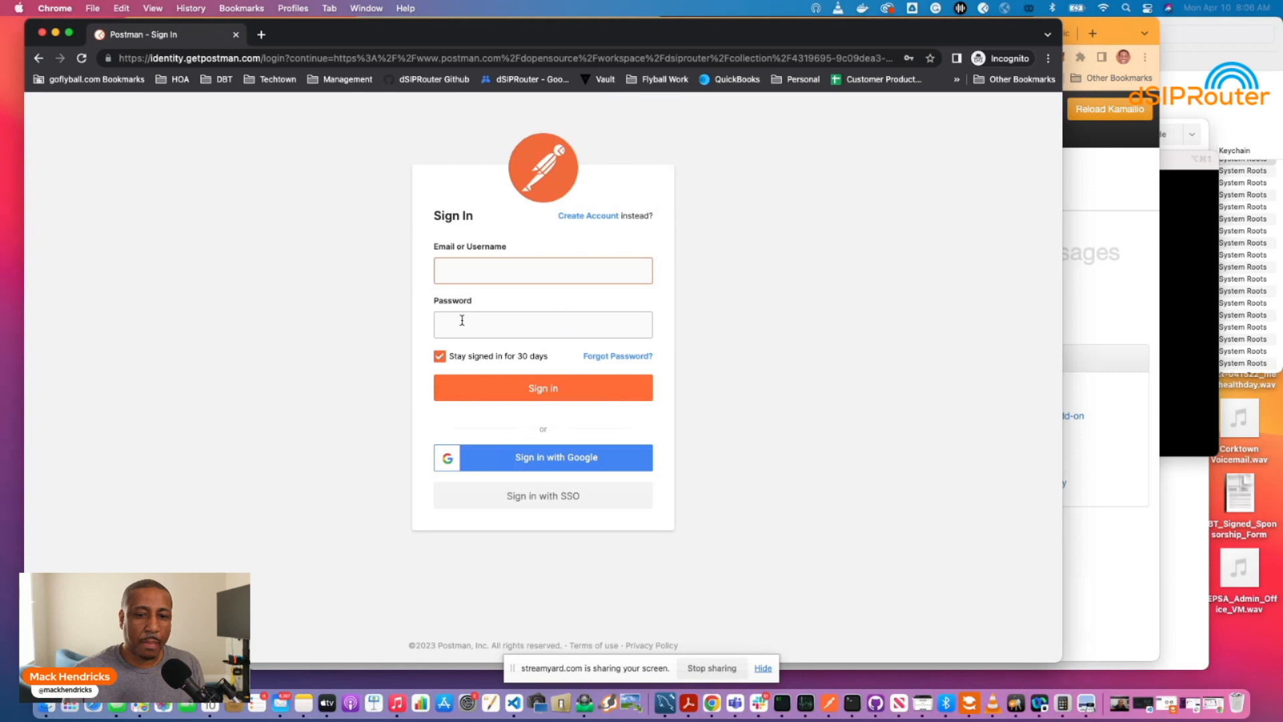
click(467, 268)
click(539, 309)
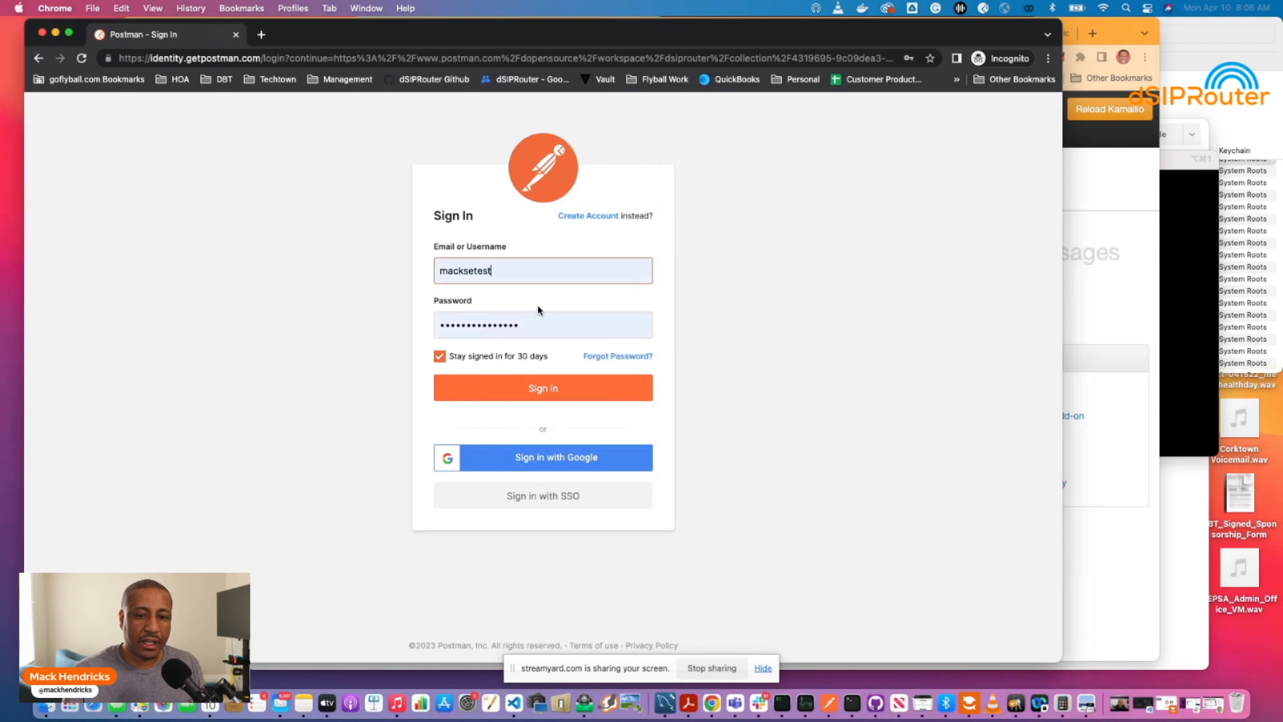
click(517, 392)
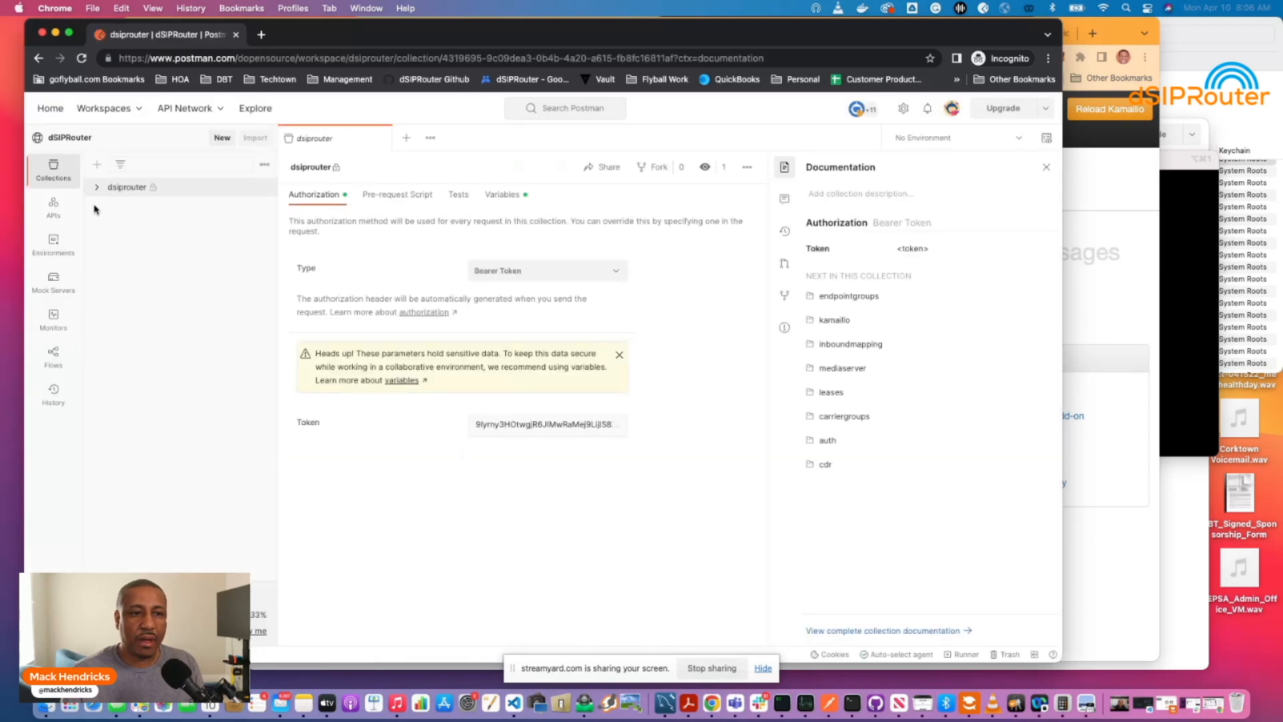
click(188, 188)
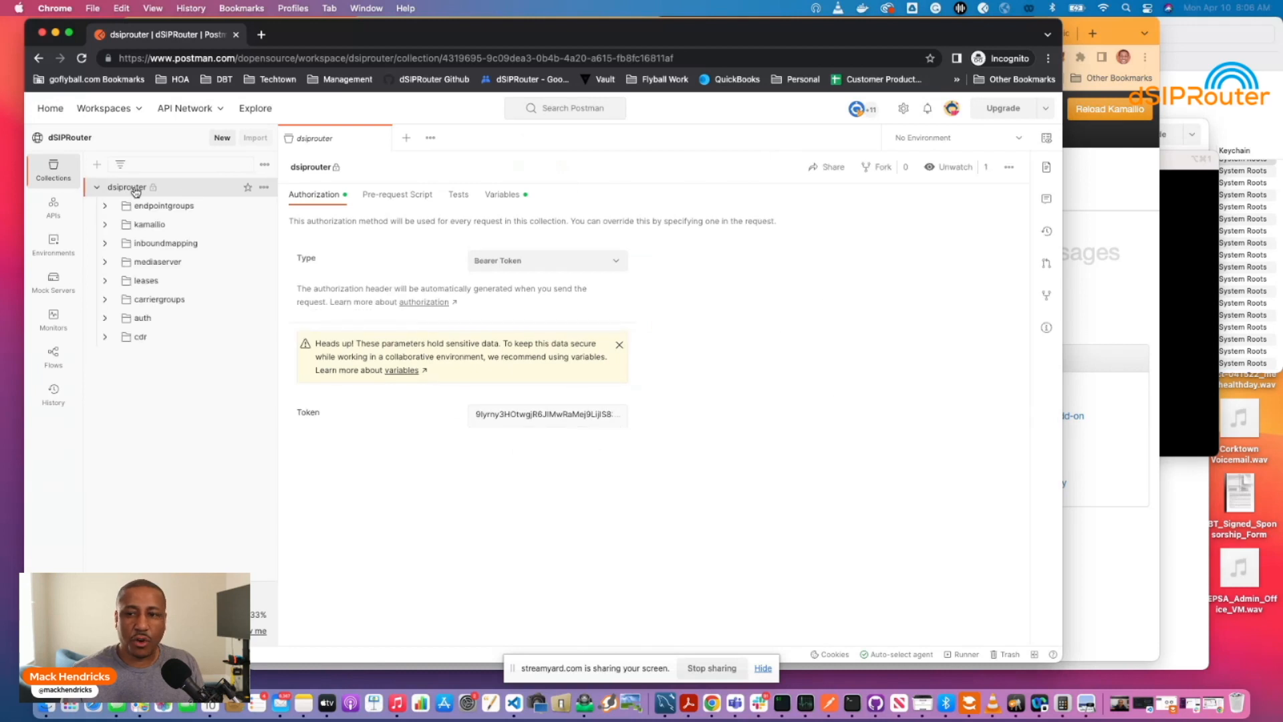
Fork the dsiprouter collection into My Workspace with the label 'dSIPRouter API Test'.
click(873, 170)
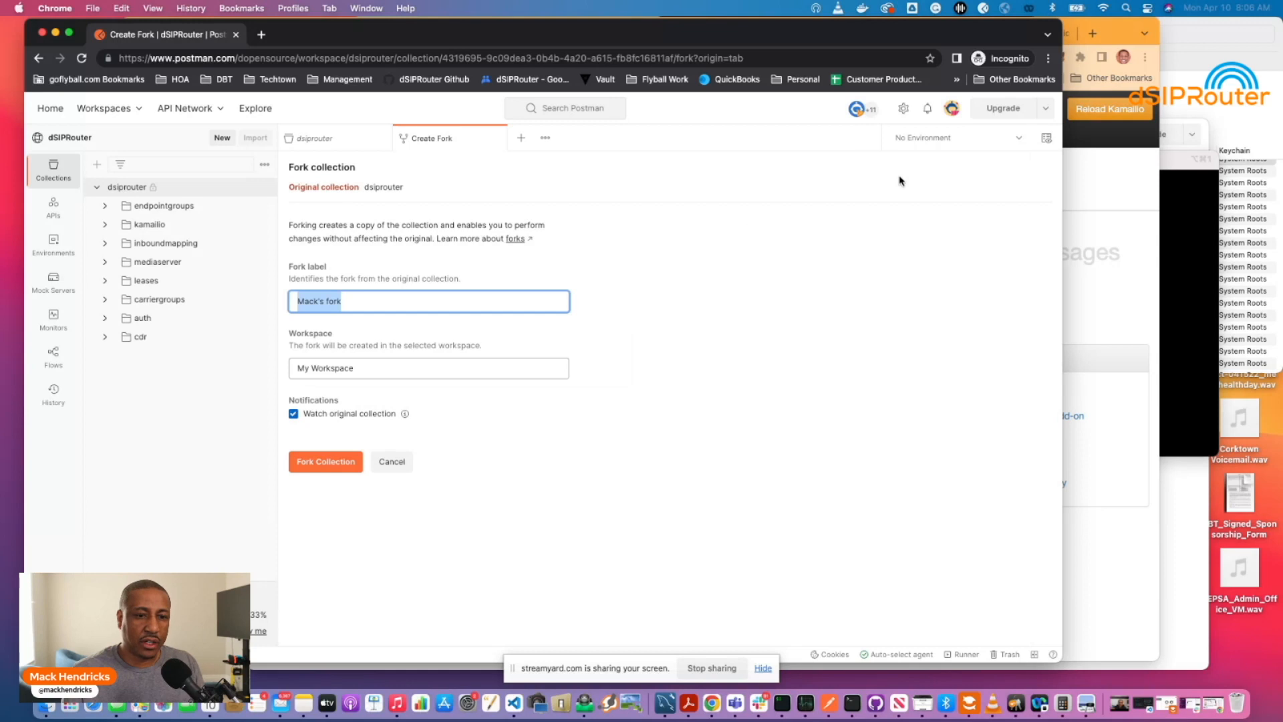
double_click(368, 298)
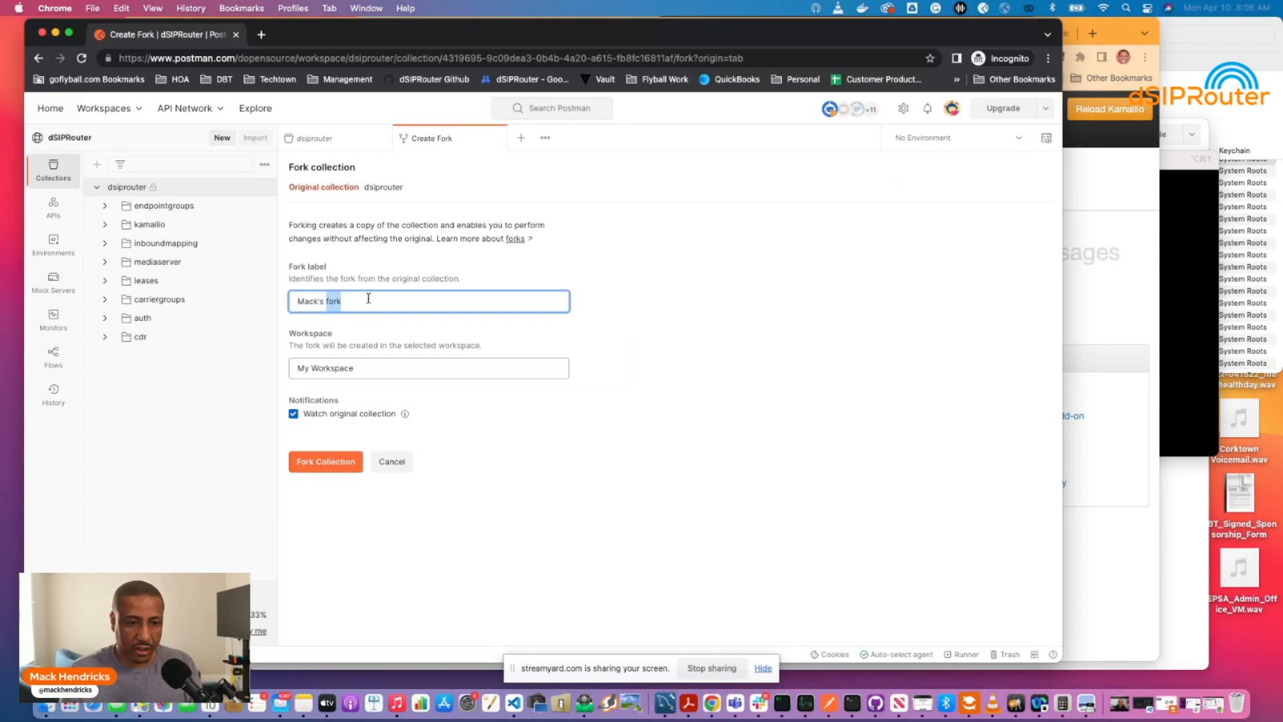
triple_click(369, 298)
text(dSIPR)
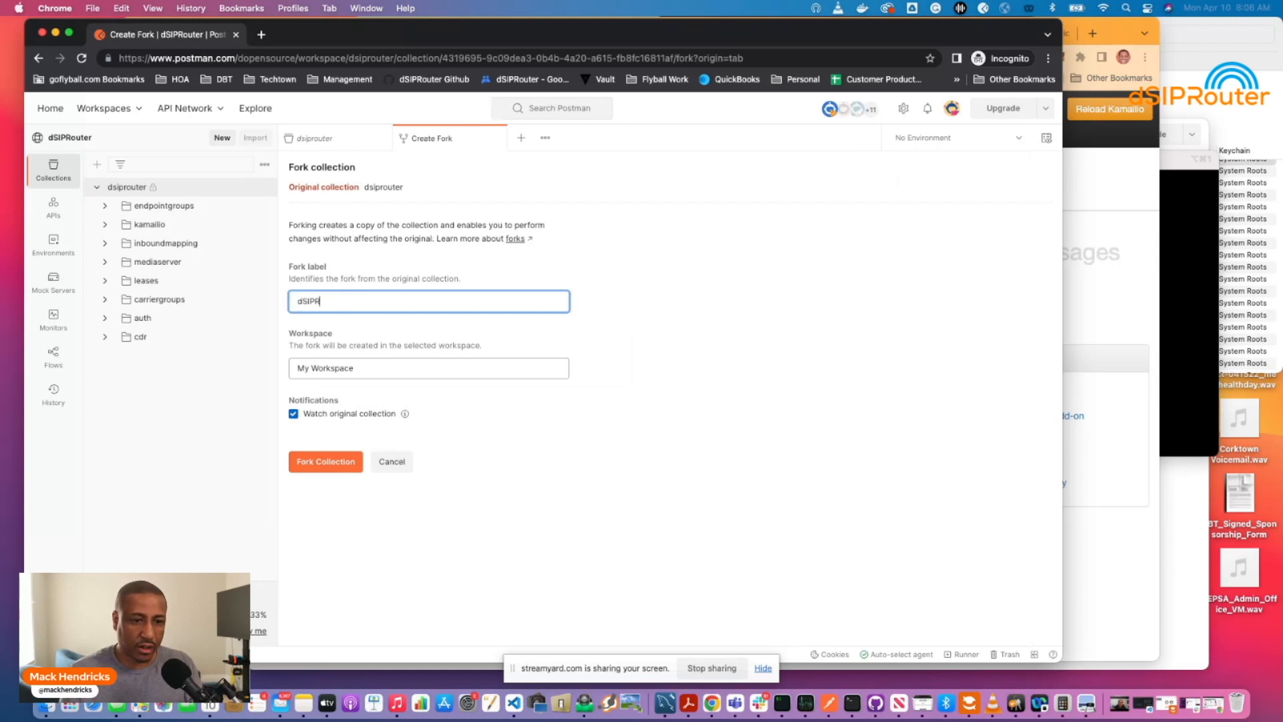
text(outer)
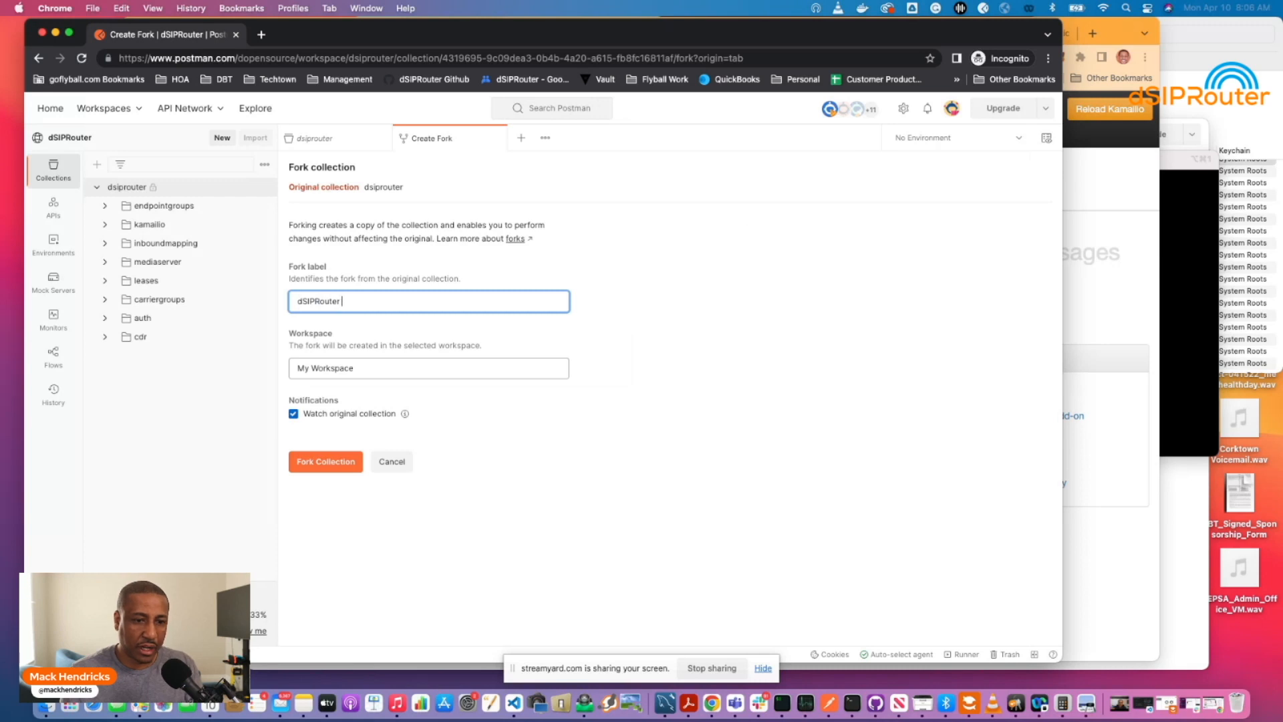
text( API Tes)
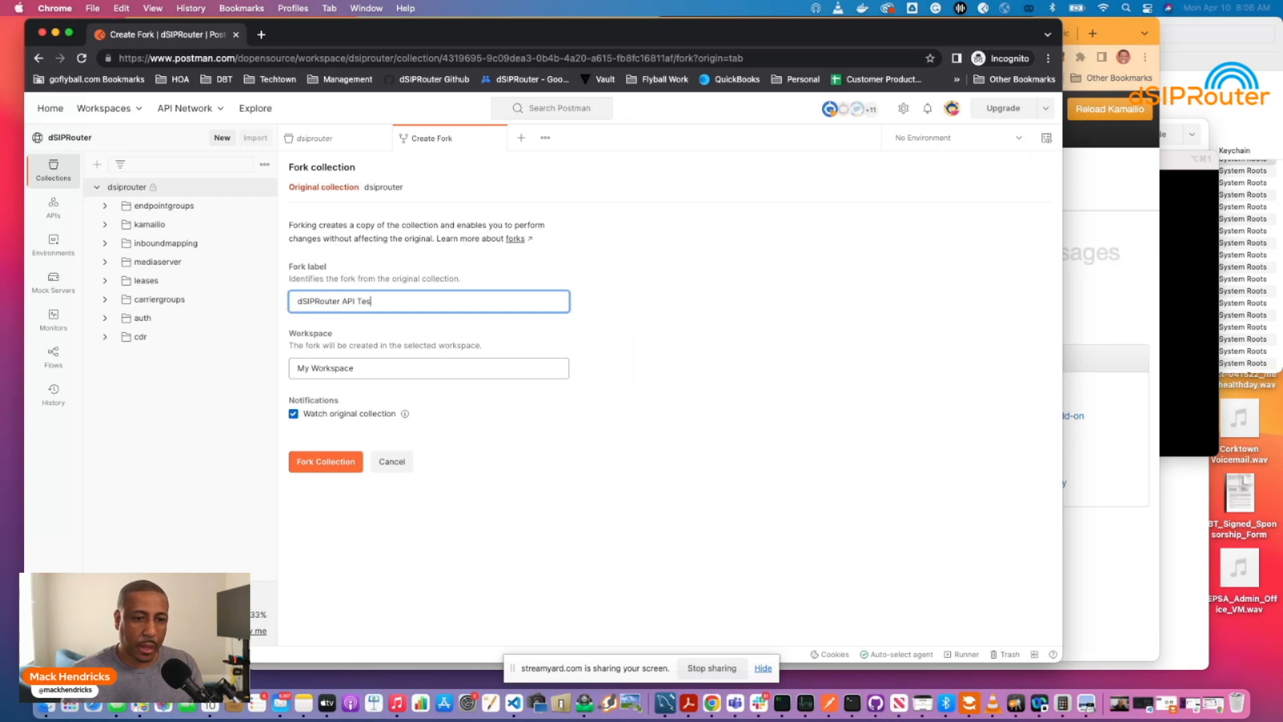
text(t)
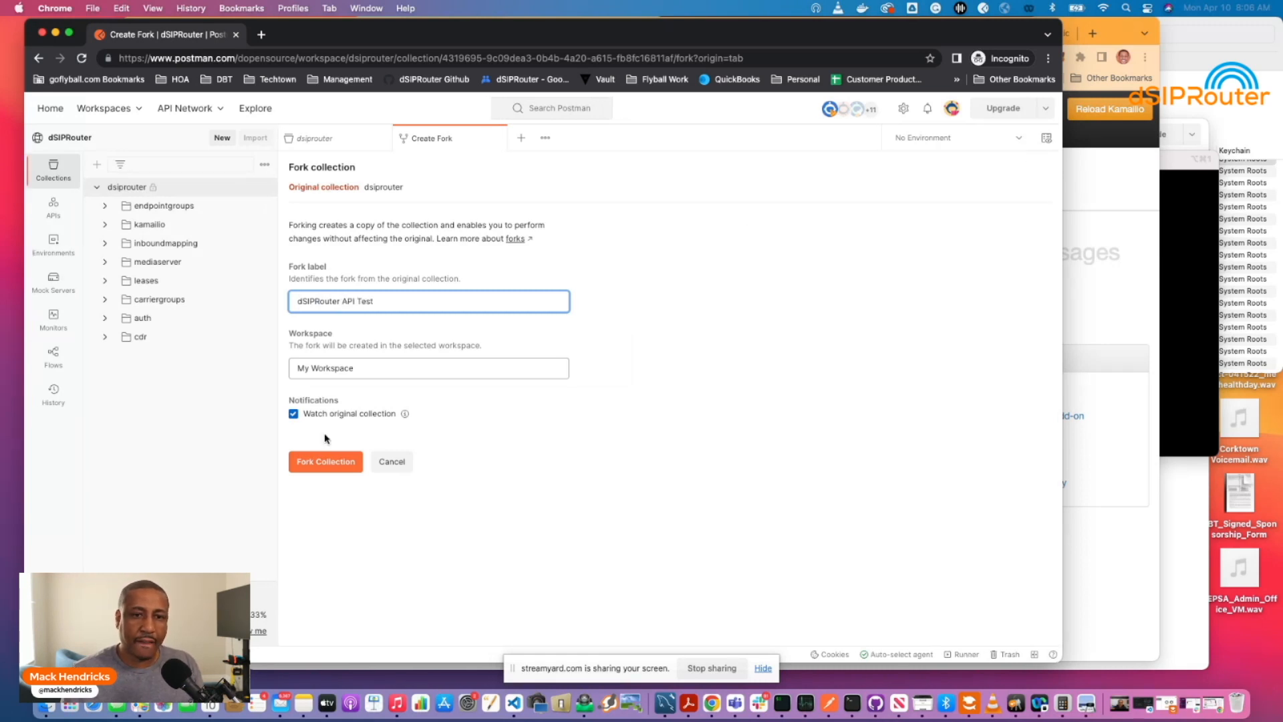
click(322, 461)
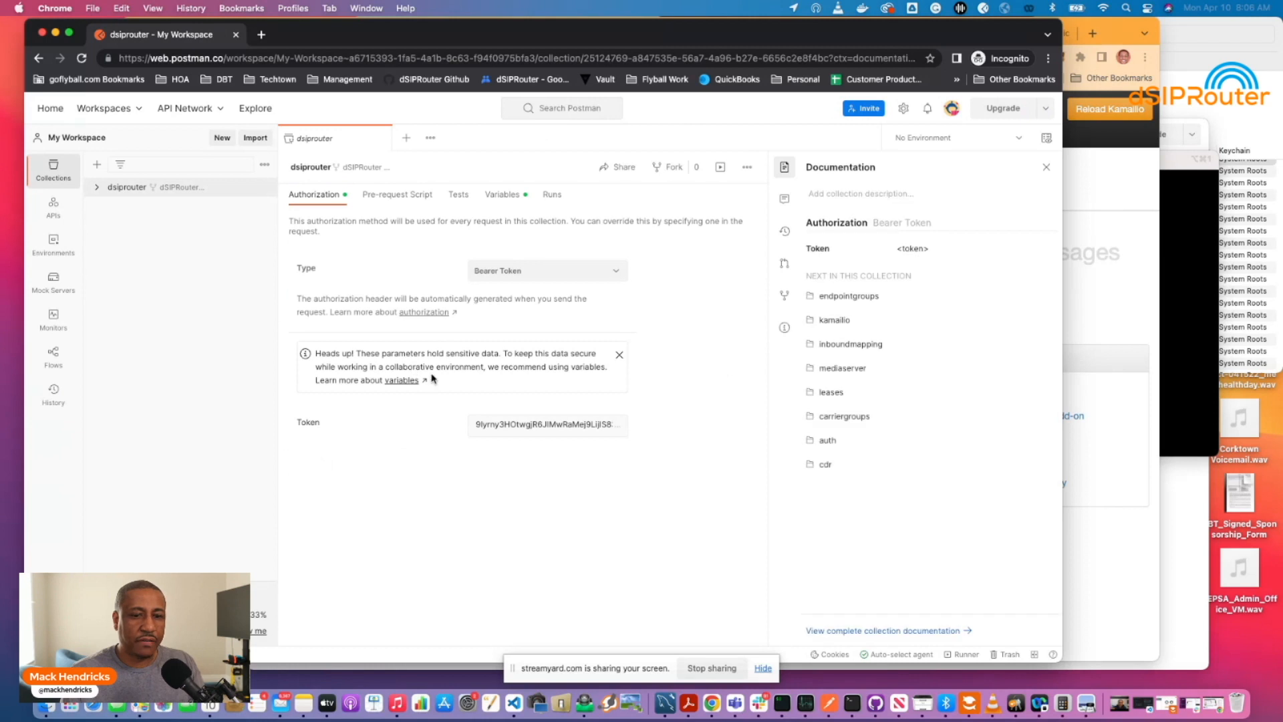
Delete the copied bearer token from the forked collection's Authorization.
click(107, 190)
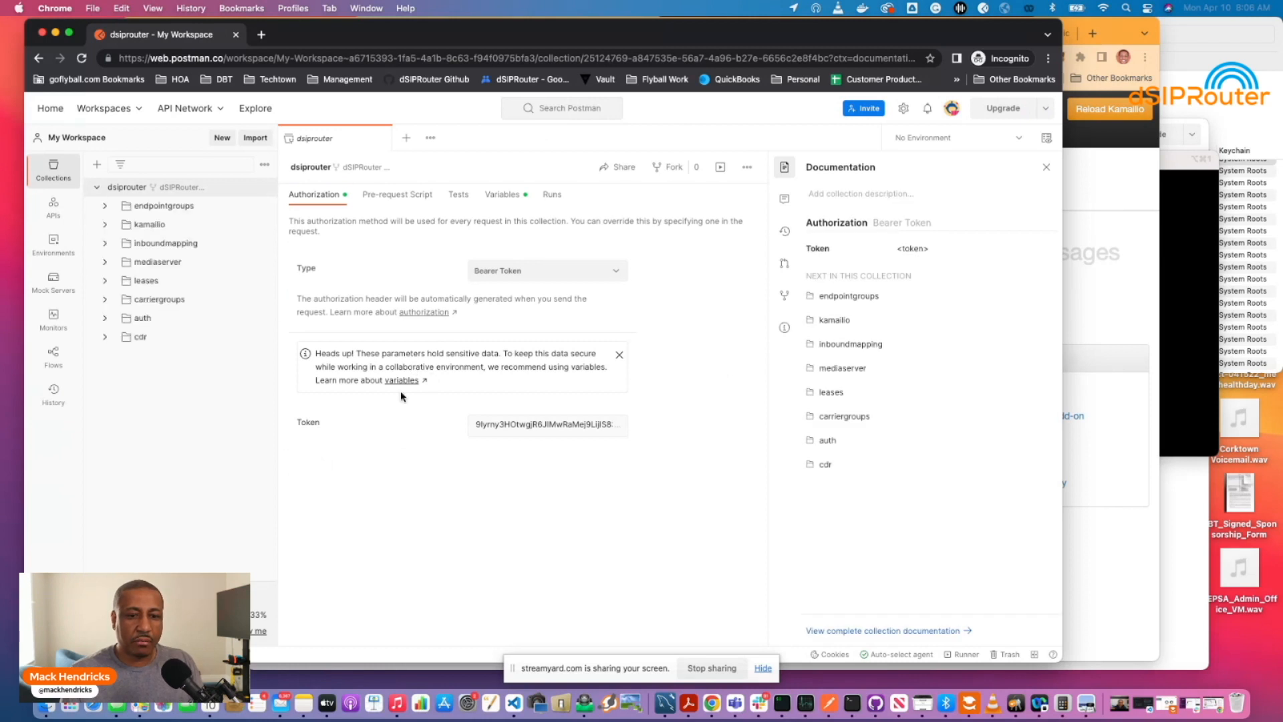
click(481, 426)
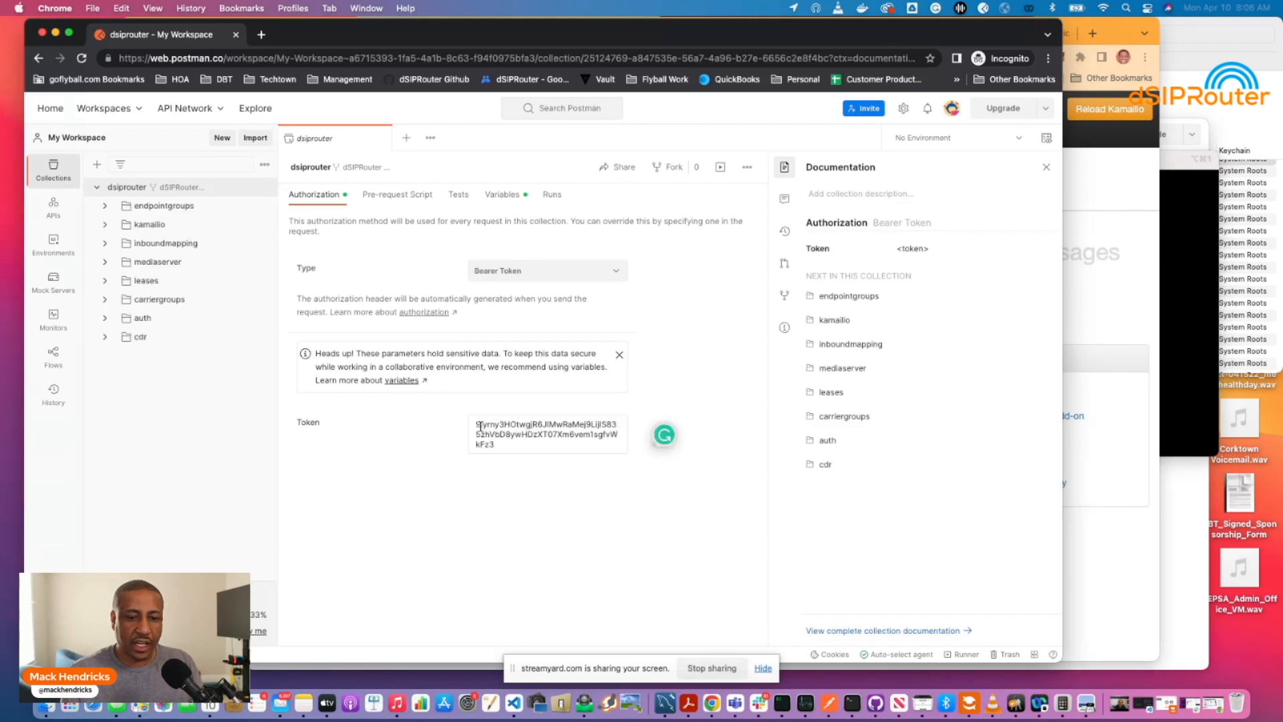
drag(477, 425, 503, 447)
key(BackSpace)
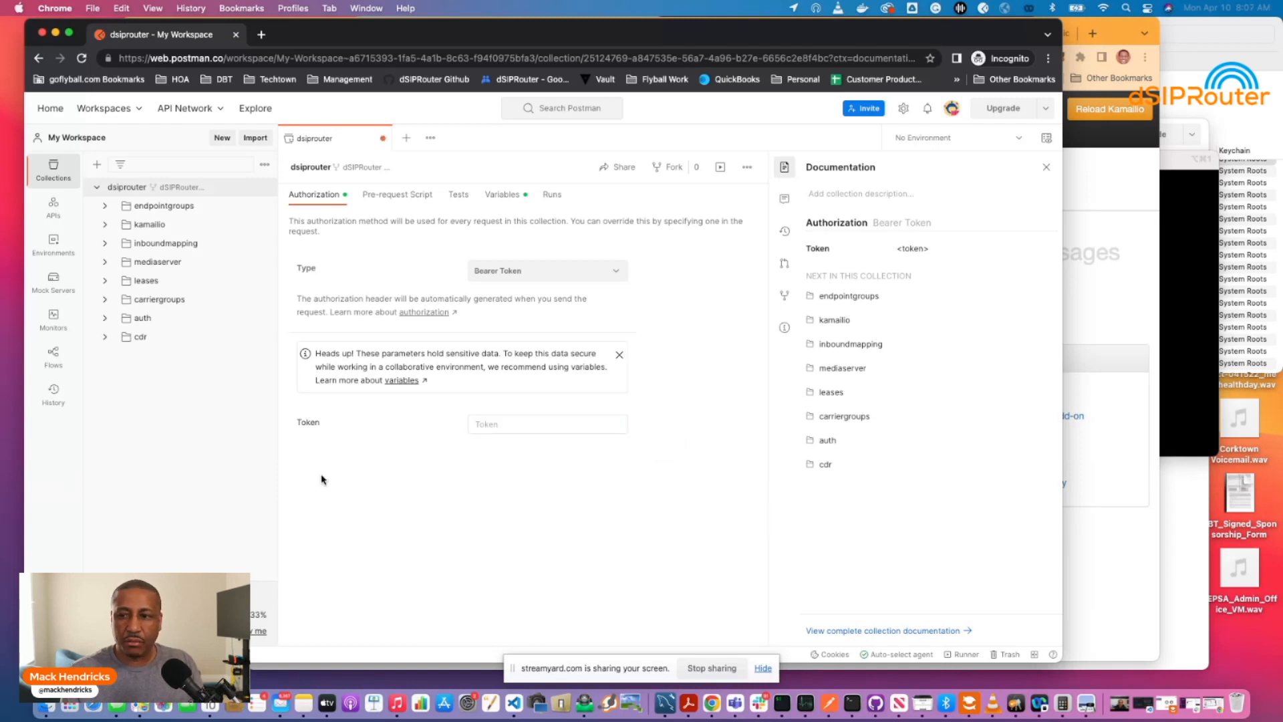
click(1081, 323)
Log in to dSIPRouter as admin with the GUI password copied from the notes.
click(175, 172)
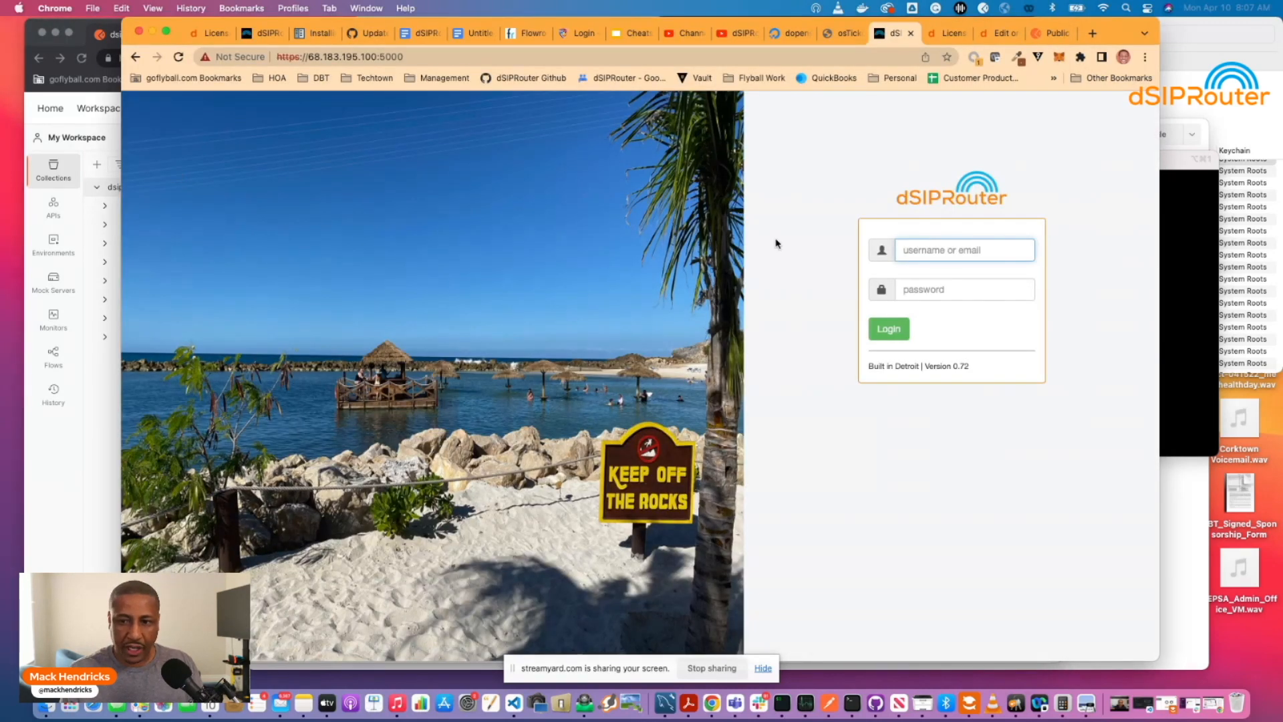
text(admin)
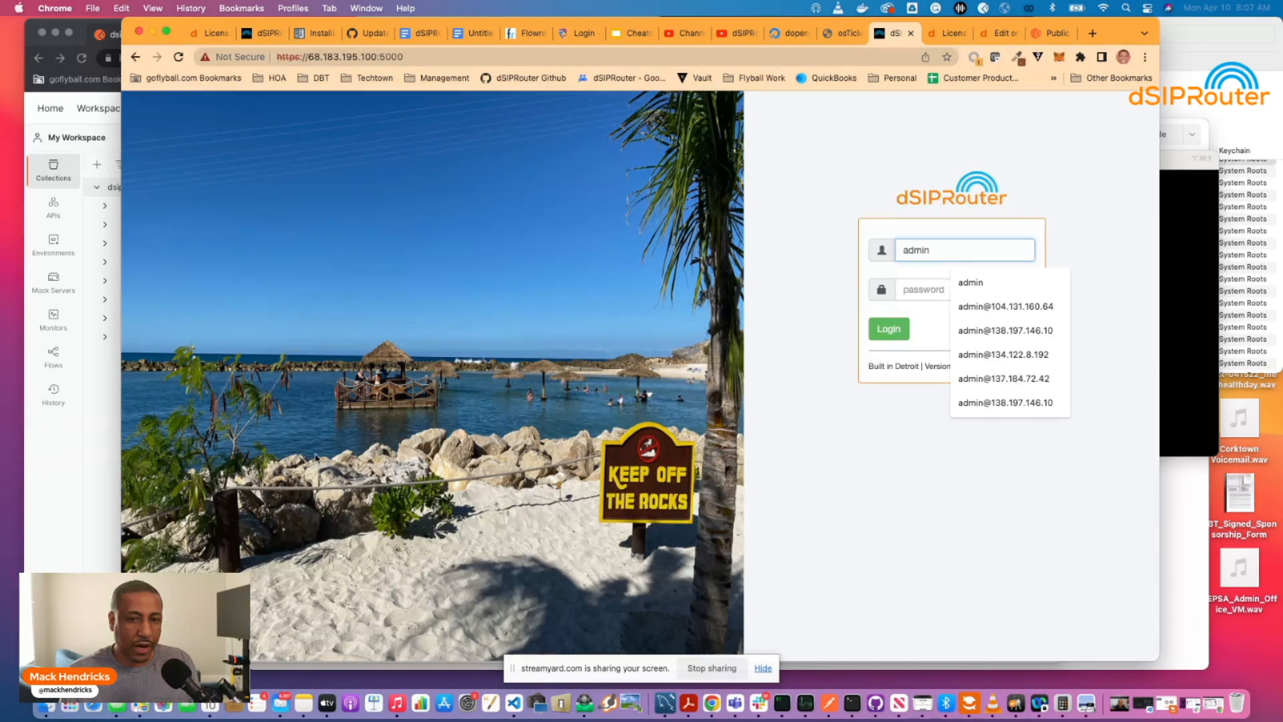
click(304, 702)
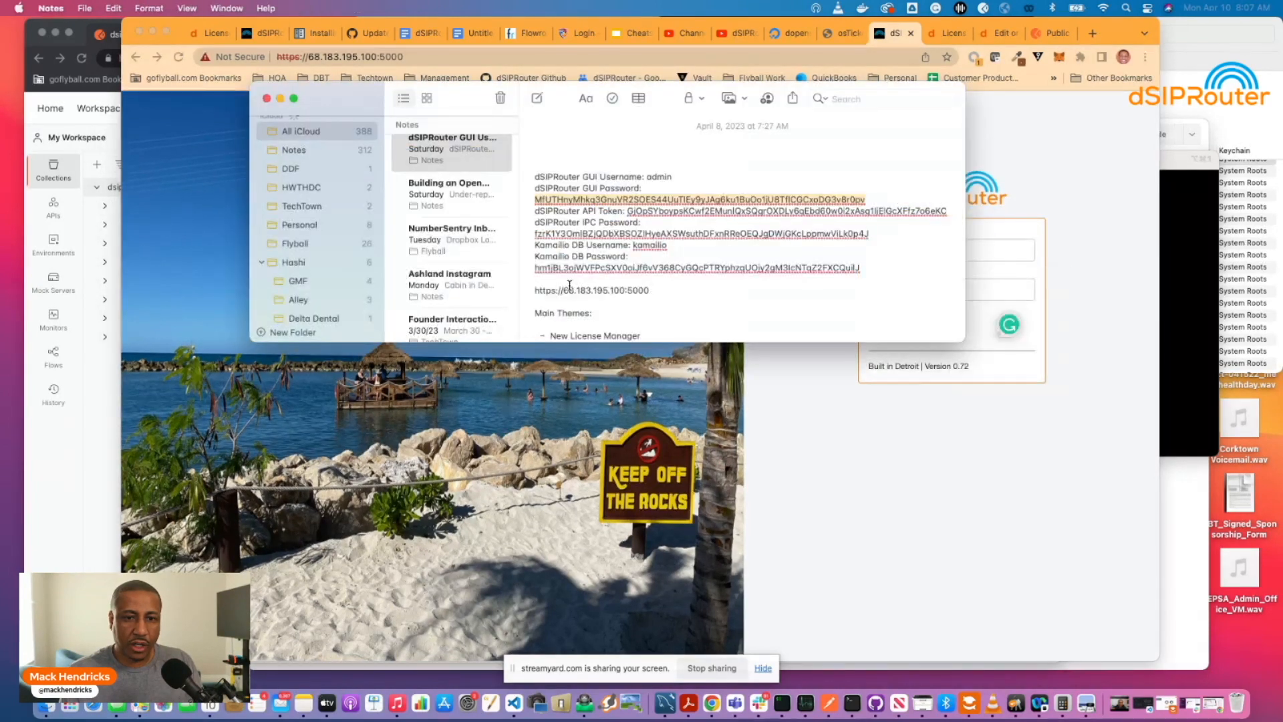
scroll(531, 207, down, 1)
scroll(534, 203, up, 1)
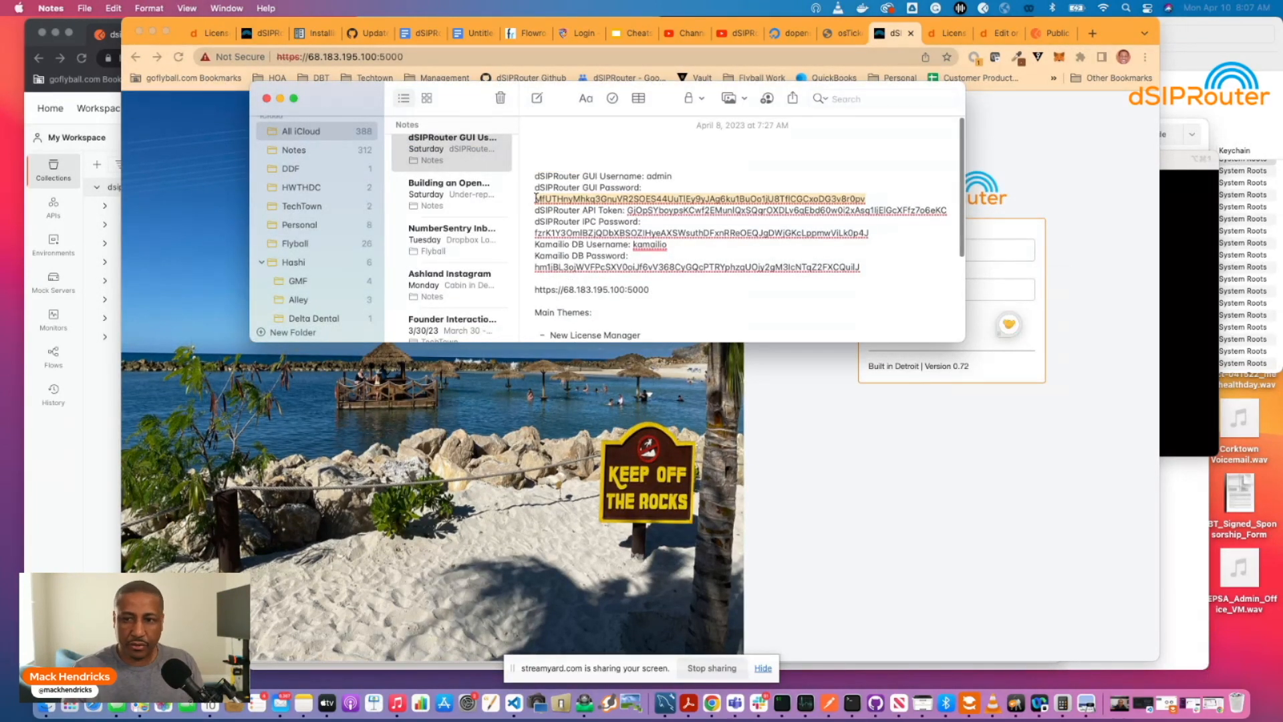
click(883, 421)
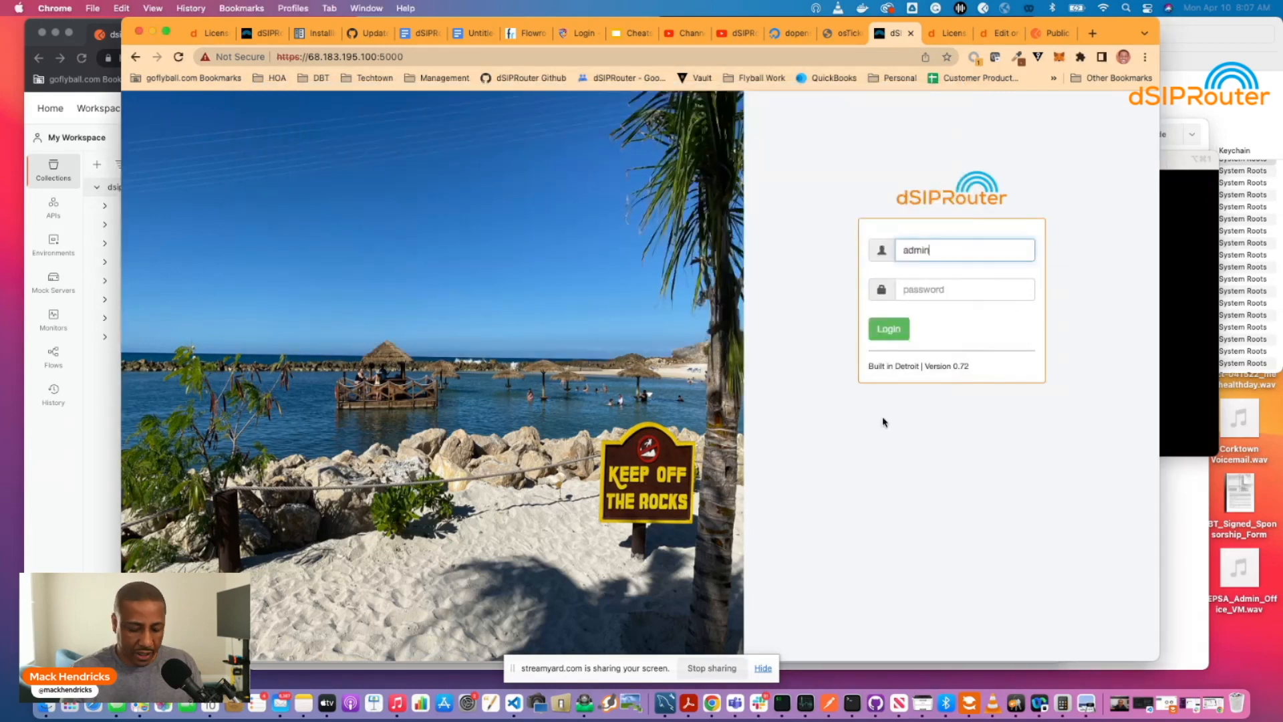
click(926, 290)
key(super+v)
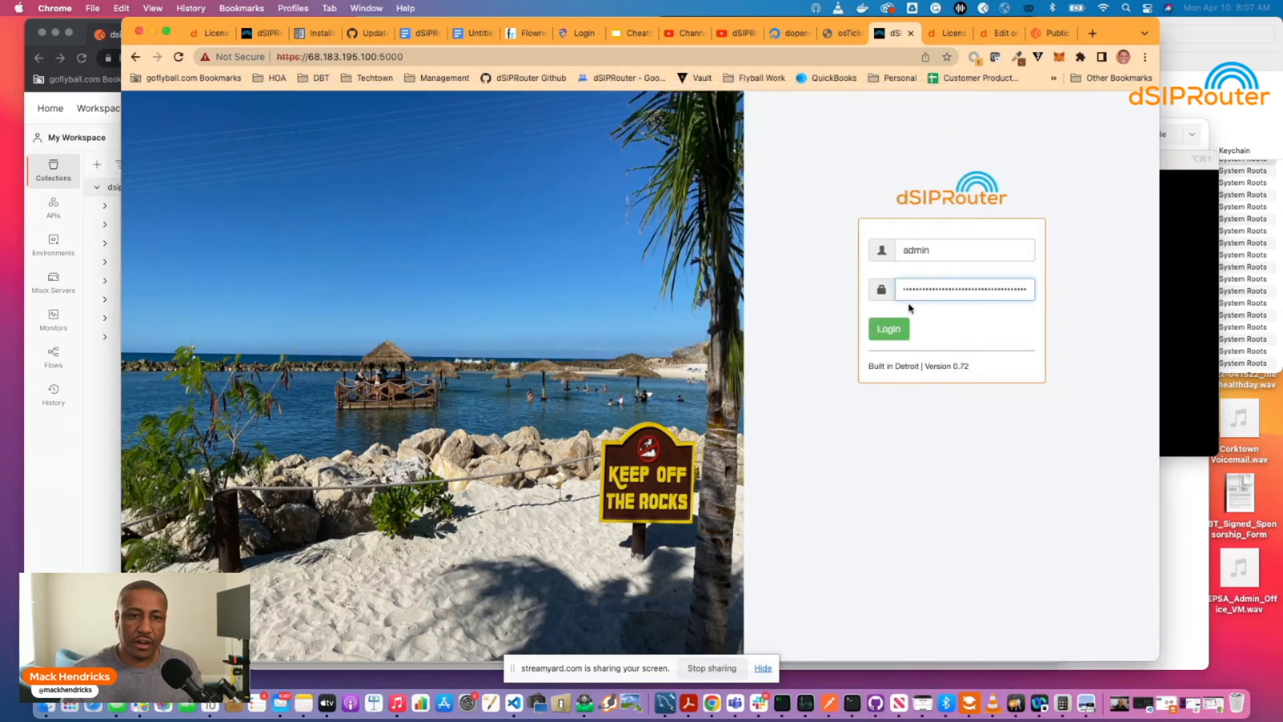
click(898, 327)
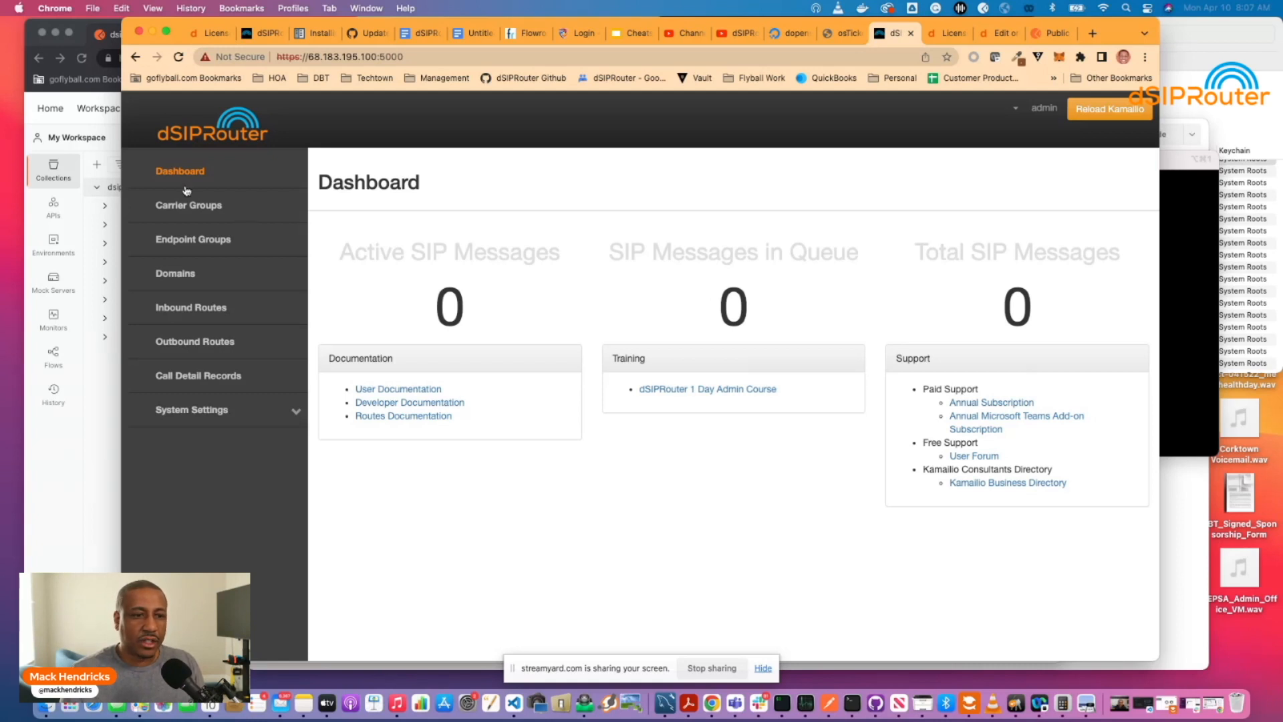
Browse dSIPRouter's Endpoint Groups and Outbound Routes, then open the Carrier Groups list.
click(186, 242)
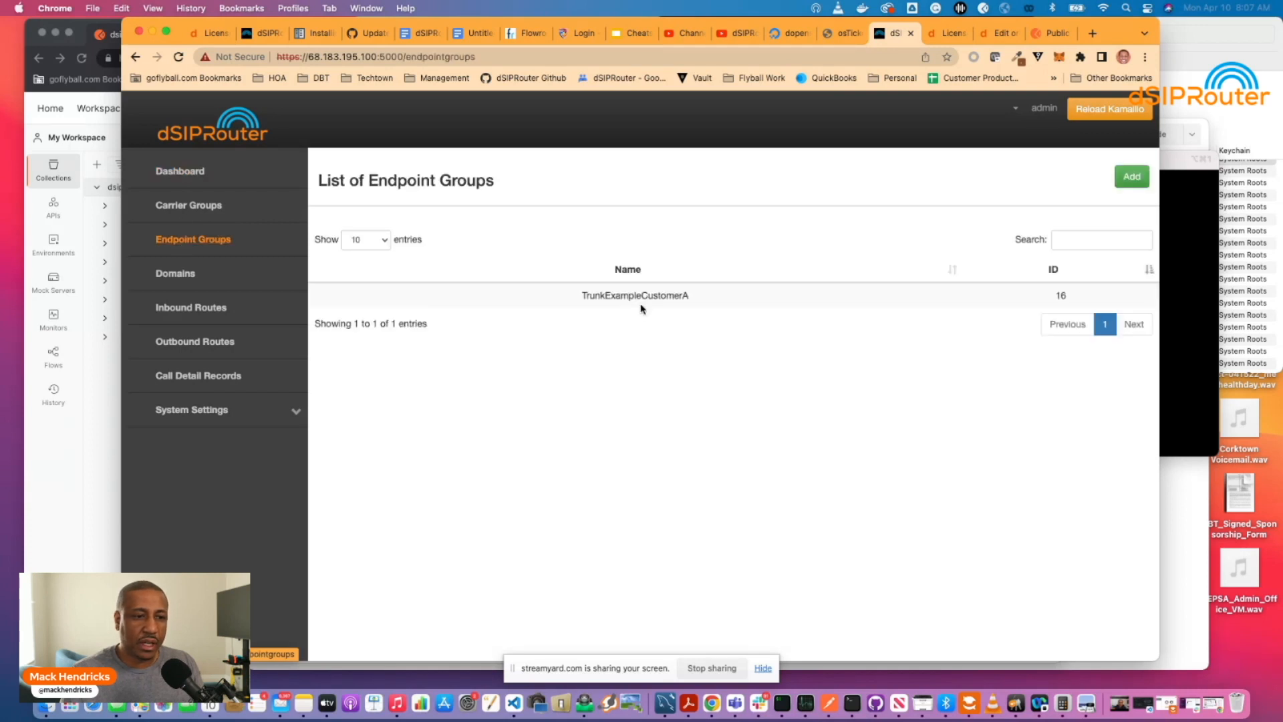
click(179, 345)
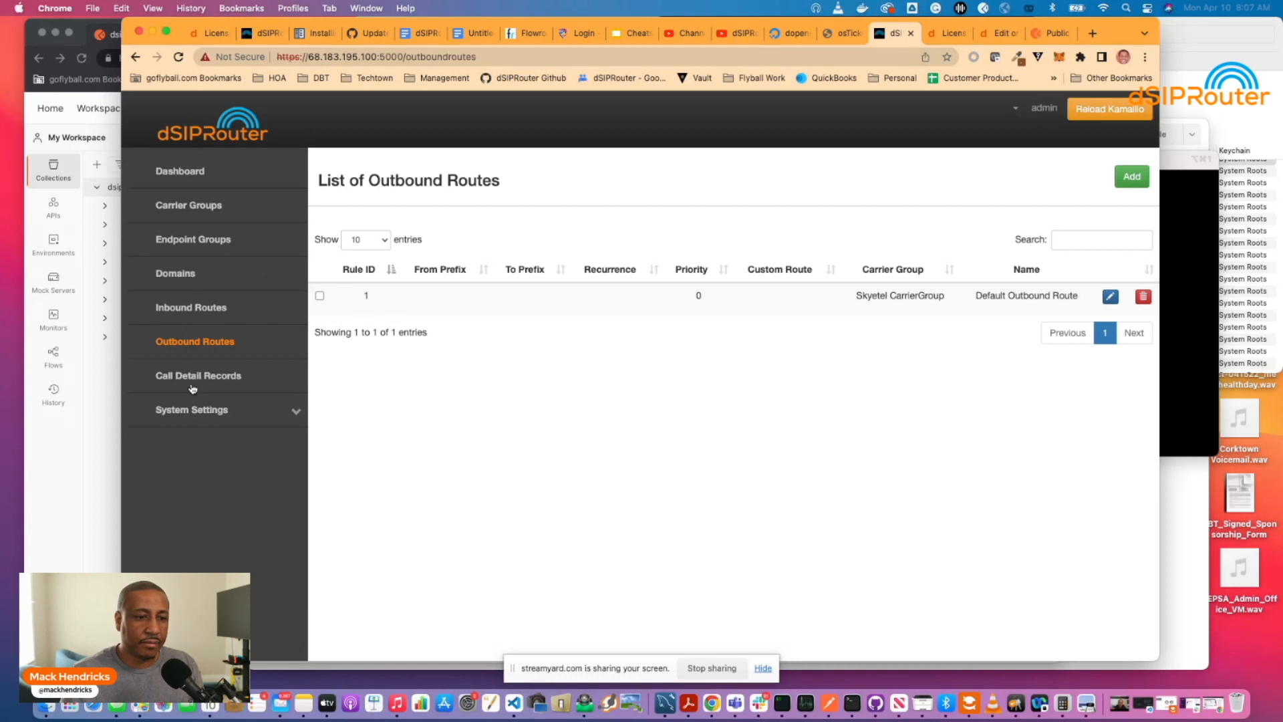
scroll(191, 196, down, 1)
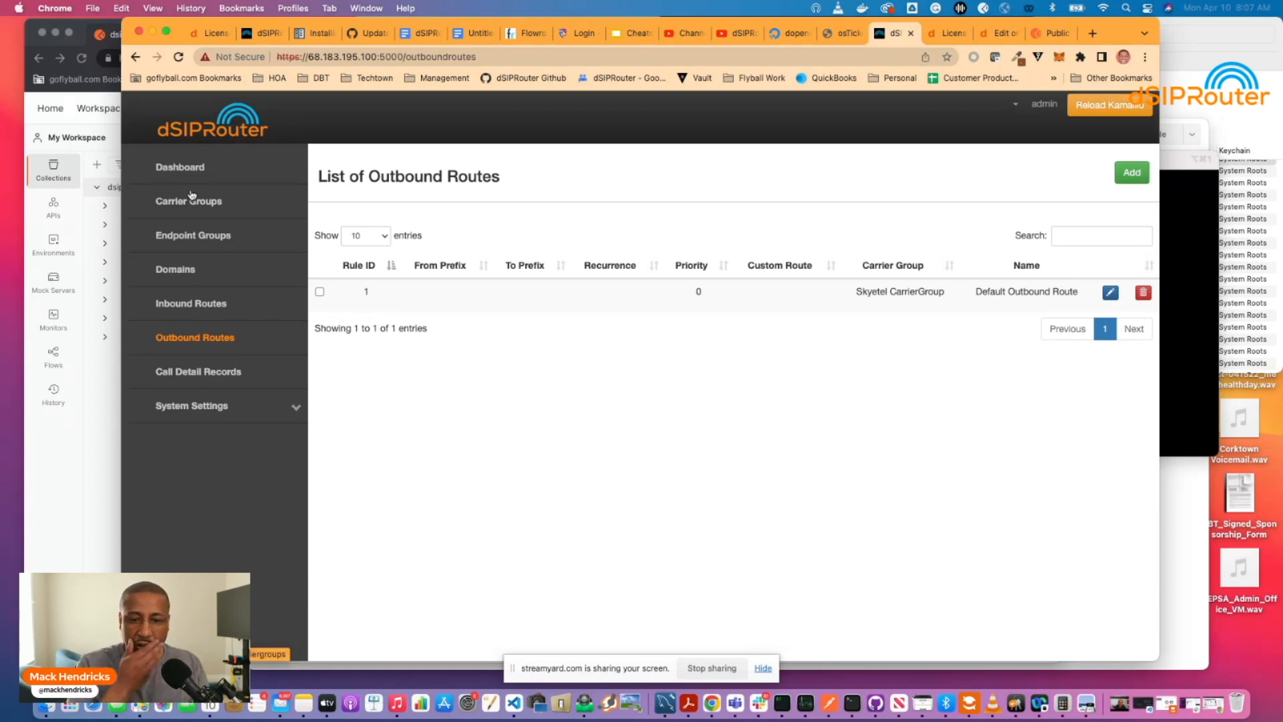
click(192, 198)
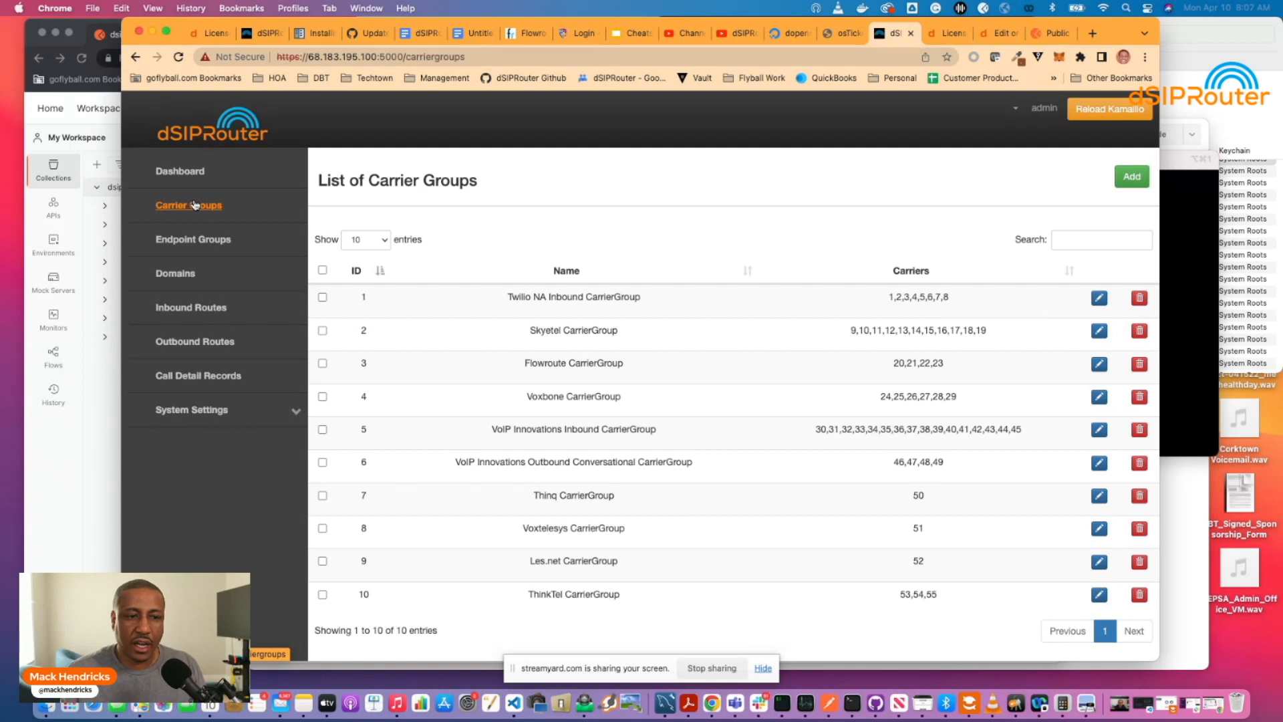
Return to Endpoint Groups listing TrunkExampleCustomerA (ID 16), then bring Postman forward.
click(194, 242)
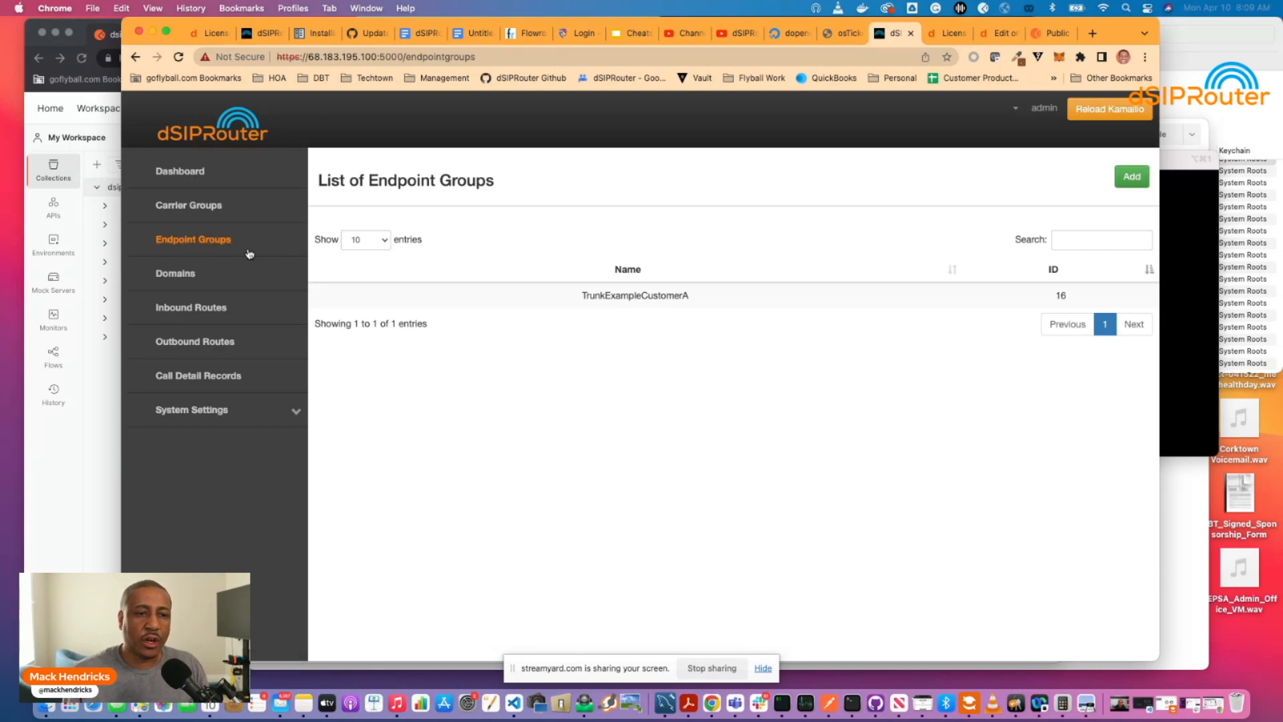
click(89, 221)
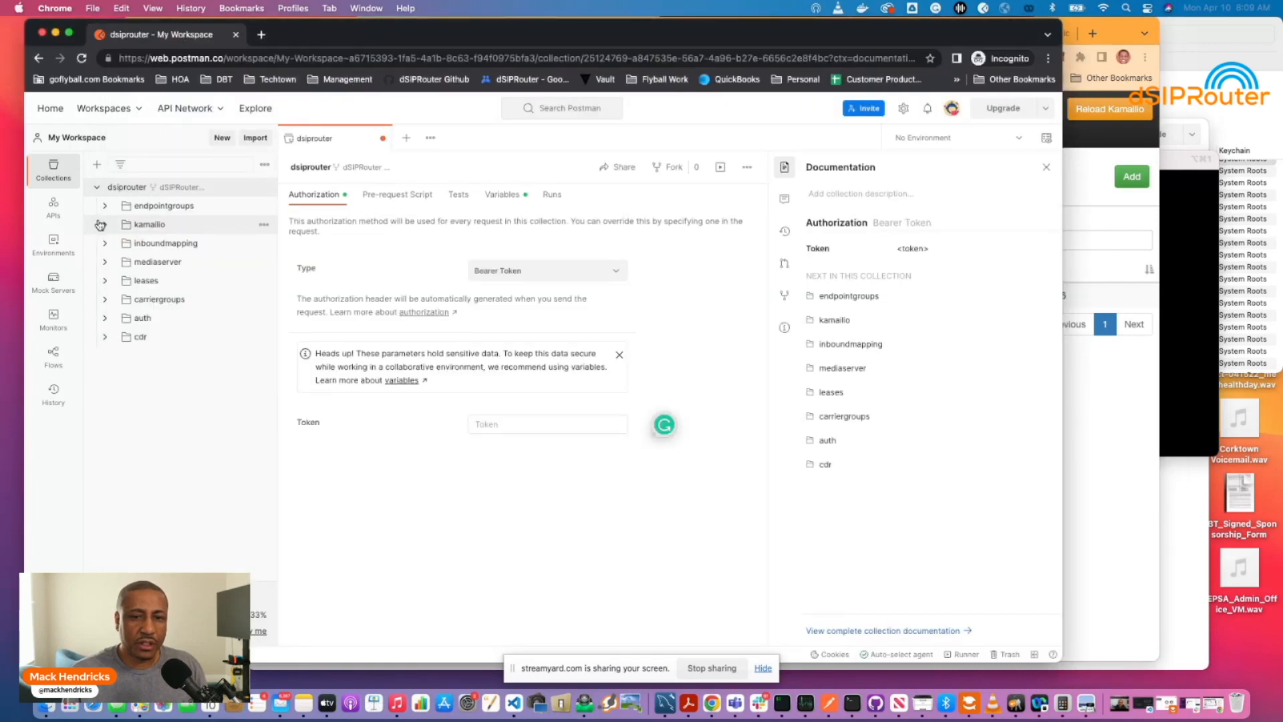
Clear DSIP_ADDR's current value demo.dsiprouter.net in the collection Variables.
click(502, 194)
click(624, 302)
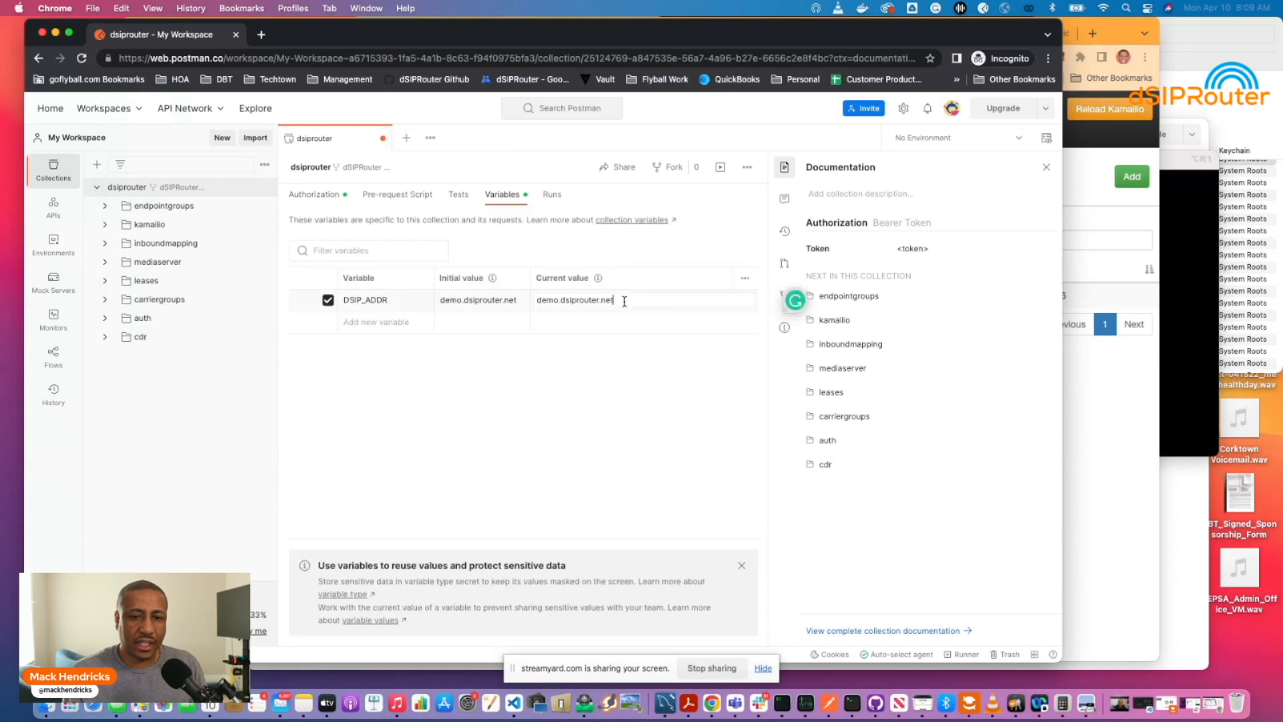
drag(624, 301, 523, 292)
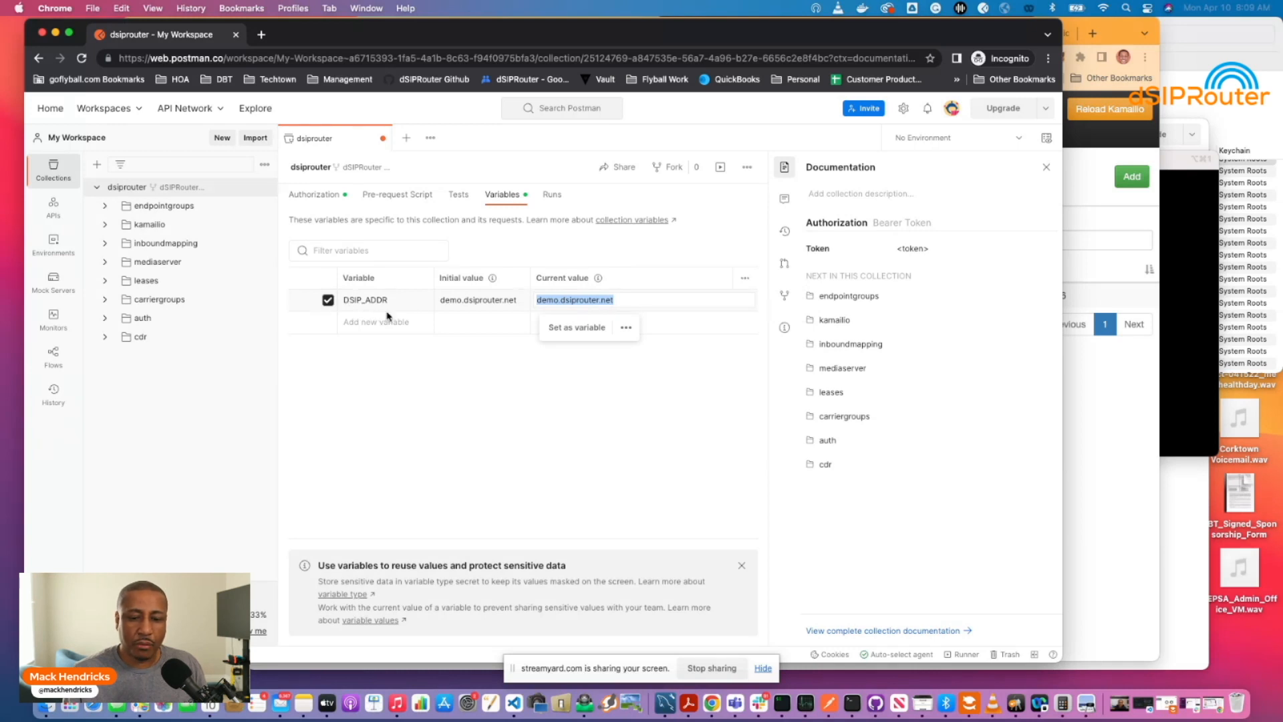
key(BackSpace)
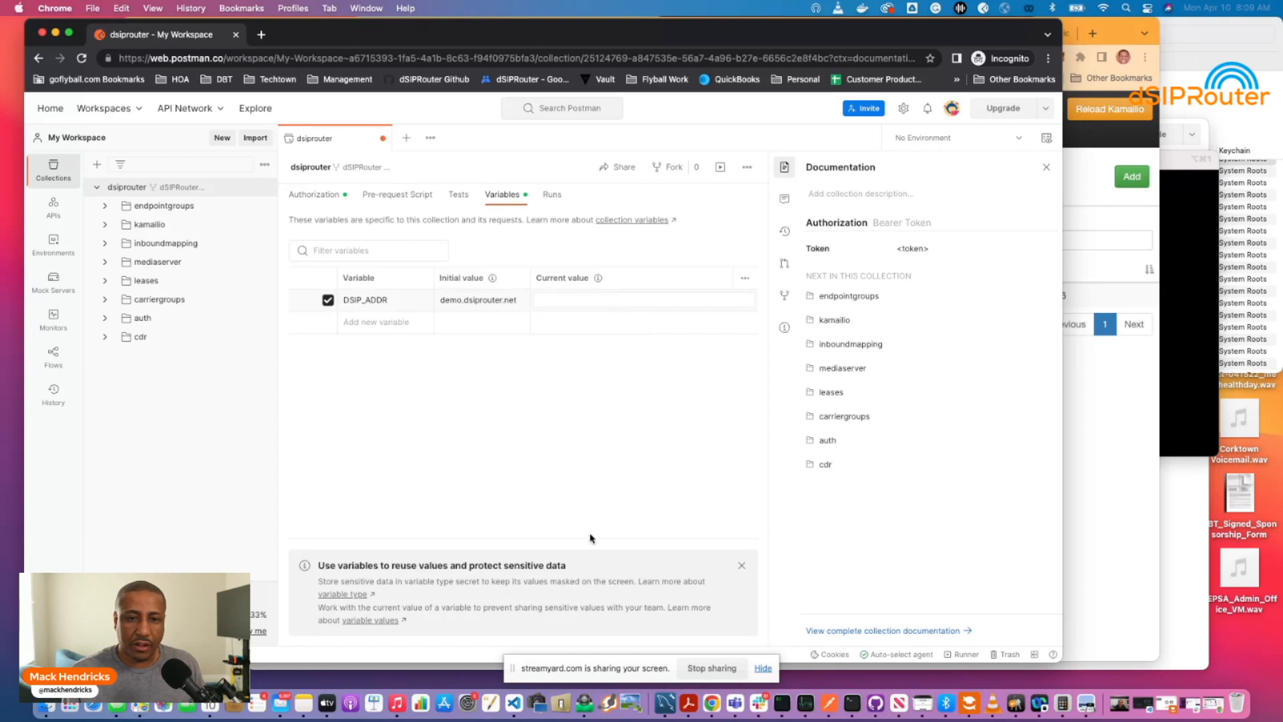
Copy the server IP 68.183.195.100 from the dSIPRouter page's address bar.
click(782, 703)
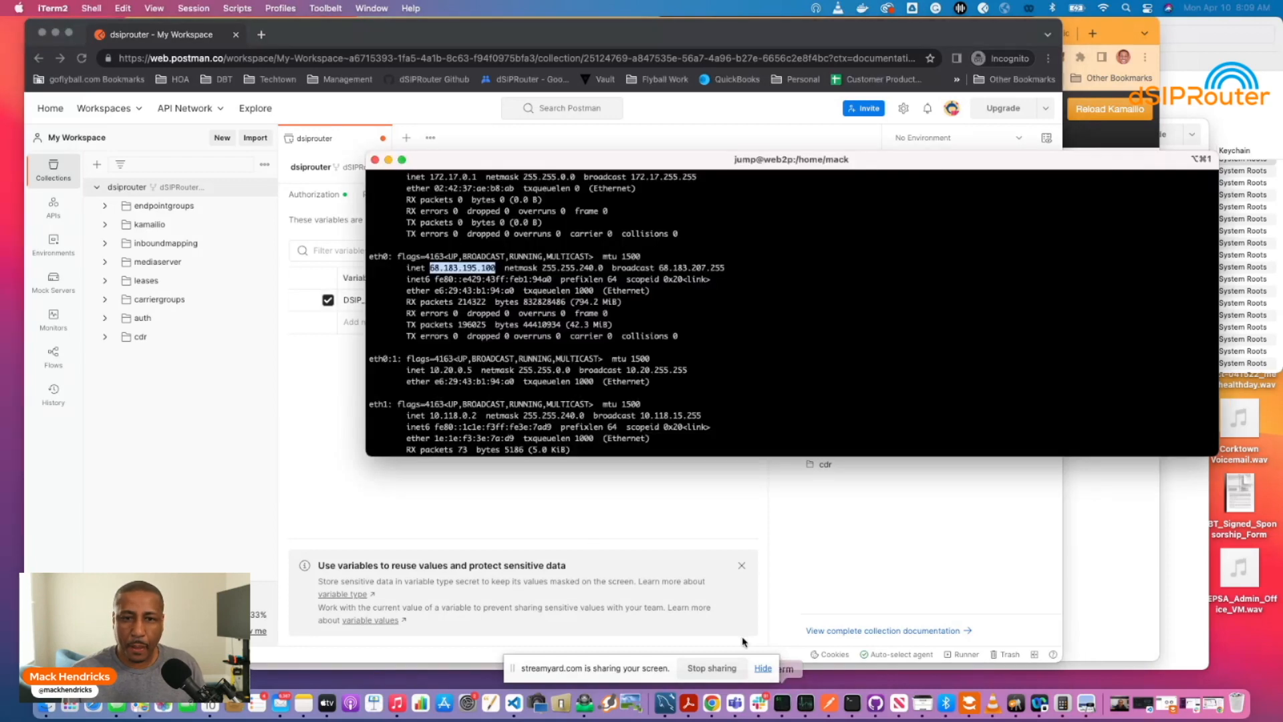
click(1026, 530)
click(1103, 529)
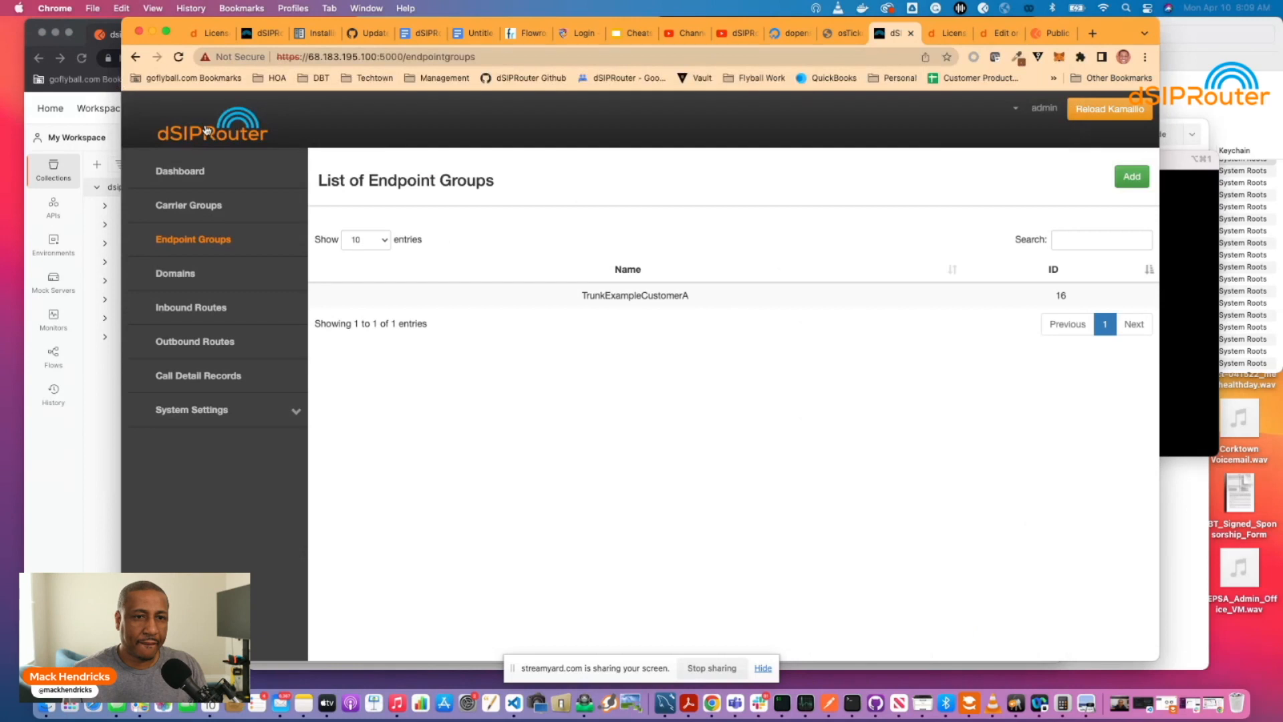
scroll(221, 120, down, 1)
click(375, 57)
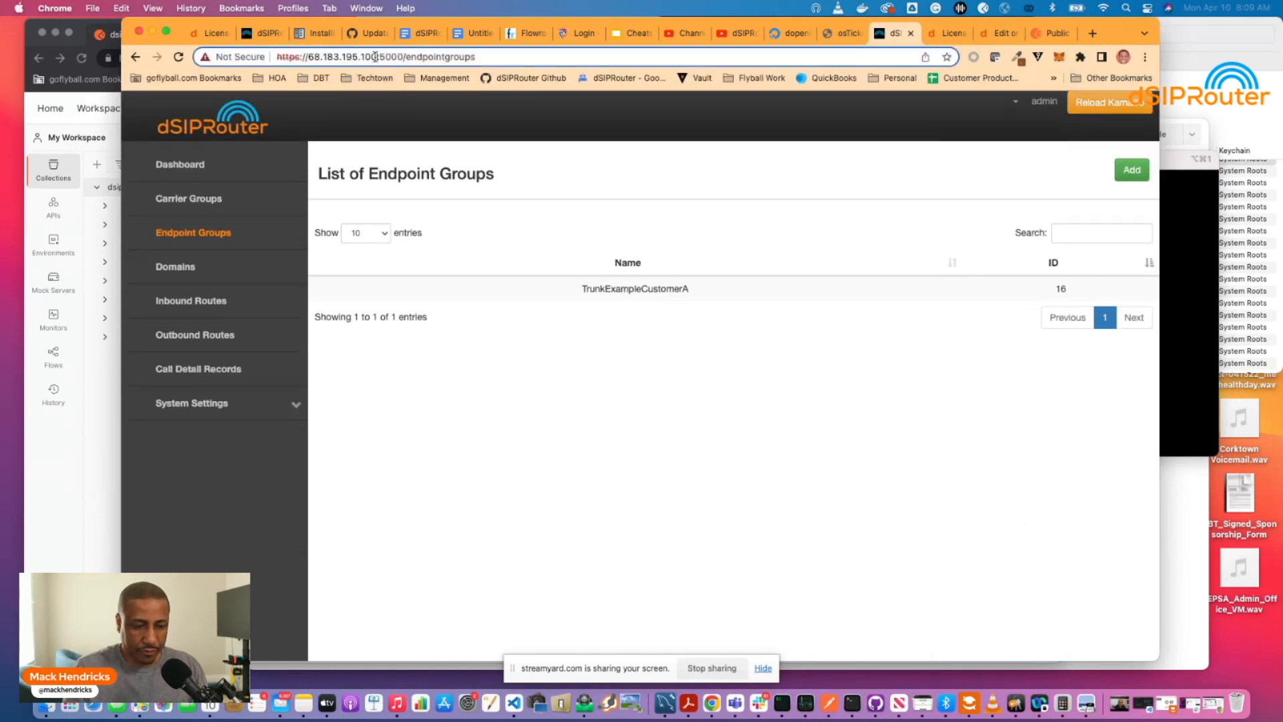
drag(375, 57, 309, 57)
key(super+c)
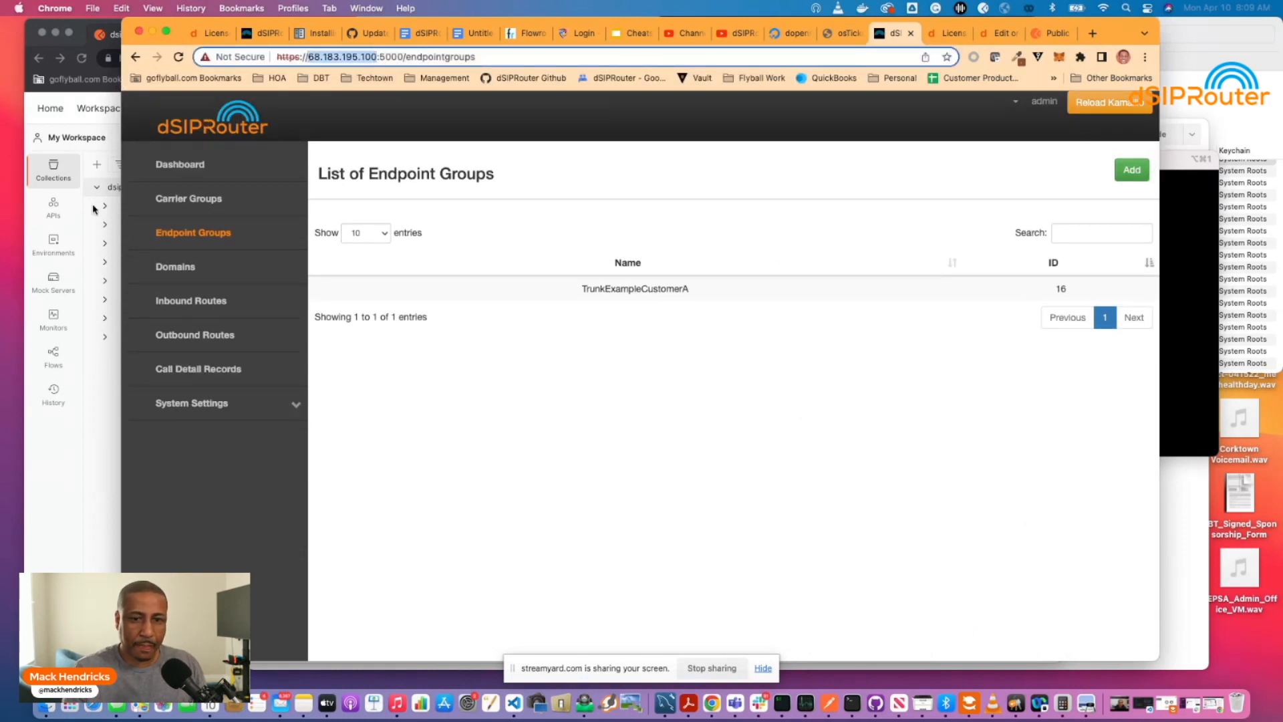
click(94, 209)
Set DSIP_ADDR to 68.183.195.100 and paste the dSIPRouter API token into the bearer Token.
click(539, 301)
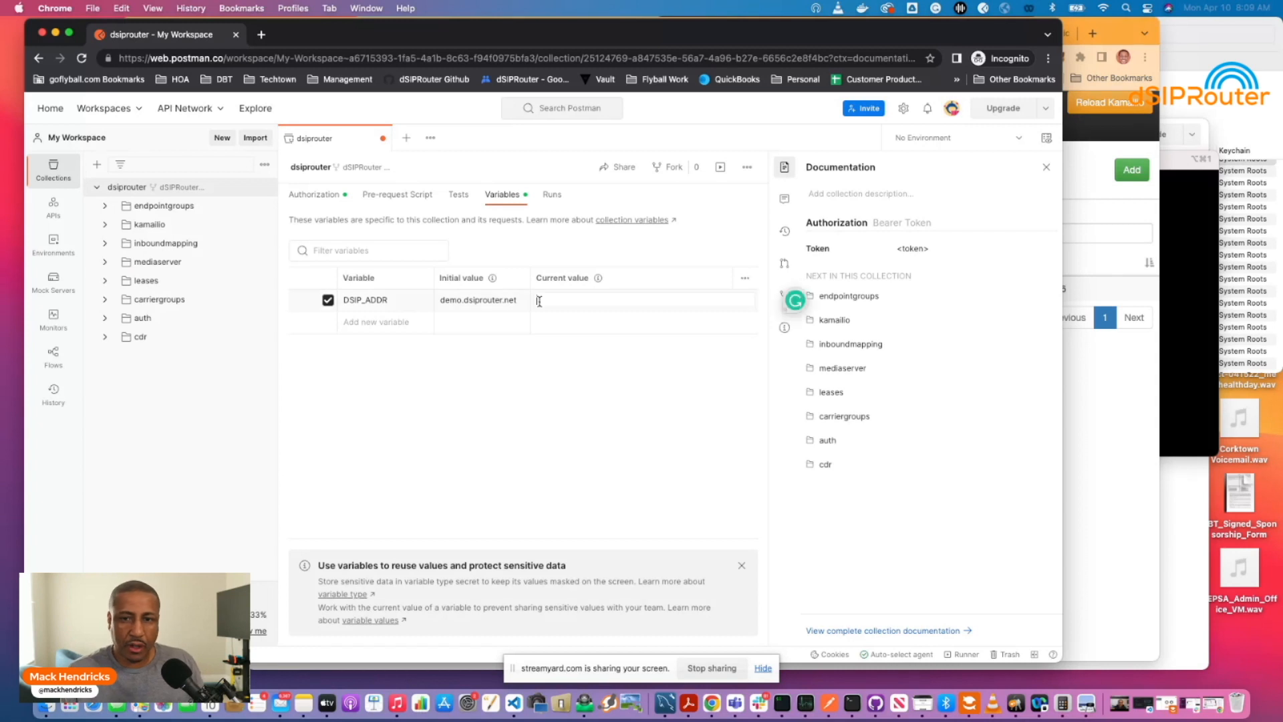
key(super+v)
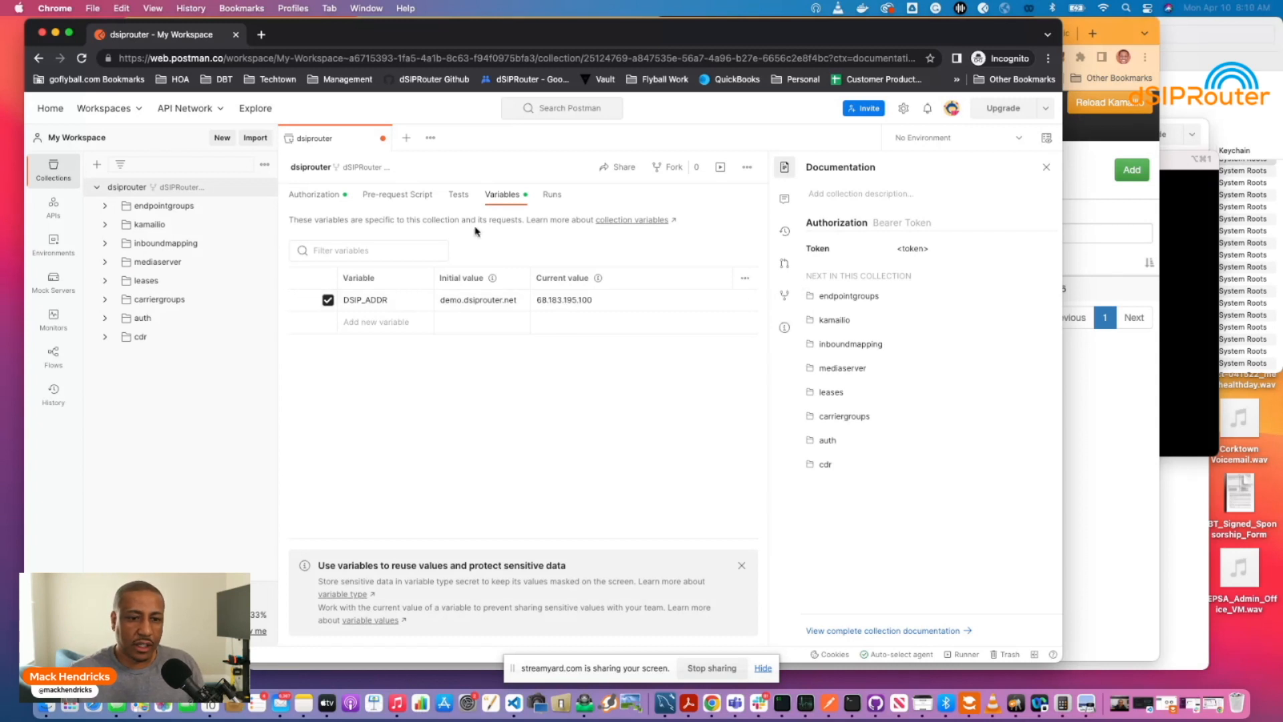
click(324, 195)
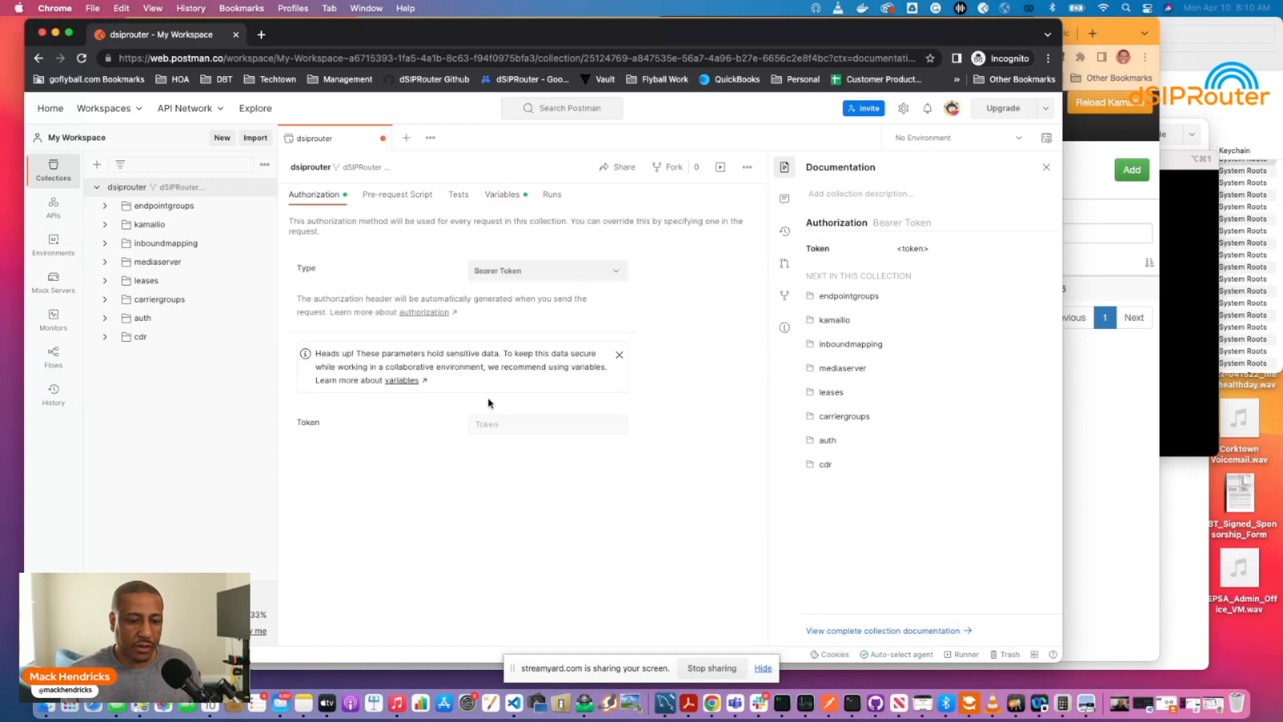
click(488, 423)
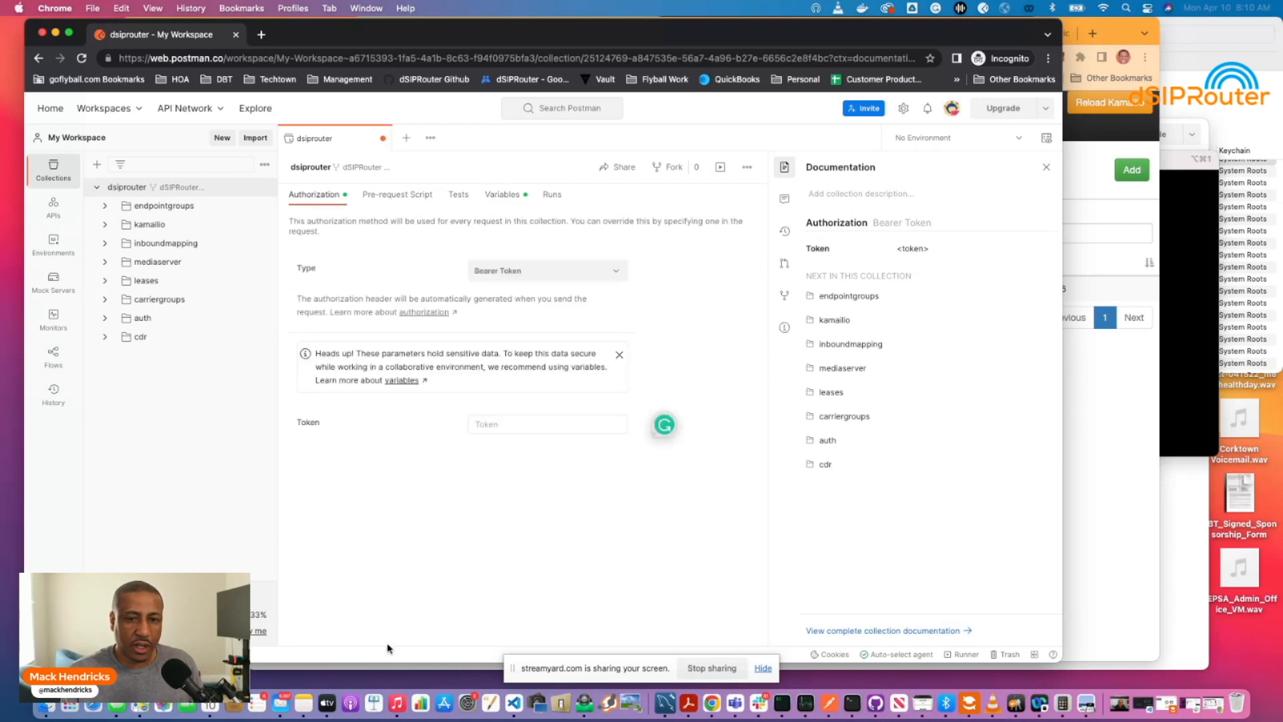
click(302, 703)
scroll(621, 197, up, 1)
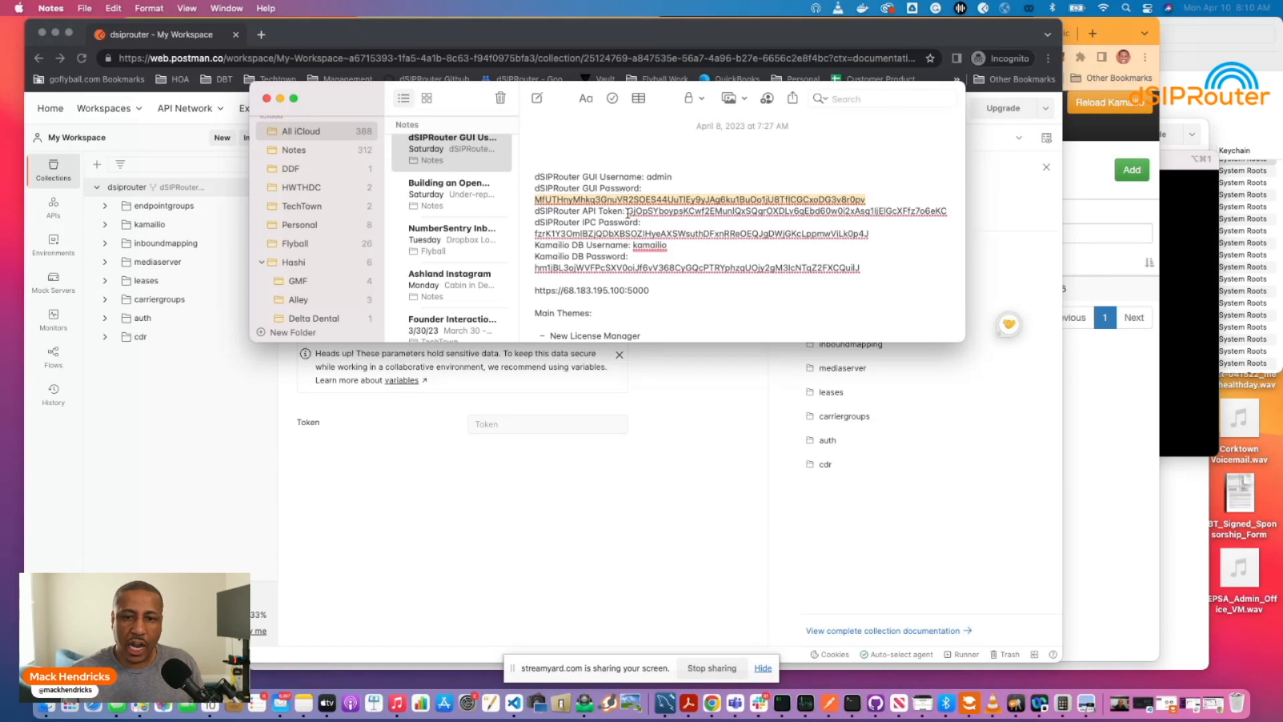
drag(628, 213, 948, 214)
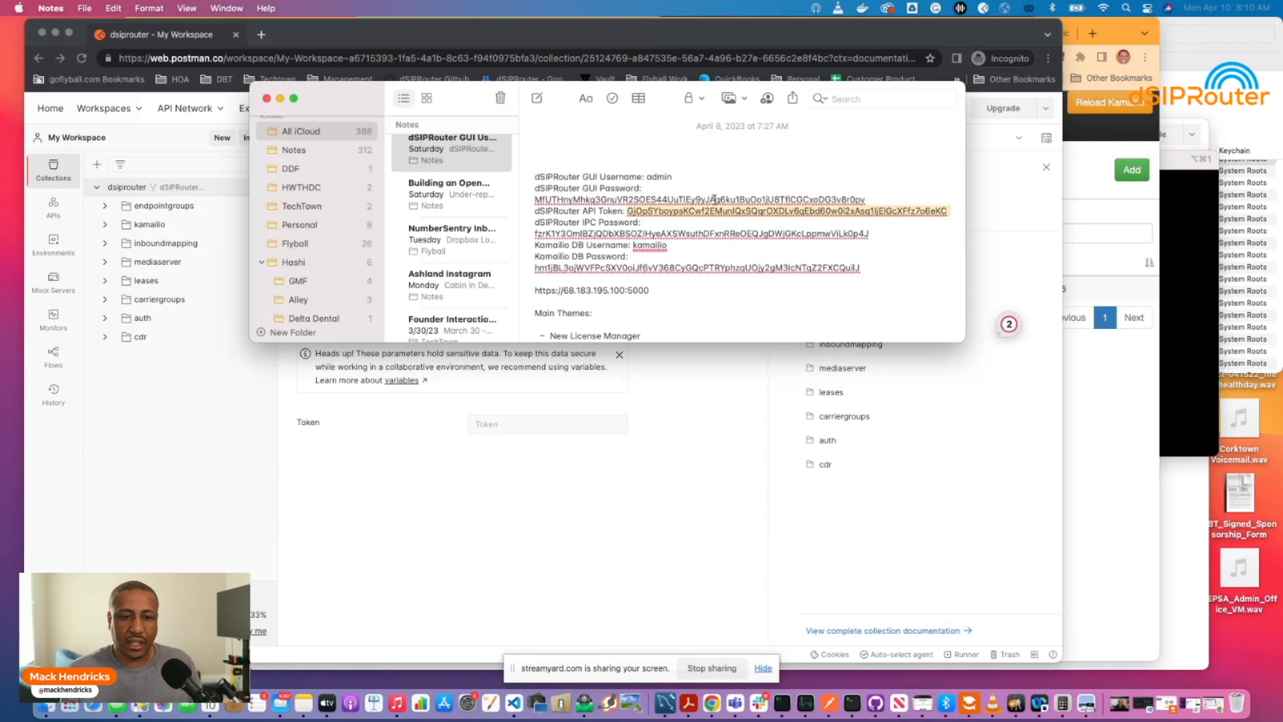
click(484, 429)
key(super+v)
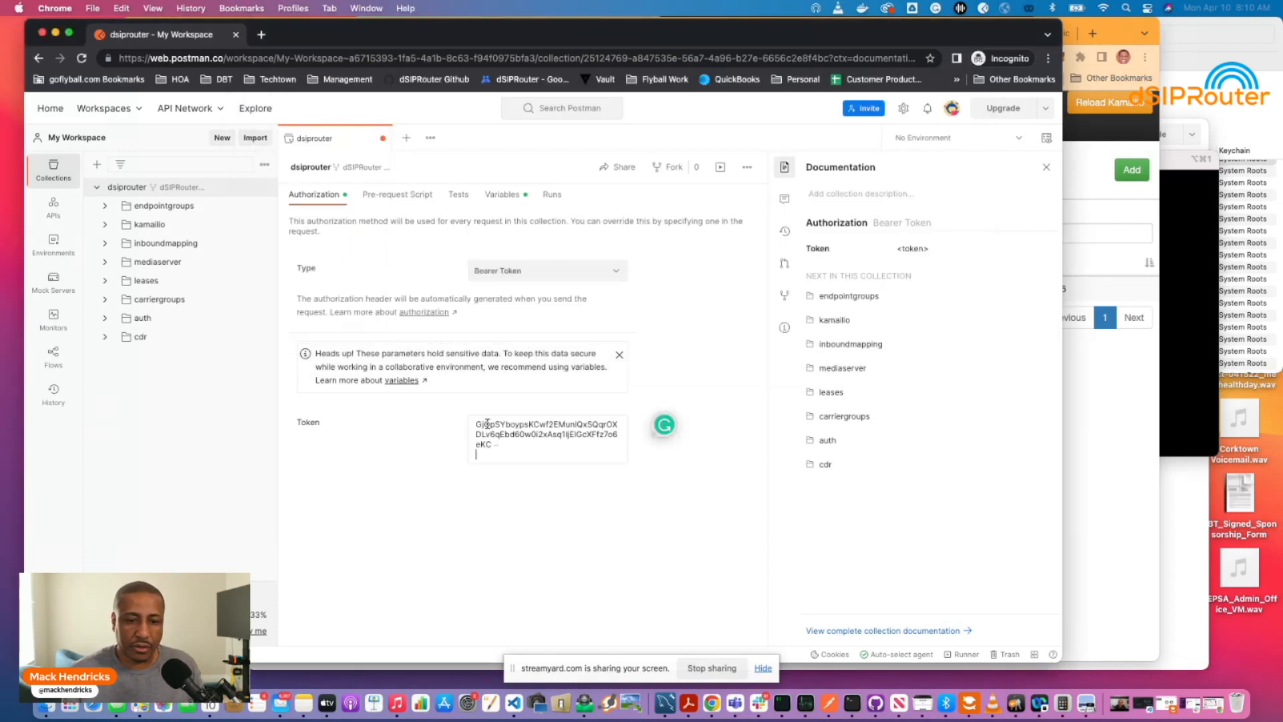
key(BackSpace)
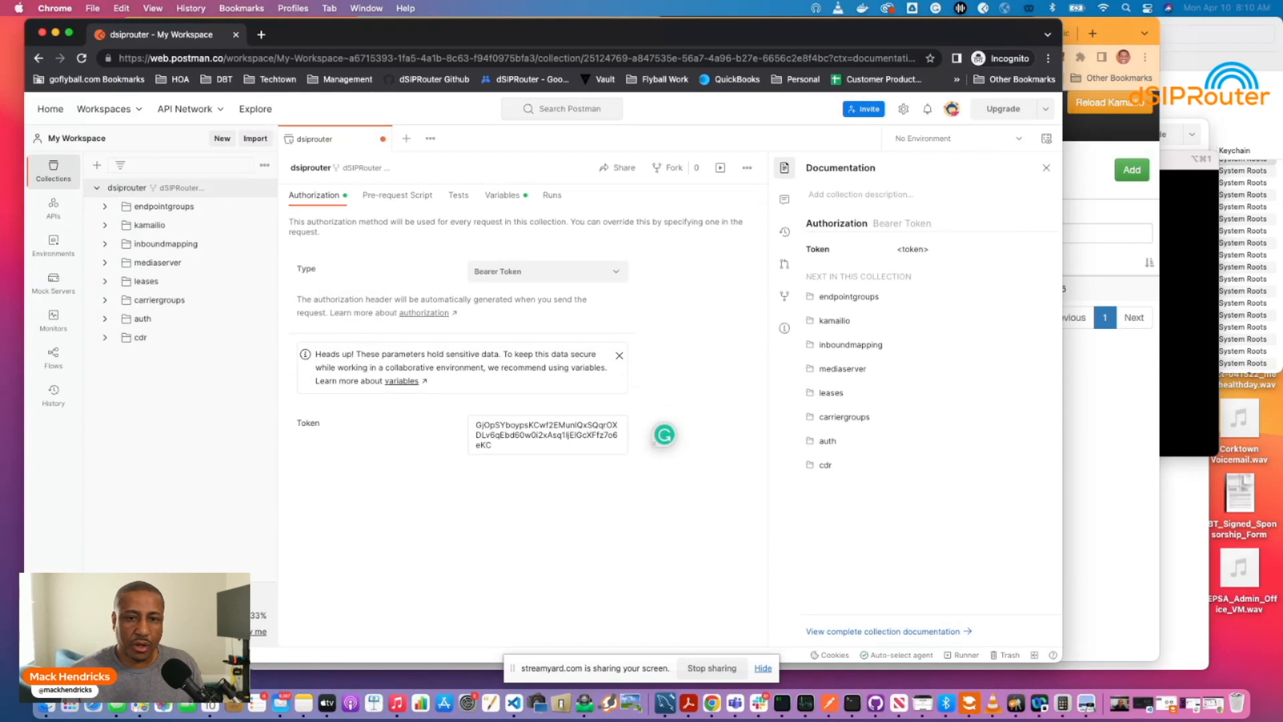
click(384, 270)
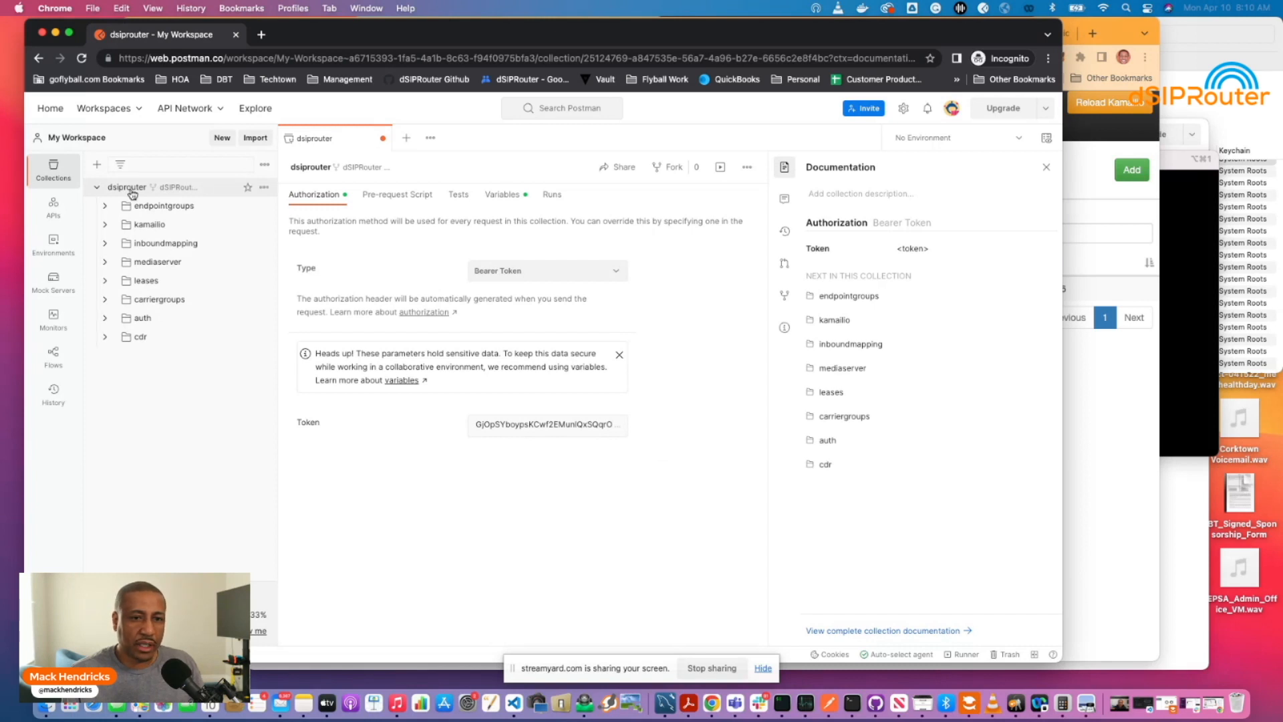
Send GET /api/v1/endpointgroups from the endpointgroups folder, receiving 401 UNAUTHORIZED.
click(150, 206)
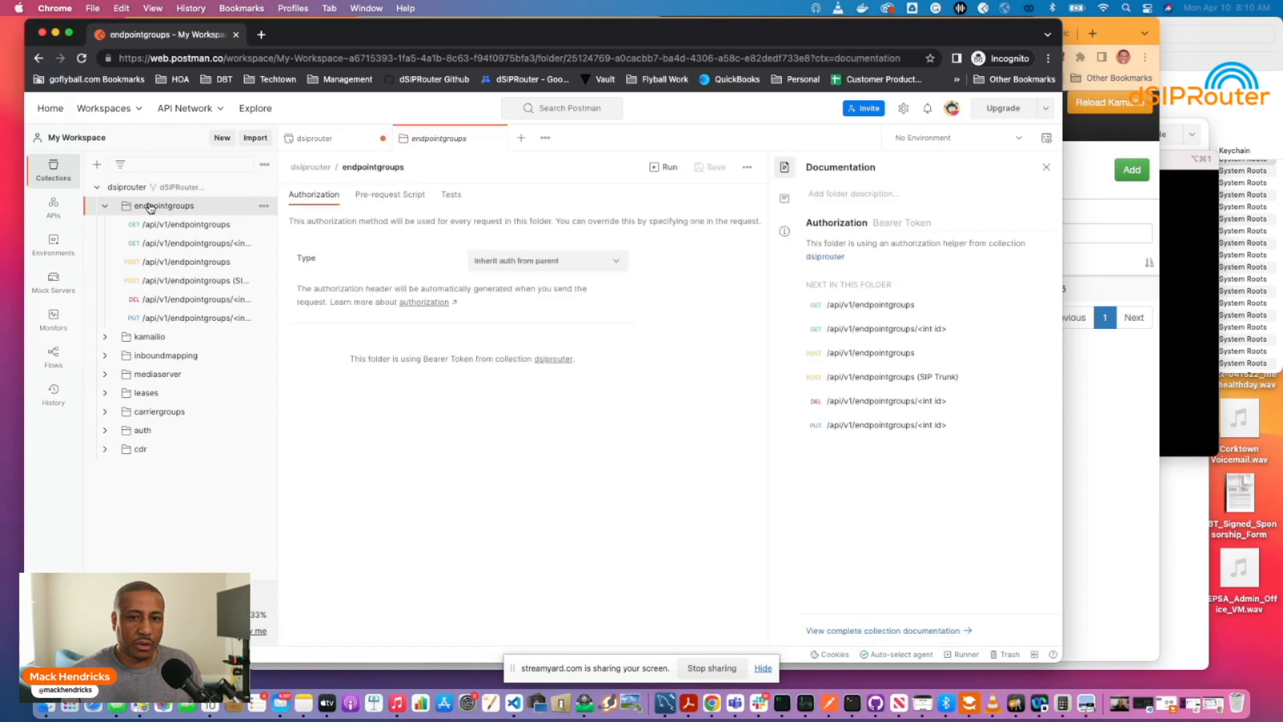
click(126, 187)
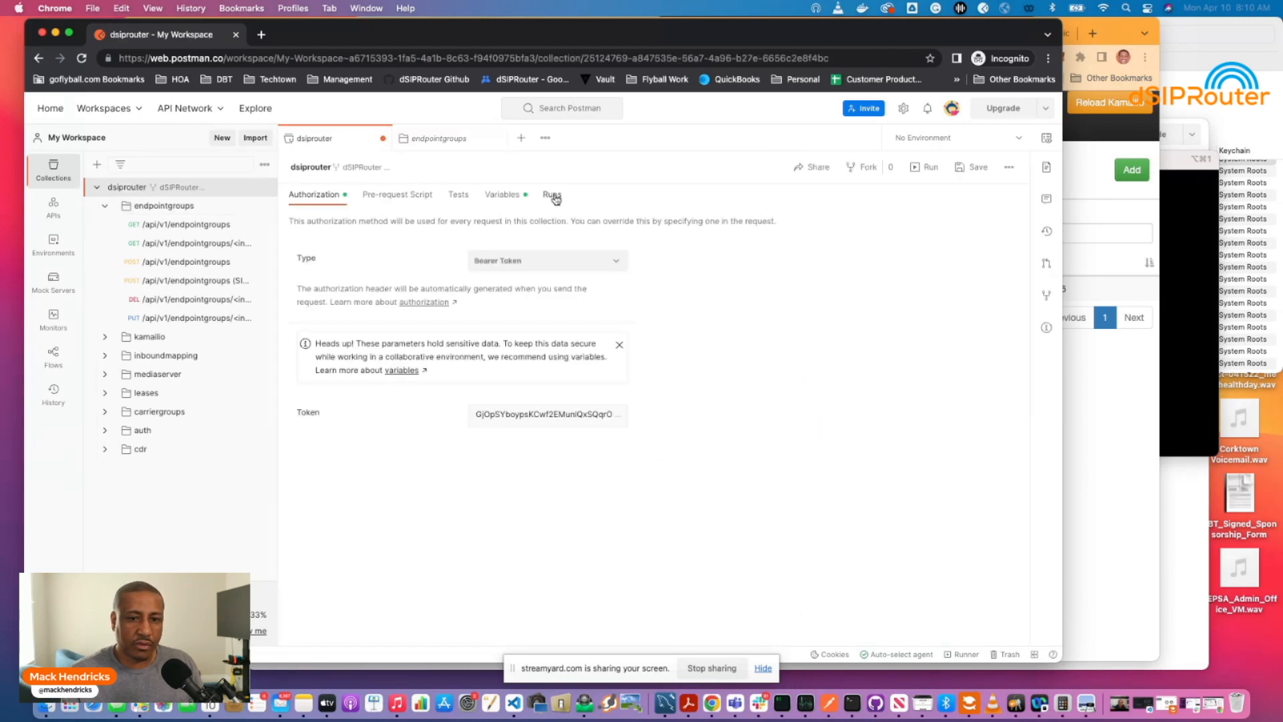
click(502, 195)
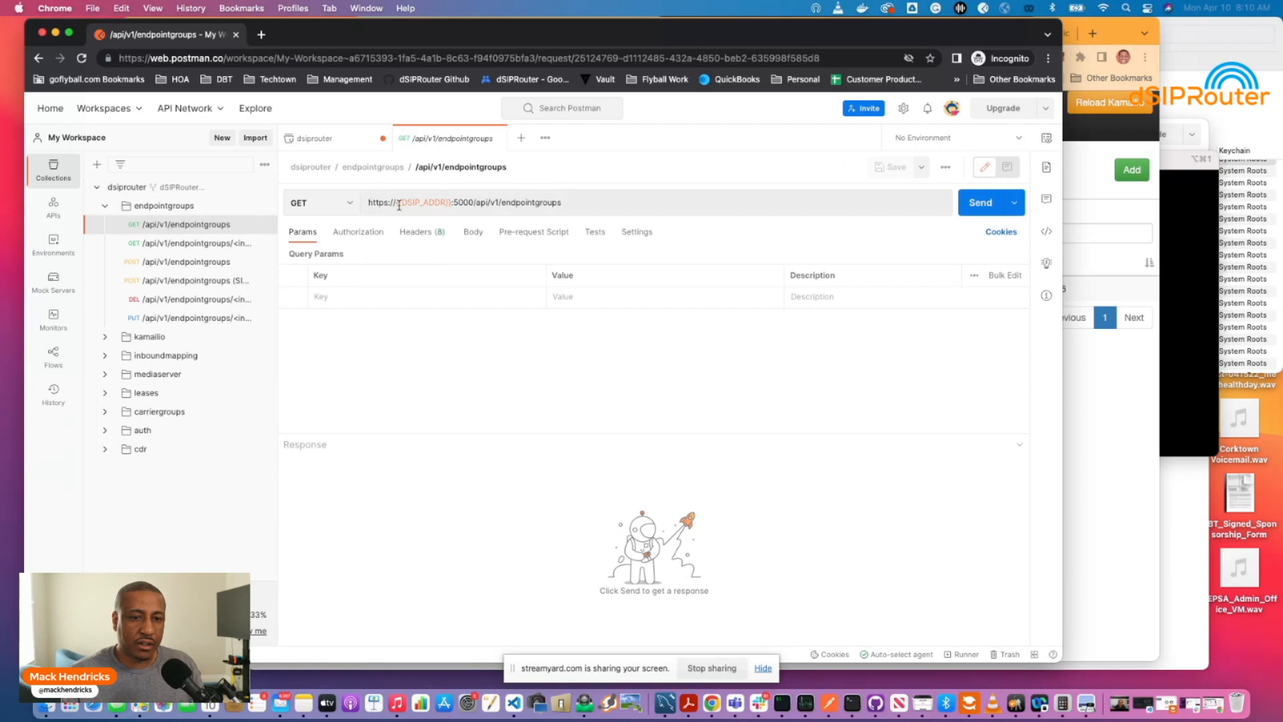
mouse_move(402, 205)
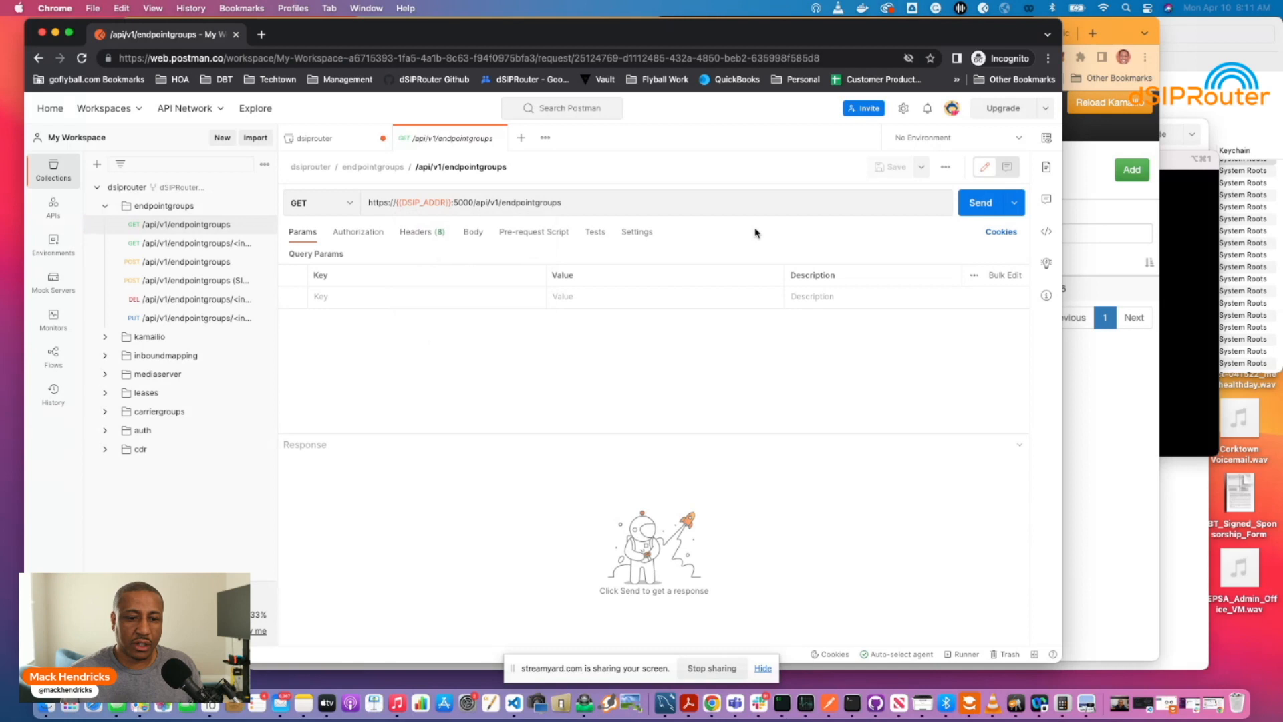
click(977, 207)
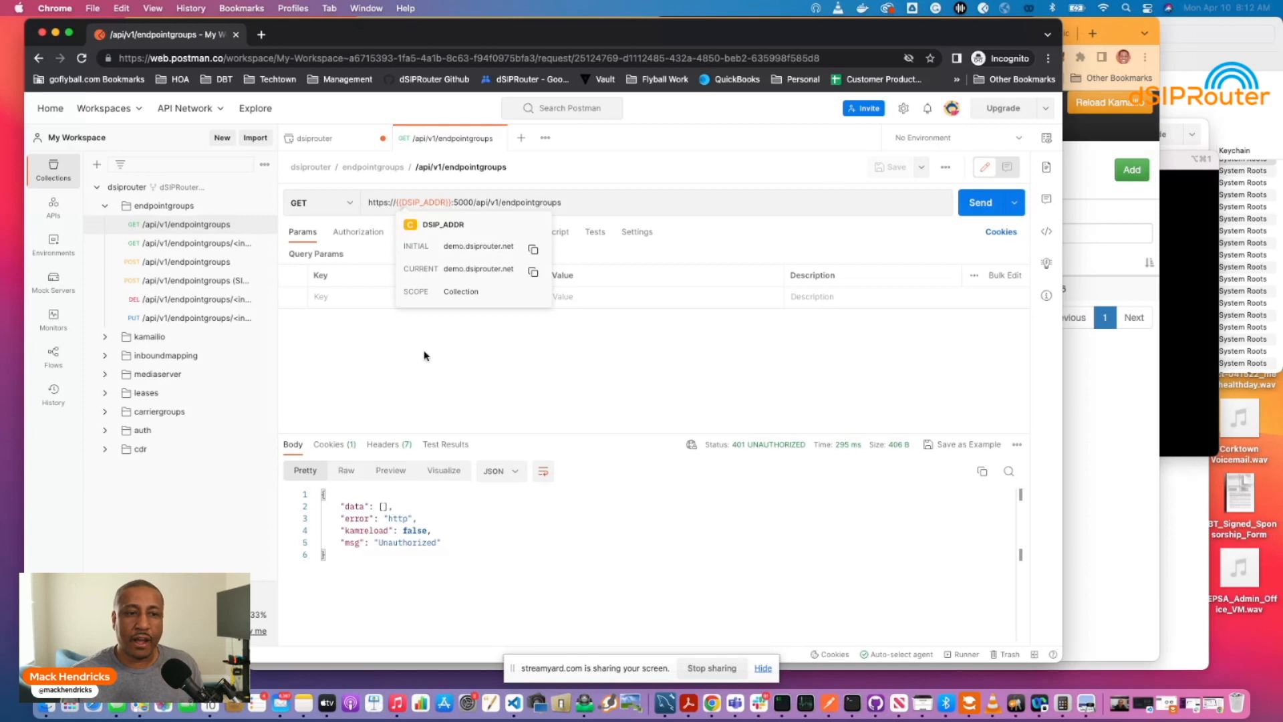
Save the dsiprouter collection's variables and Bearer Token authorization.
click(124, 187)
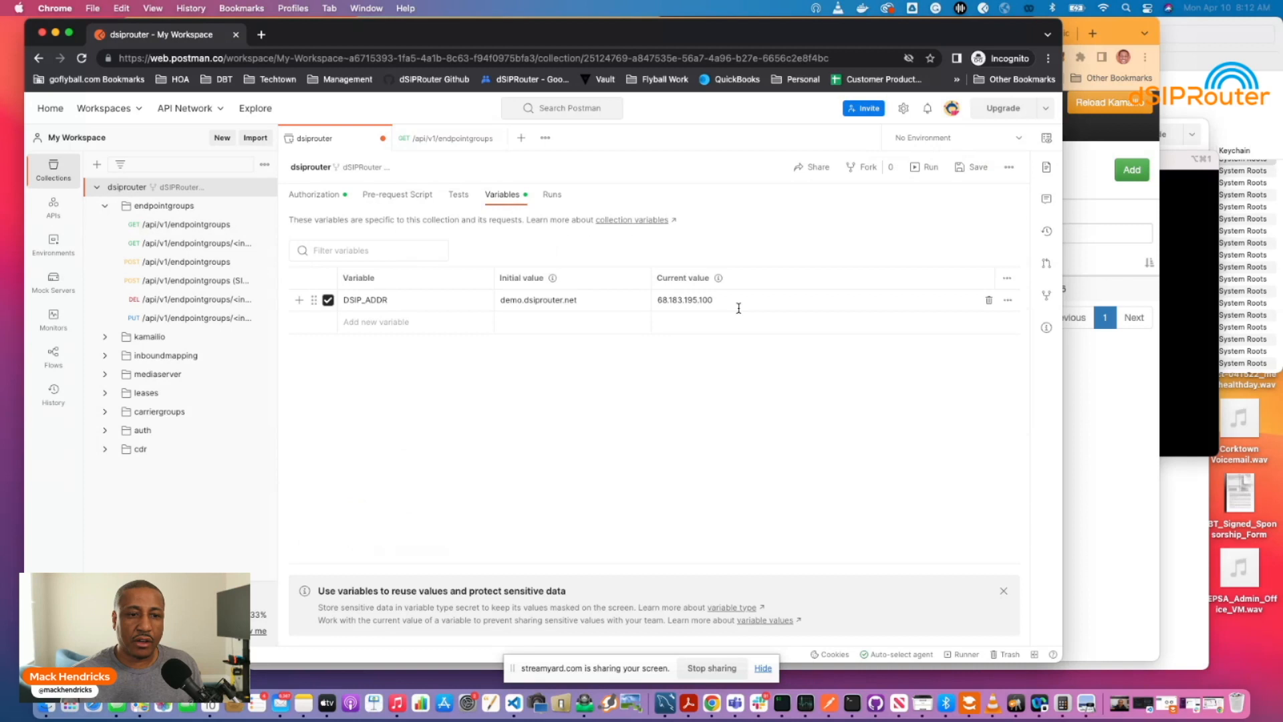
click(320, 200)
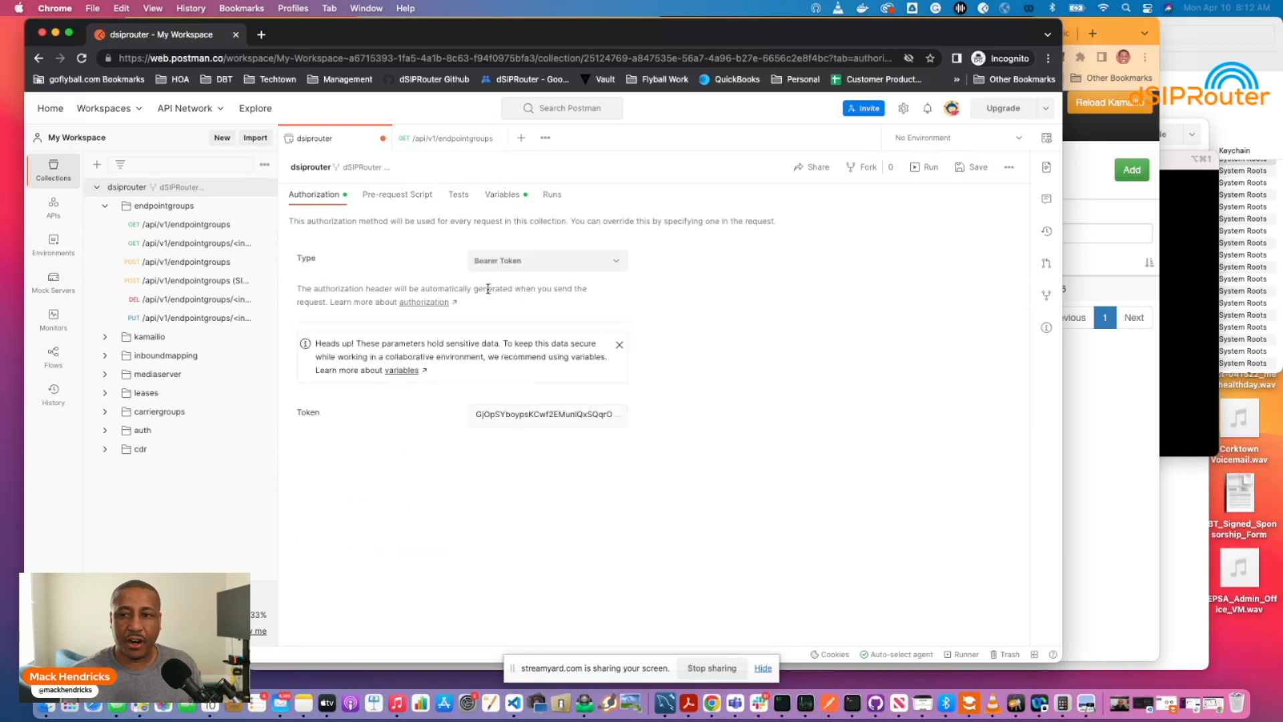
click(970, 167)
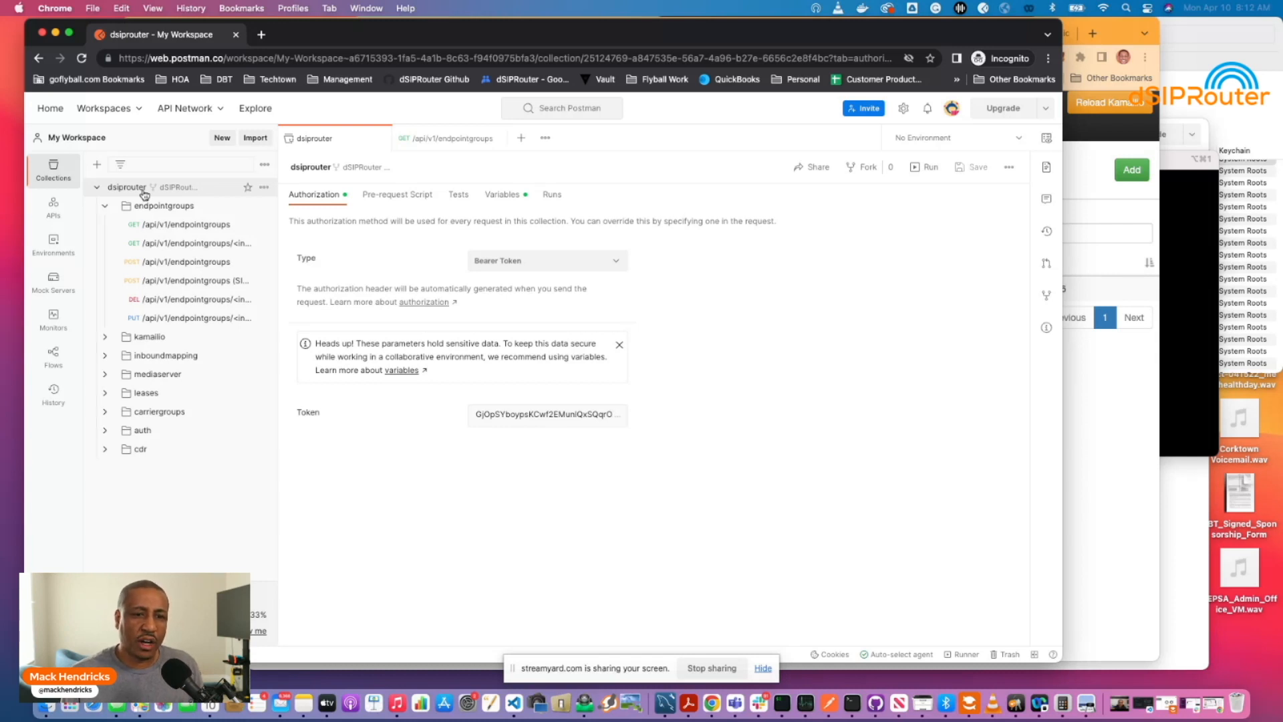
Resend the endpoint groups list for 200 OK with TrunkExampleCustomerA, then show dSIPRouter.
click(167, 224)
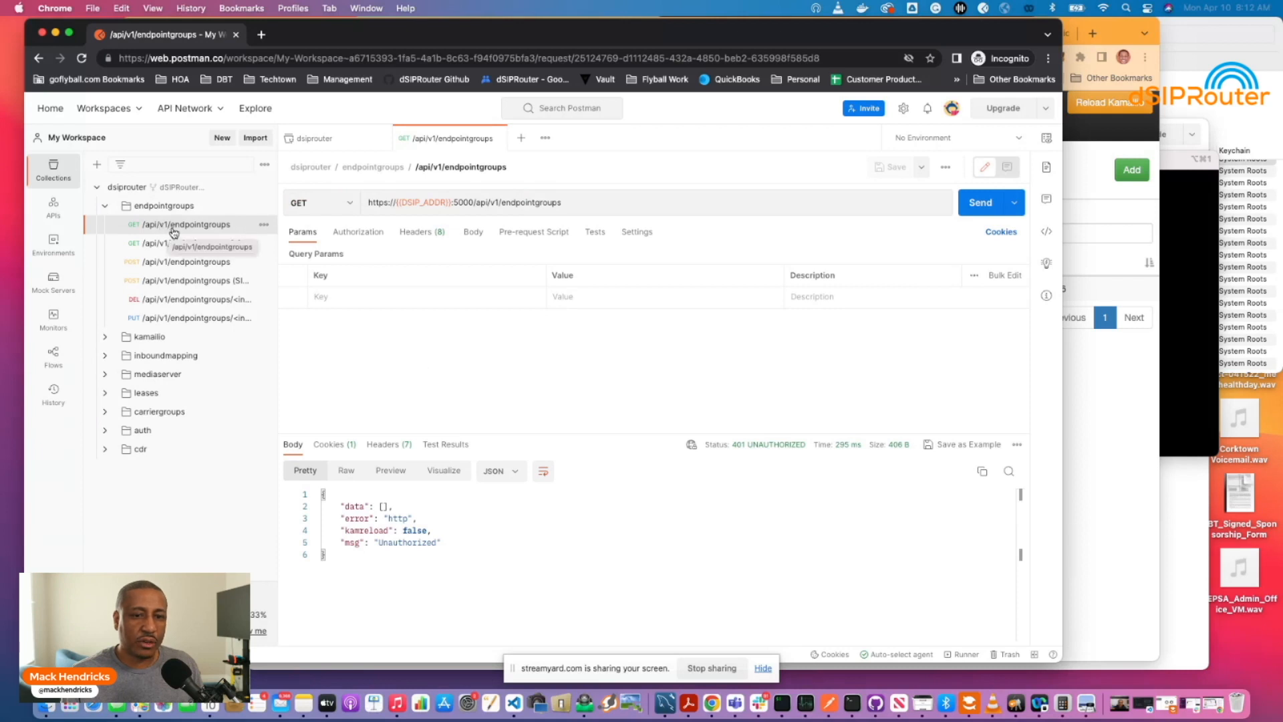
mouse_move(418, 202)
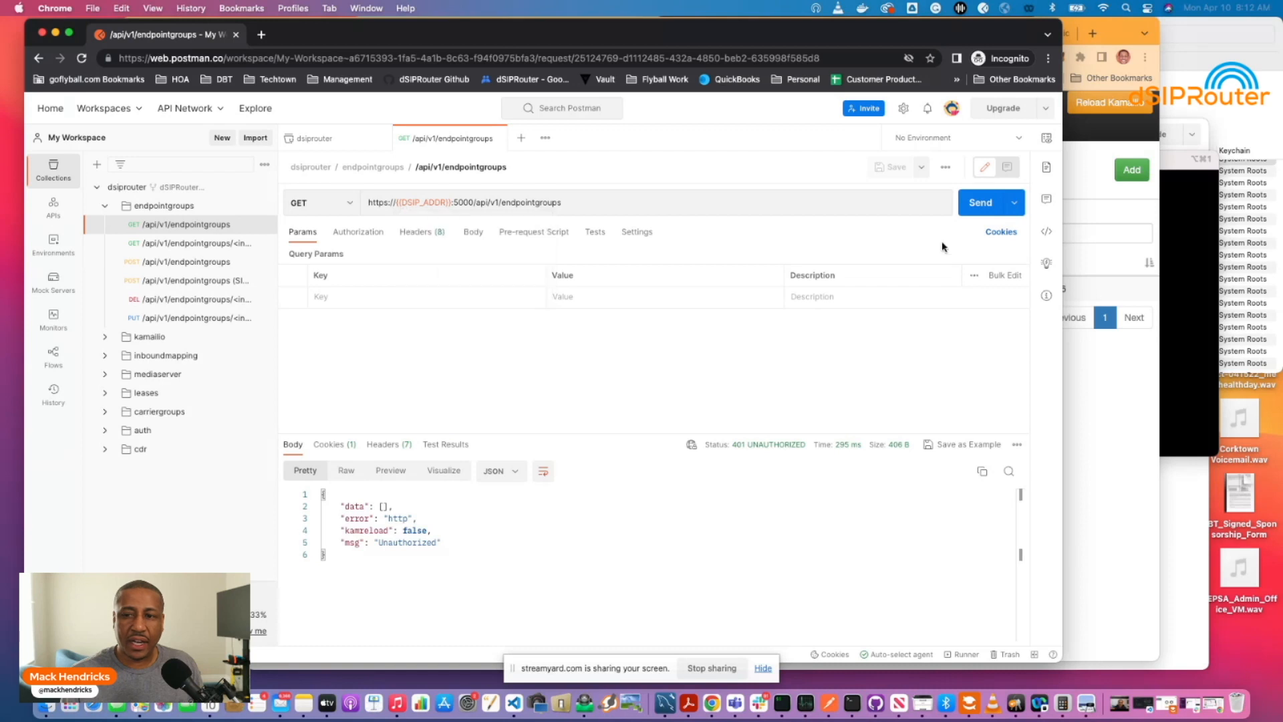
click(975, 207)
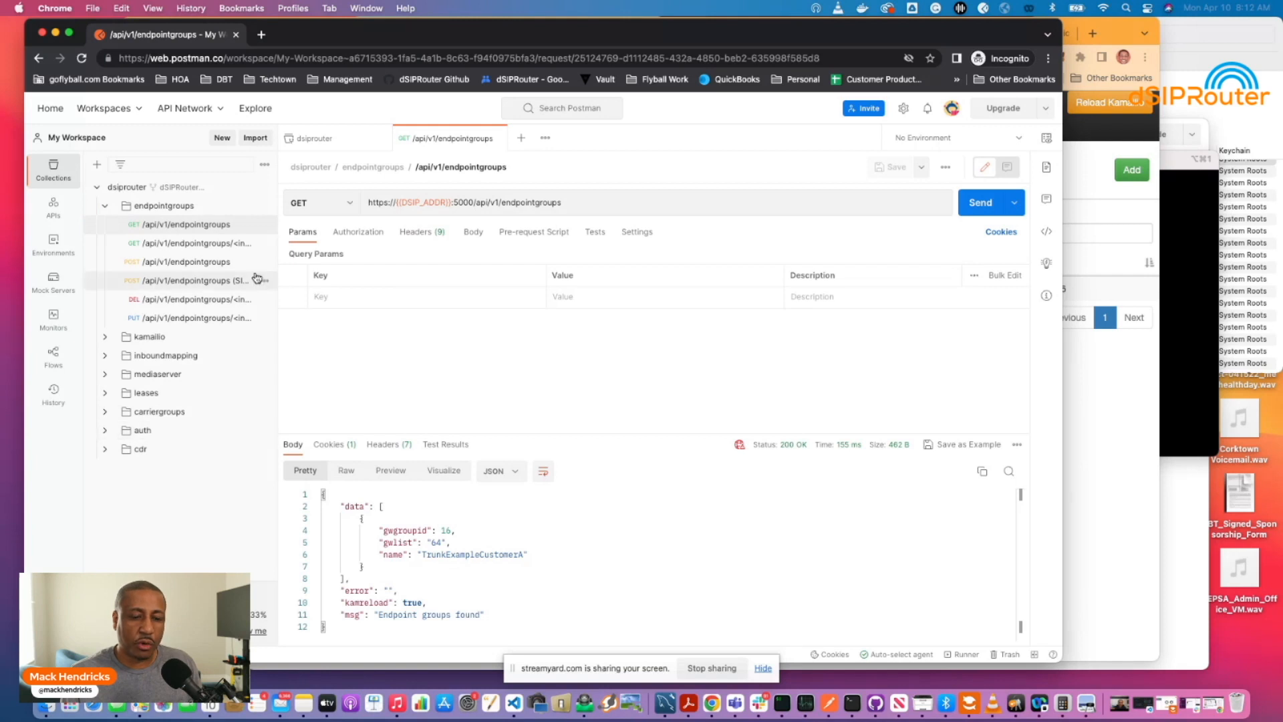
scroll(341, 543, down, 1)
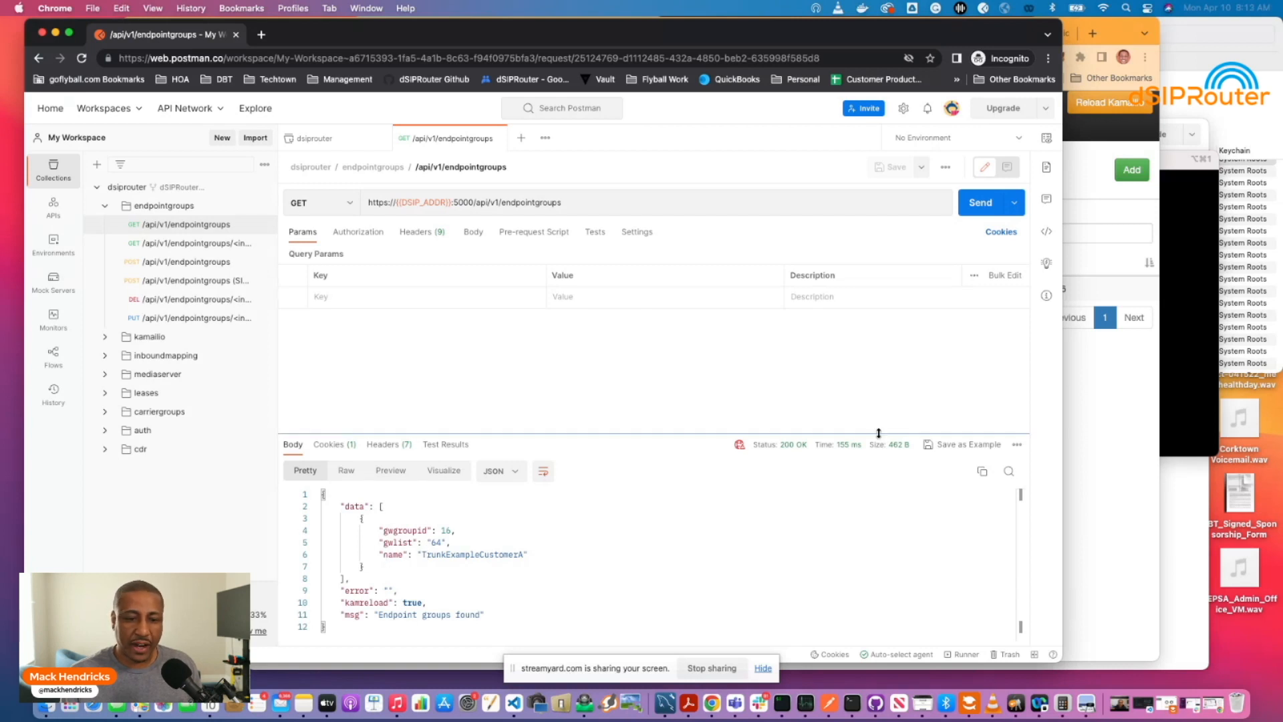
click(1096, 439)
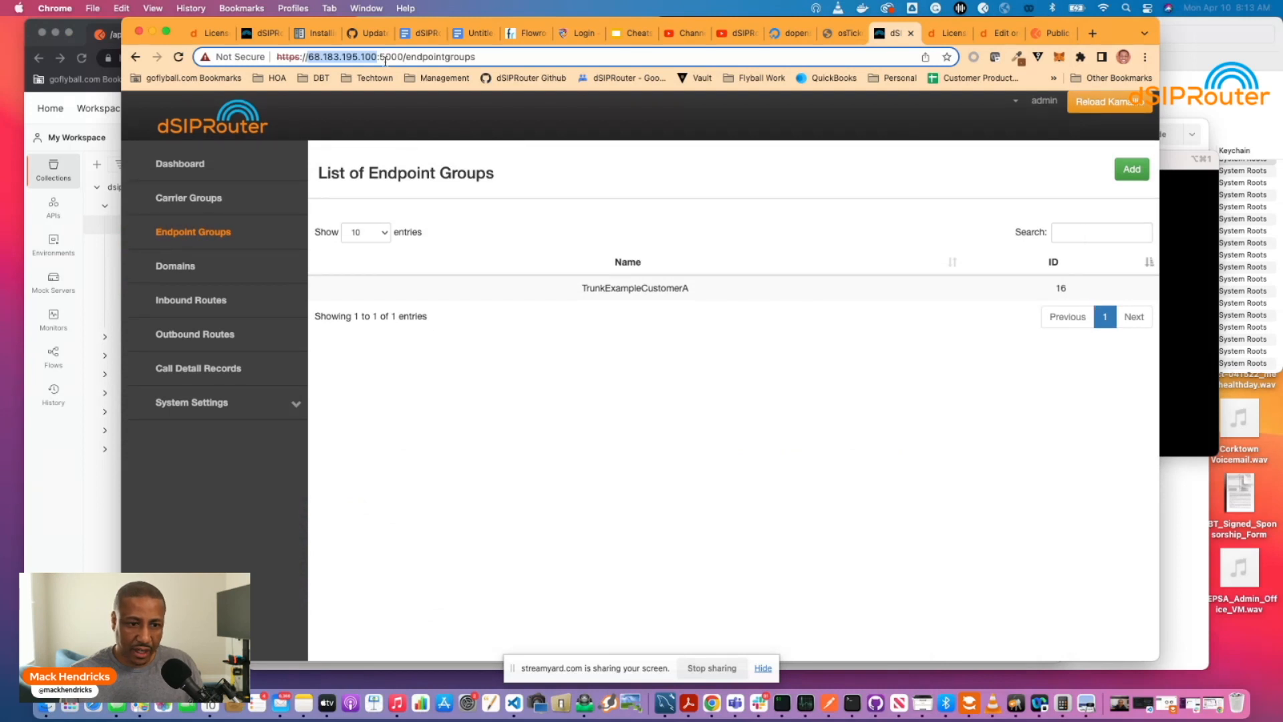
Check TrunkExampleCustomerA's HomeOffice endpoint at 50.192.97.226:5060 in dSIPRouter, then return to Postman.
drag(312, 32, 291, 47)
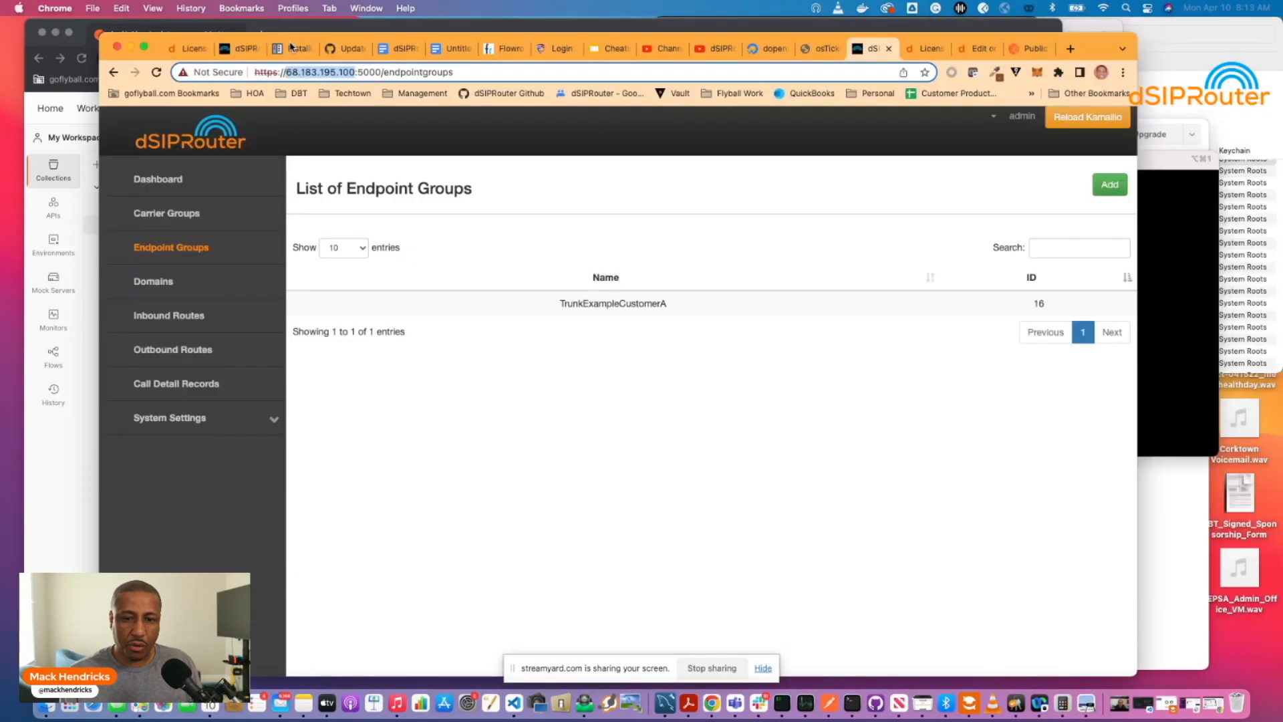
click(588, 311)
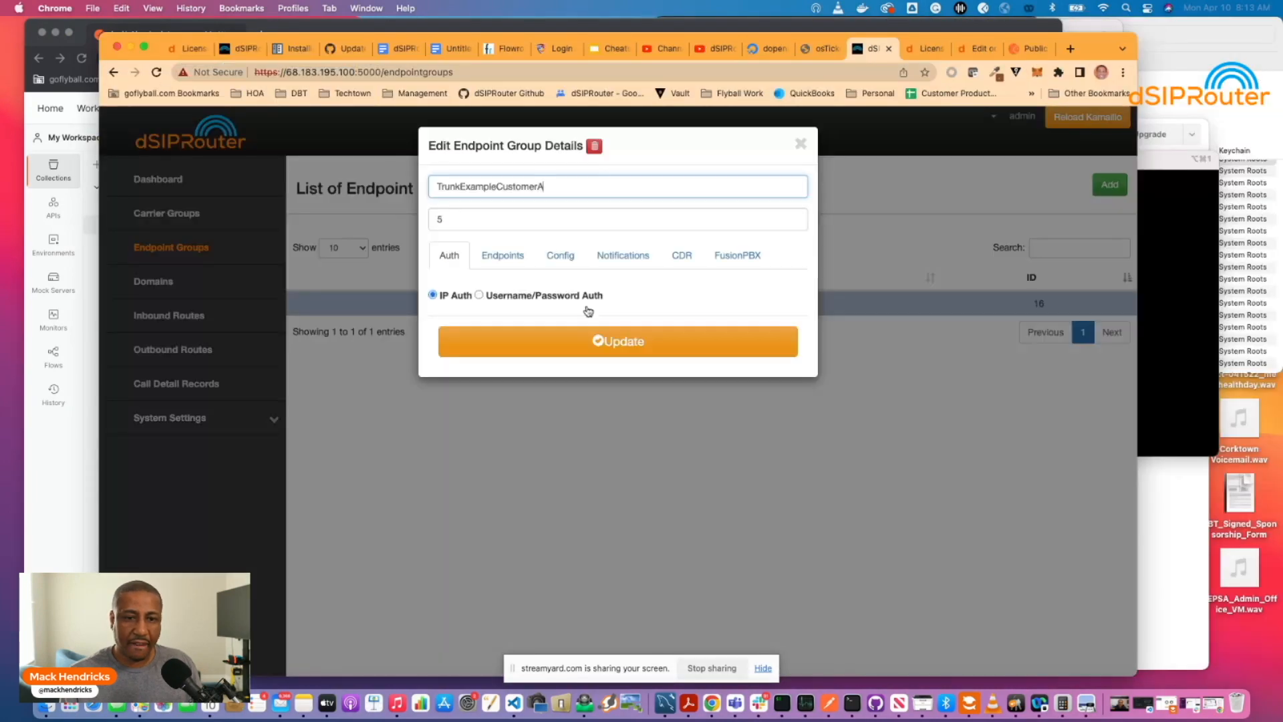
click(502, 258)
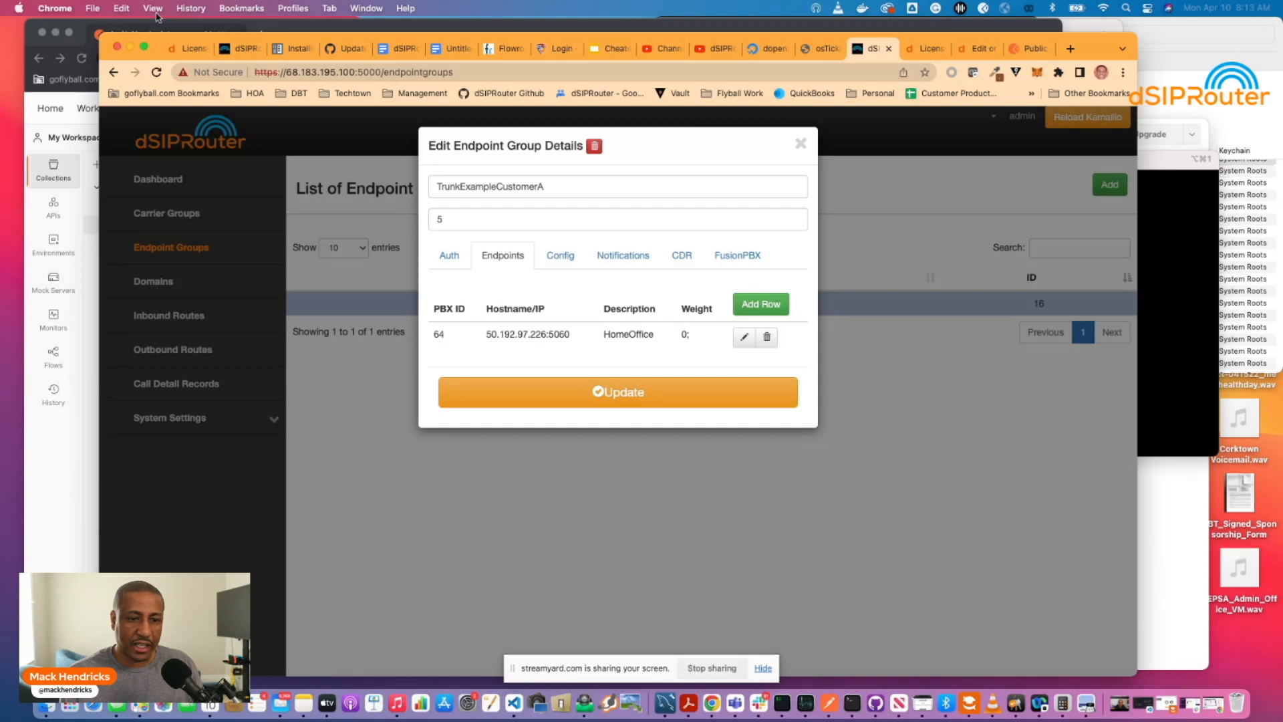
drag(165, 39, 570, 29)
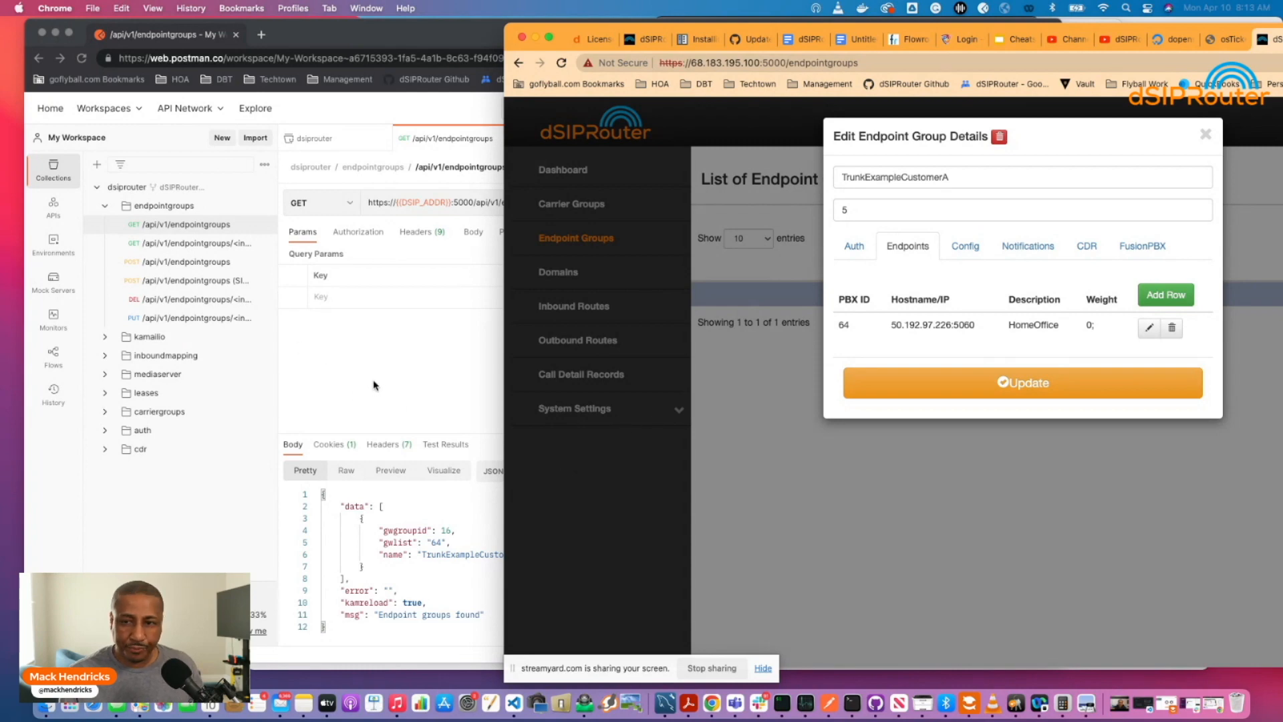
drag(727, 29, 580, 23)
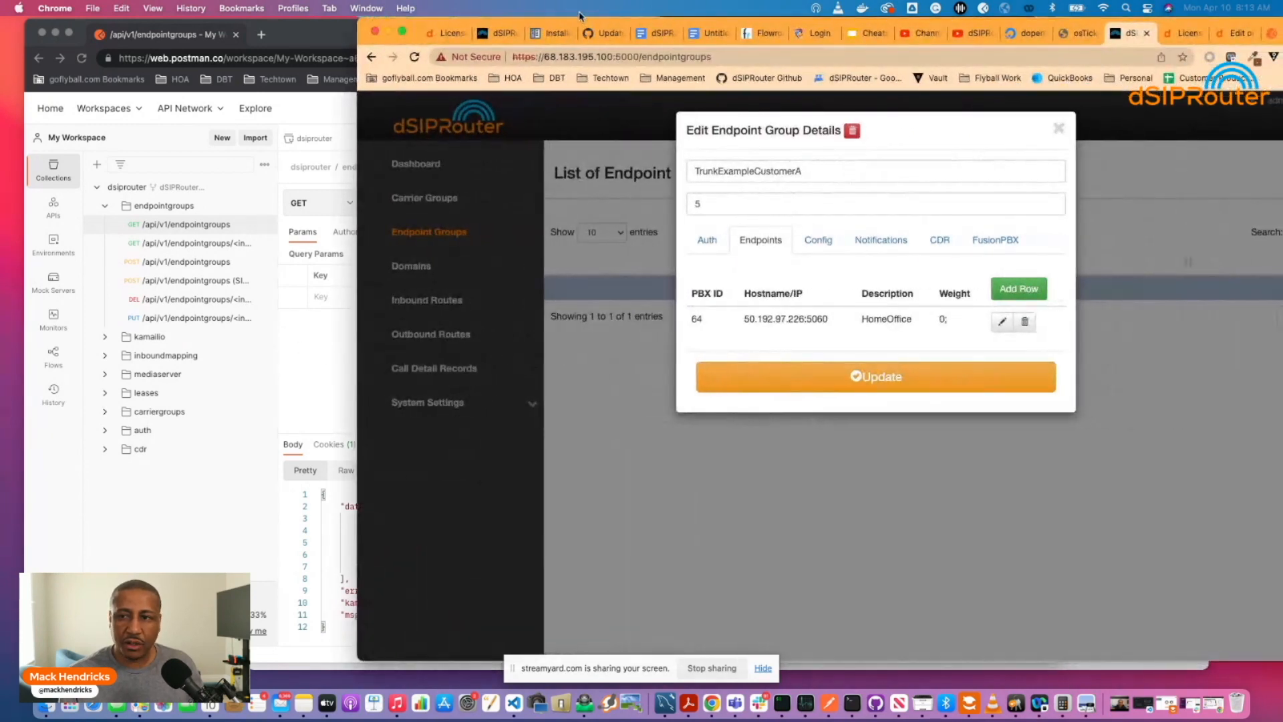
click(1059, 131)
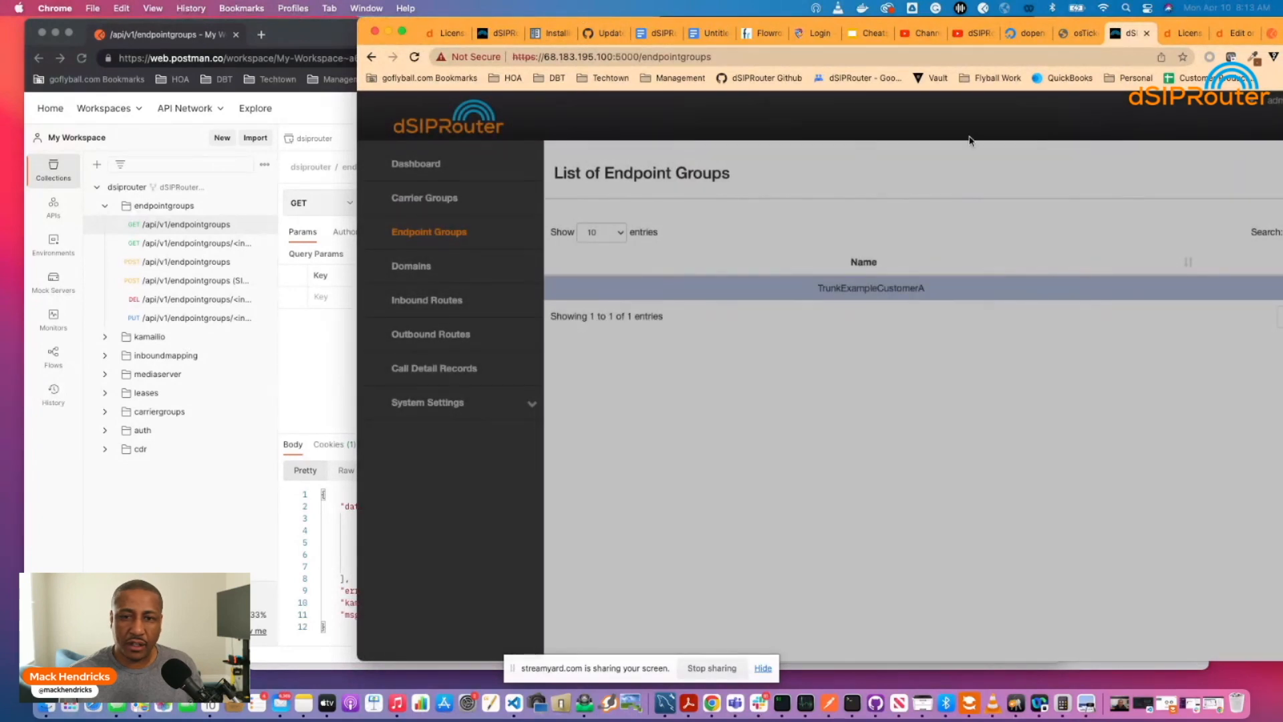
click(324, 336)
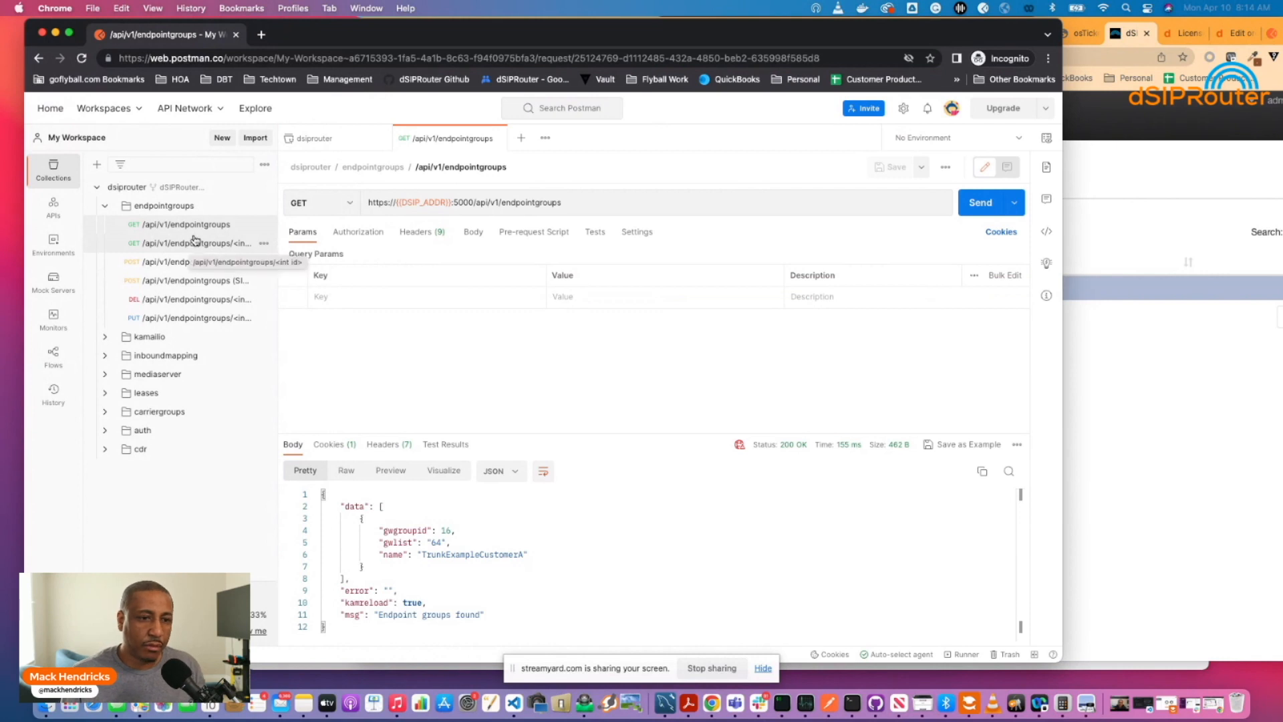
Send GET /api/v1/endpointgroups/16, replacing the old ID 9, to fetch group 16.
mouse_move(293, 185)
mouse_down()
mouse_move(364, 184)
mouse_move(308, 182)
mouse_up()
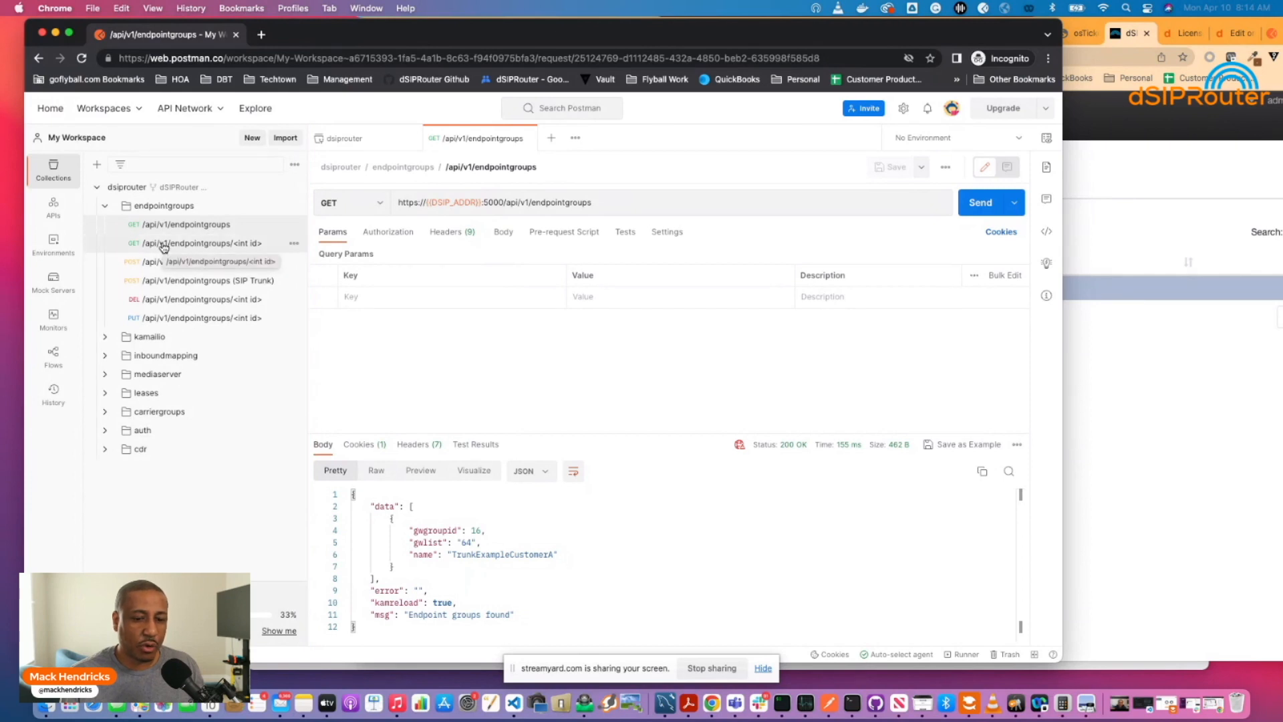
click(163, 246)
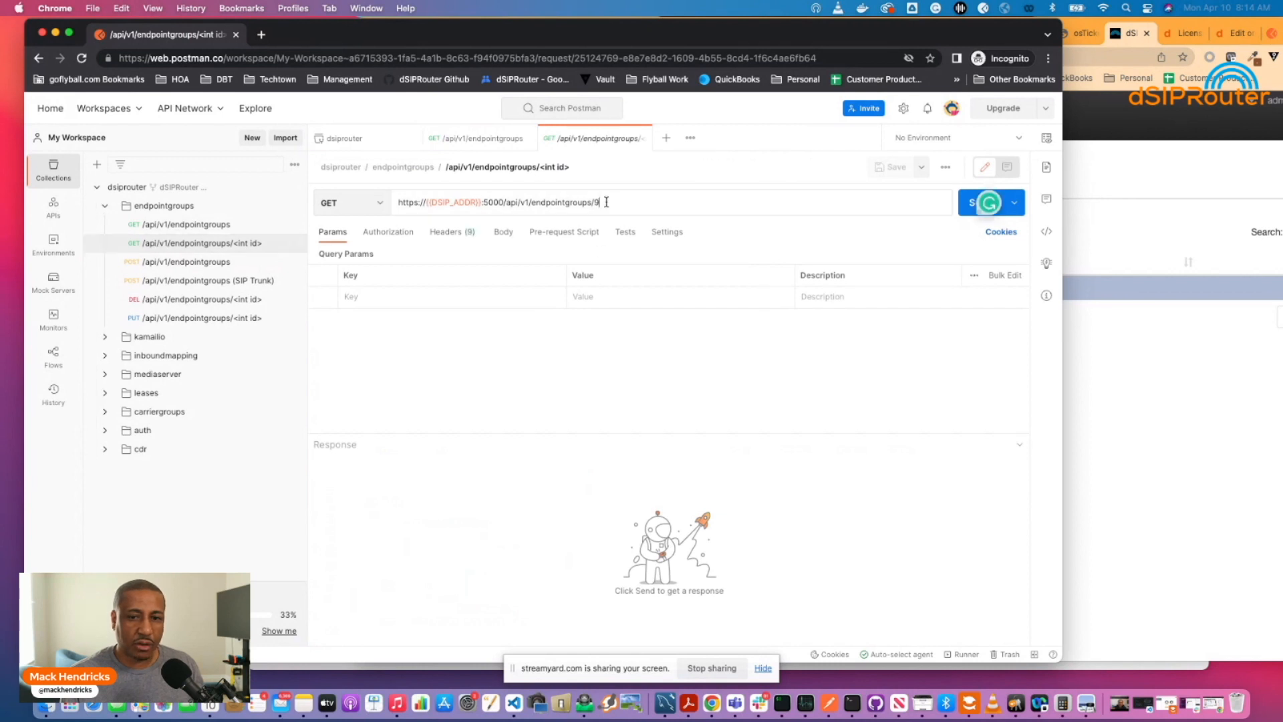
key(BackSpace)
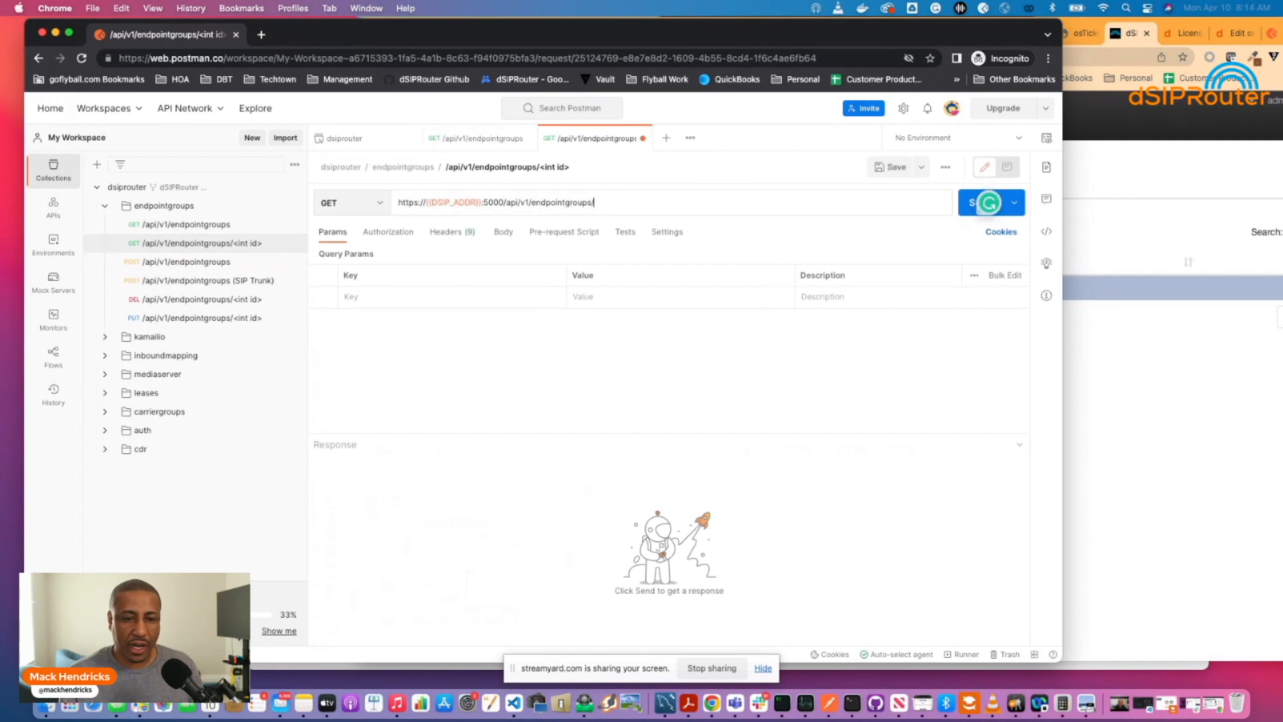
text(16)
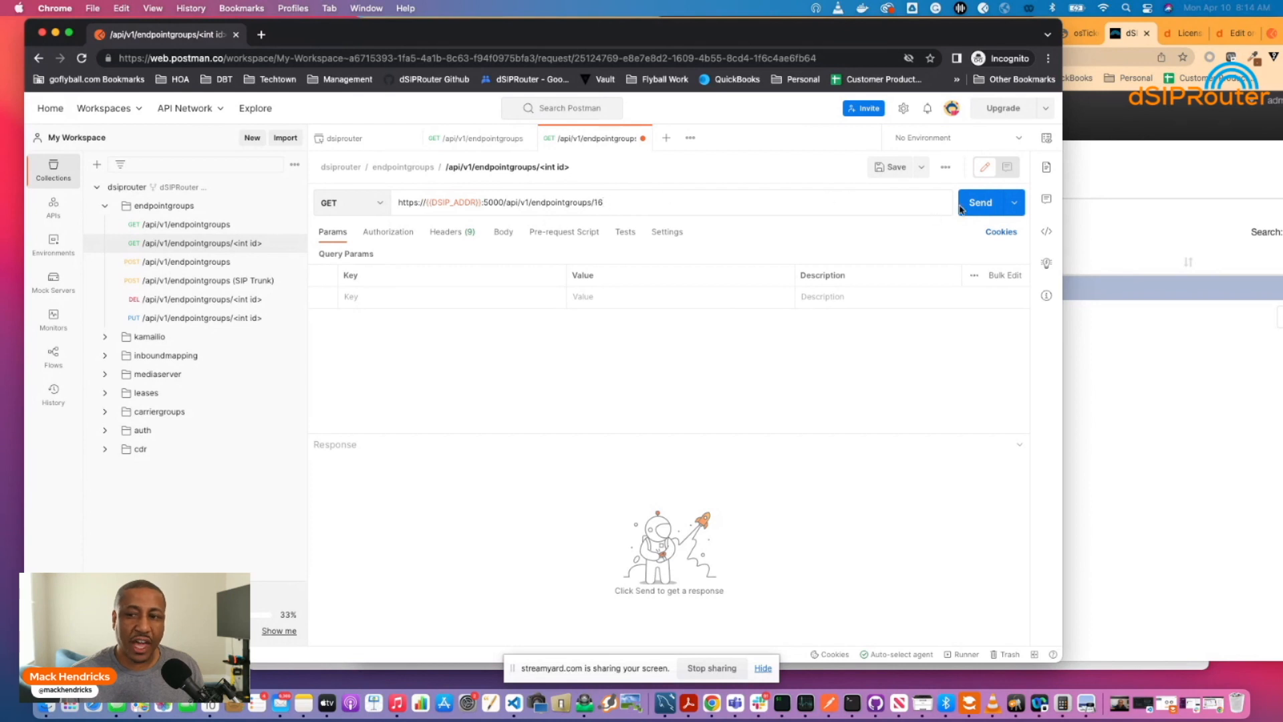
click(975, 202)
scroll(548, 521, down, 3)
scroll(501, 542, up, 3)
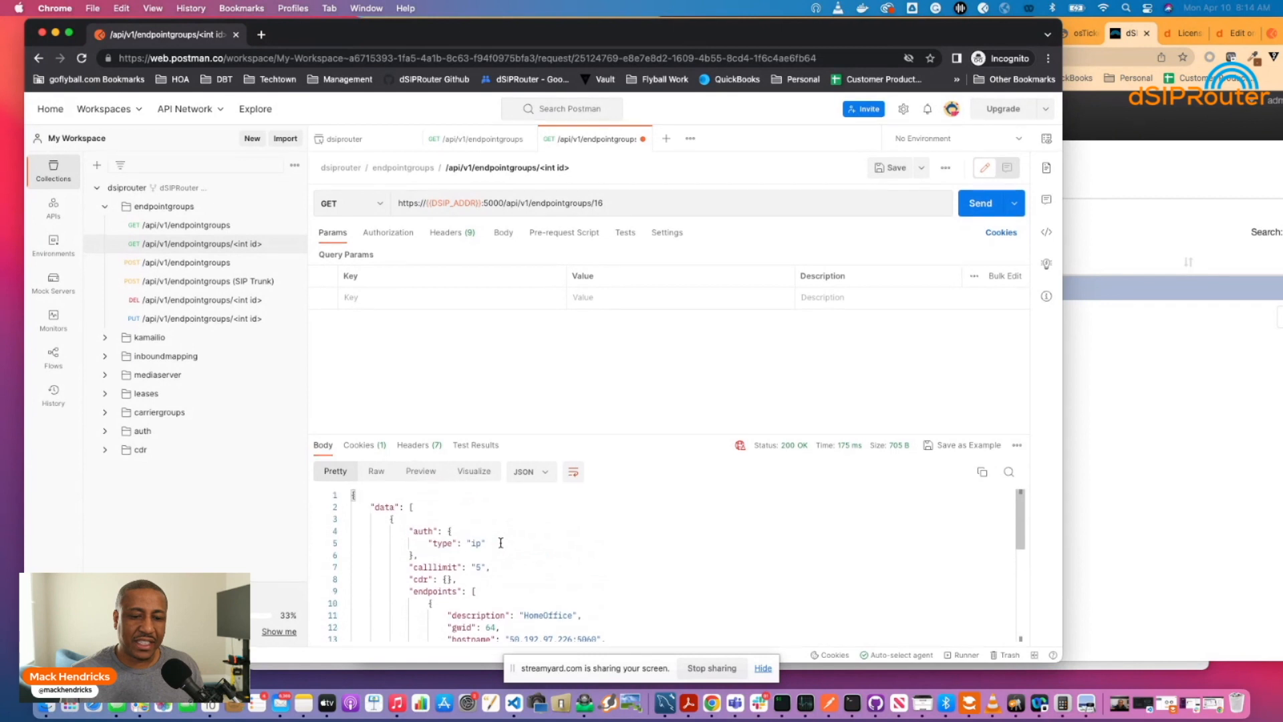
scroll(414, 548, down, 1)
scroll(414, 548, down, 2)
scroll(414, 541, up, 2)
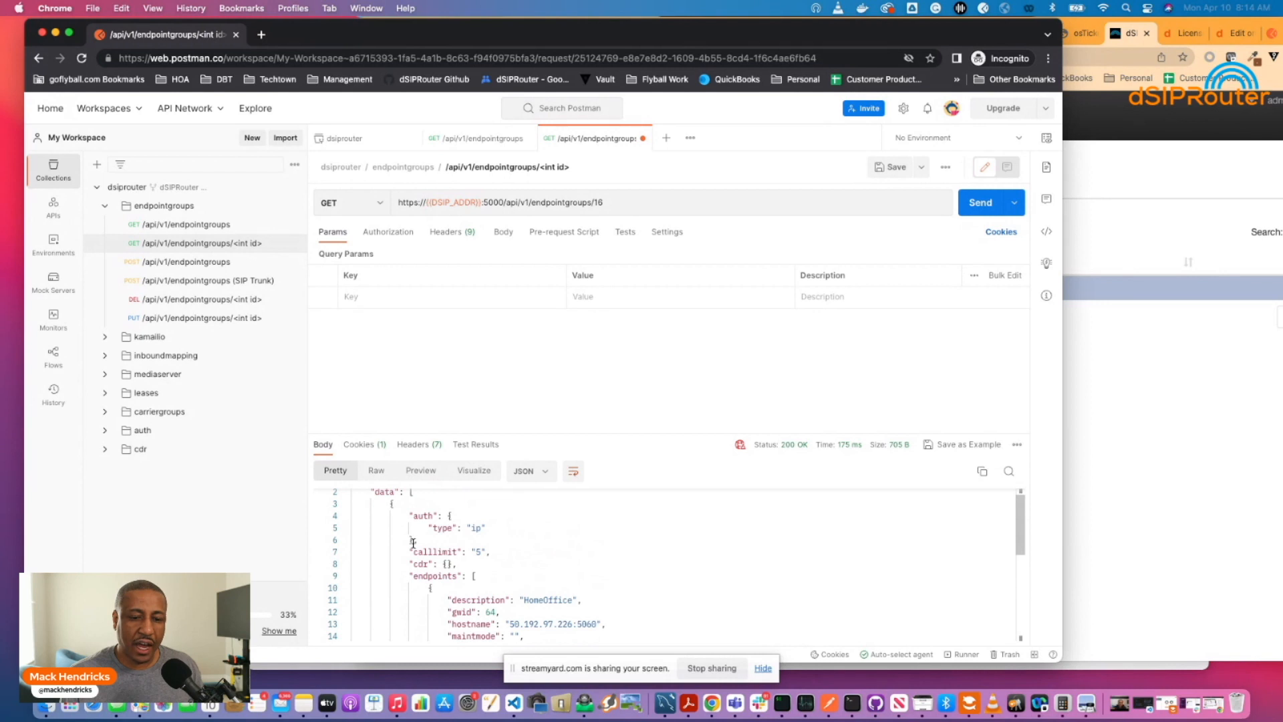
scroll(414, 541, down, 2)
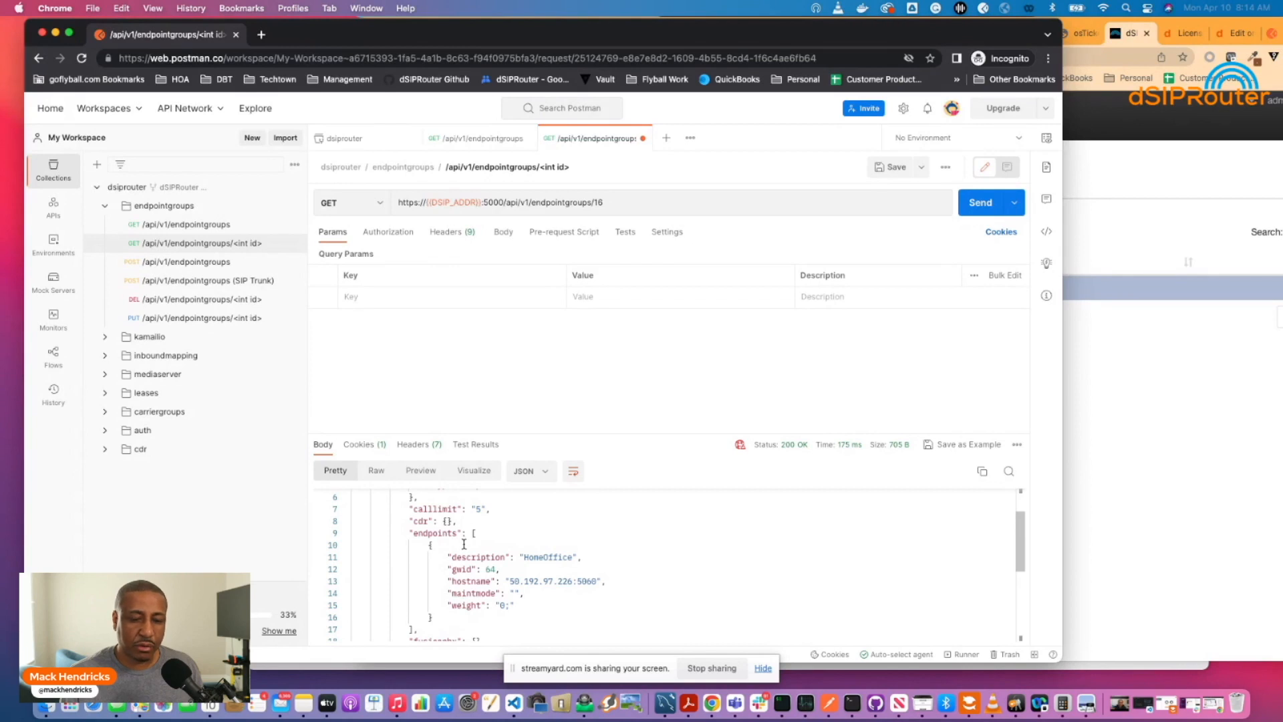
scroll(463, 544, down, 2)
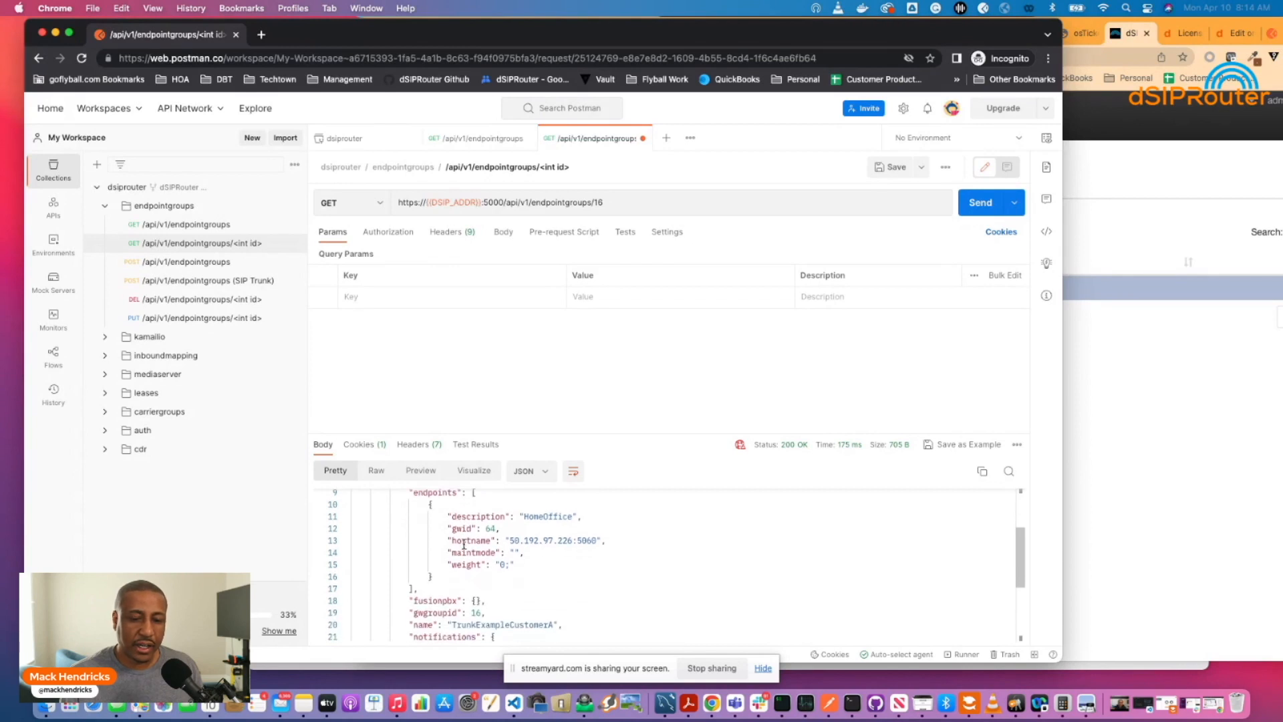
scroll(464, 544, up, 1)
scroll(464, 544, down, 1)
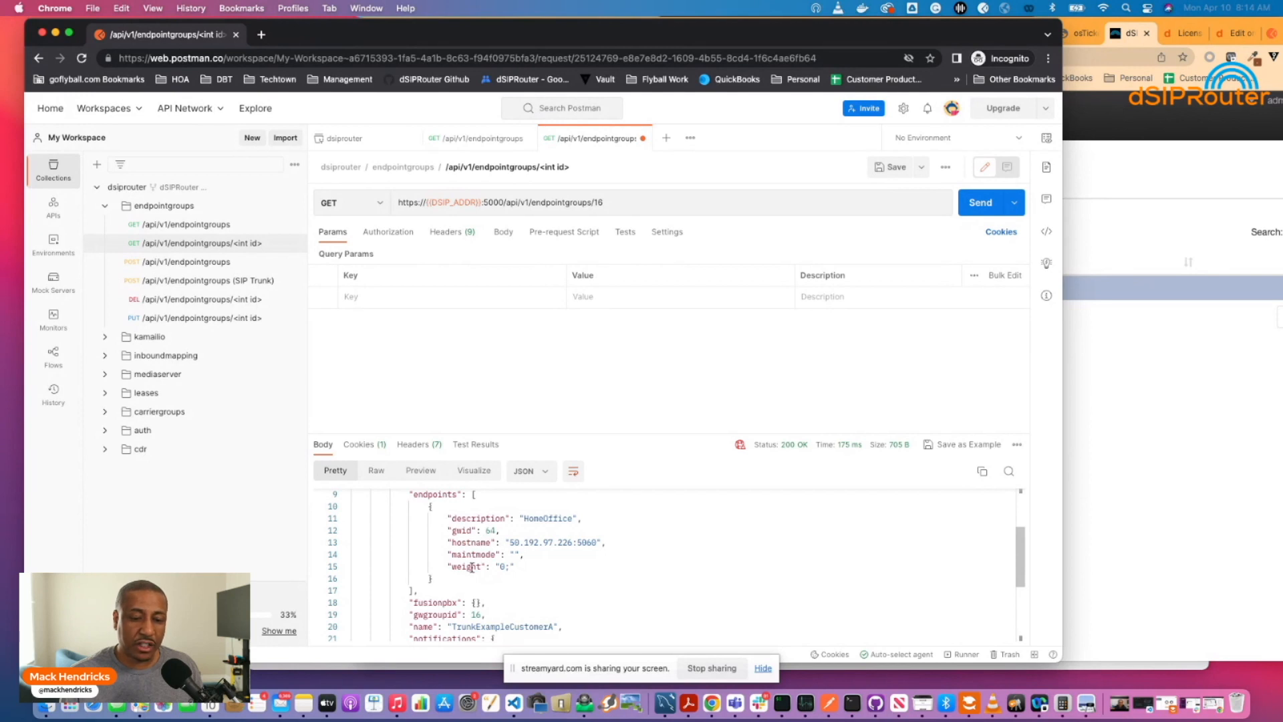
scroll(474, 568, down, 1)
scroll(474, 568, down, 1)
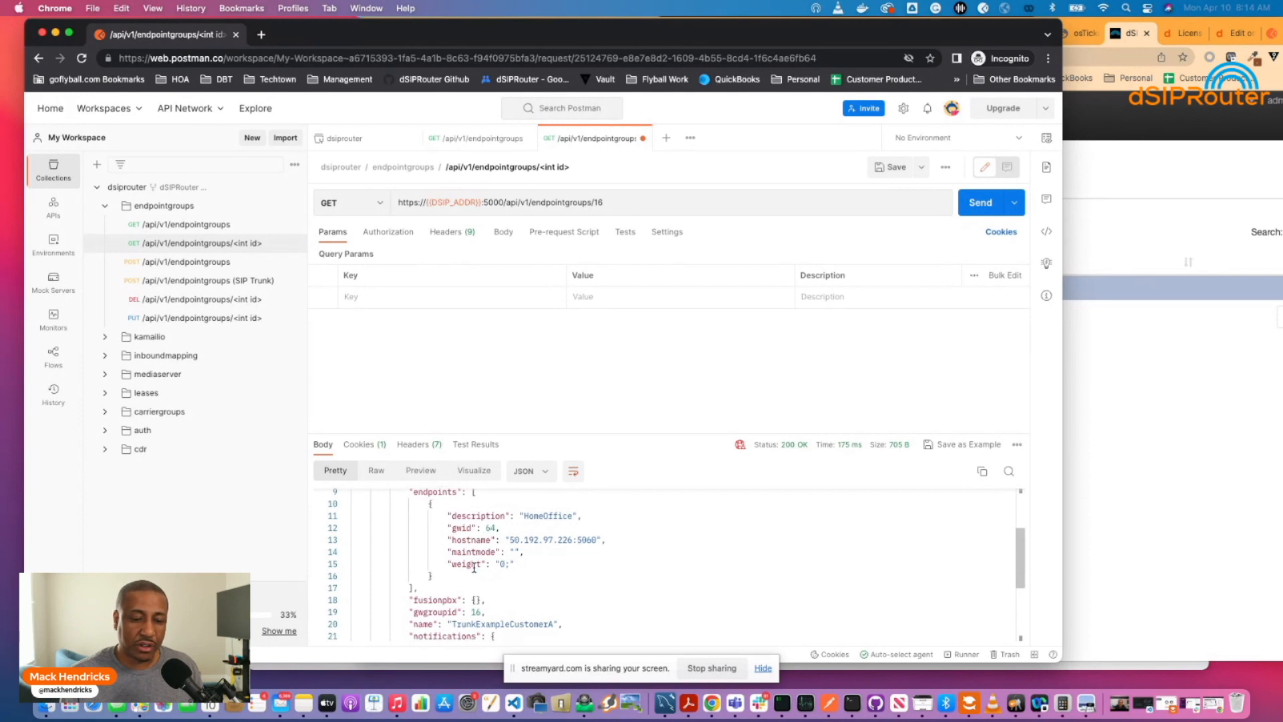
scroll(473, 568, down, 3)
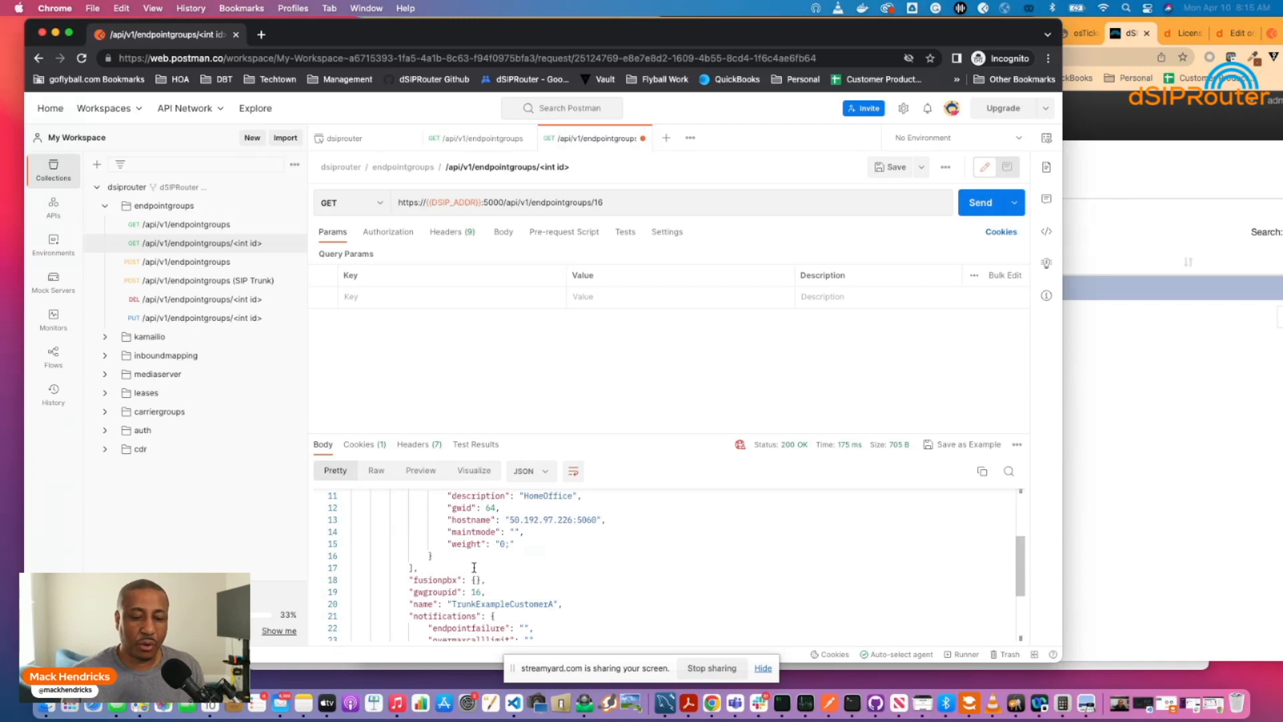
scroll(500, 572, down, 3)
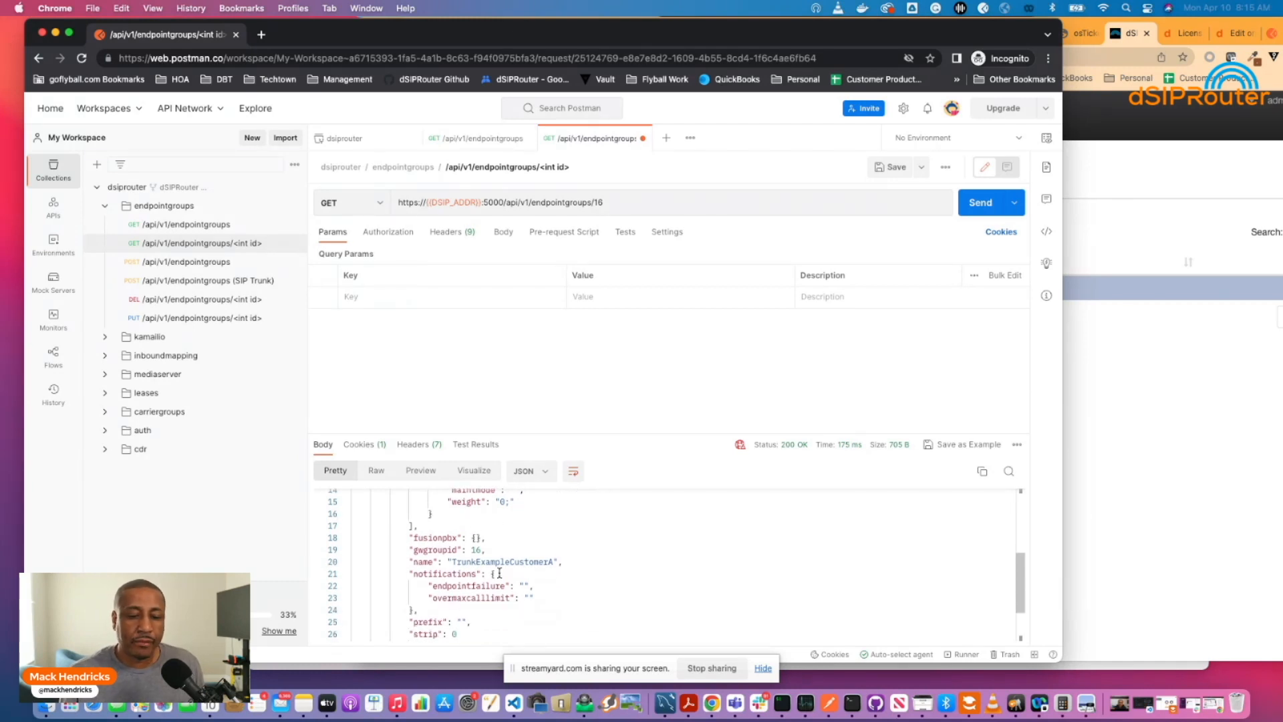
scroll(500, 572, down, 2)
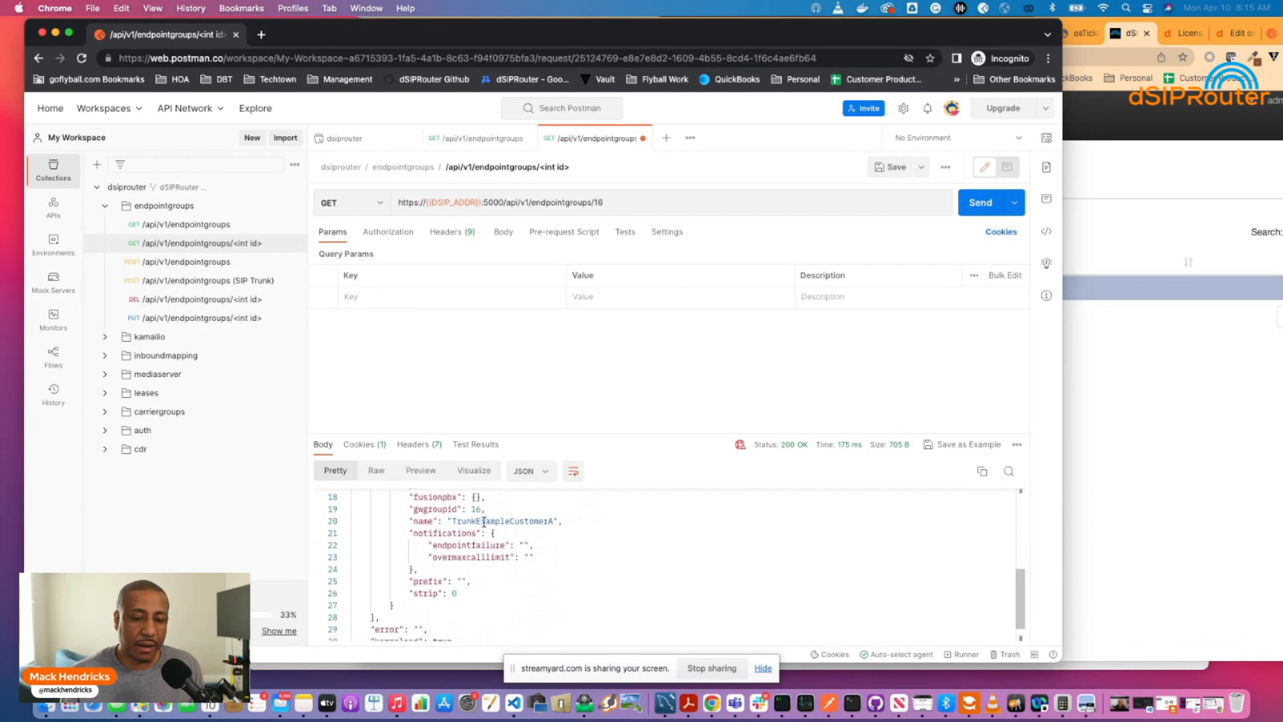
scroll(481, 518, up, 6)
scroll(484, 521, down, 3)
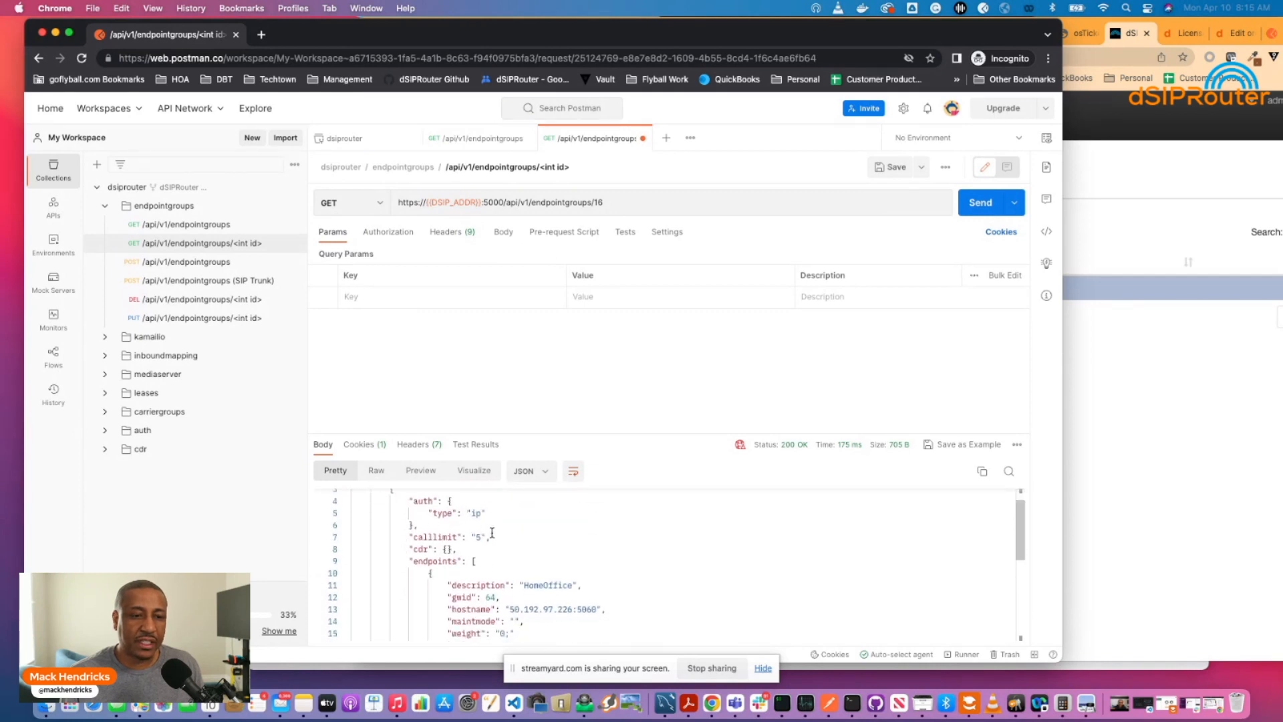
scroll(492, 532, down, 2)
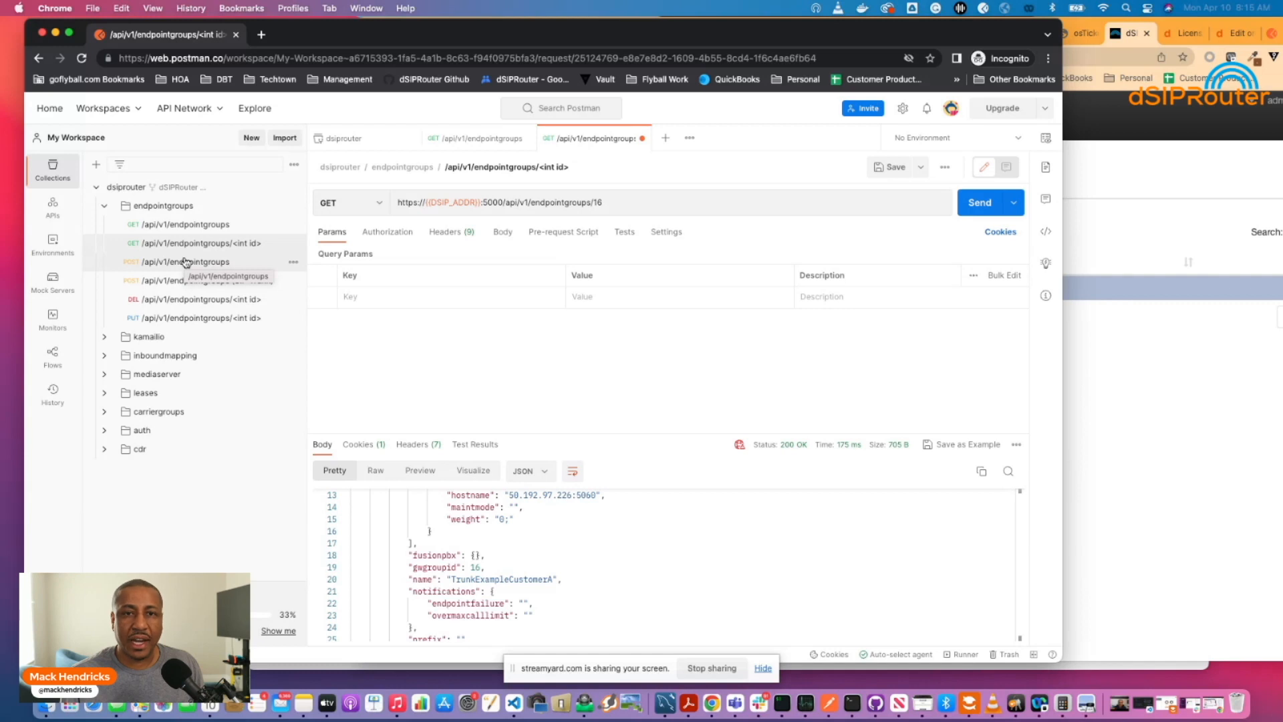
Open POST /api/v1/endpointgroups and review its JSON body naming TrunkExampleCustomerA.
click(186, 262)
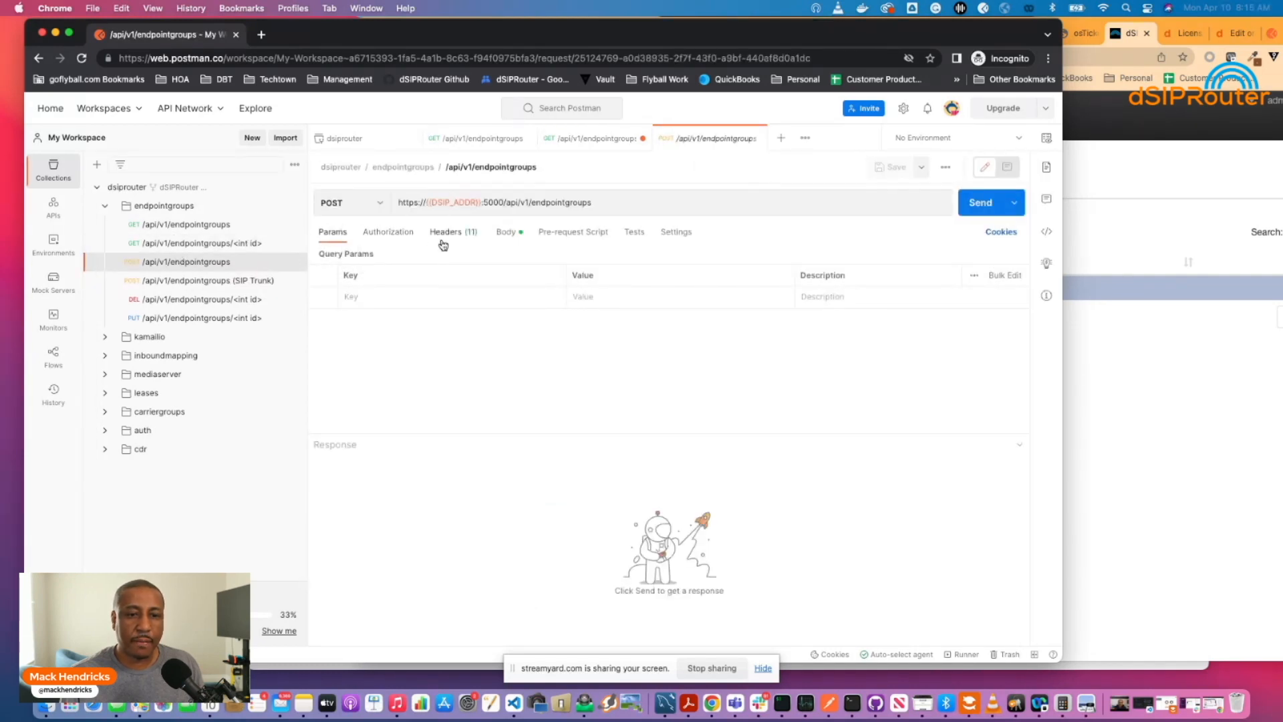
click(508, 234)
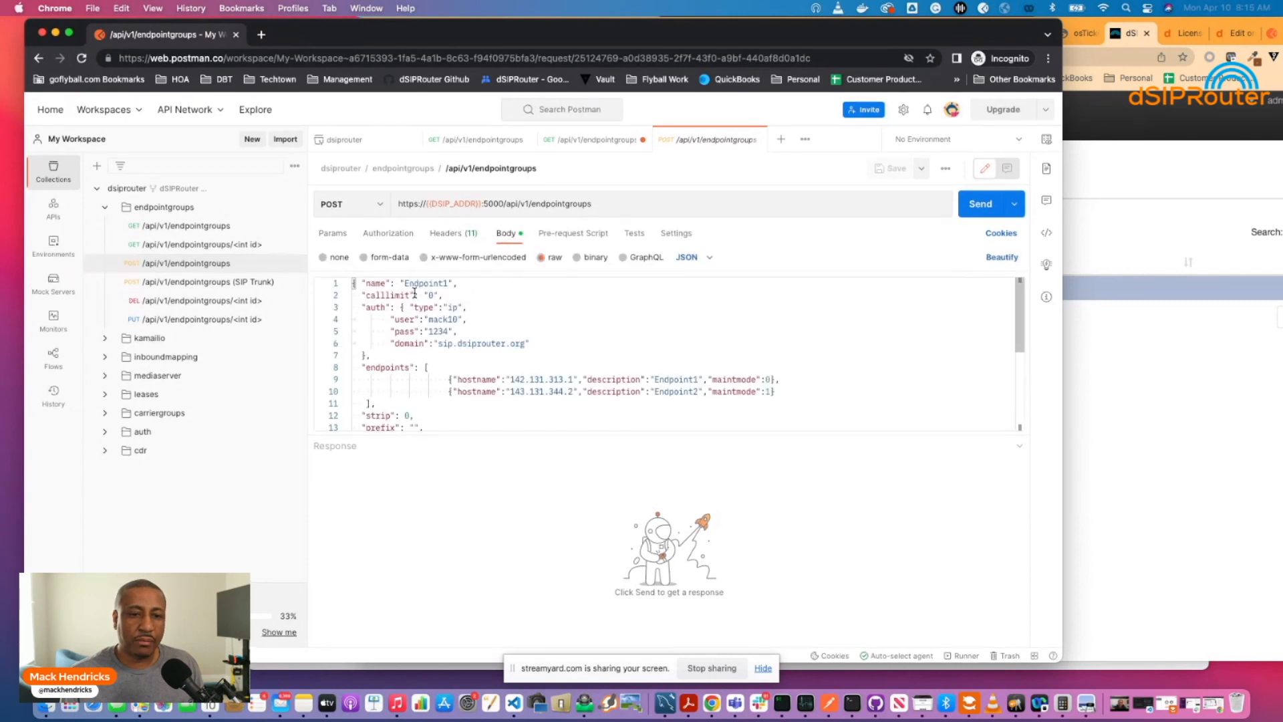
scroll(415, 293, down, 1)
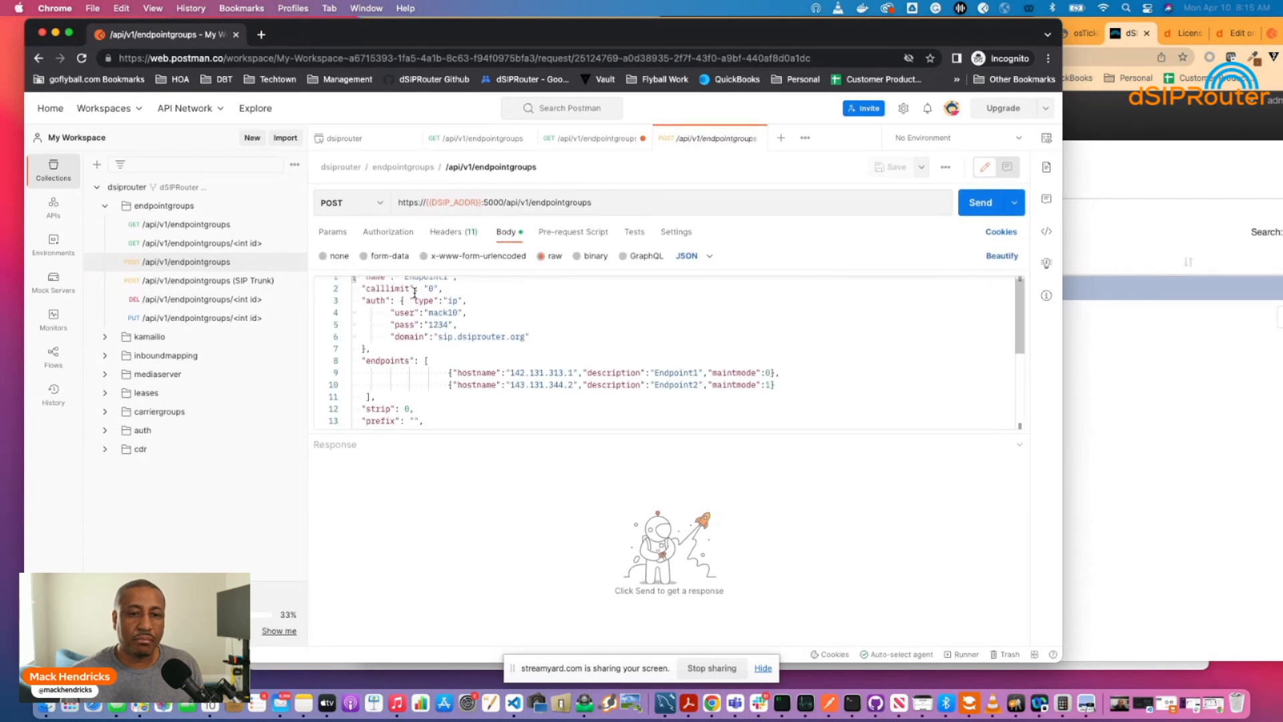
scroll(414, 293, down, 1)
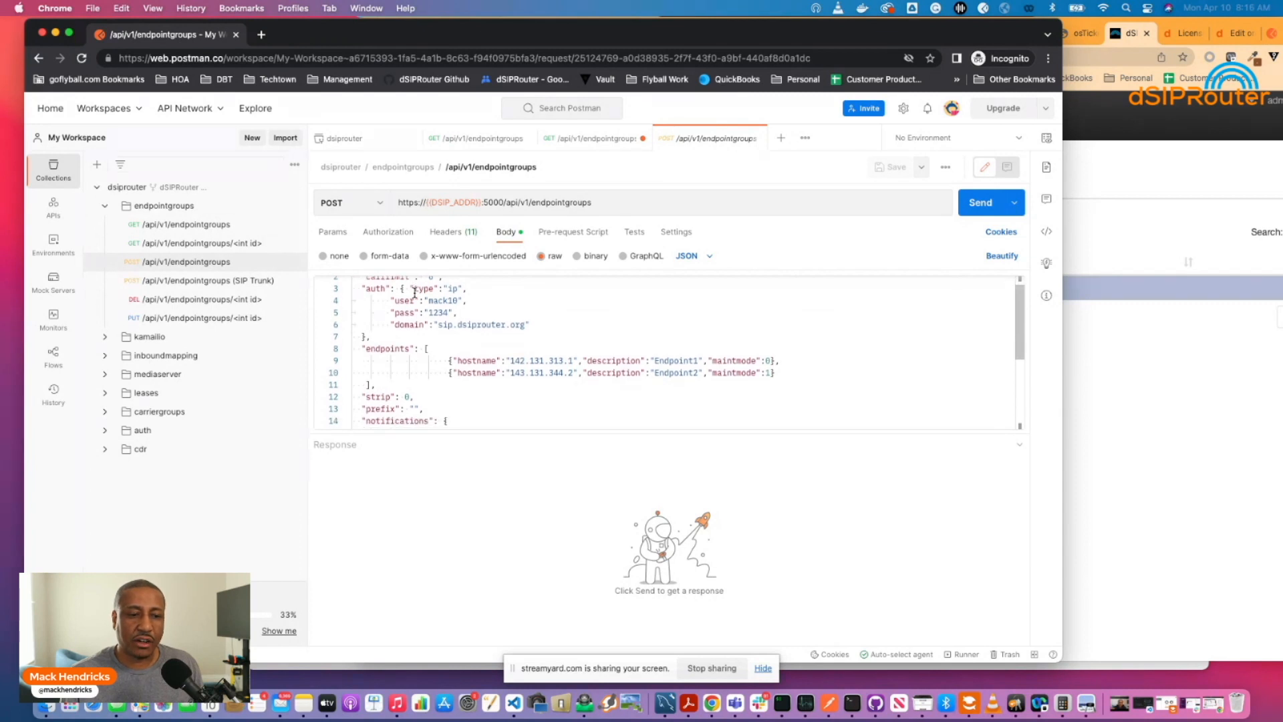
scroll(414, 292, up, 2)
scroll(415, 292, down, 1)
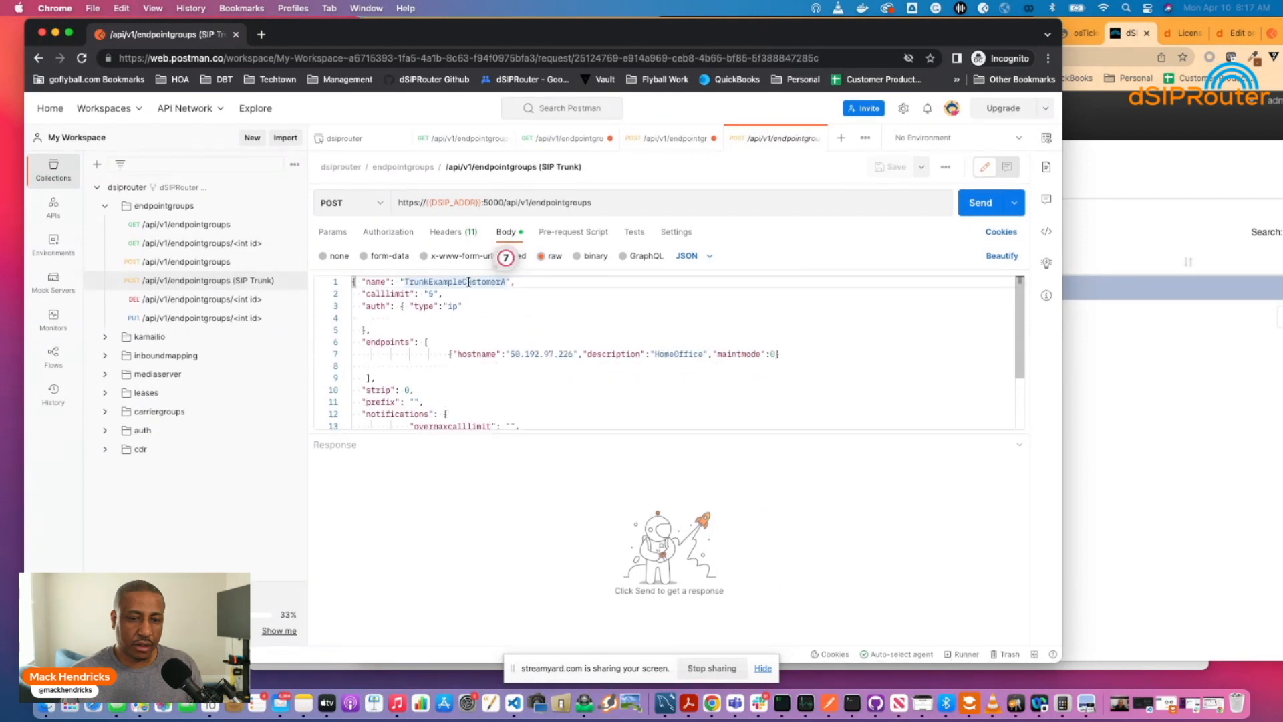
Edit the JSON body: name NewPBX101 and calllimit 30 instead of 5.
key(BackSpace)
key(BackSpace)
key(BackSpace)
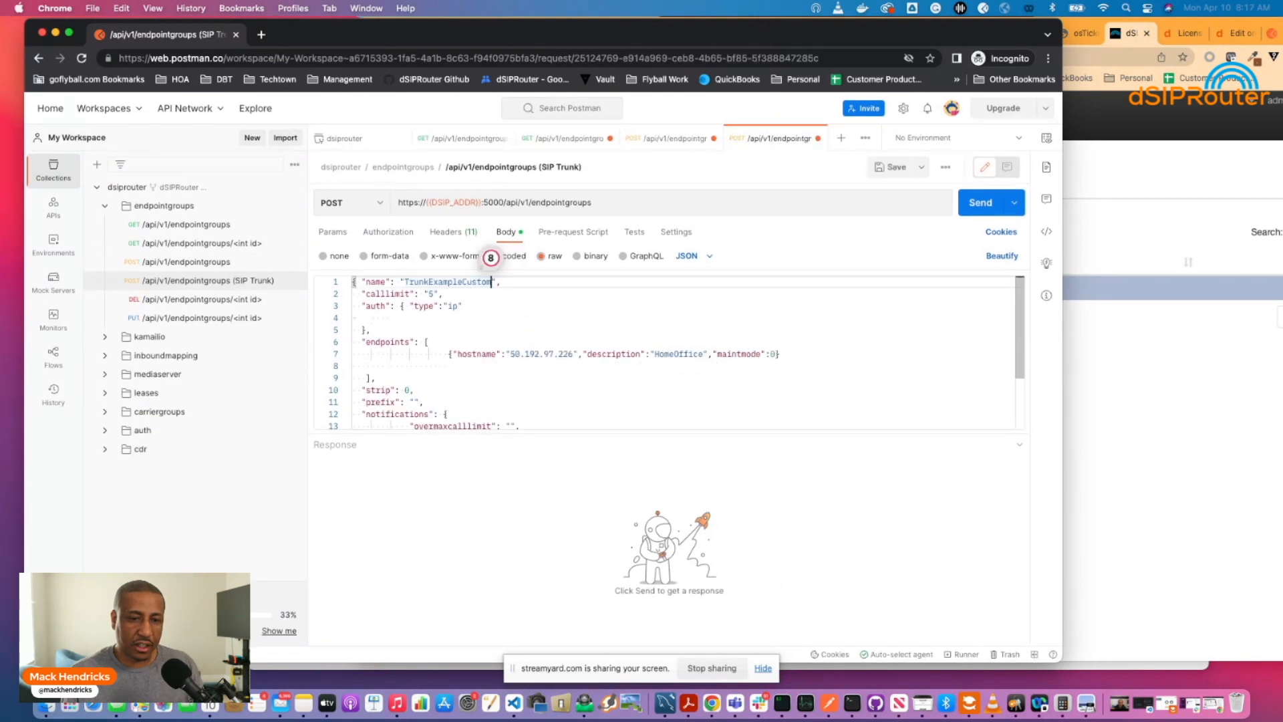
key(BackSpace)
key(BackSpace)
key(BackSpace)
key(BackSpace)
key(BackSpace)
key(BackSpace)
key(BackSpace)
key(BackSpace)
key(BackSpace)
key(BackSpace)
key(BackSpace)
key(BackSpace)
key(BackSpace)
key(BackSpace)
key(BackSpace)
key(BackSpace)
key(BackSpace)
key(BackSpace)
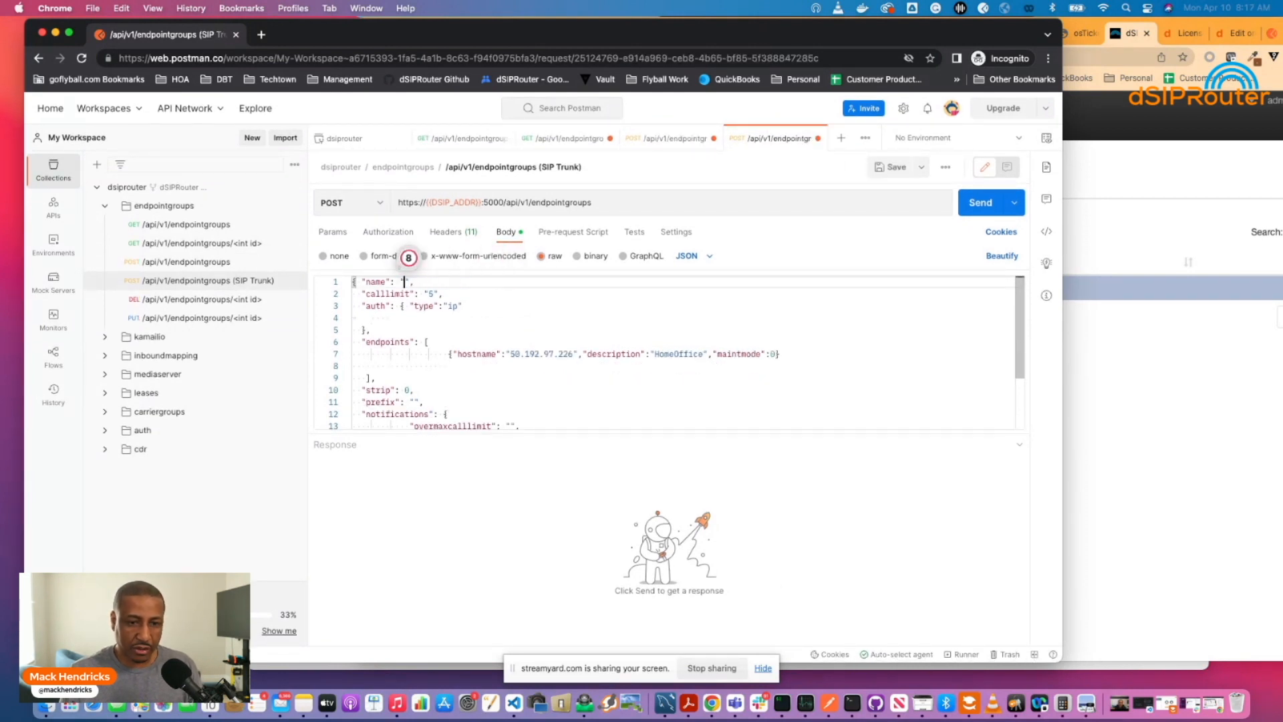
text(NewPBX10)
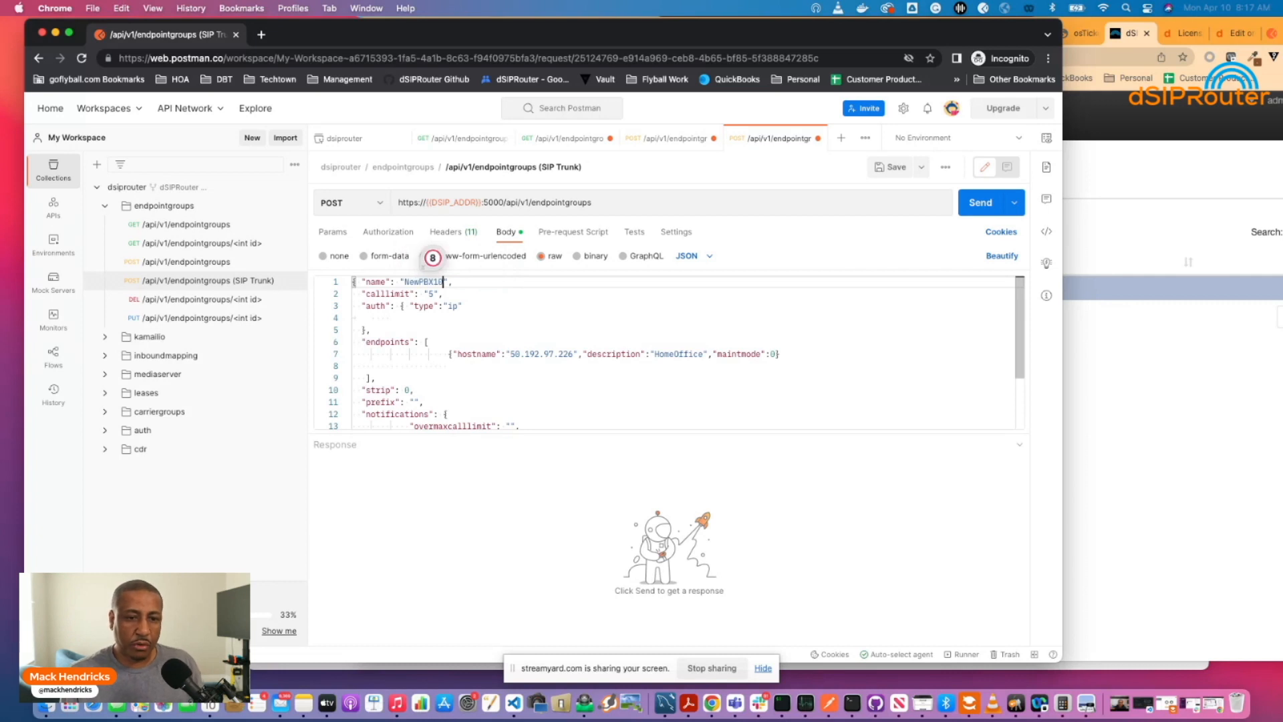
text(1)
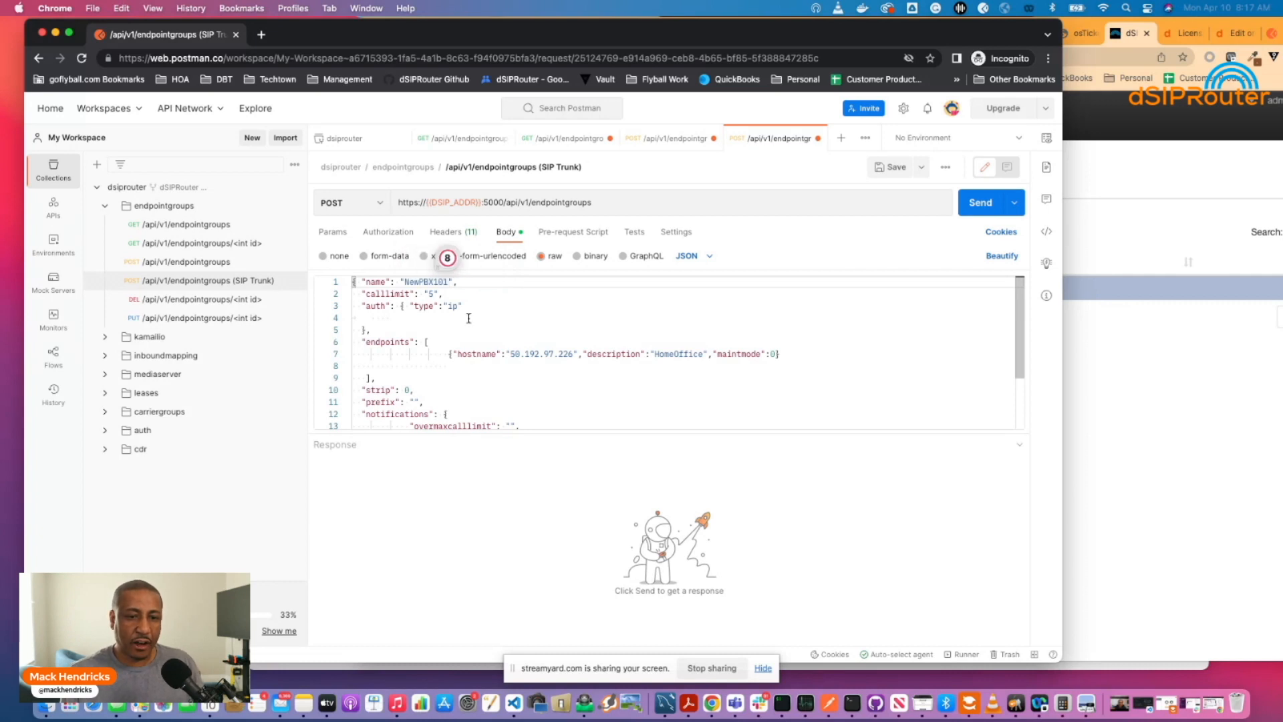
click(431, 294)
key(BackSpace)
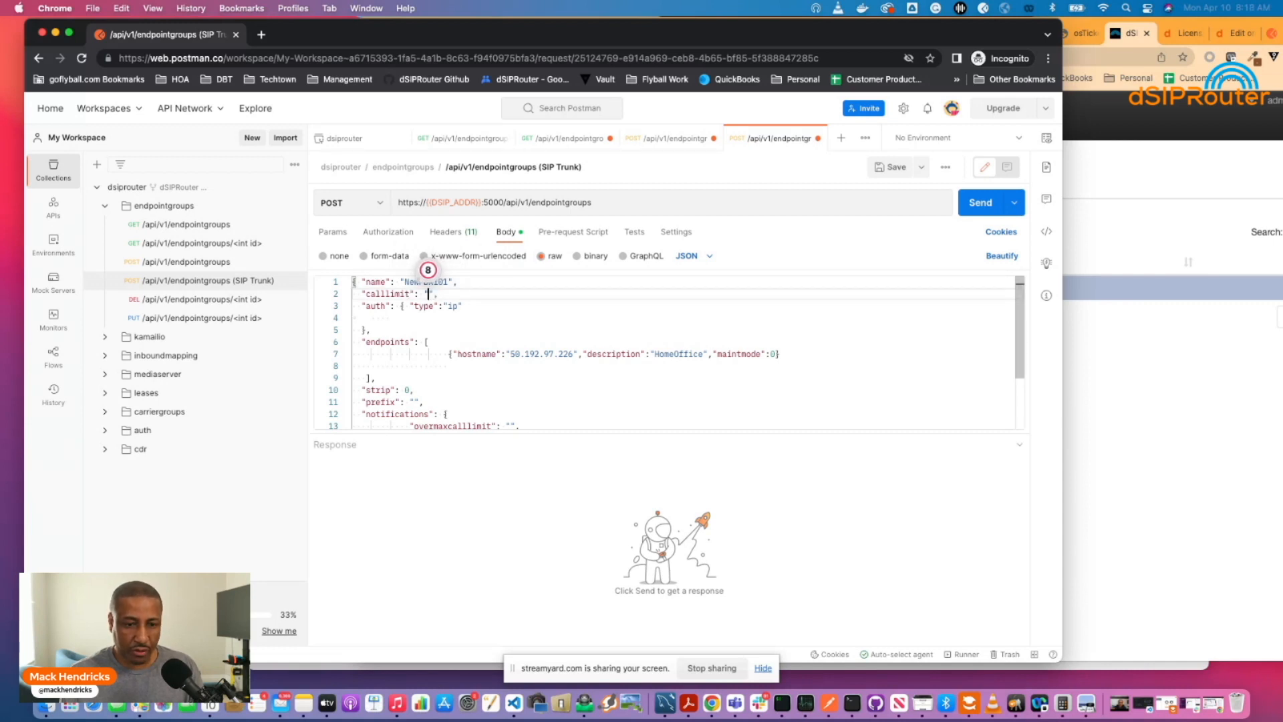
text(30)
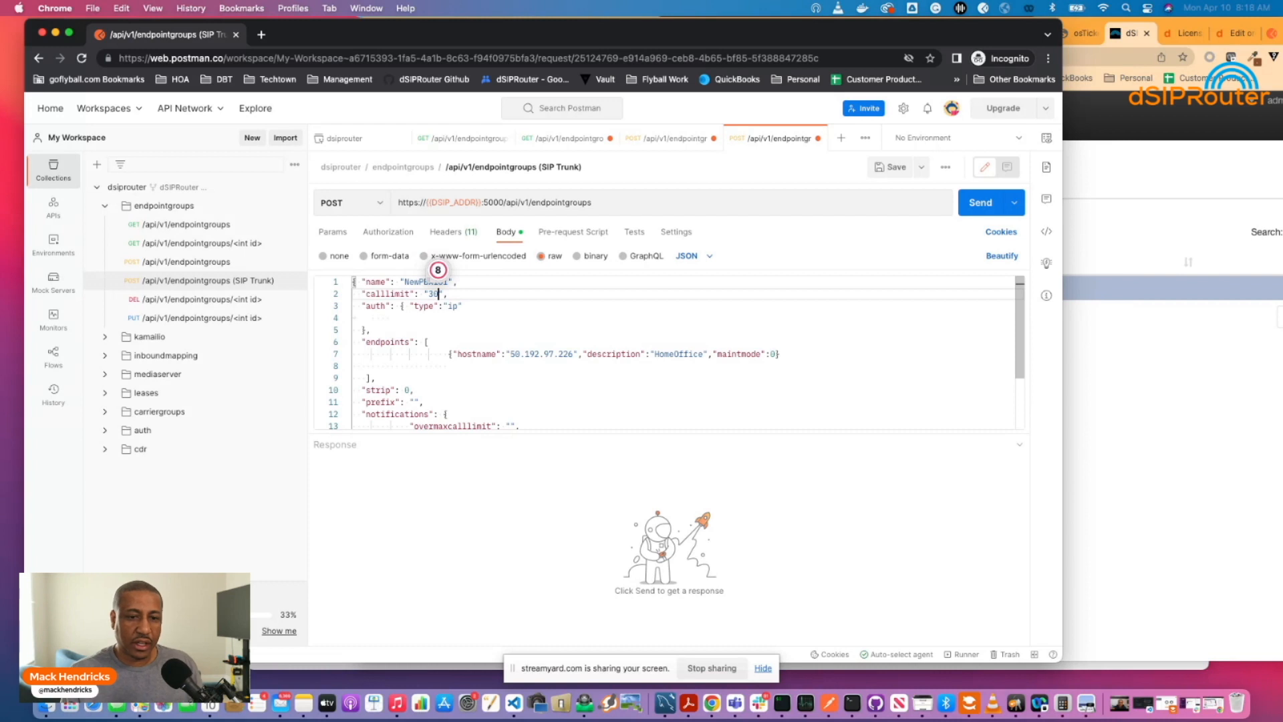
click(466, 330)
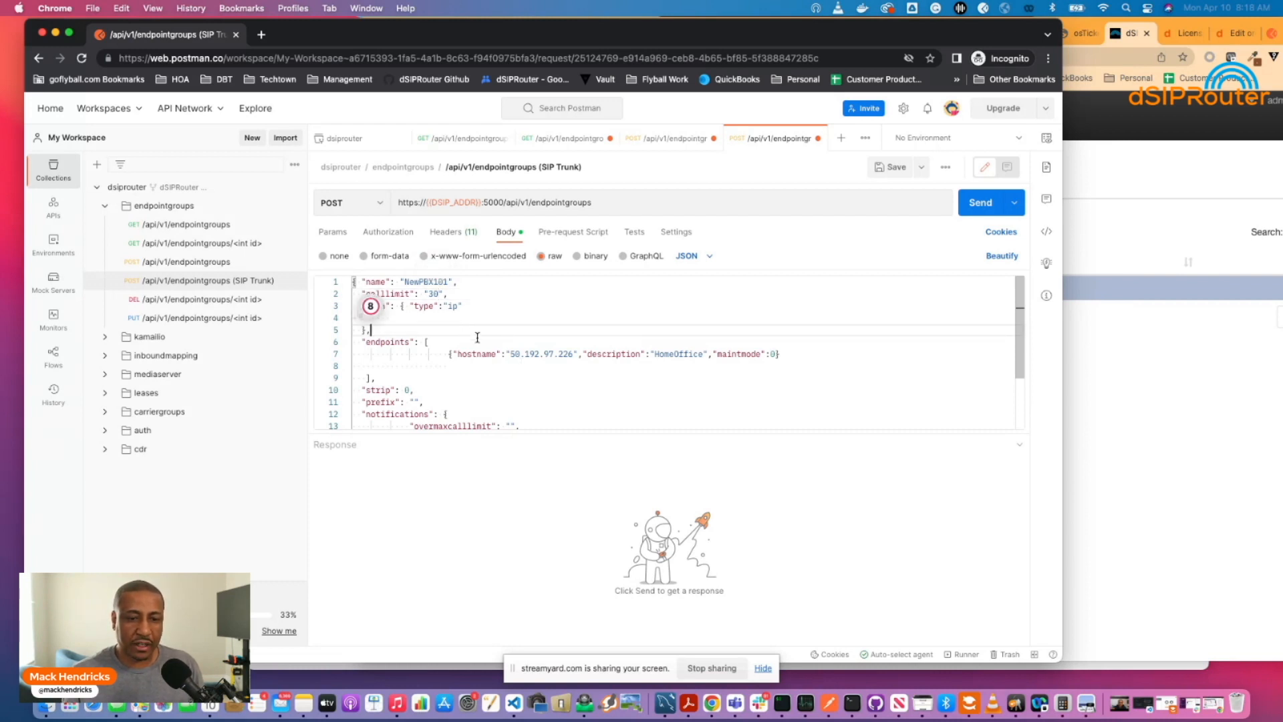
scroll(461, 348, down, 1)
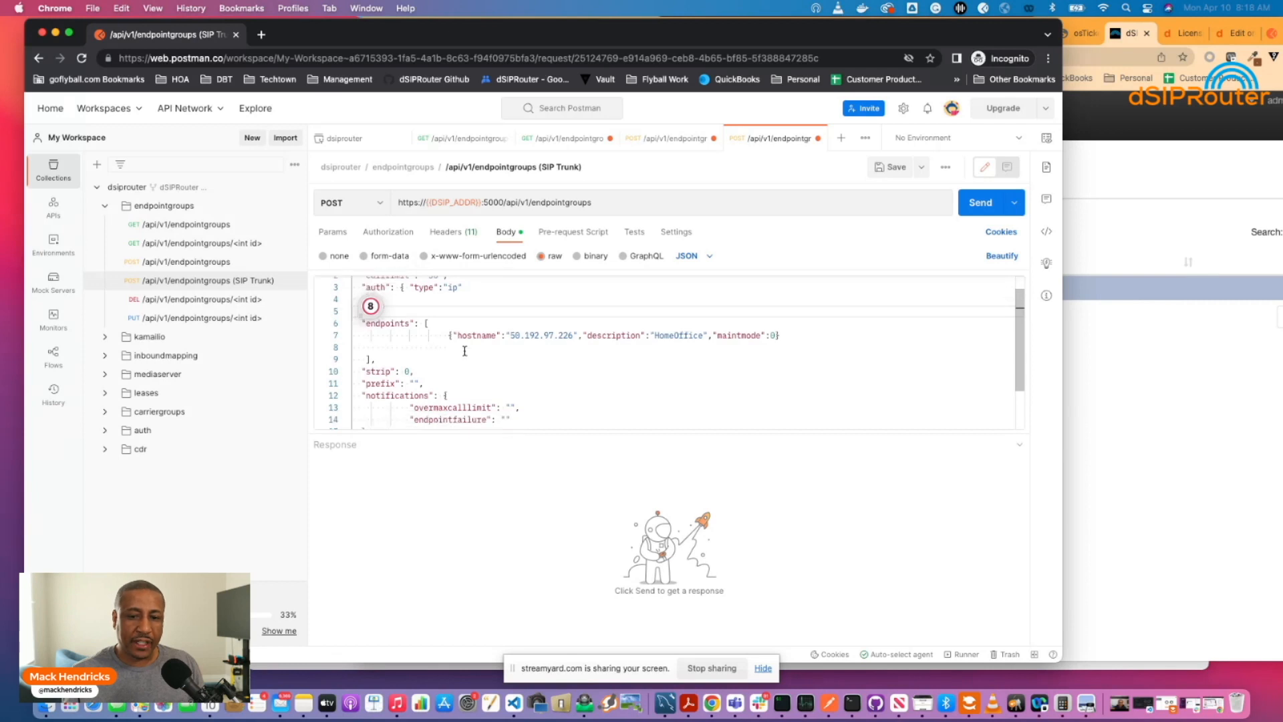
scroll(467, 352, up, 1)
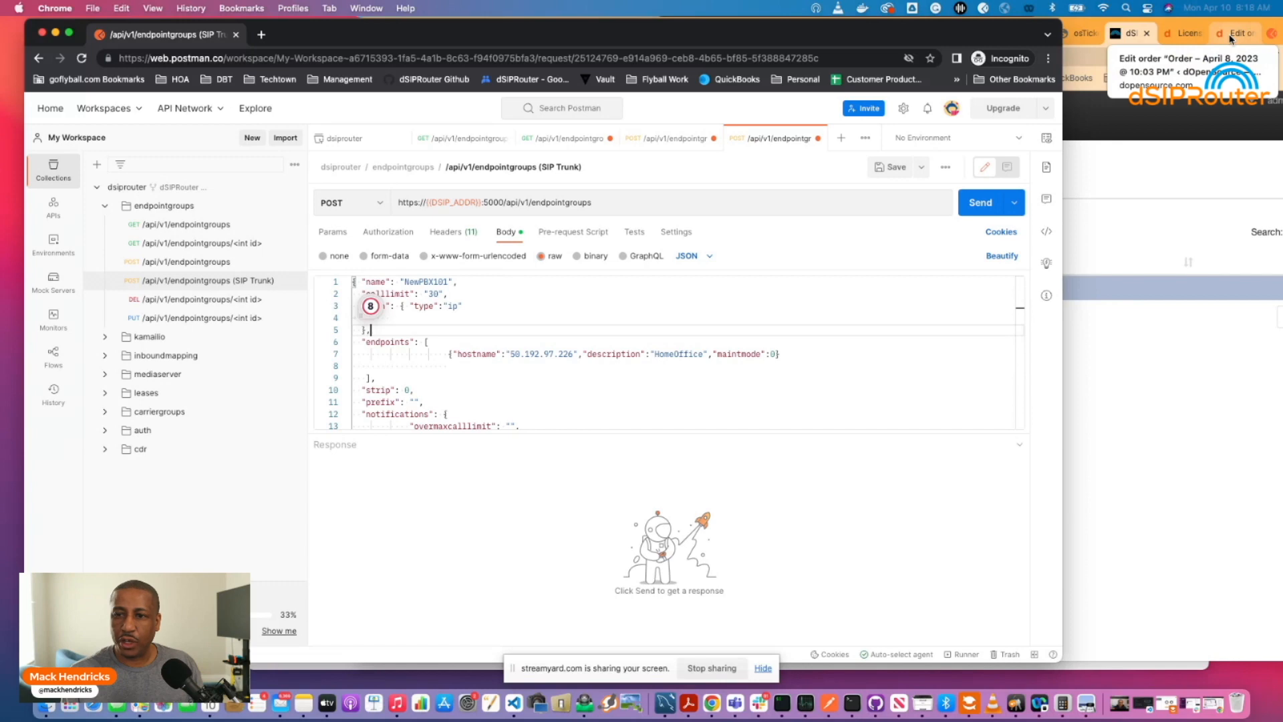
Google 'what is my ip' to confirm public IP 50.192.97.226, then return to Postman.
click(1271, 34)
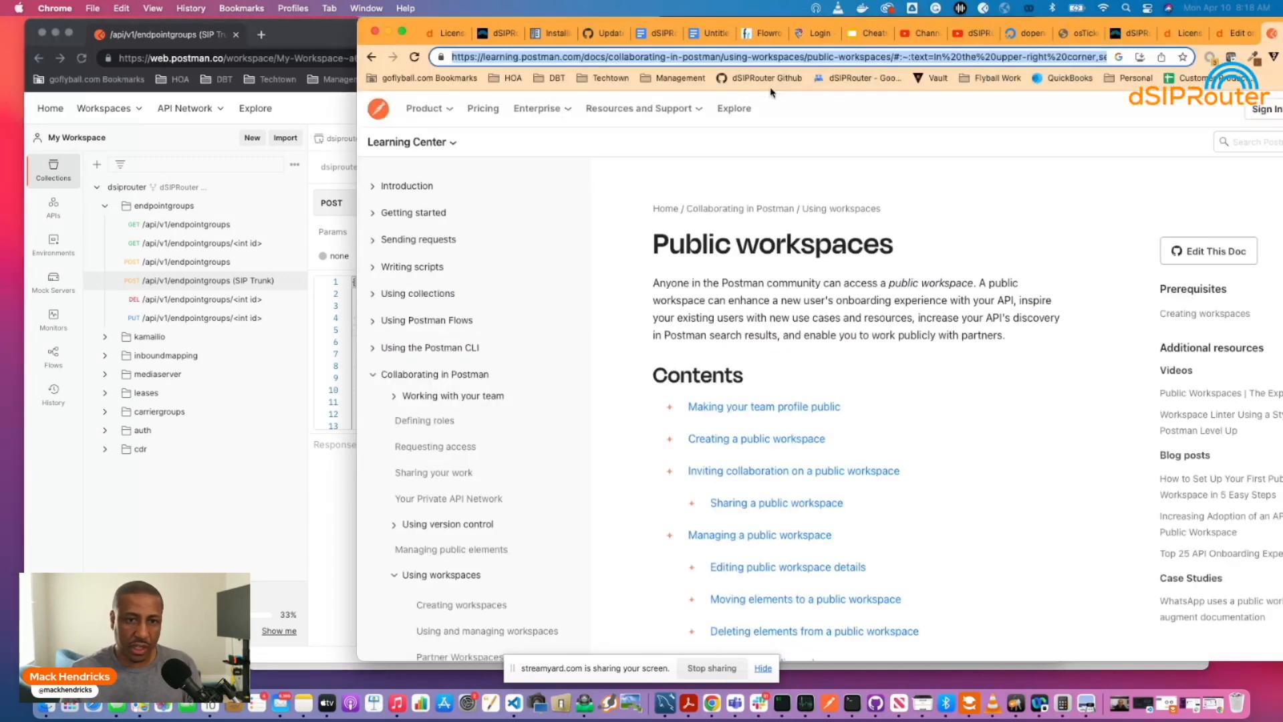
text(what is )
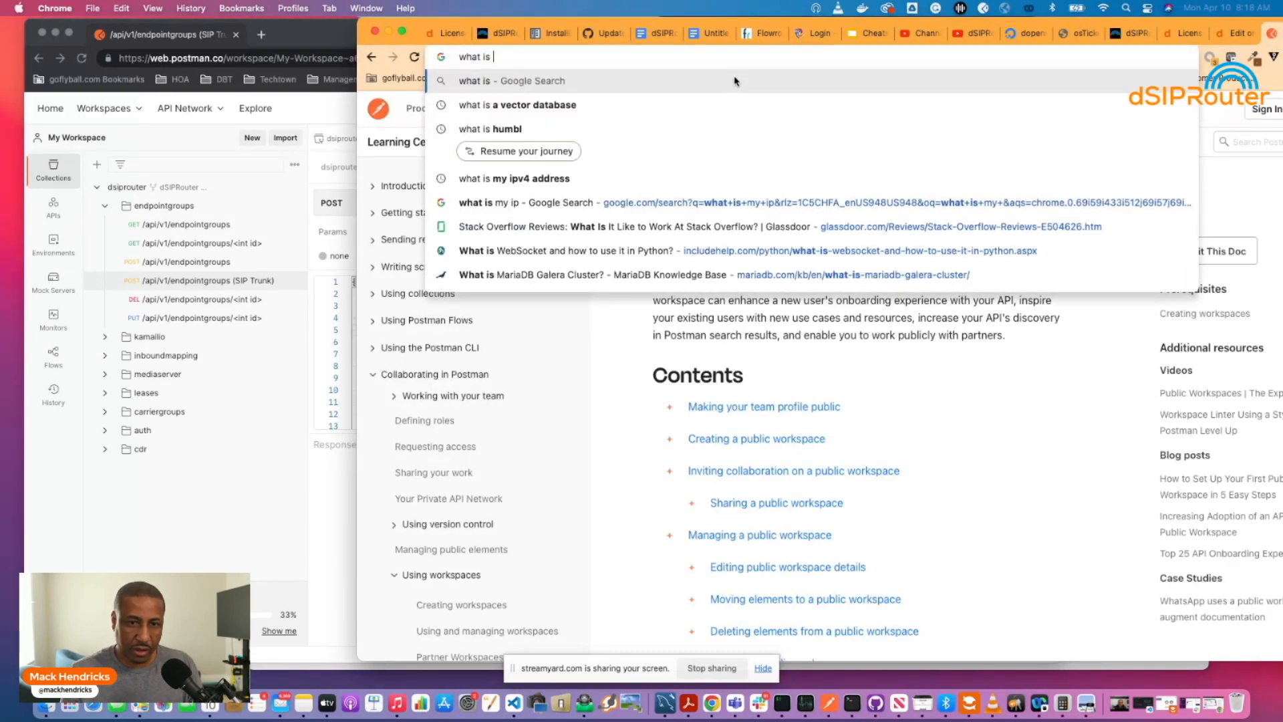
text(my ip)
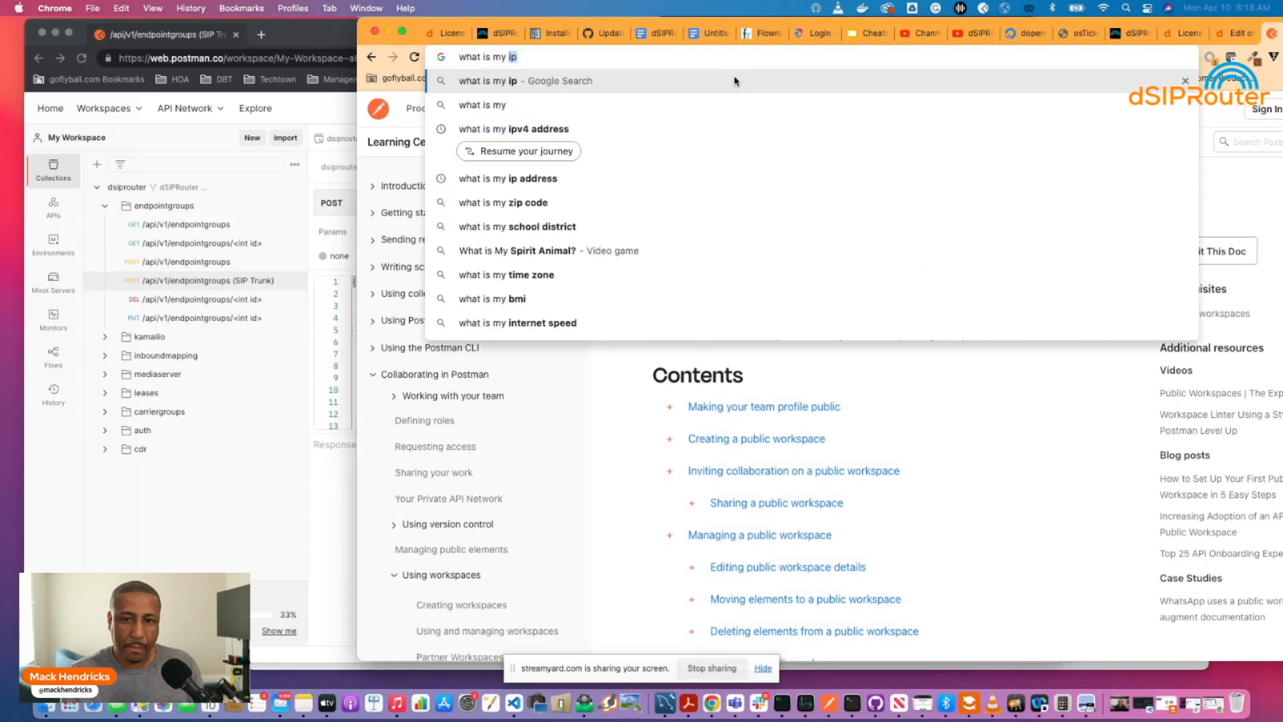
key(Return)
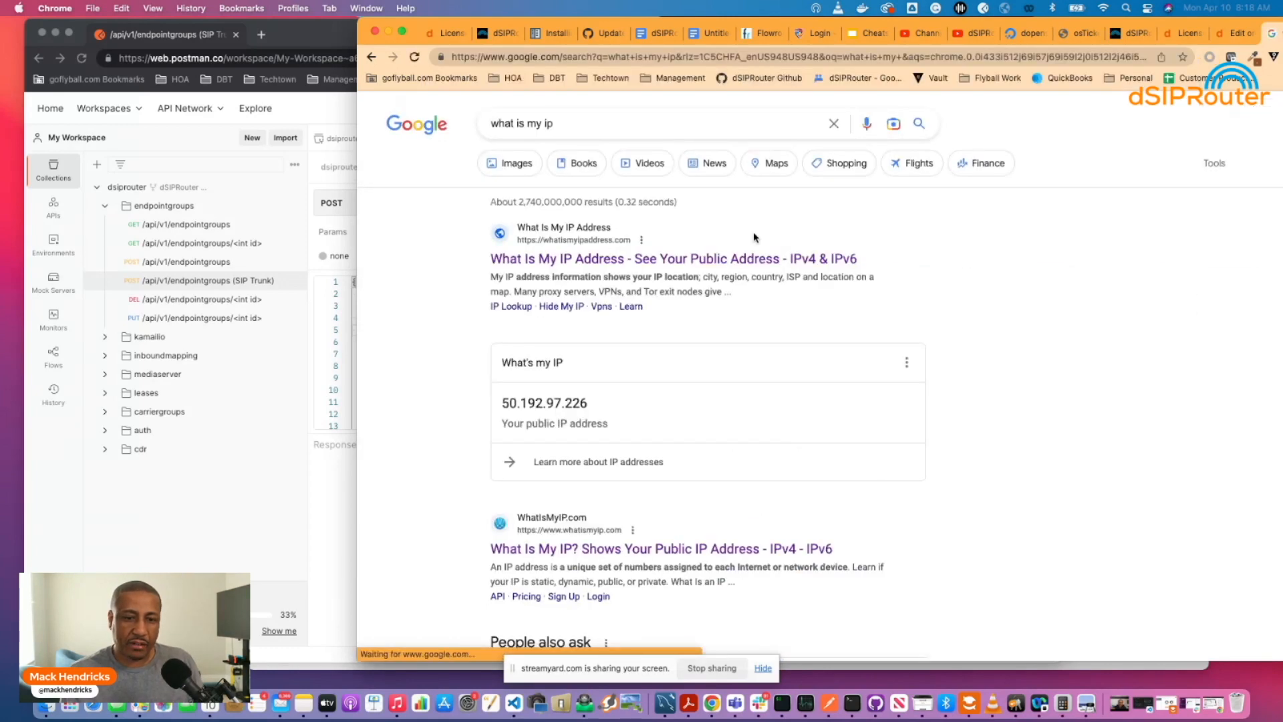
scroll(539, 412, down, 1)
drag(502, 358, 588, 359)
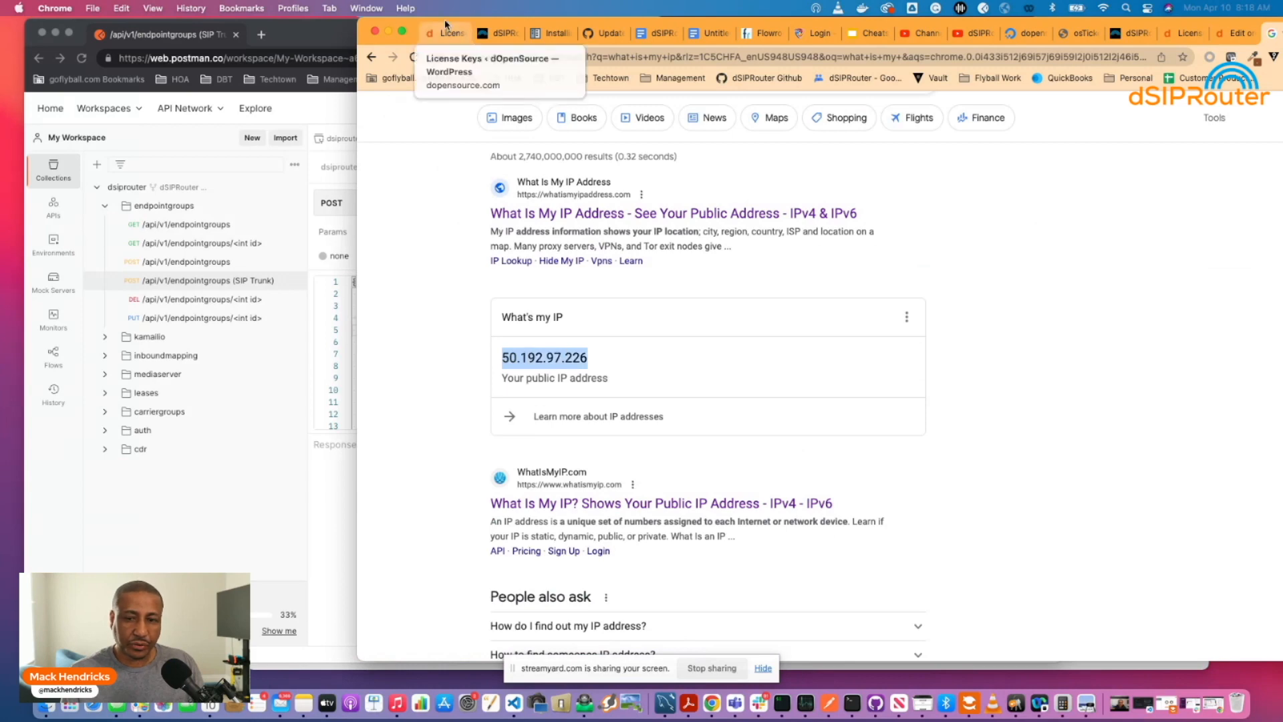
drag(444, 22, 703, 33)
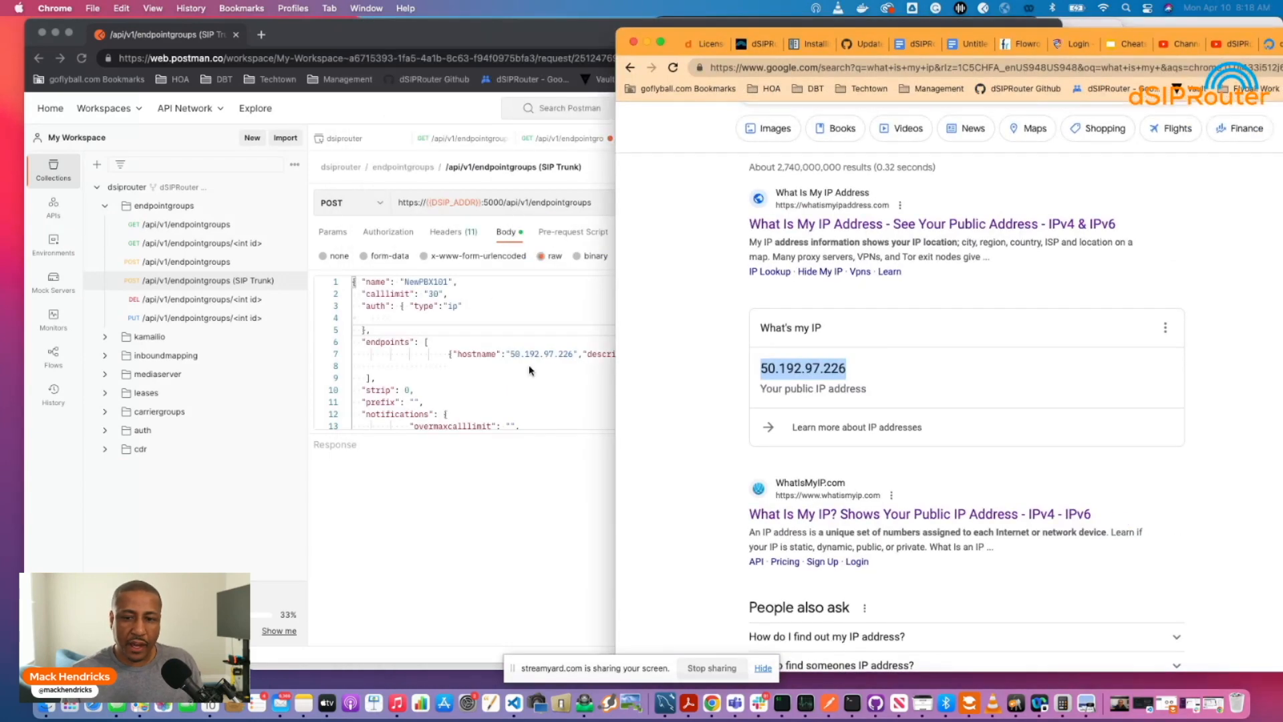
click(530, 370)
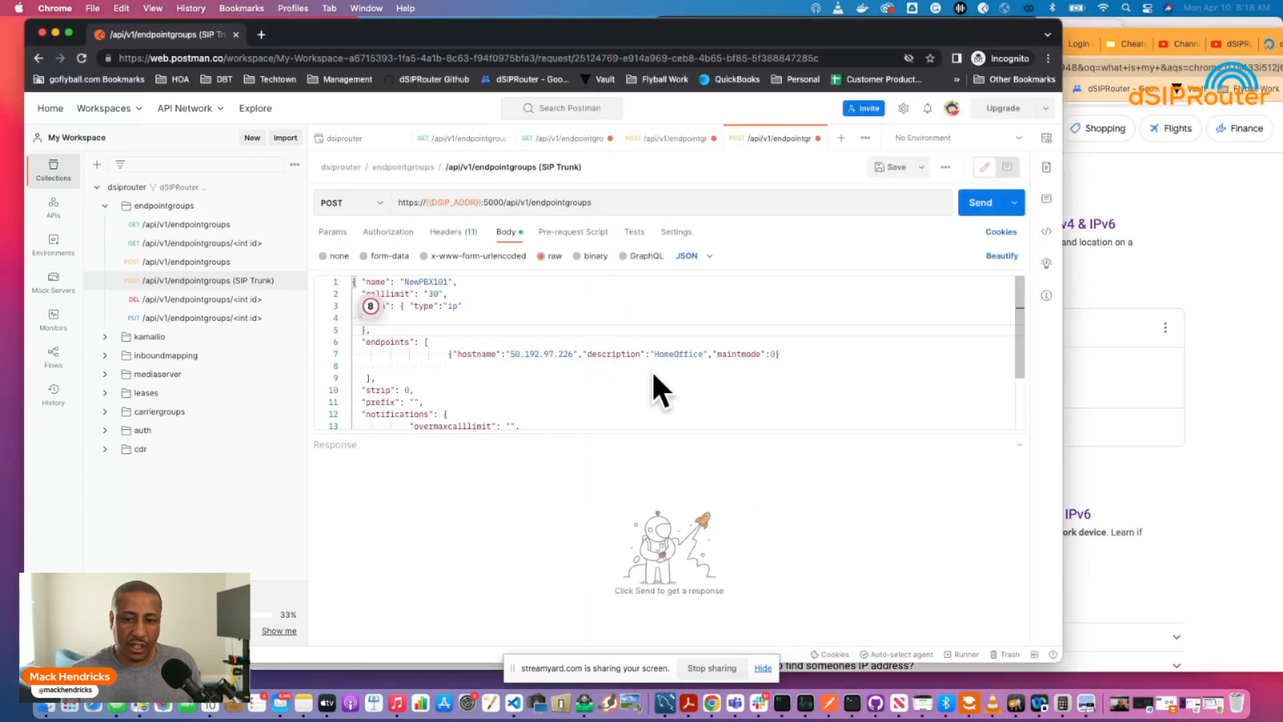
Change the endpoint description from HomeOffice to NewPBX101.
double_click(695, 353)
key(BackSpace)
key(BackSpace)
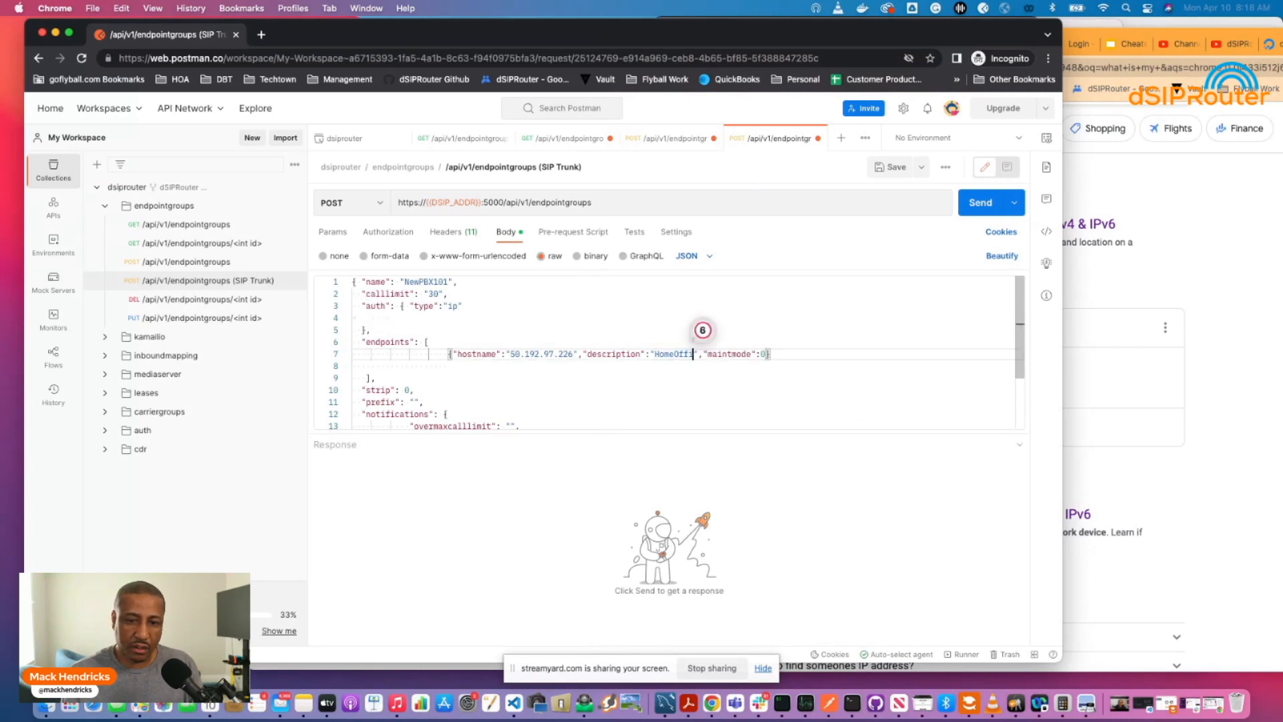
key(BackSpace)
key(BackSpace)
key(BackSpace)
key(BackSpace)
key(BackSpace)
key(BackSpace)
key(BackSpace)
key(BackSpace)
text(New)
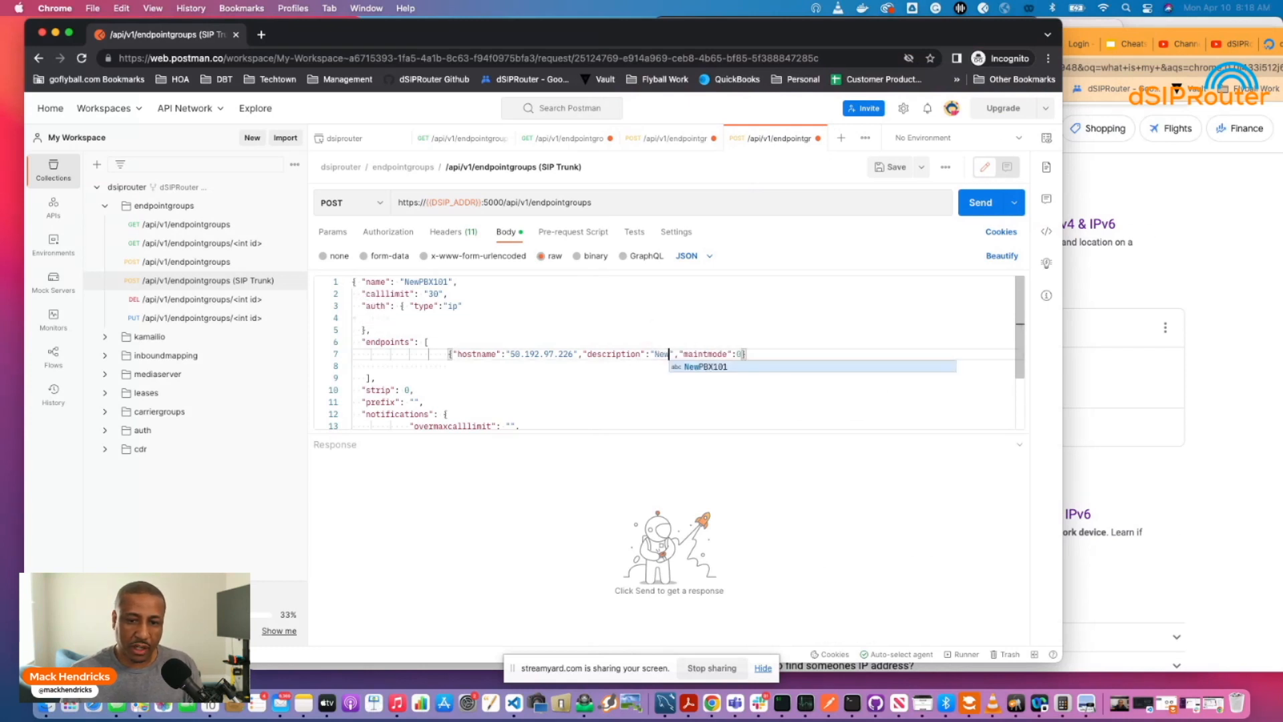
text(PBX1)
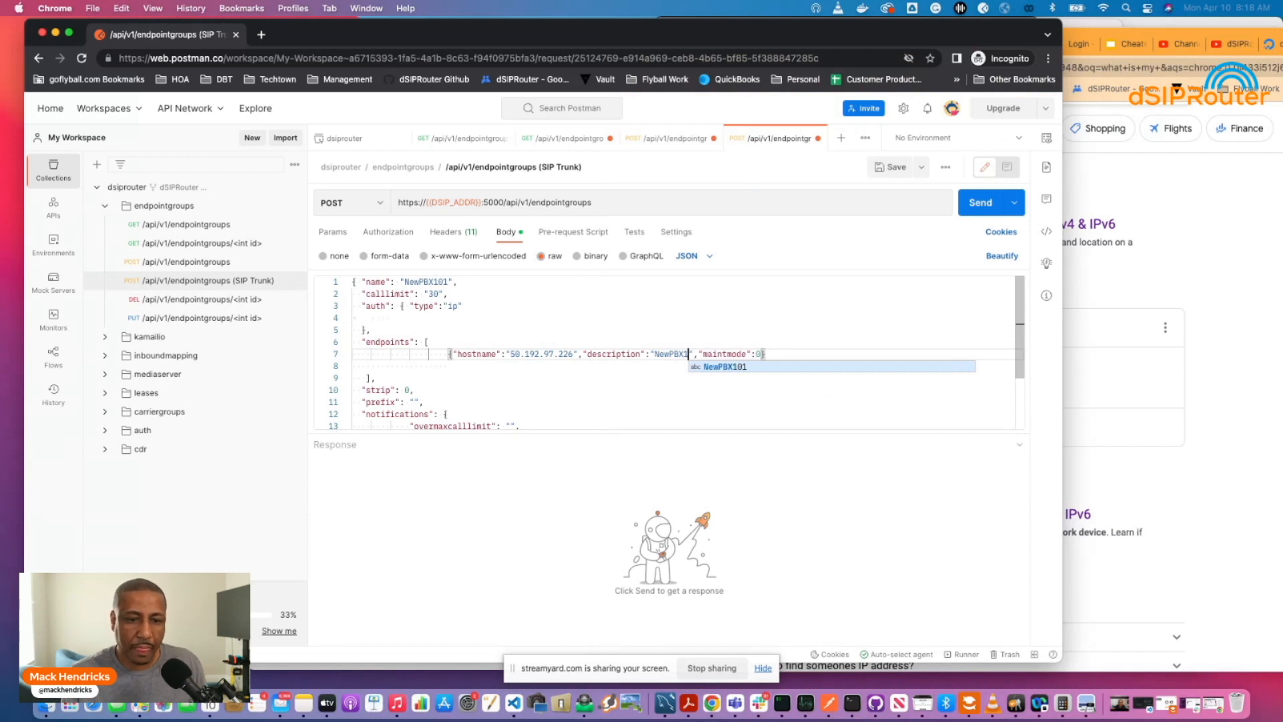
text(01)
click(596, 394)
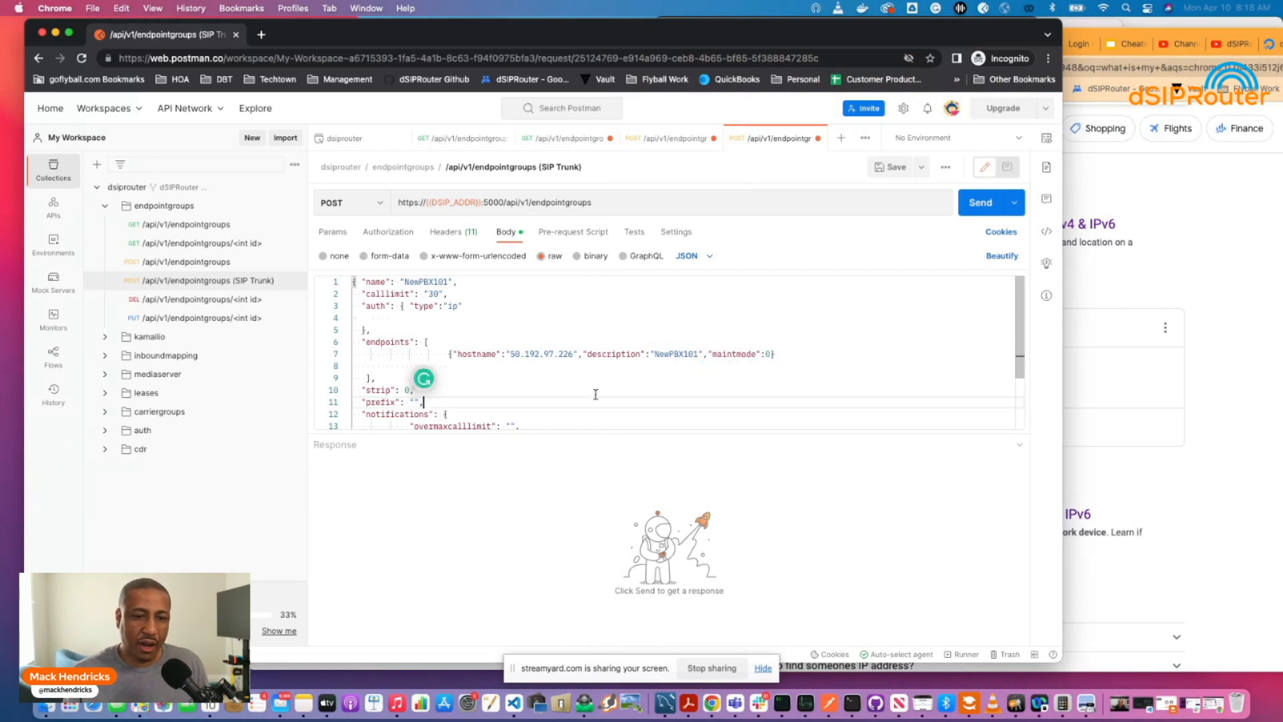
Send the creation request, getting 200 OK with gwgroupid 17 and endpoint 65.
scroll(495, 371, down, 2)
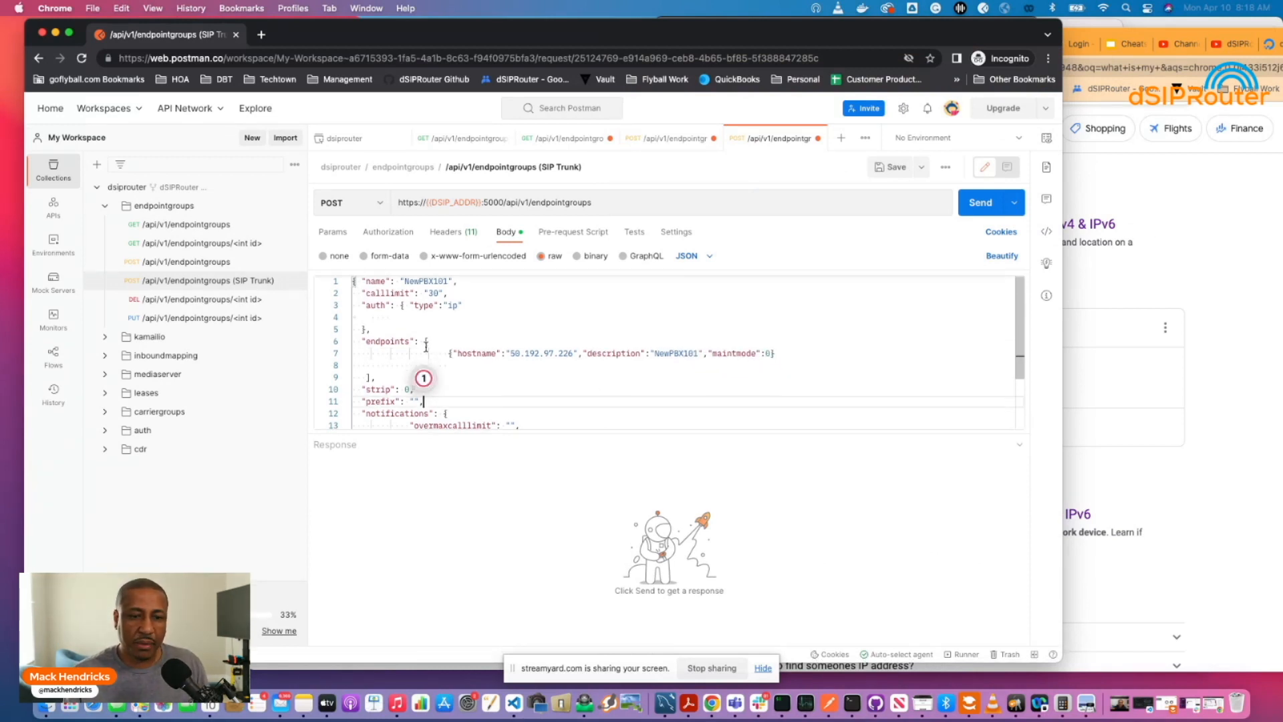
scroll(426, 347, up, 2)
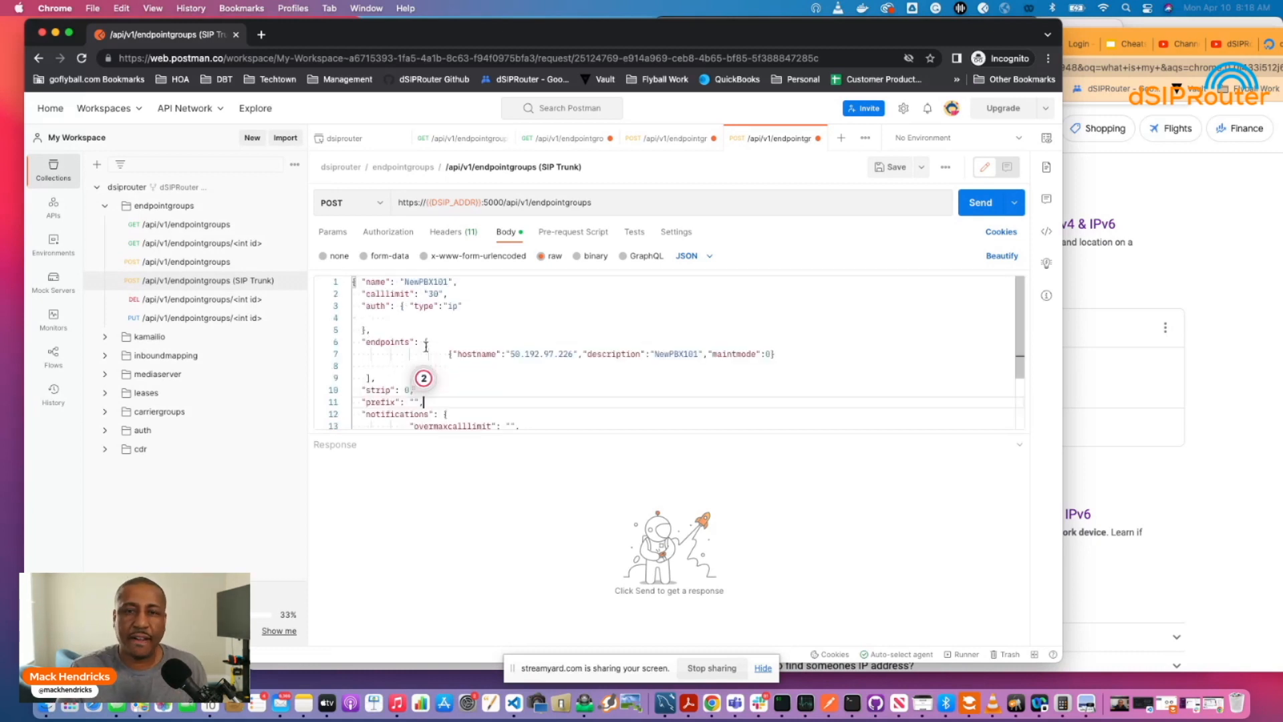
scroll(425, 346, down, 3)
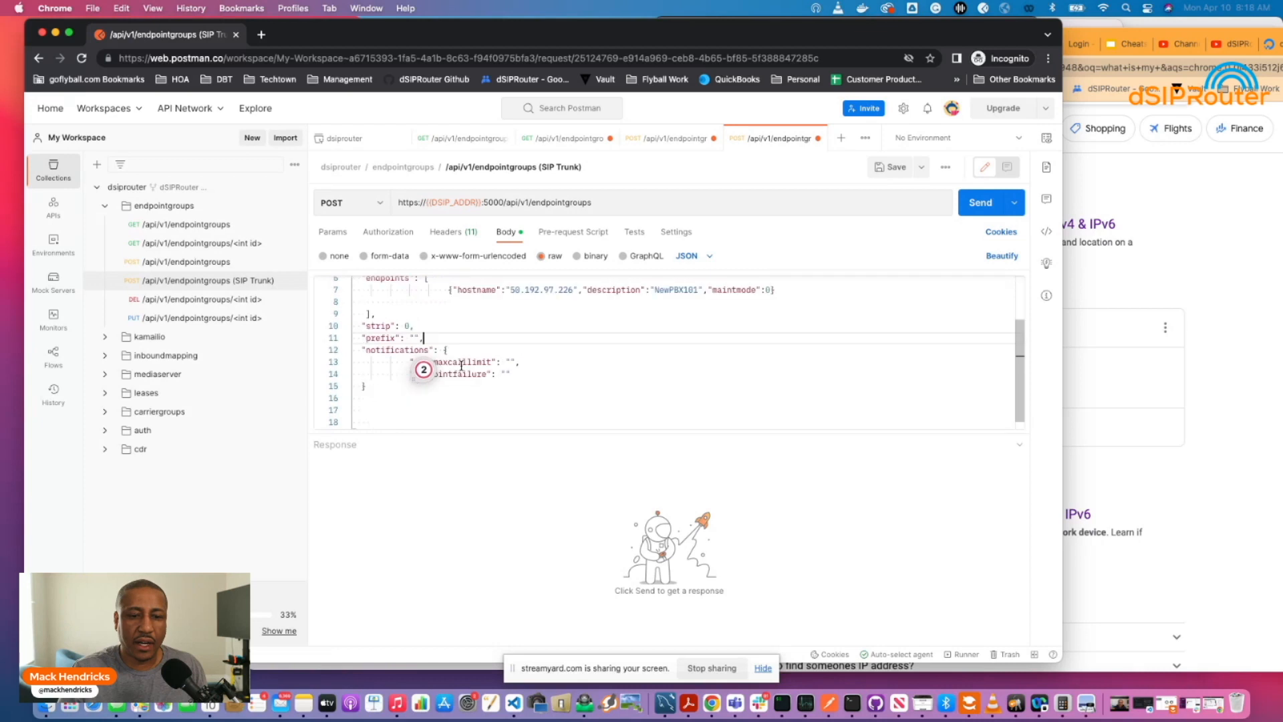
scroll(461, 366, down, 1)
scroll(461, 365, up, 3)
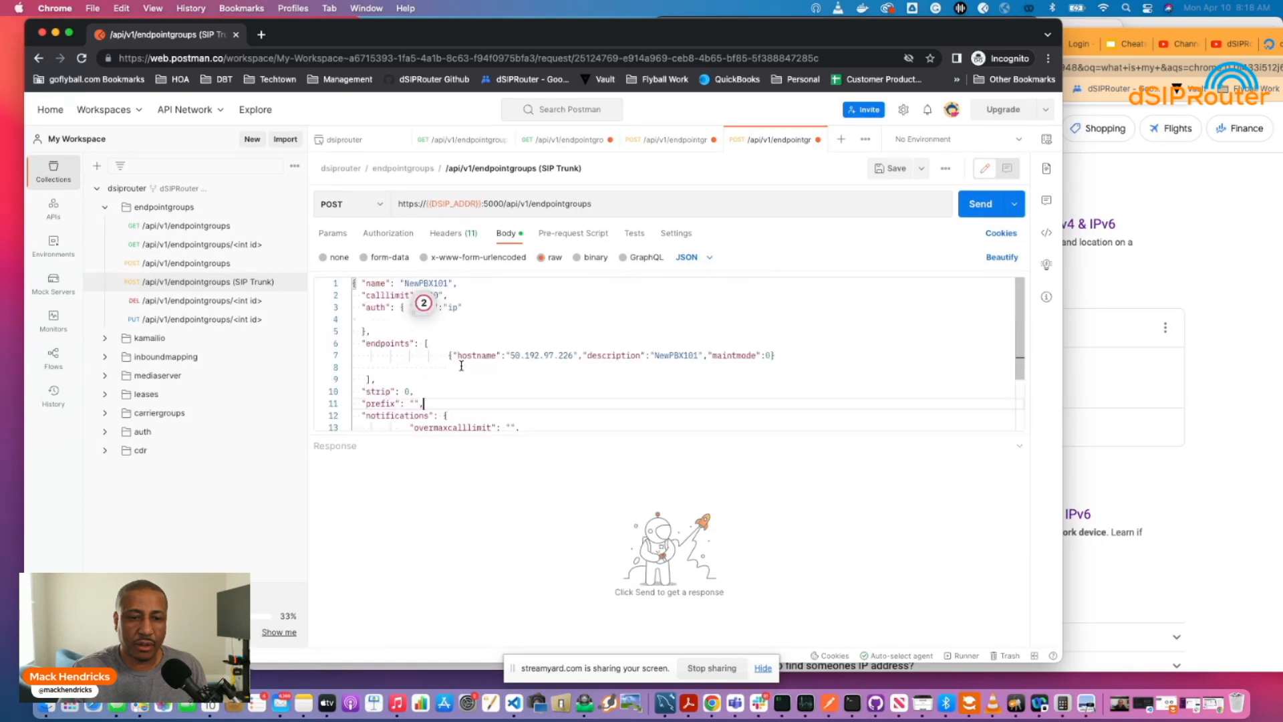
scroll(478, 370, down, 1)
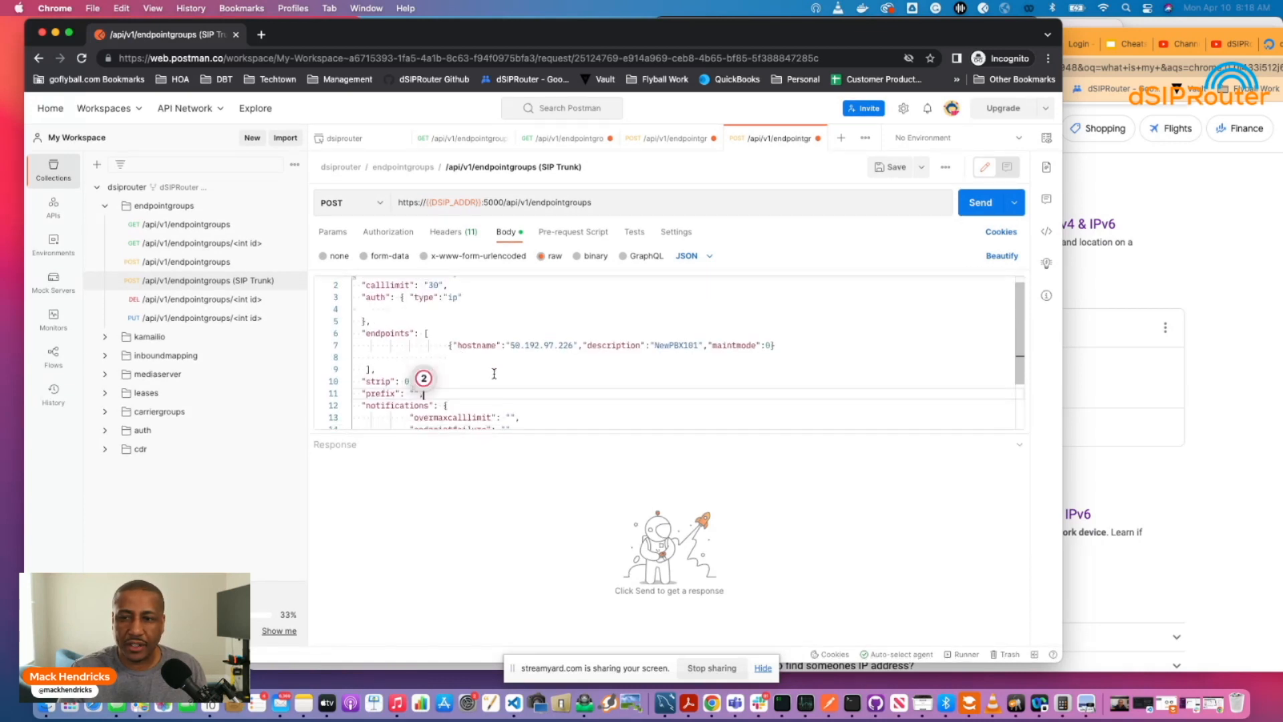
click(975, 206)
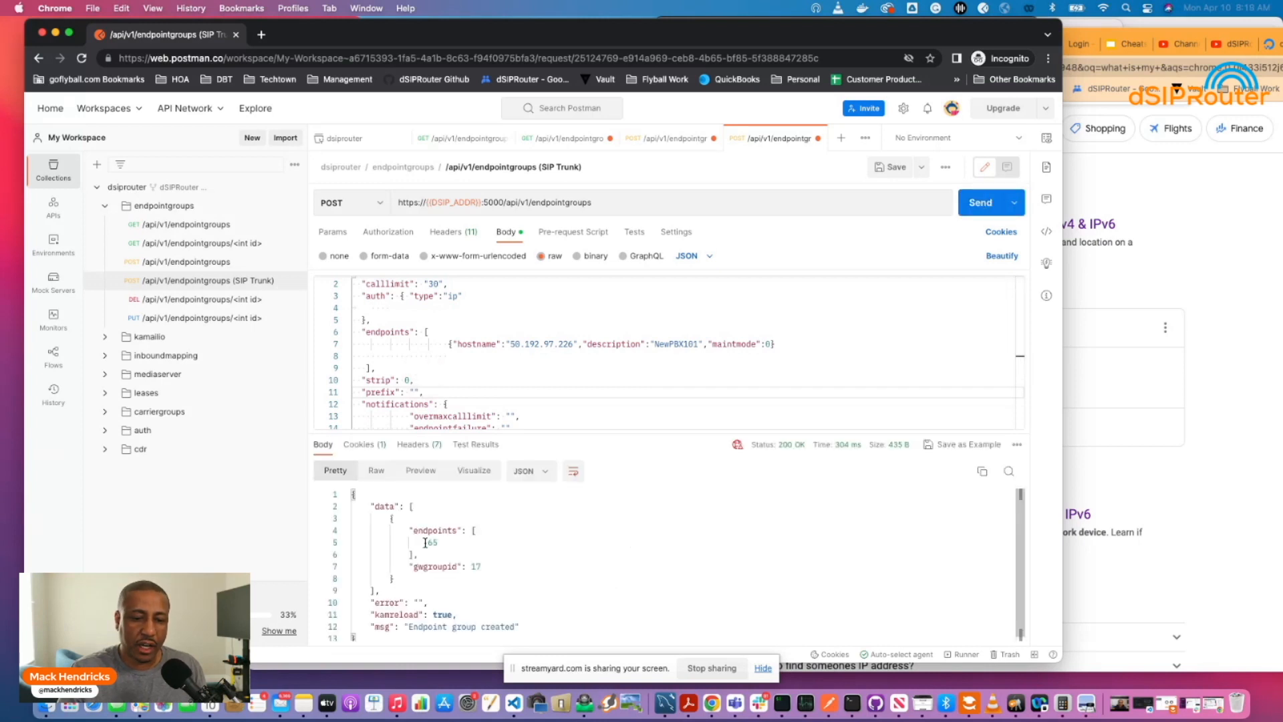
drag(425, 543, 437, 544)
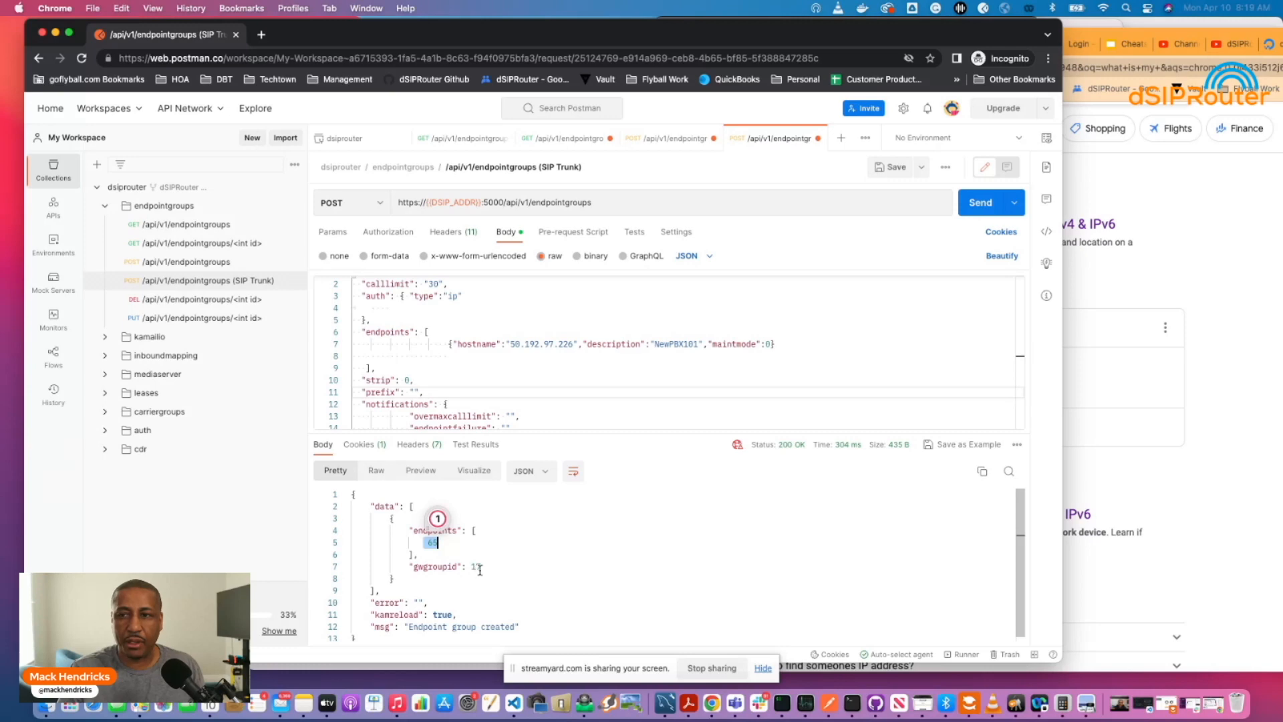
Bring up the dSIPRouter endpoint groups page, closing the wrong loading tab.
click(1102, 235)
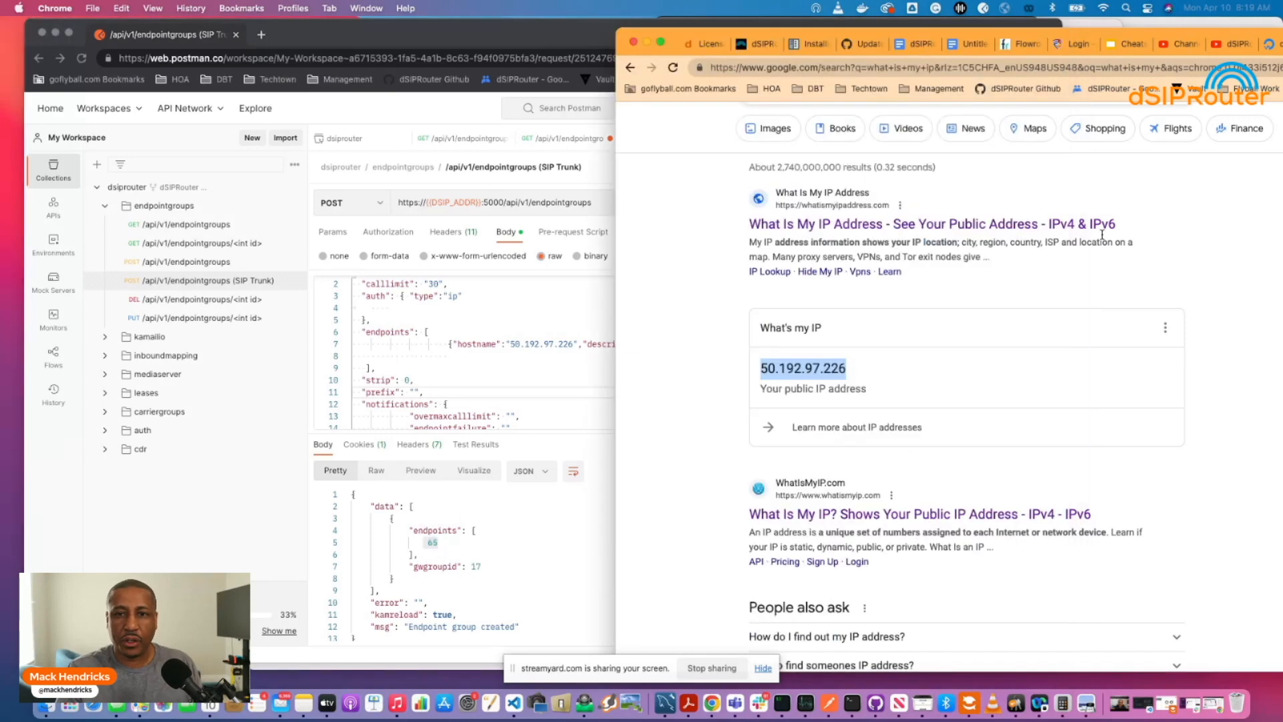
click(745, 47)
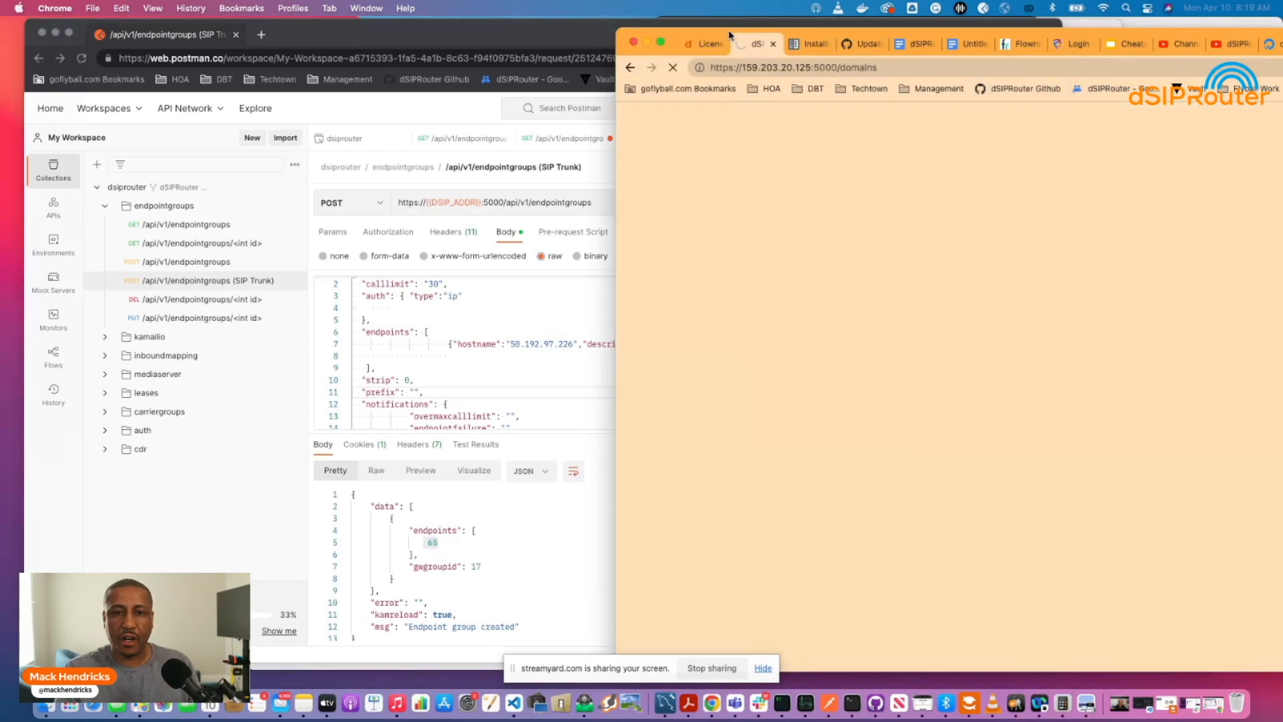
drag(730, 35, 627, 32)
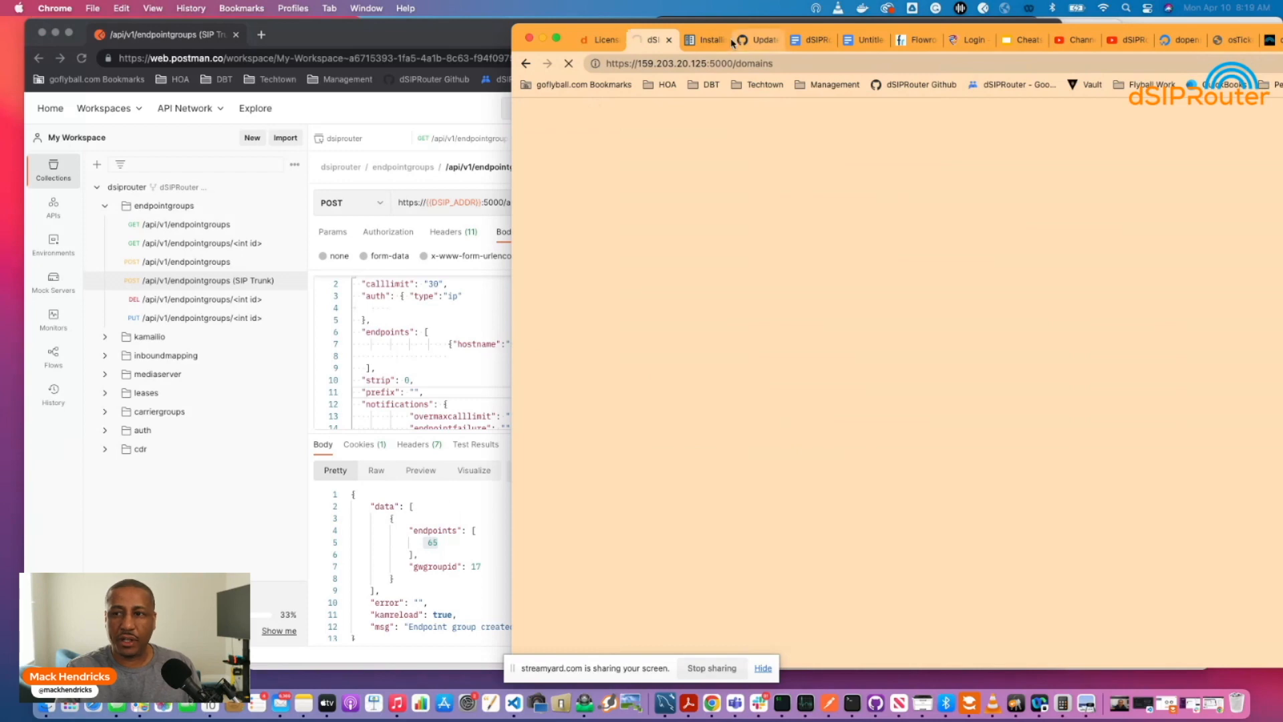
drag(733, 43, 529, 38)
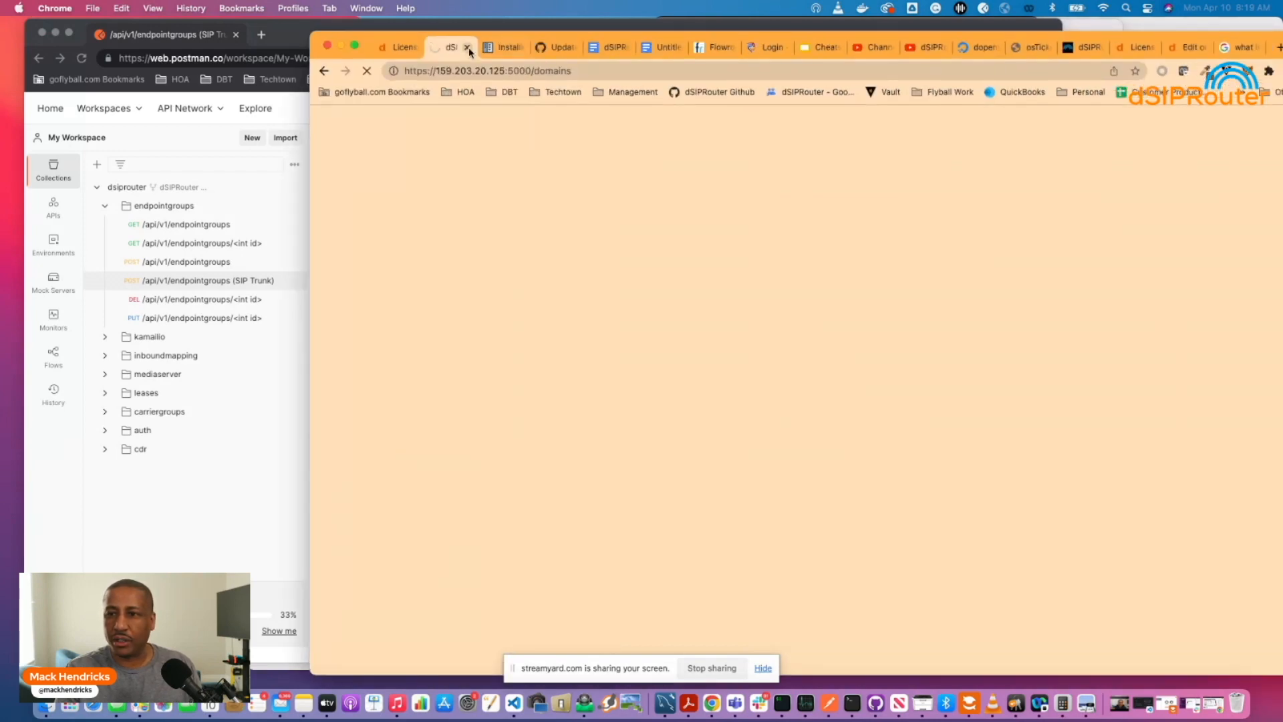
click(468, 47)
click(1027, 53)
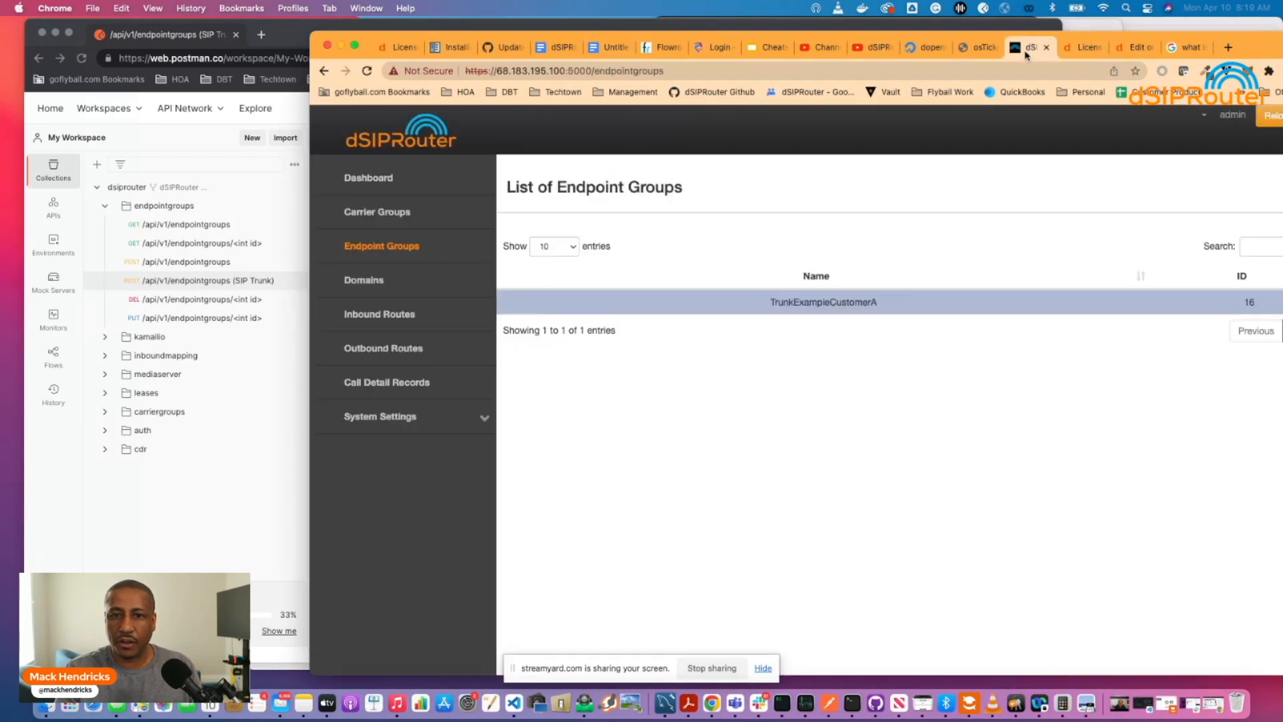
drag(823, 39, 585, 25)
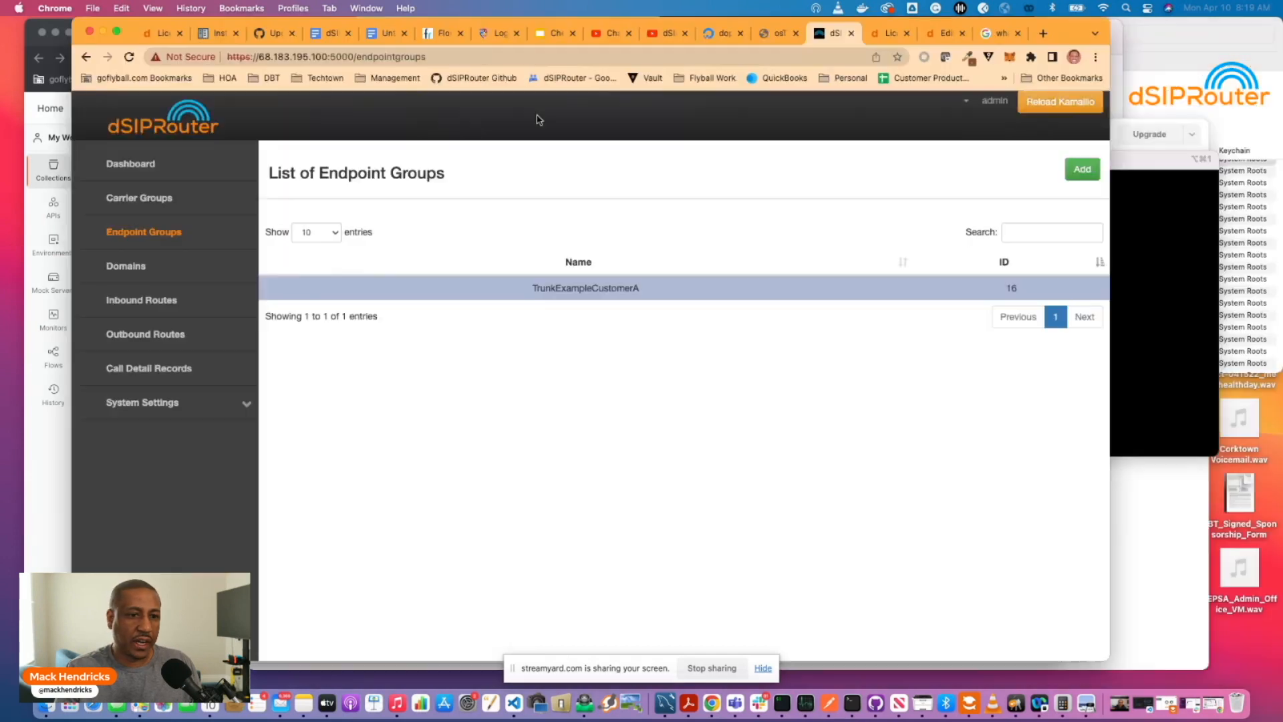
Confirm NewPBX101 is group 17 with endpoint 50.192.97.226, then reload Kamailio.
click(147, 171)
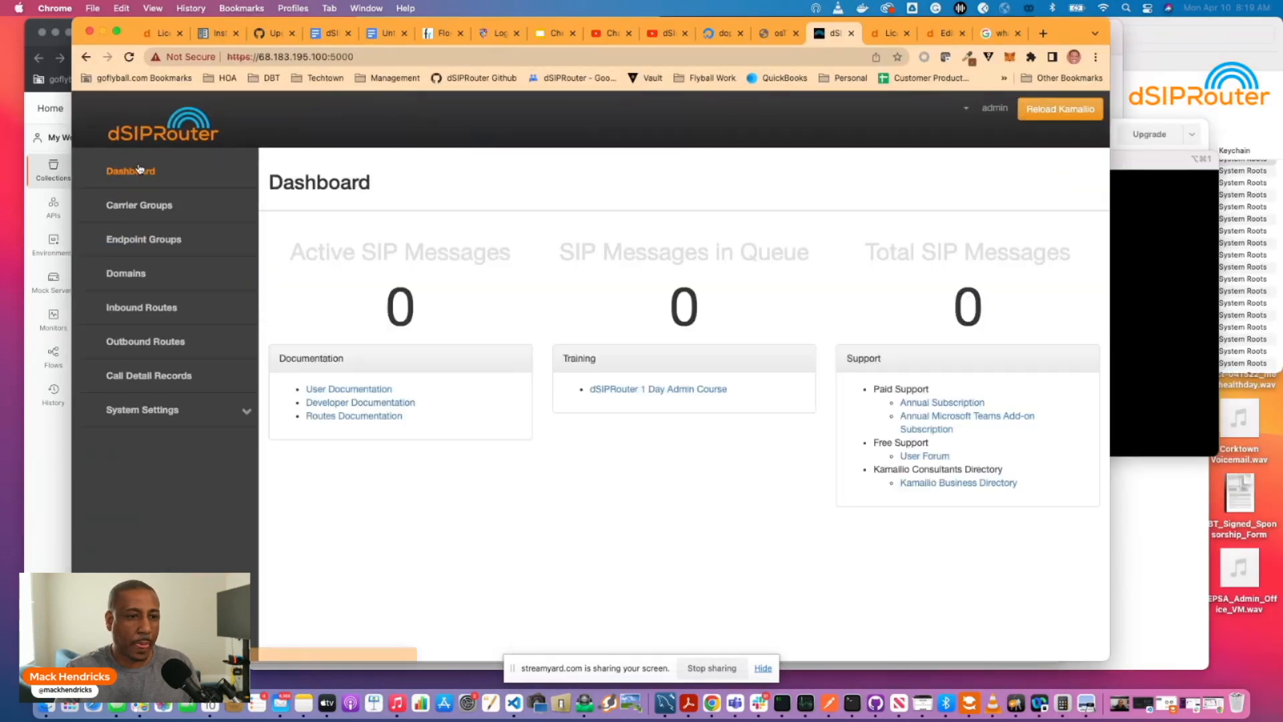
click(144, 239)
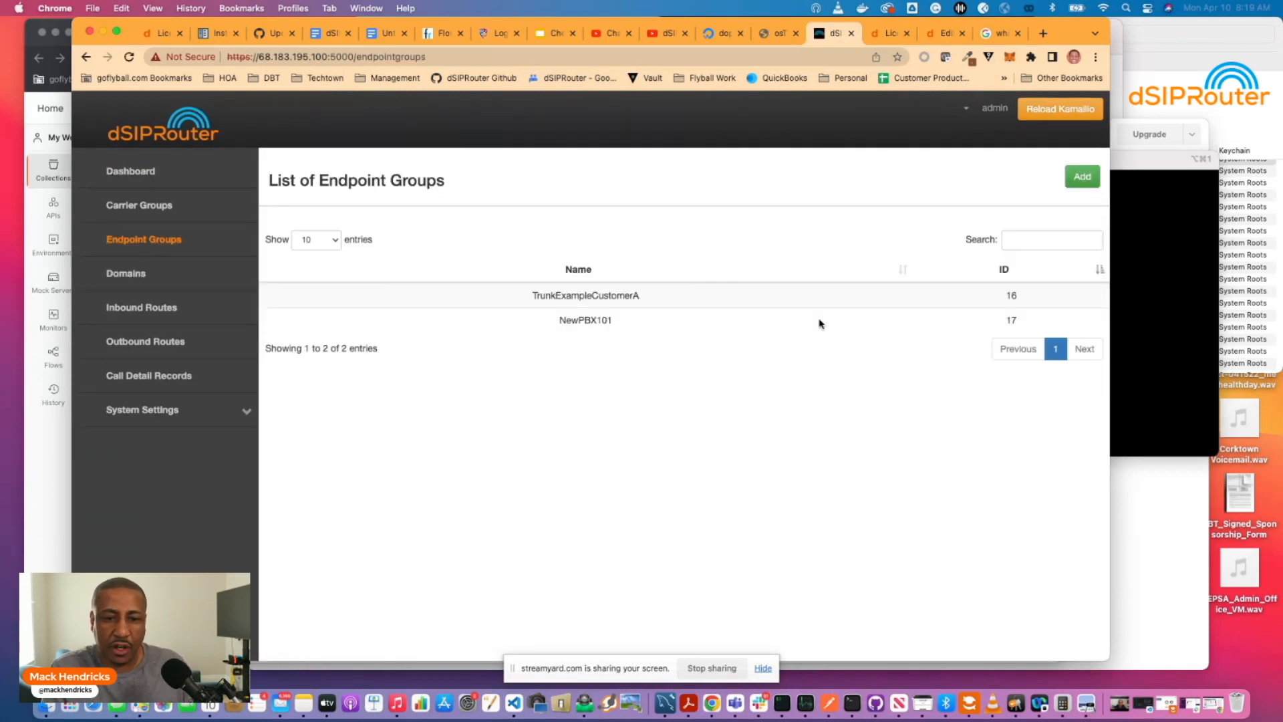
click(595, 322)
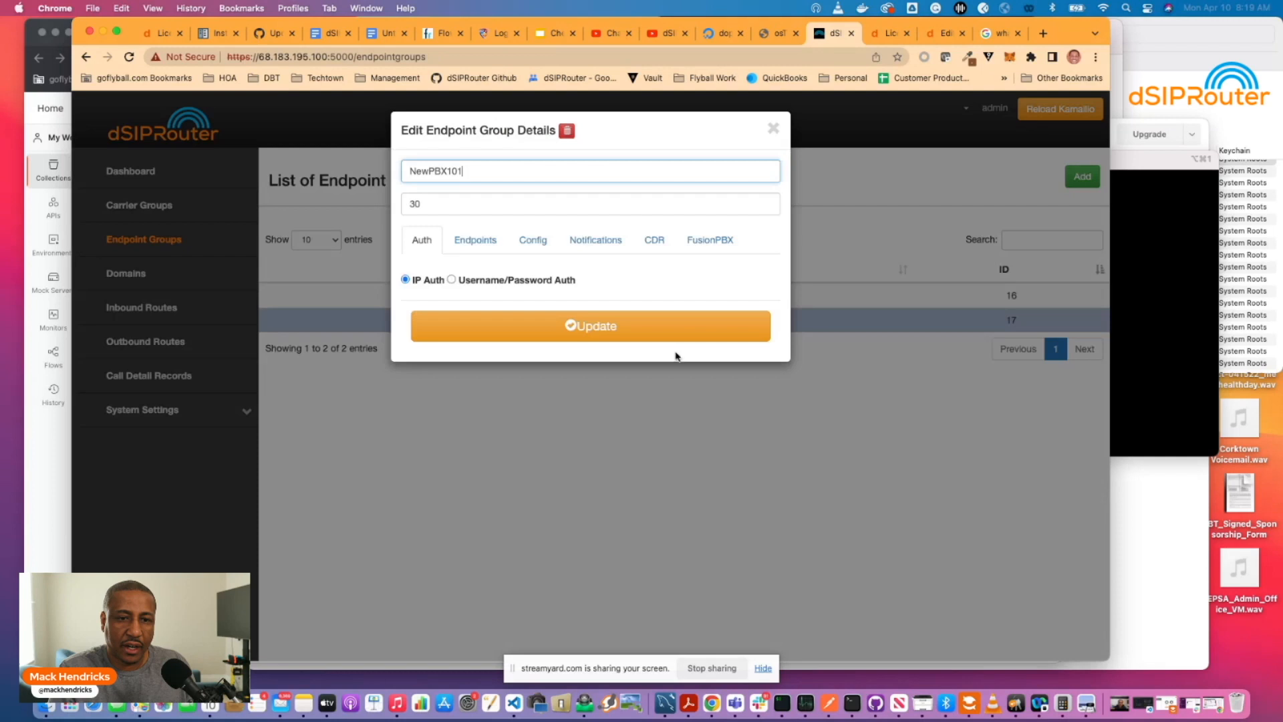
click(473, 241)
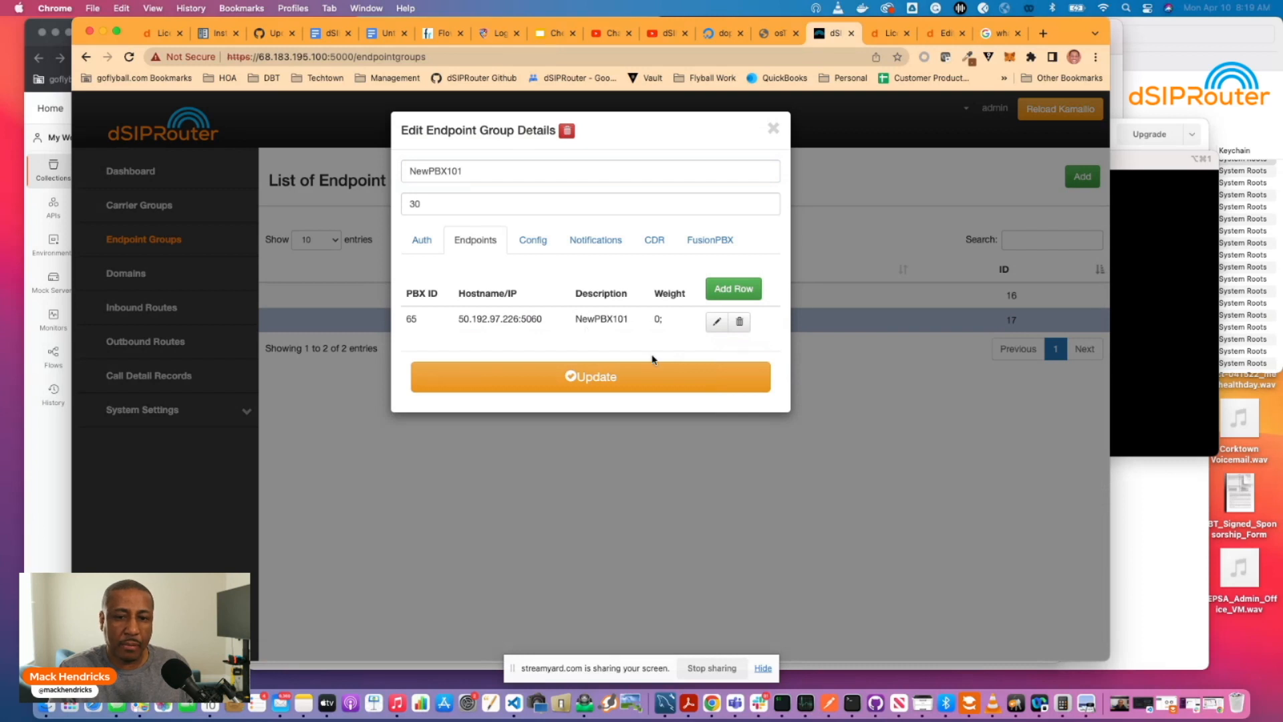
click(773, 128)
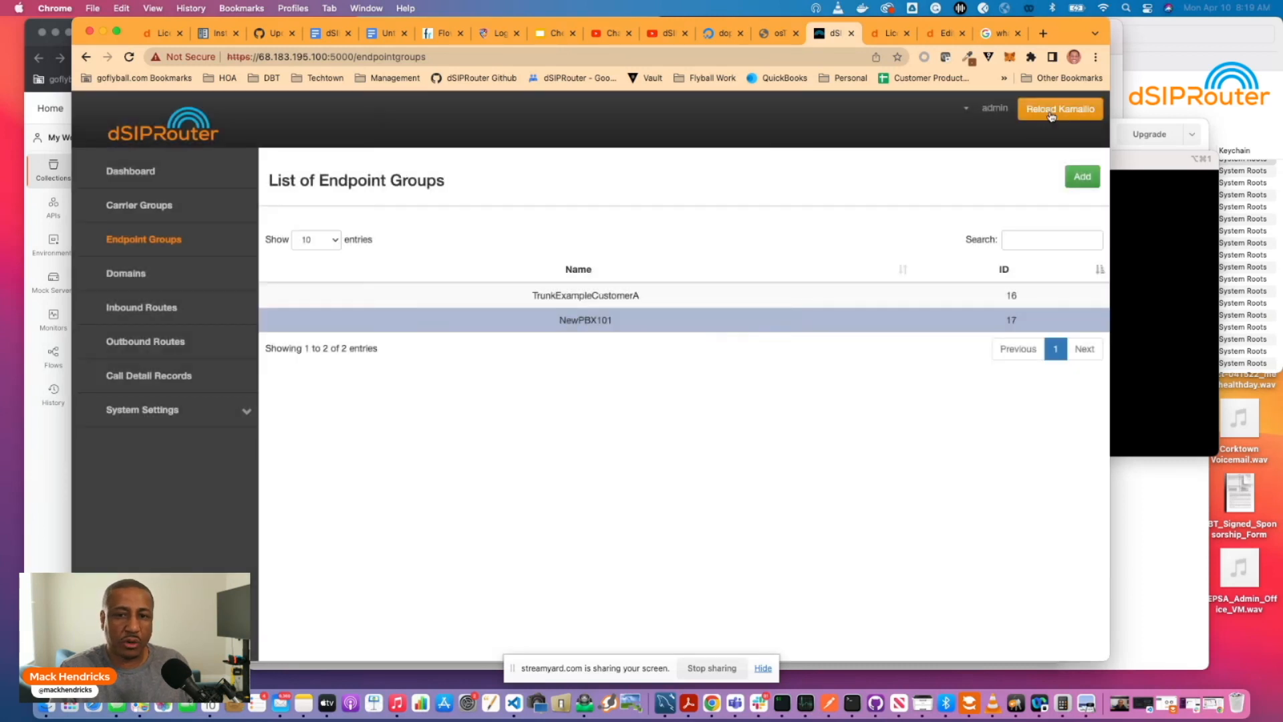
click(1052, 117)
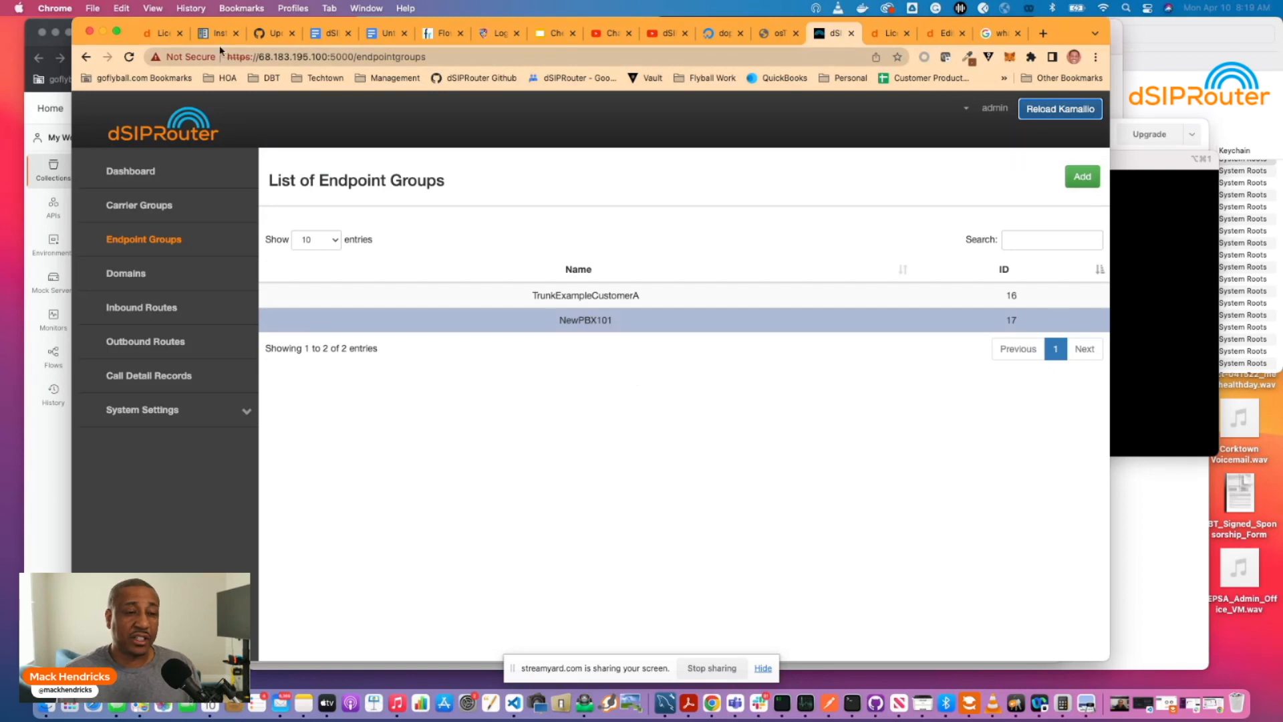
drag(161, 22, 388, 14)
Open GET /api/v1/kamailio/reload from the collection's kamailio folder.
click(244, 325)
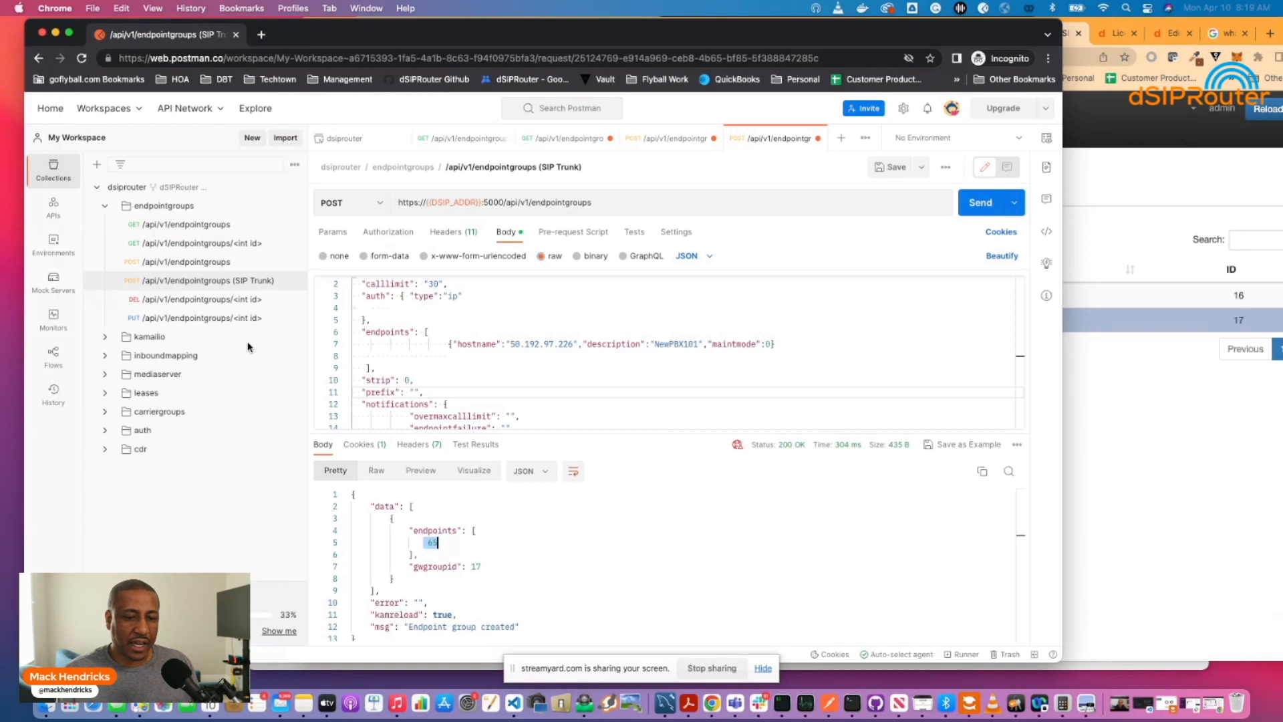
scroll(400, 367, down, 2)
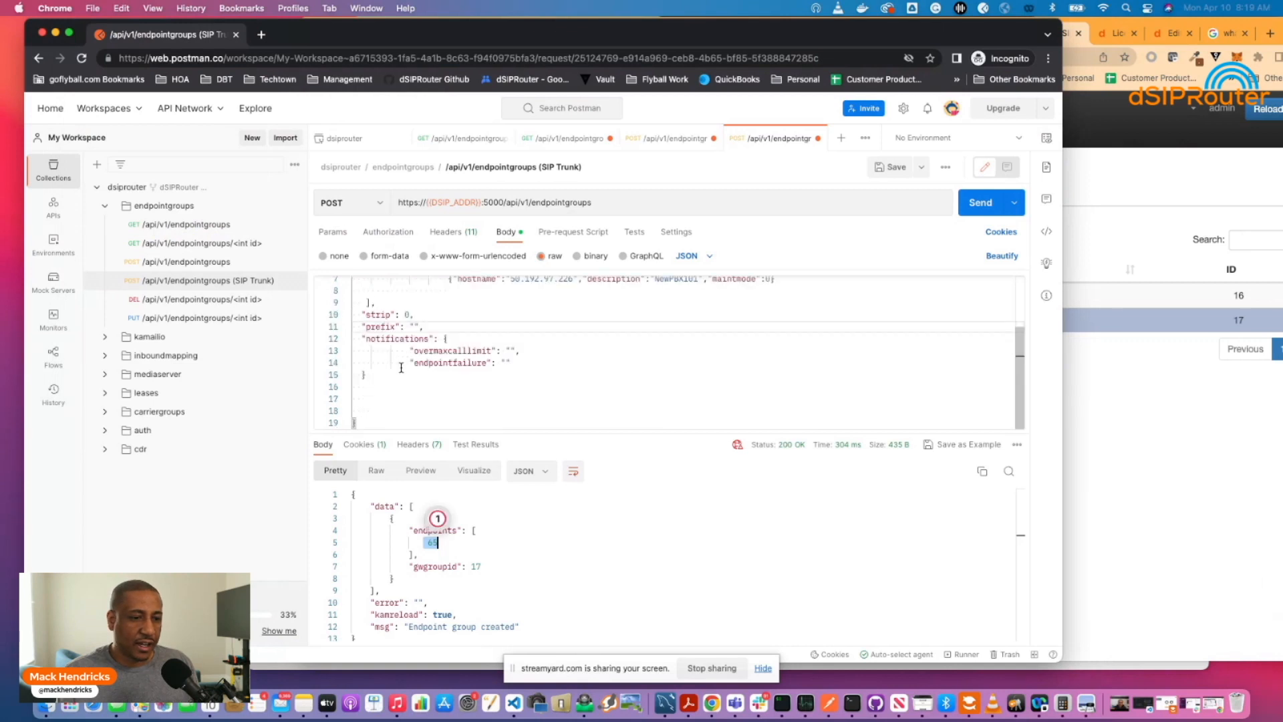
scroll(401, 367, up, 2)
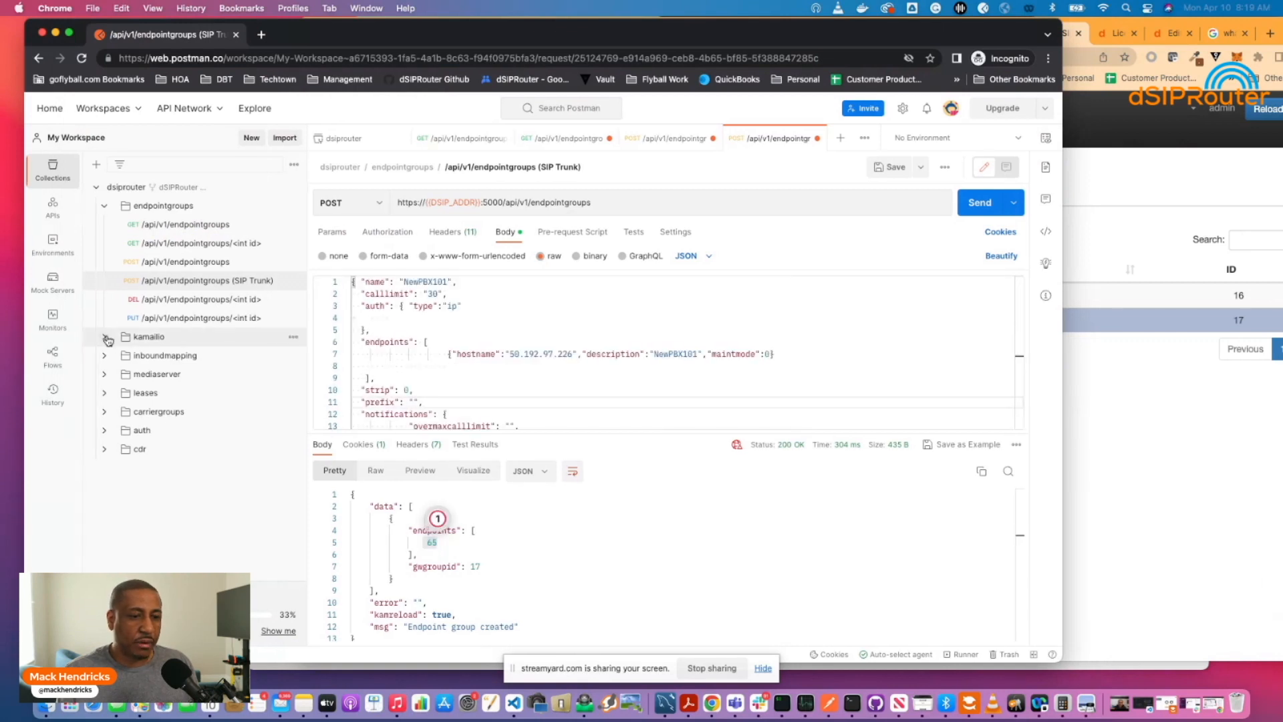
click(106, 338)
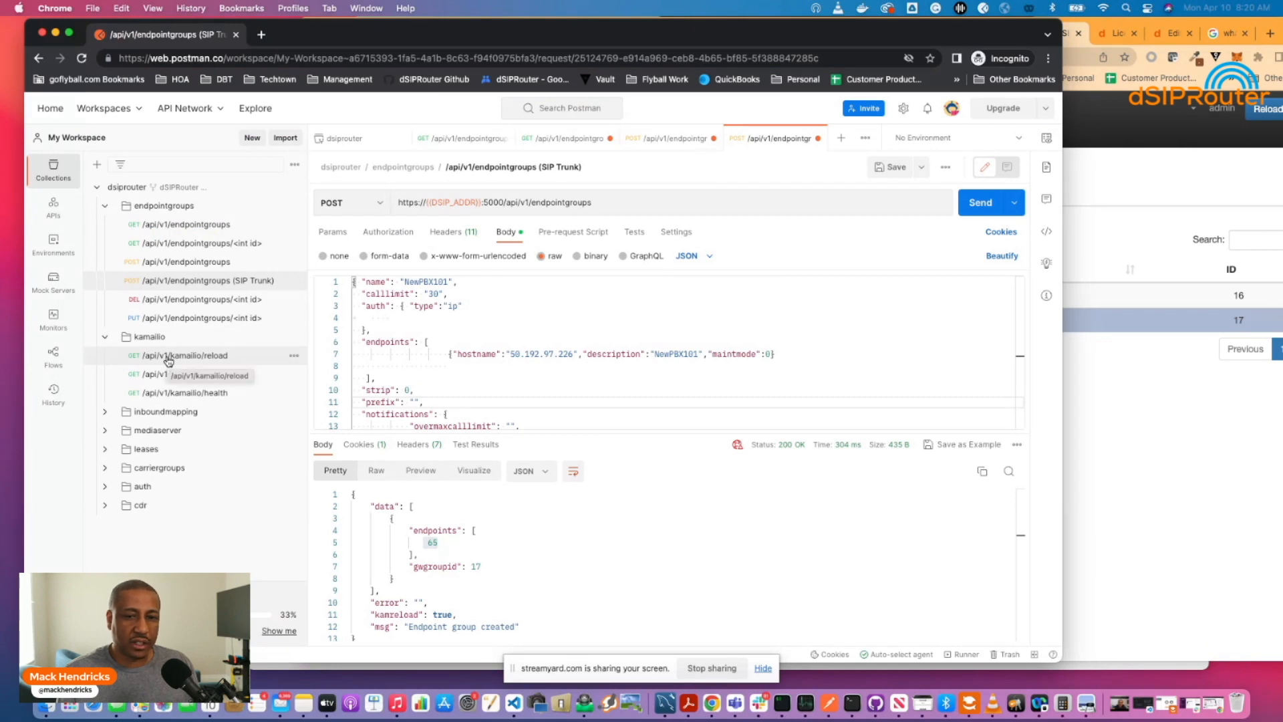
click(169, 357)
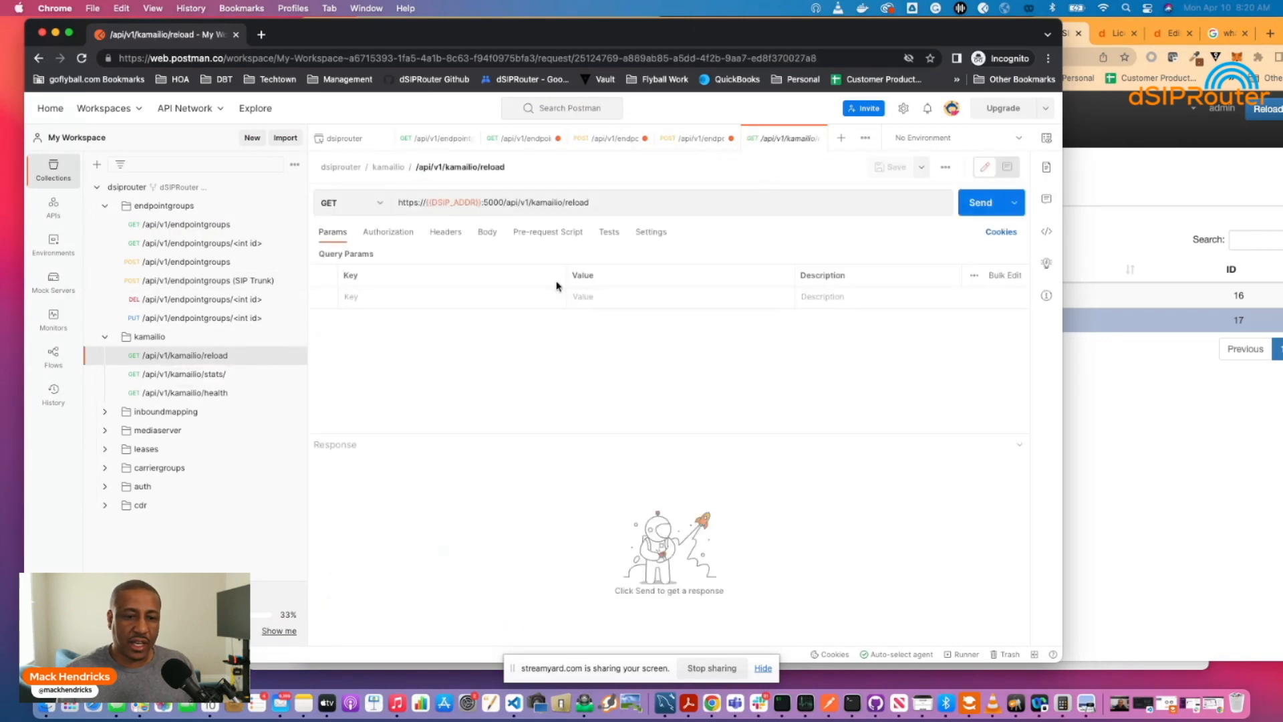
Send the Kamailio reload, retrying after a 500 error until 'Kamailio reload succeeded'.
click(975, 206)
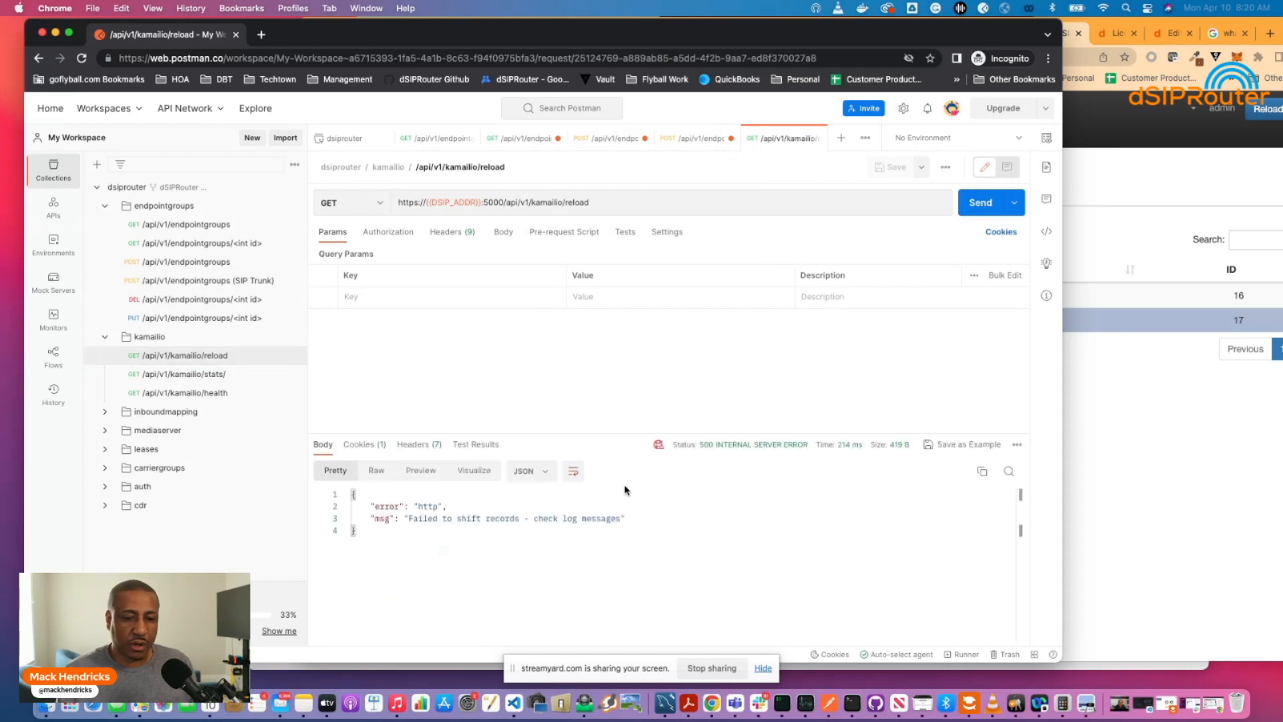
drag(405, 520, 621, 520)
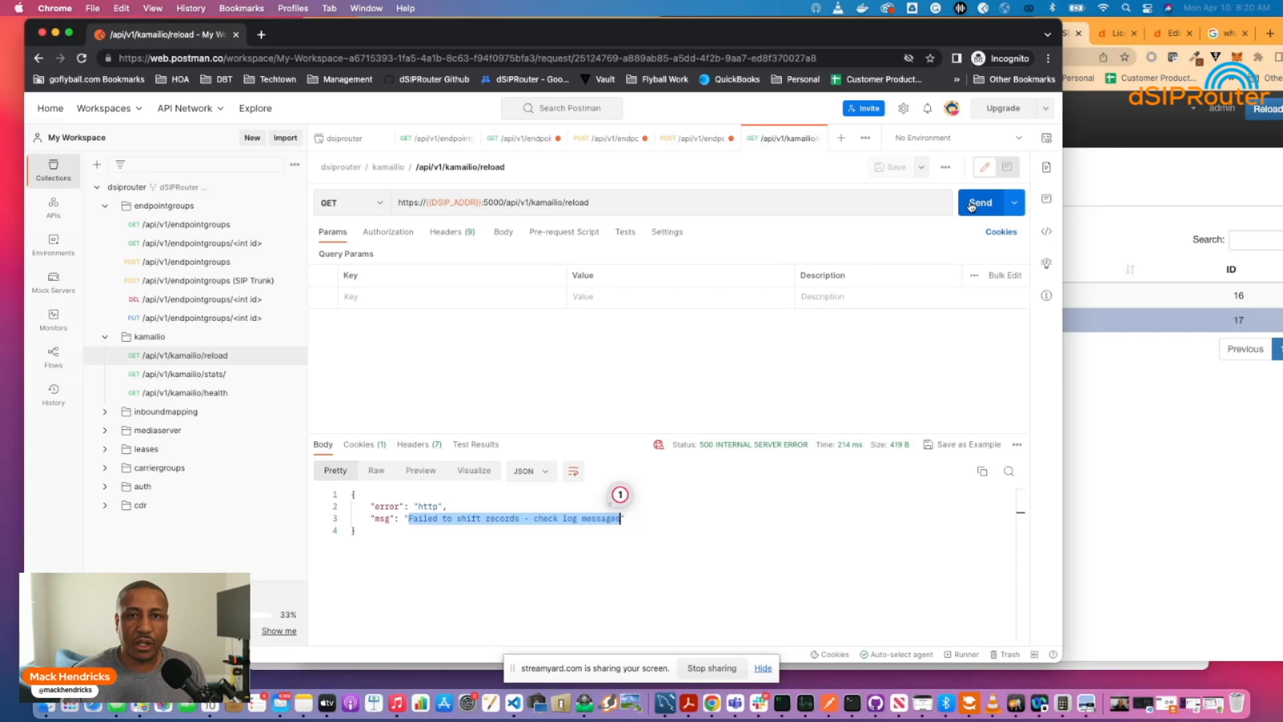
click(971, 207)
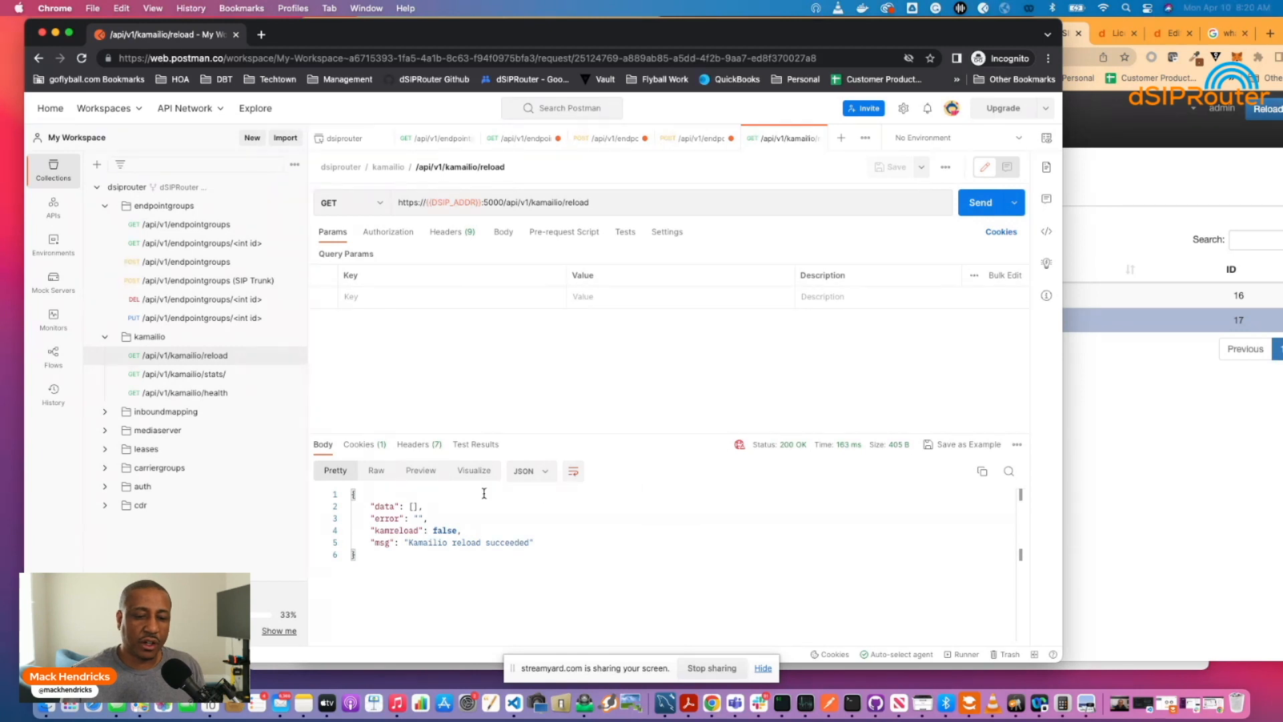
drag(407, 542, 526, 549)
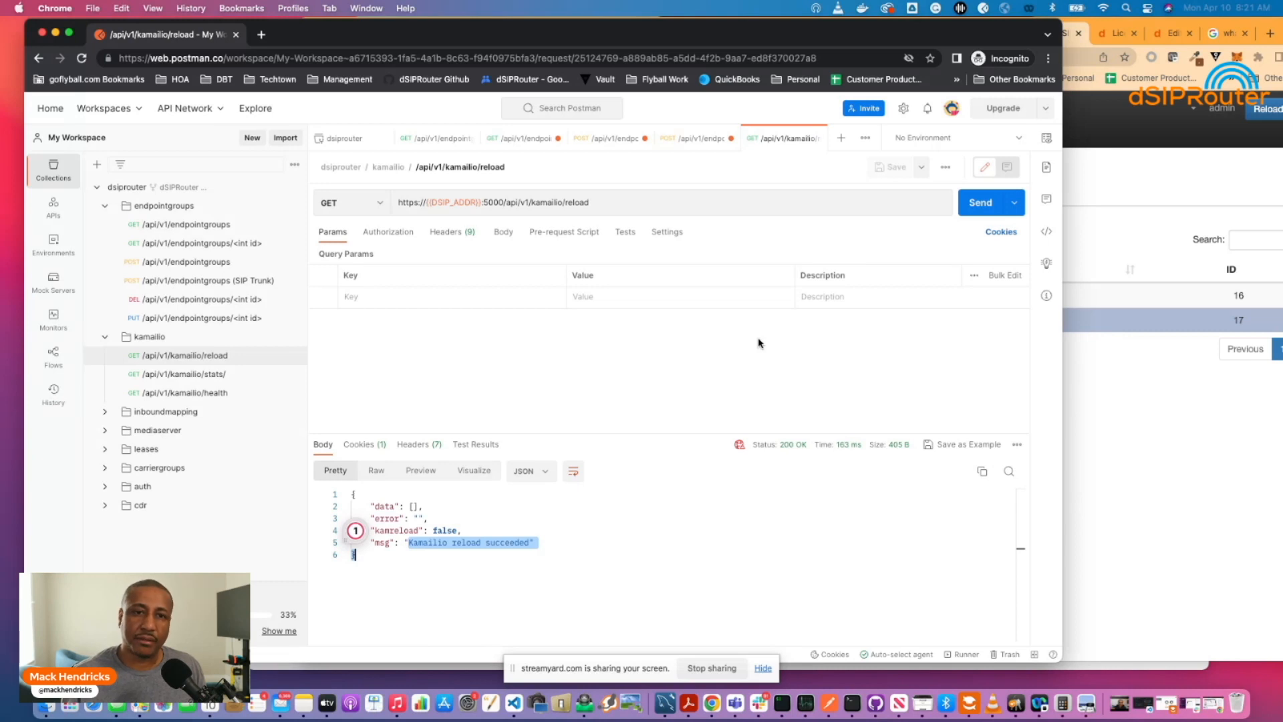
Bring dSIPRouter forward and check NewPBX101 (ID 17) beside TrunkExampleCustomerA (ID 16).
click(1114, 232)
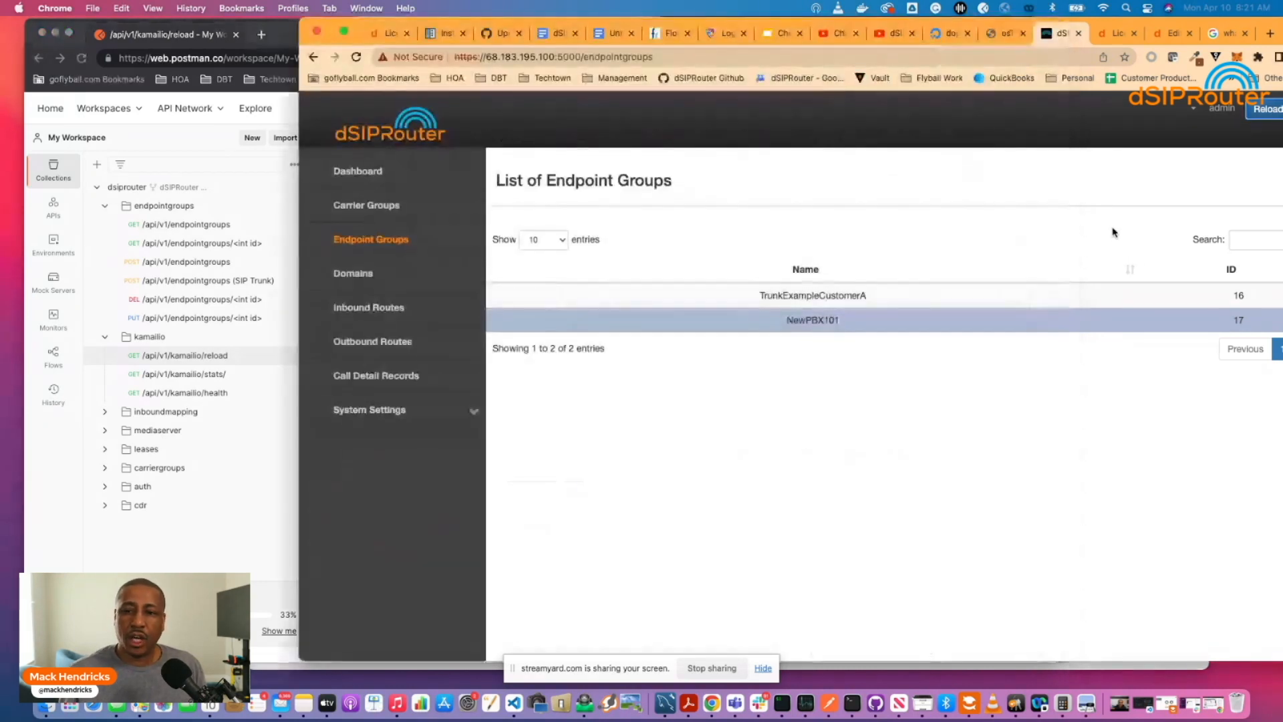
click(801, 318)
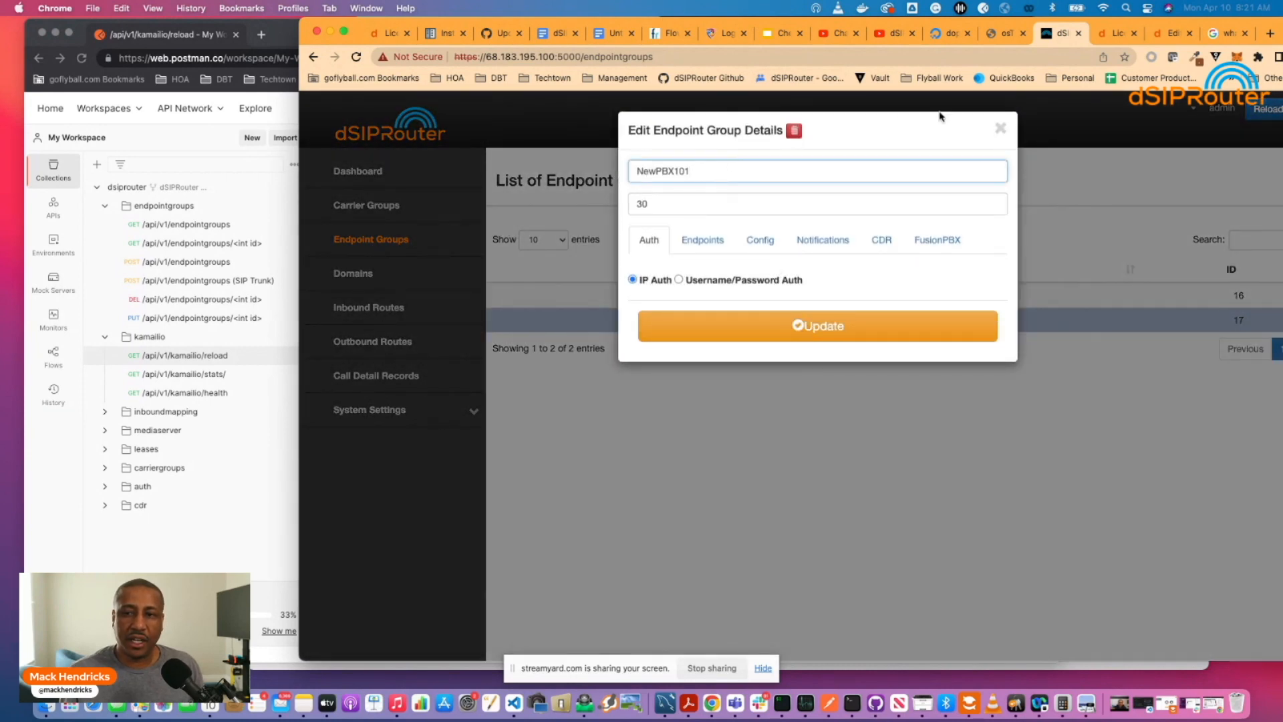
click(1001, 128)
drag(713, 19, 585, 18)
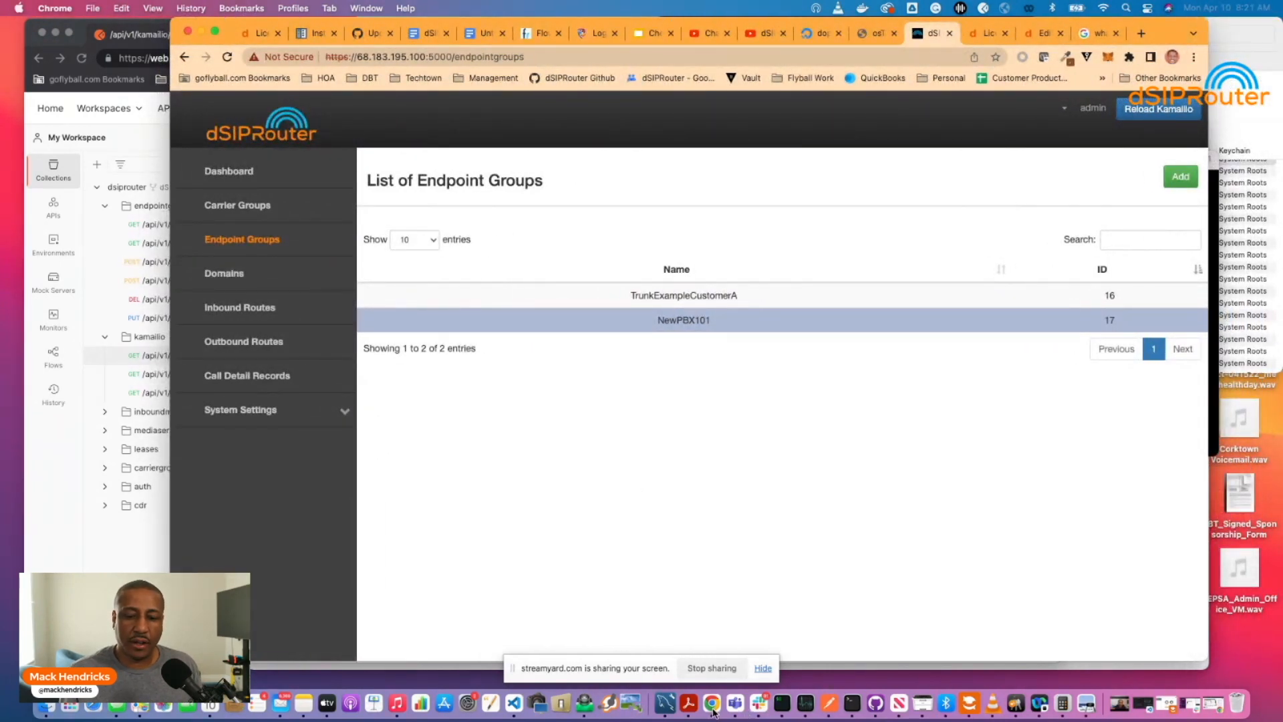
Run ifconfig in iTerm2 to confirm the server address 68.183.195.100.
click(787, 706)
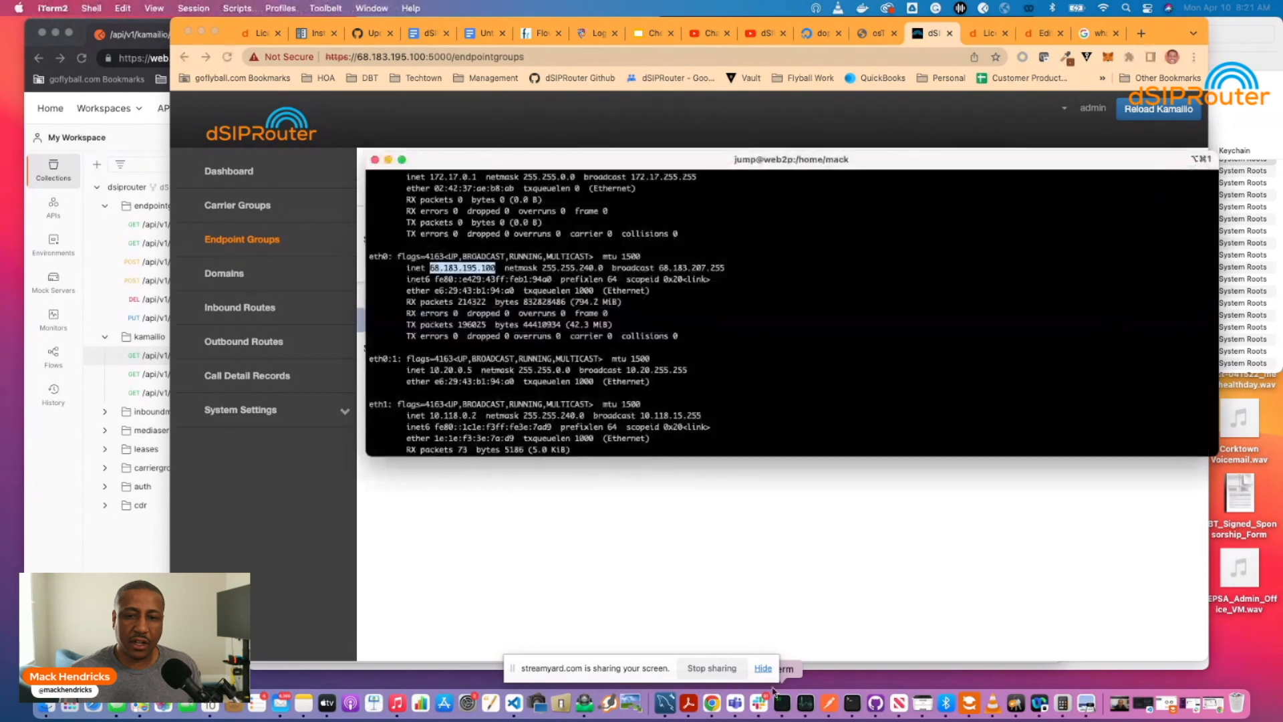
key(Return)
key(Return)
key(Return)
key(Return)
key(Return)
key(Return)
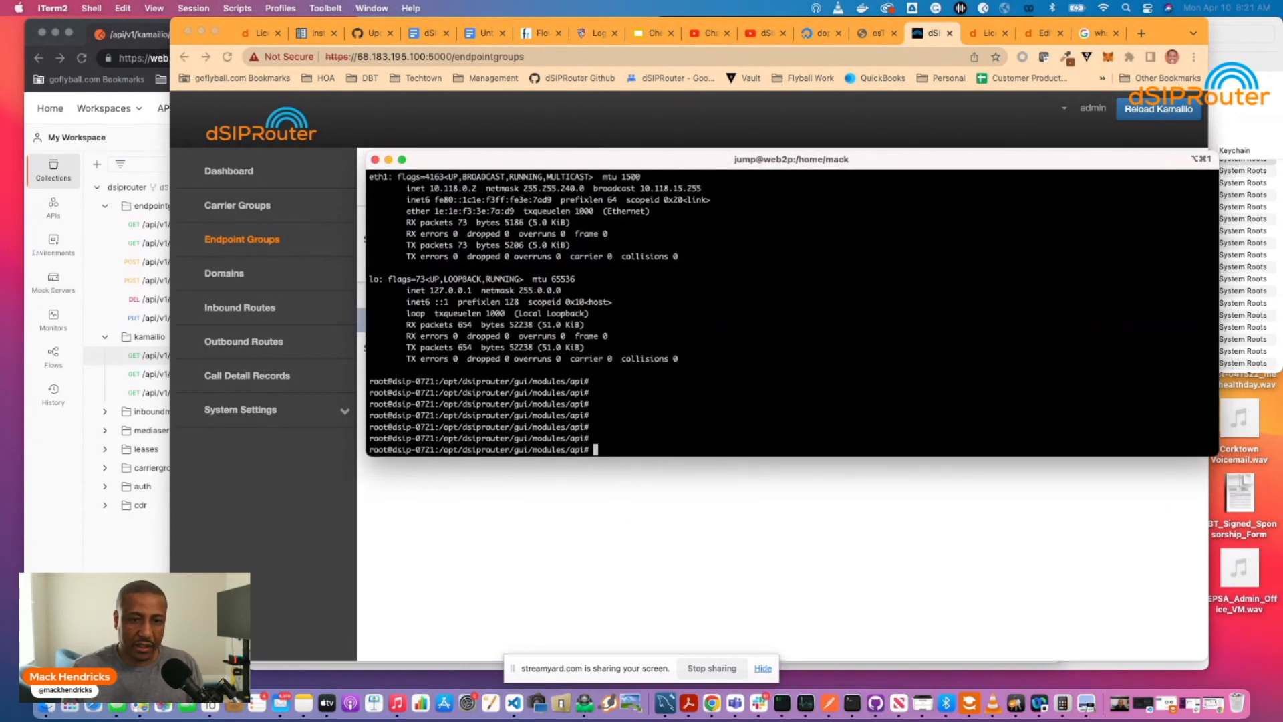
text(ifconfig)
key(Return)
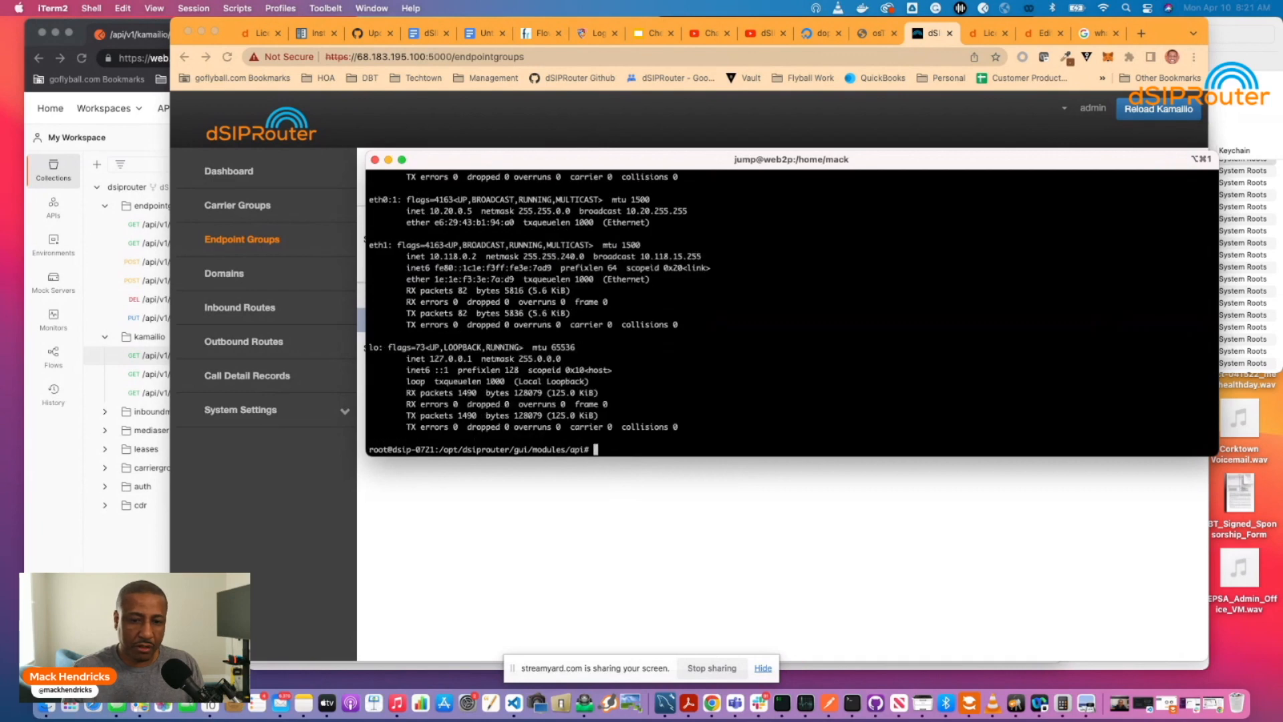
scroll(576, 385, up, 3)
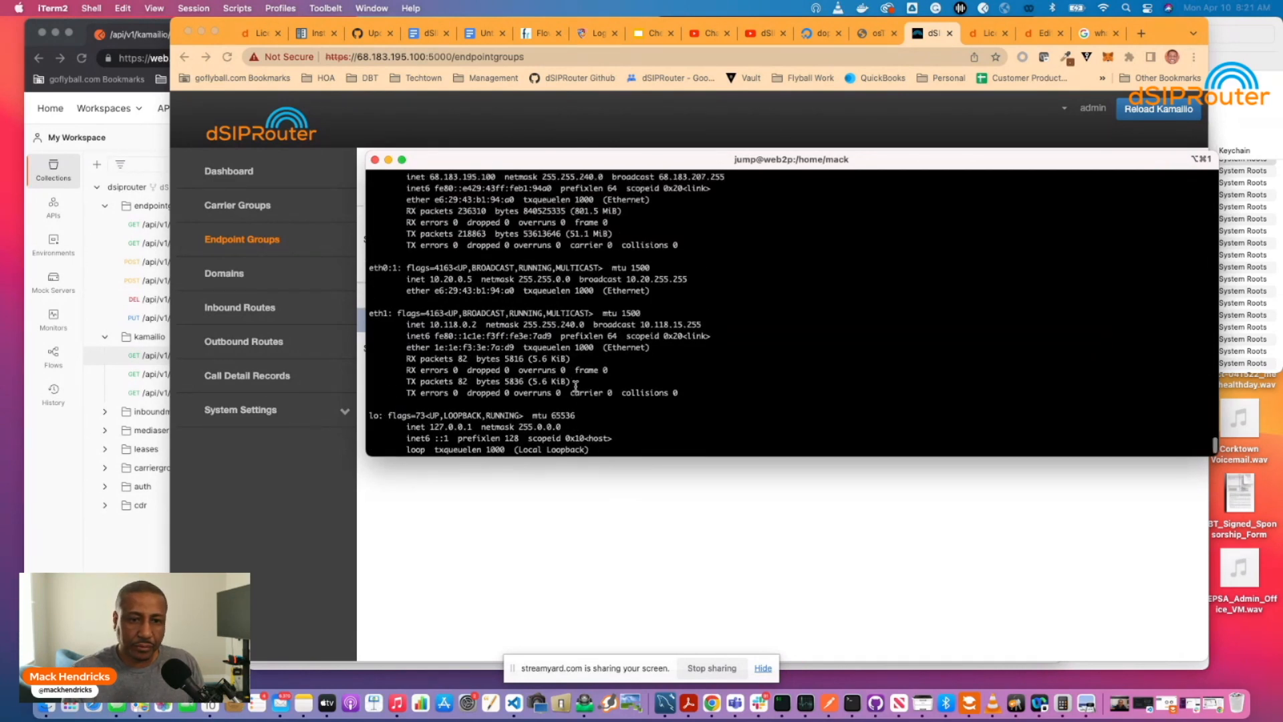
scroll(575, 385, down, 3)
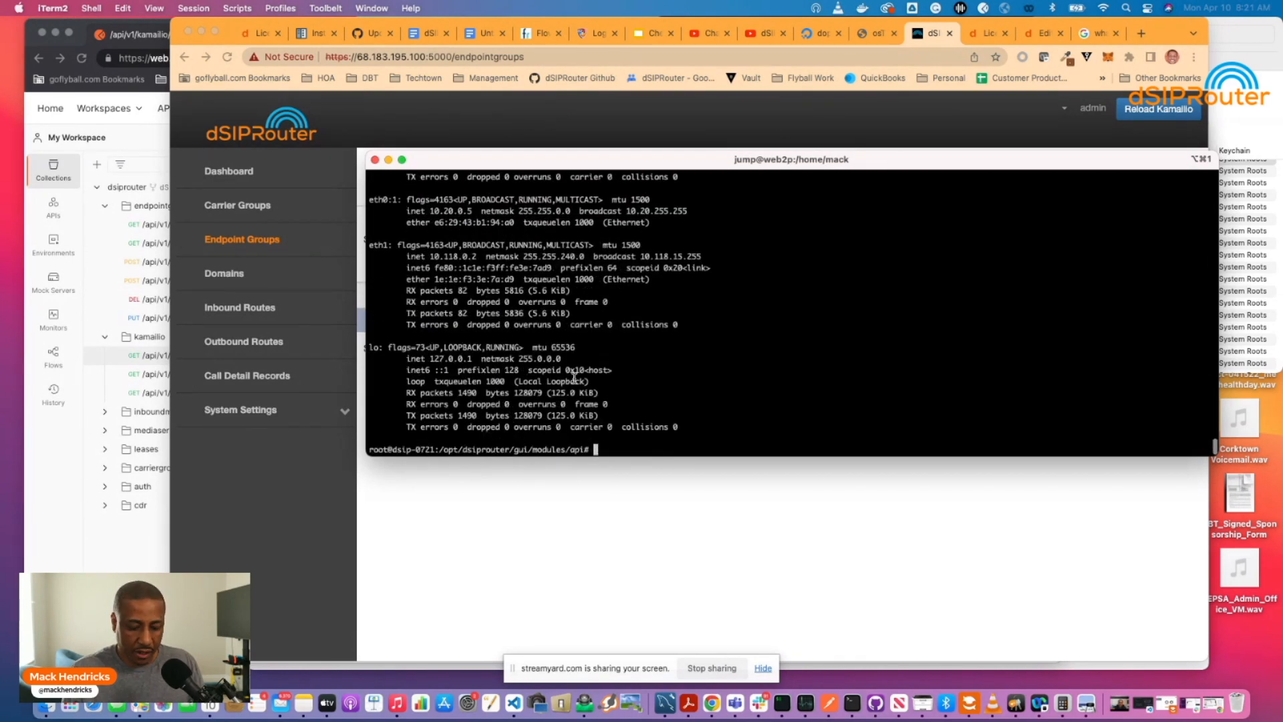
Start sngrep to capture SIP traffic, then return to the Endpoint Groups page.
text(sngrep -)
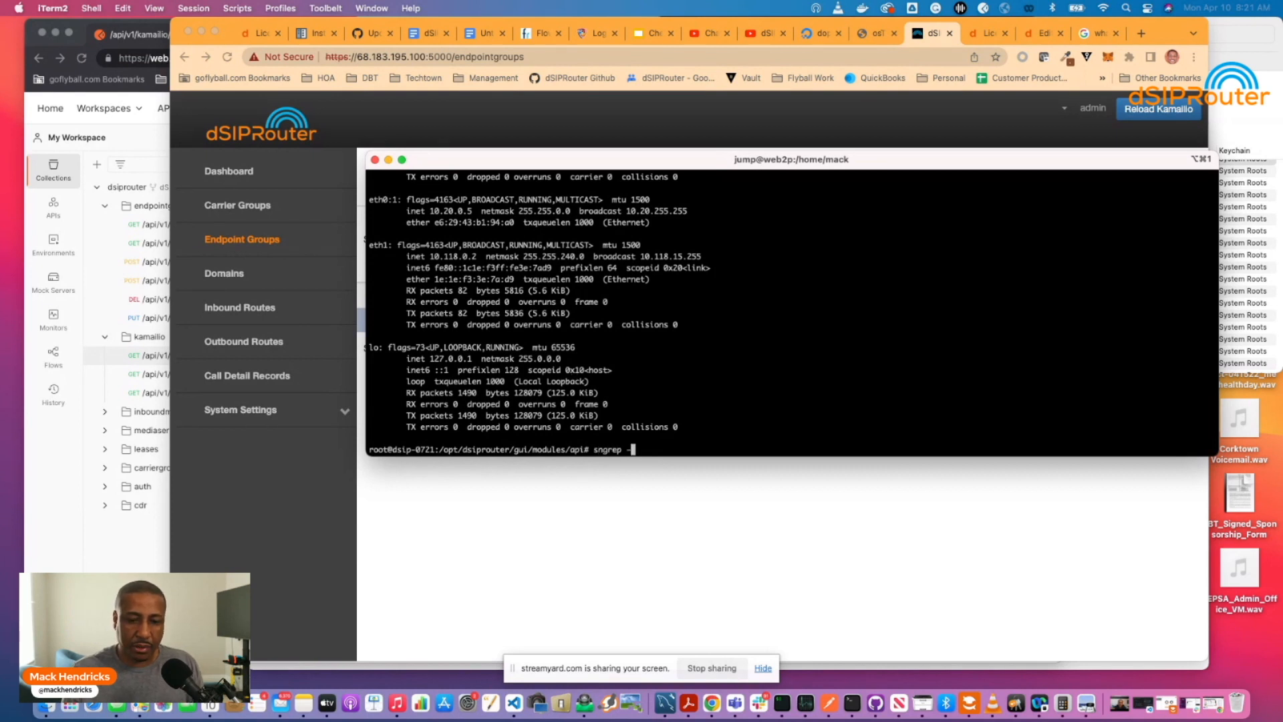
key(Return)
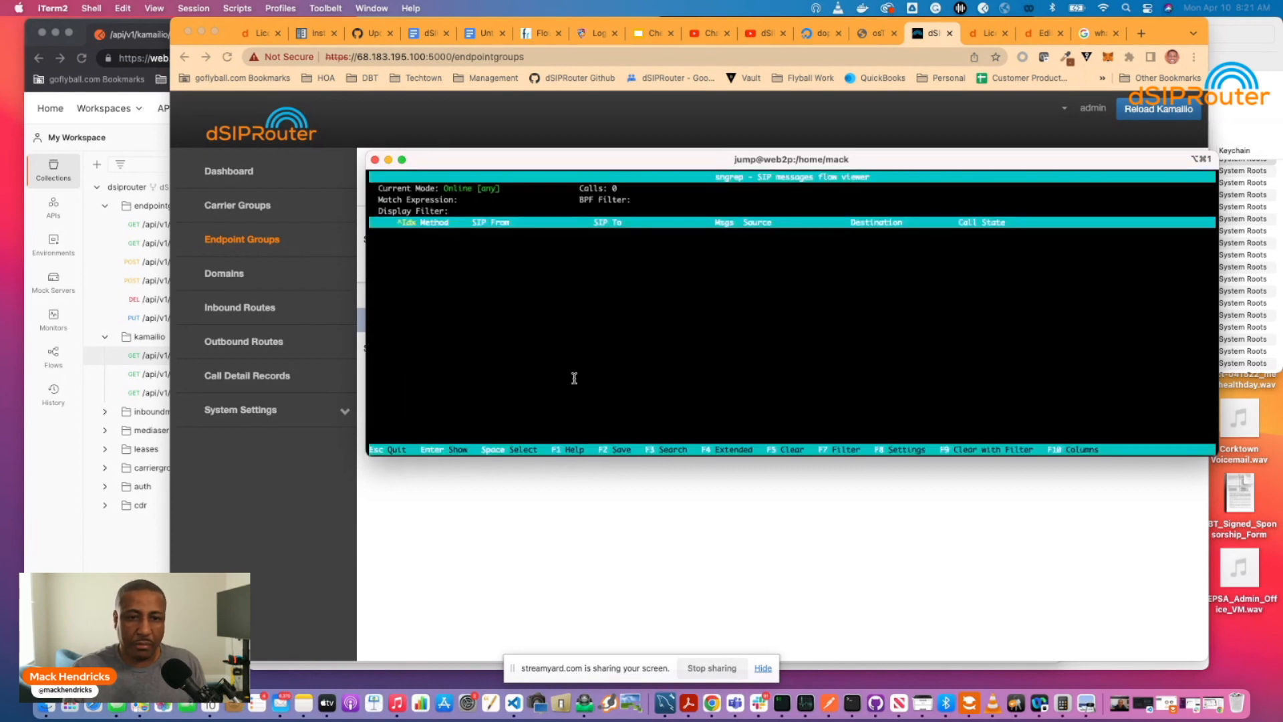
click(653, 535)
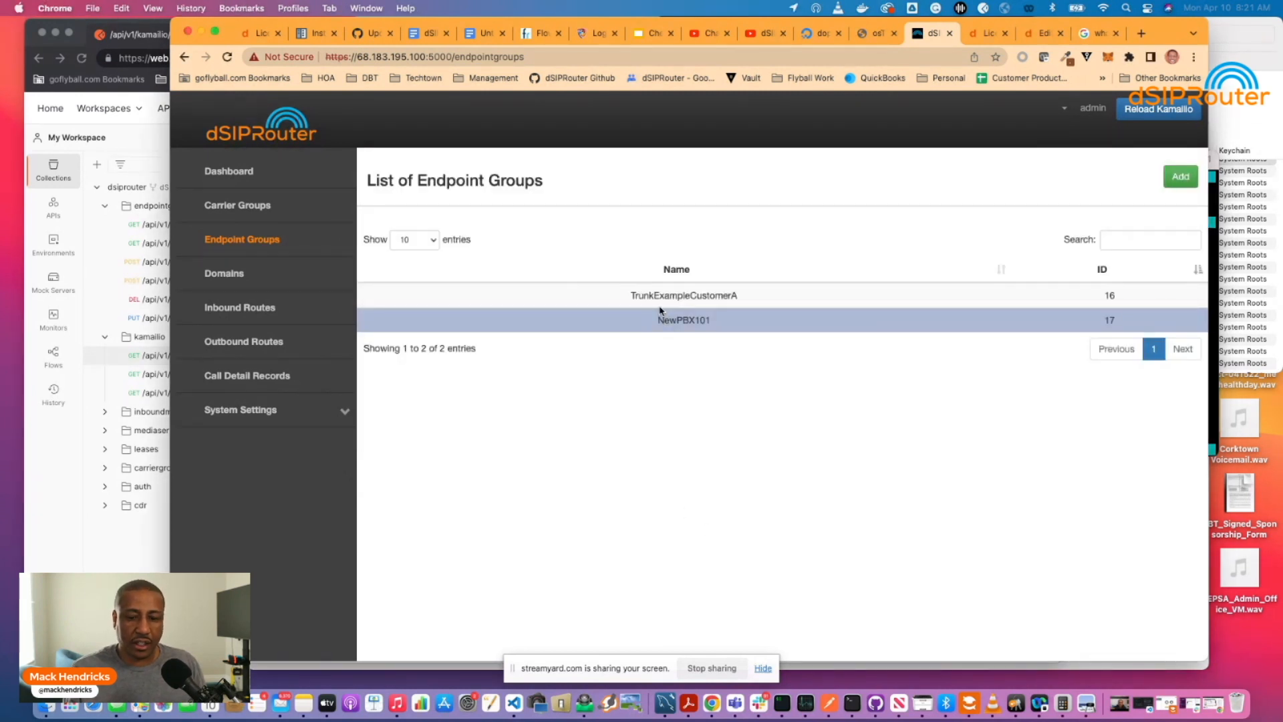
Turn off the outbound proxy for Zoiper's Testing dSIP account.
click(606, 709)
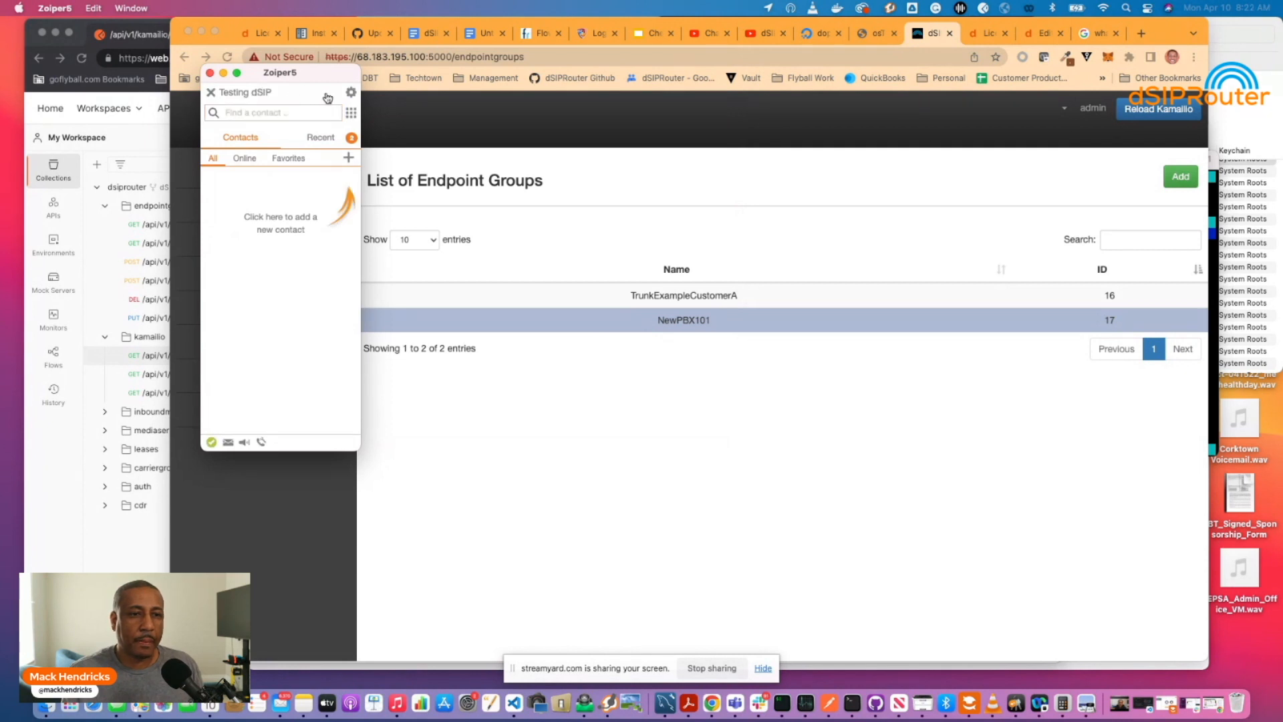
click(350, 92)
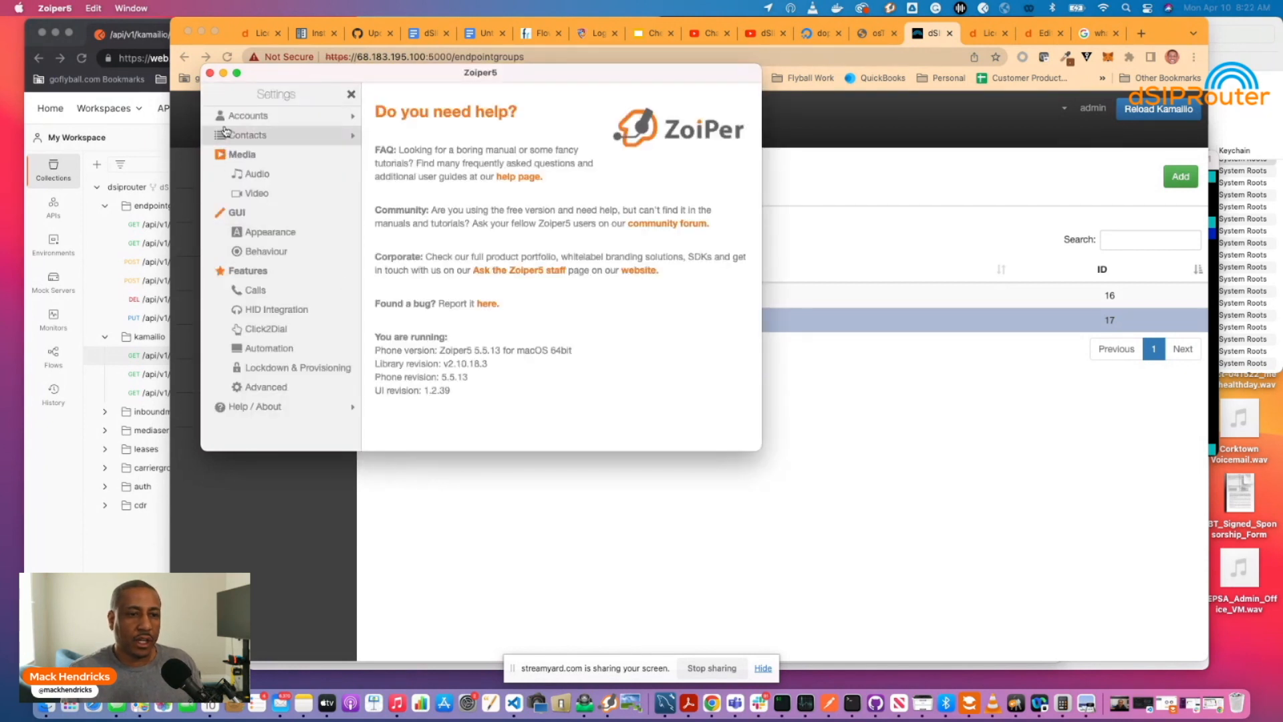
click(244, 115)
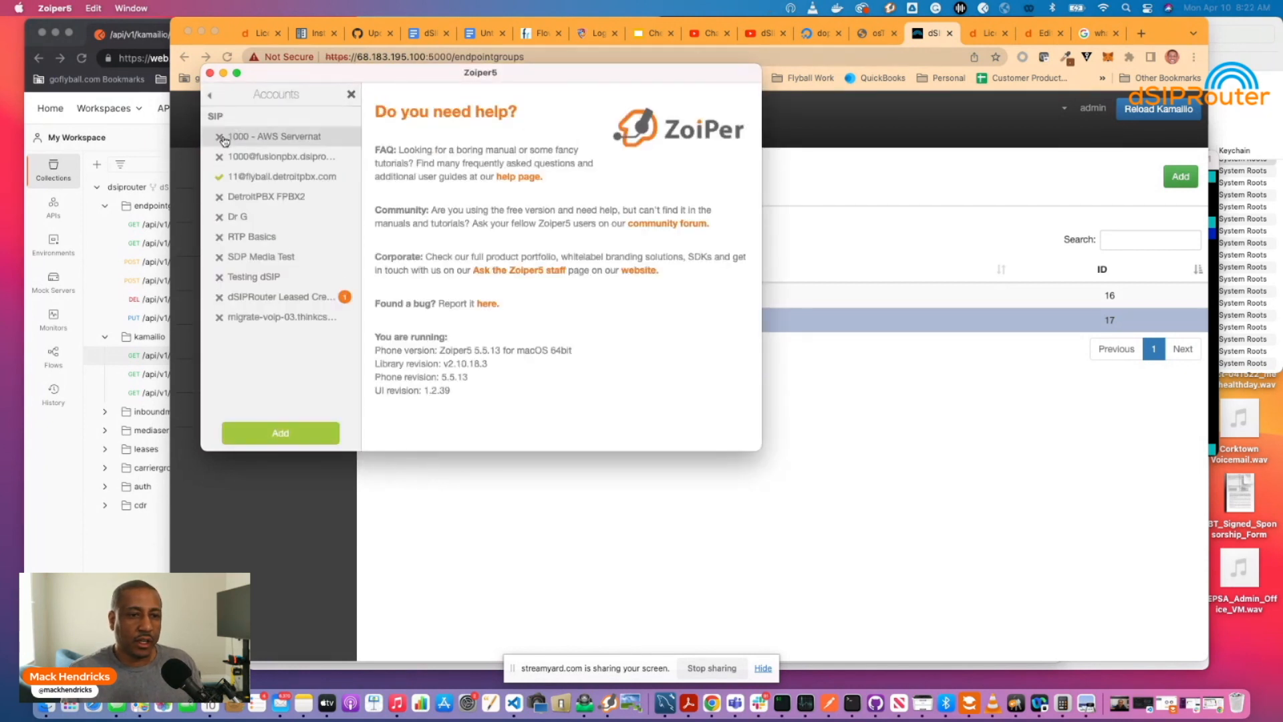
click(244, 274)
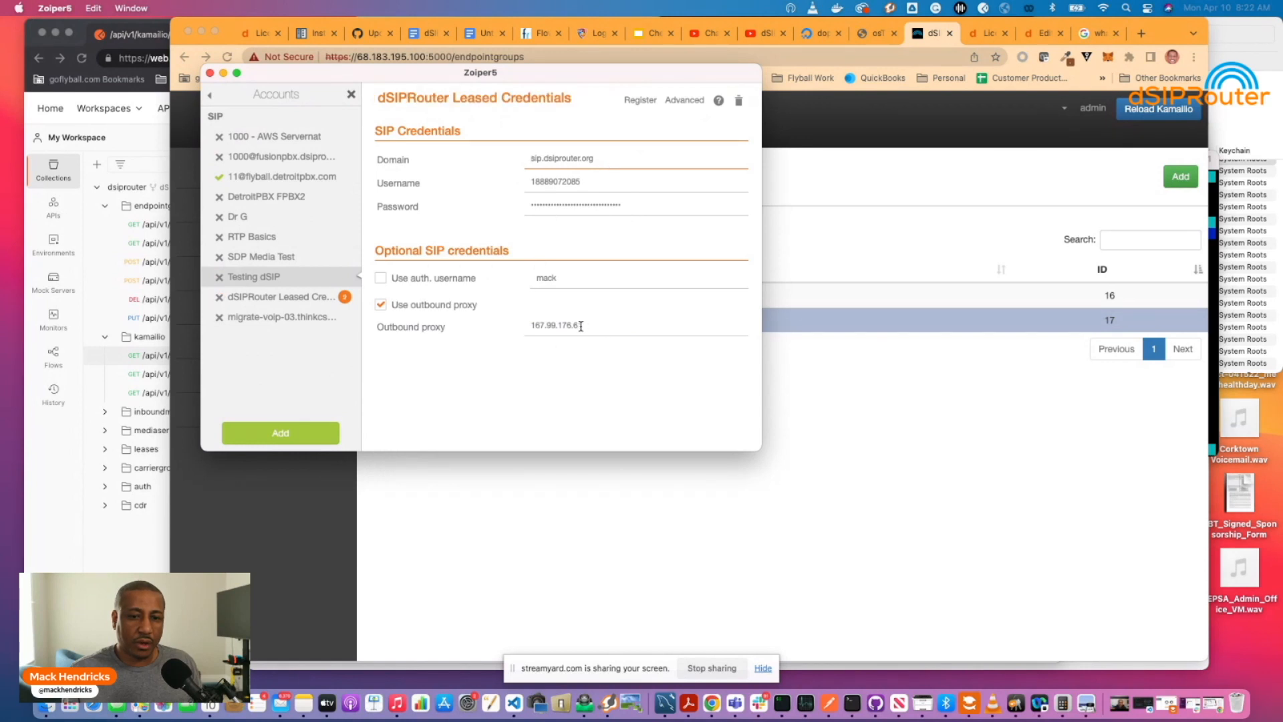
click(384, 308)
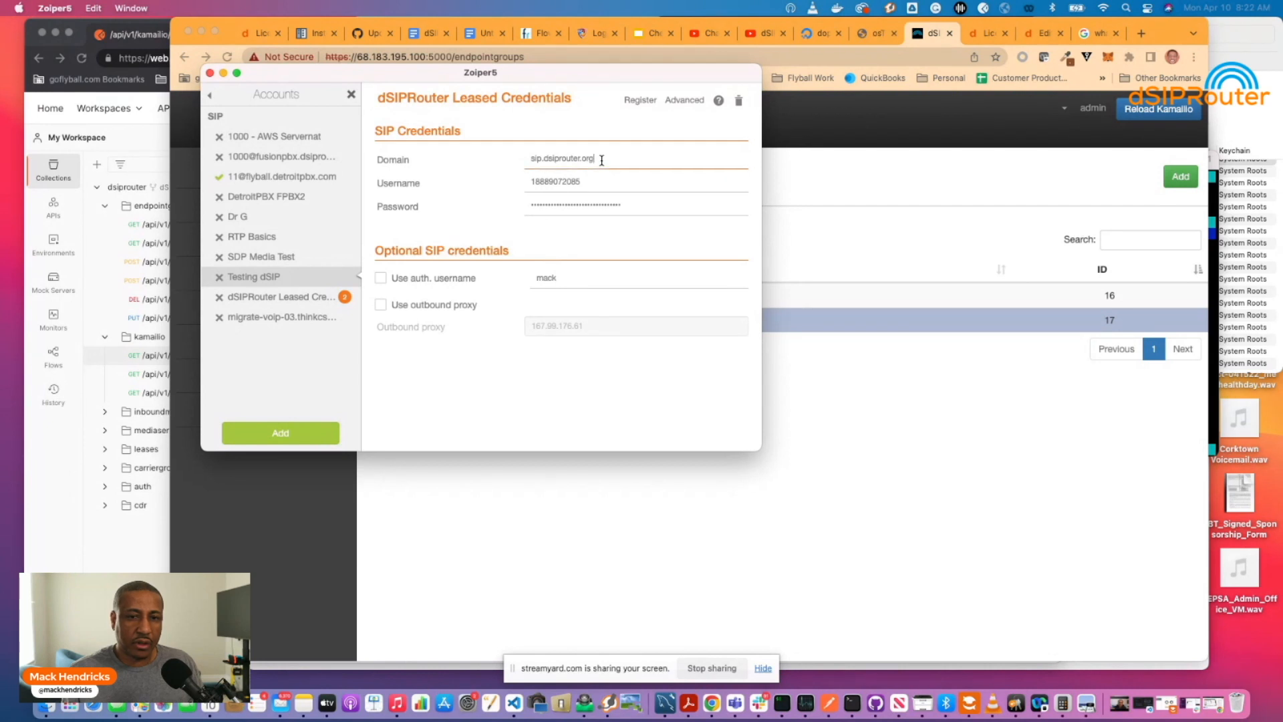
Change the account domain from sip.dsiprouter.org to 68.183.195.100 and save.
drag(602, 161, 528, 158)
key(BackSpace)
text(68)
key(BackSpace)
text(6)
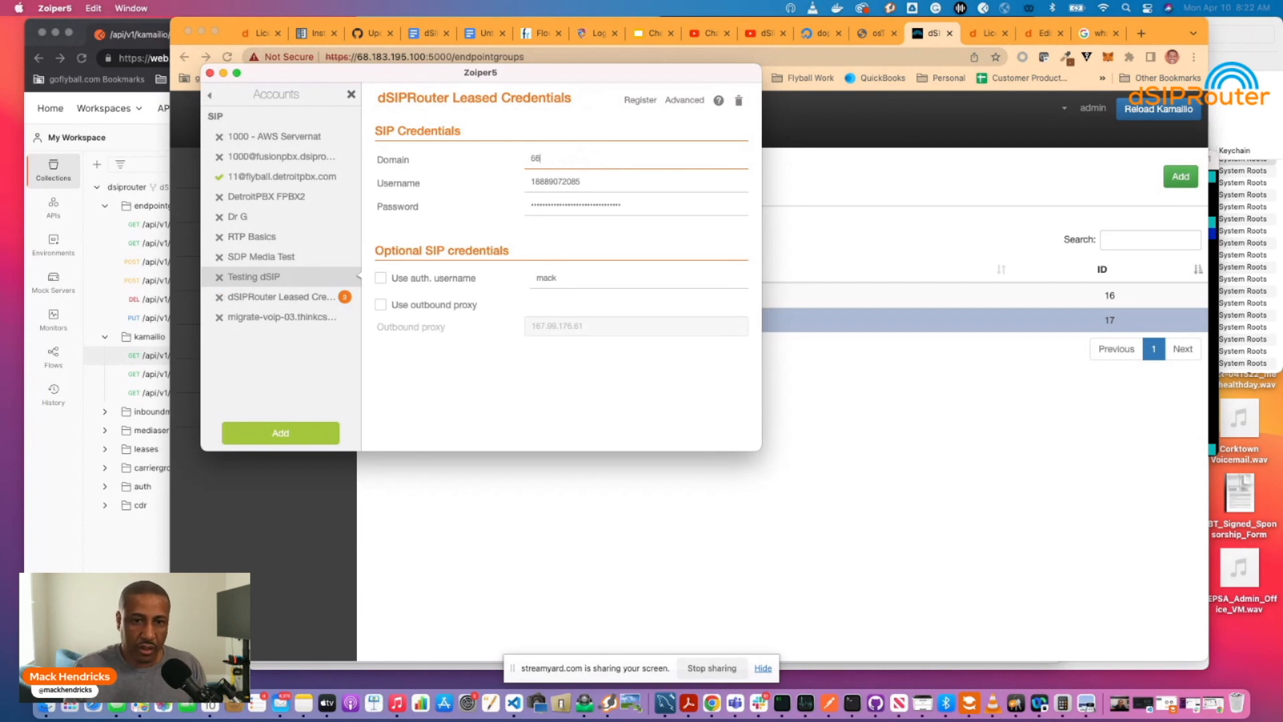
text(.183.195.100)
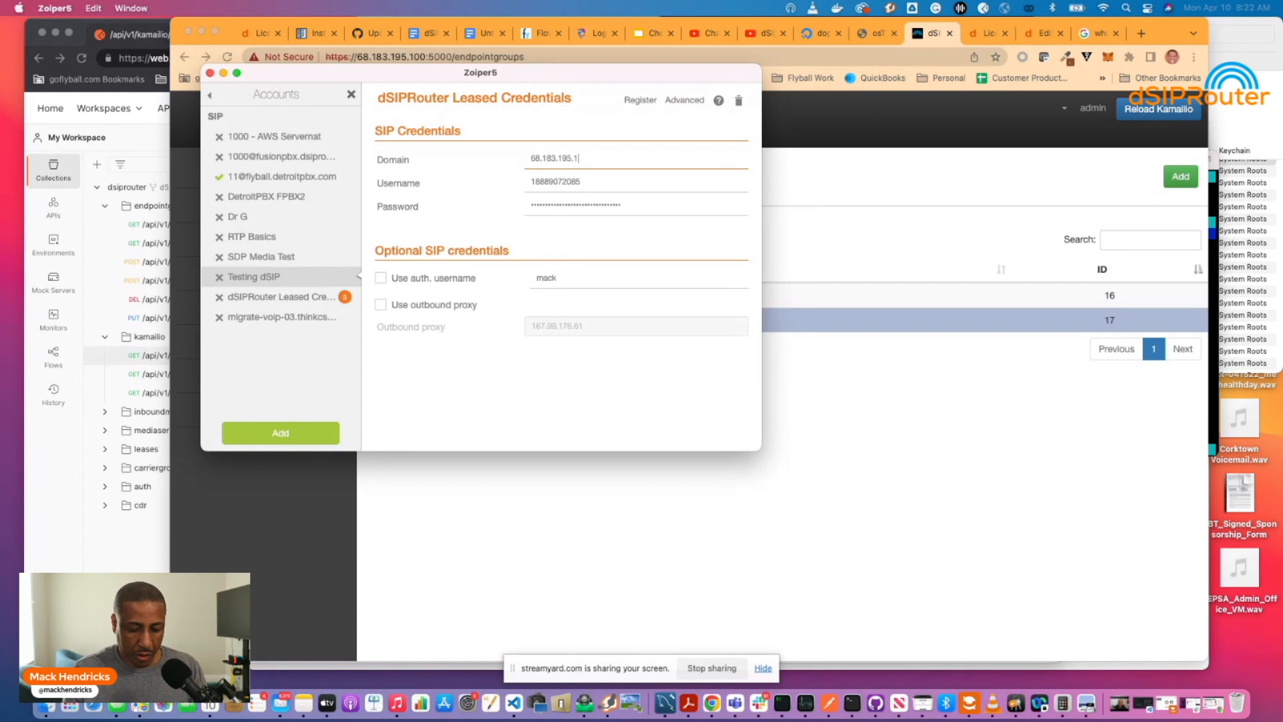
click(562, 242)
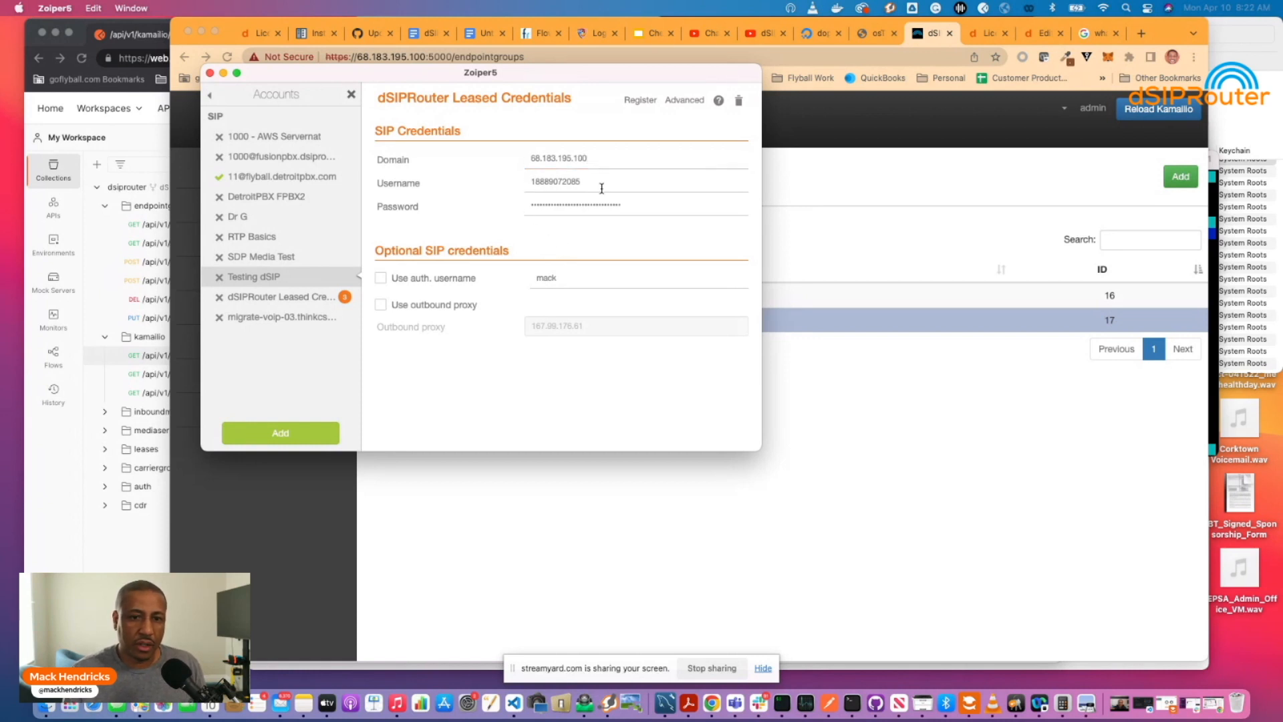
click(351, 95)
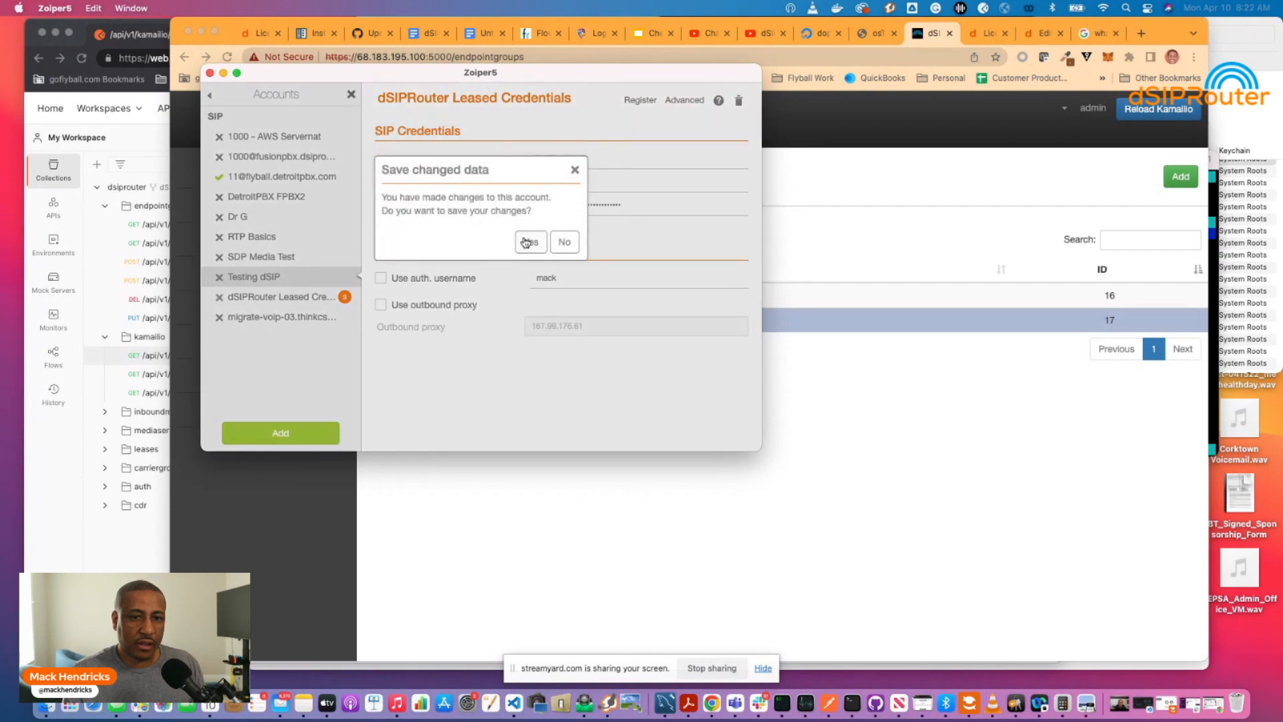
click(530, 241)
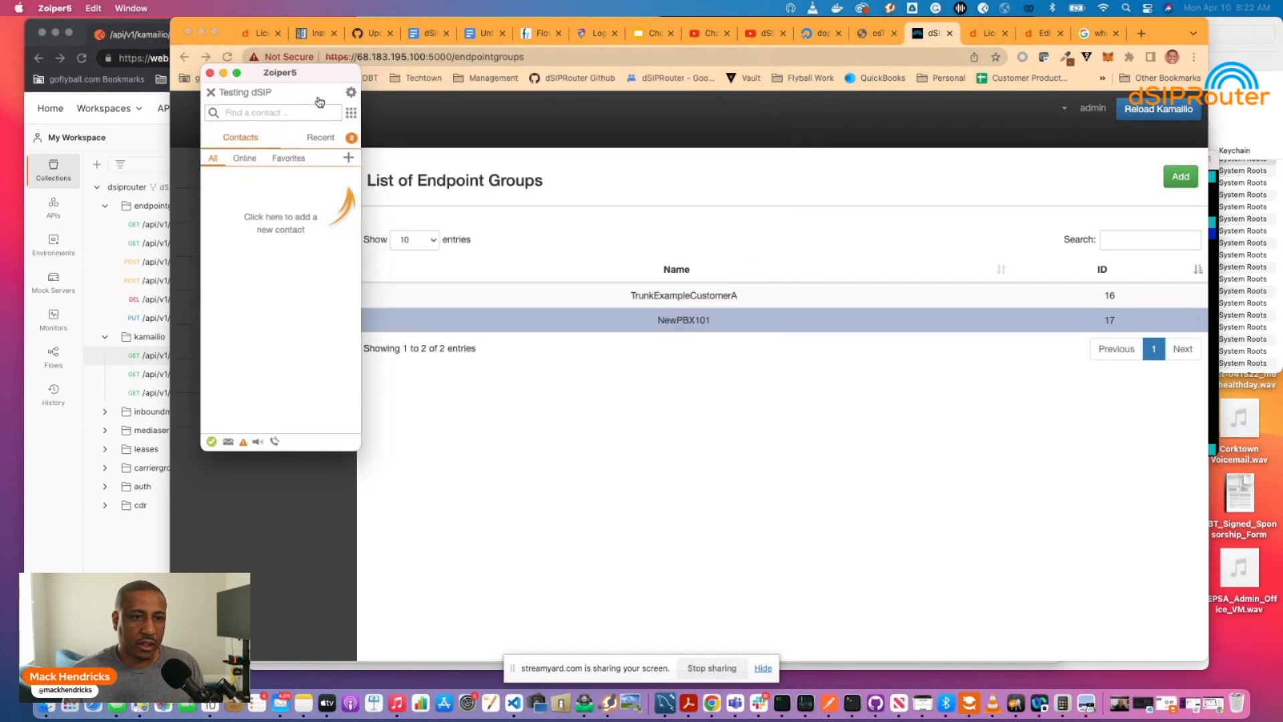
Recheck the Testing dSIP account settings to verify the new domain.
click(350, 92)
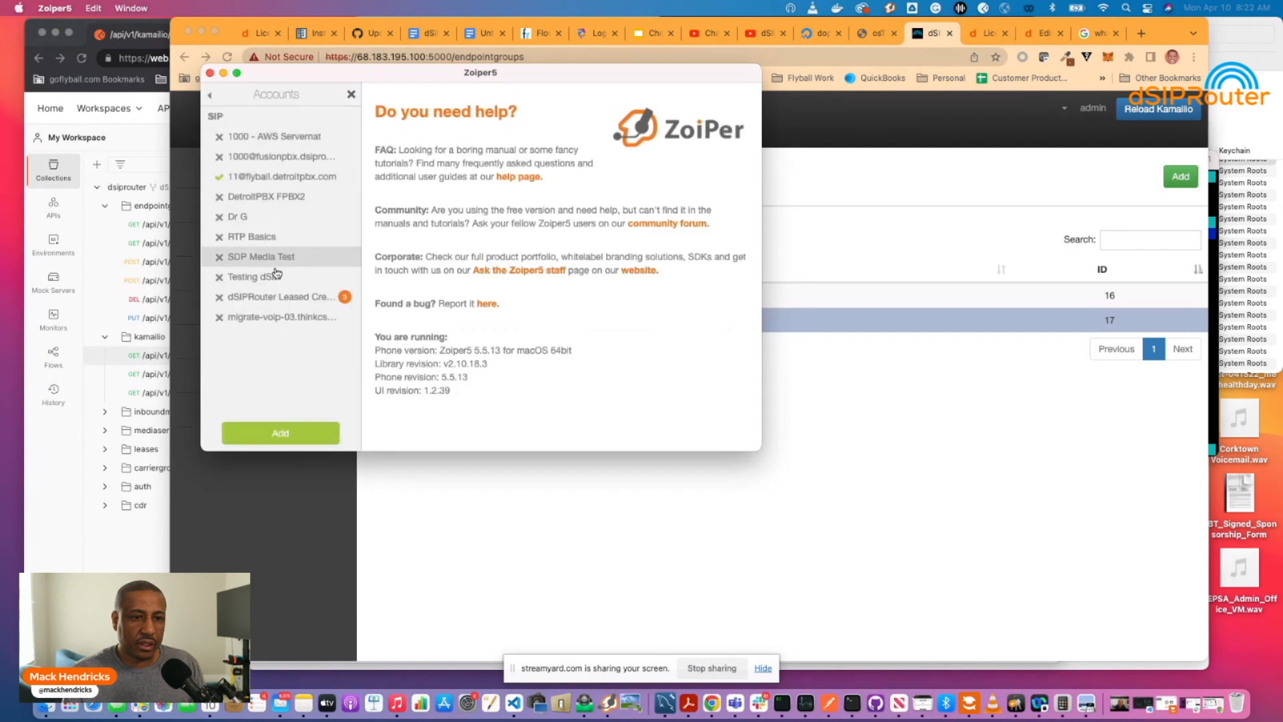
click(277, 282)
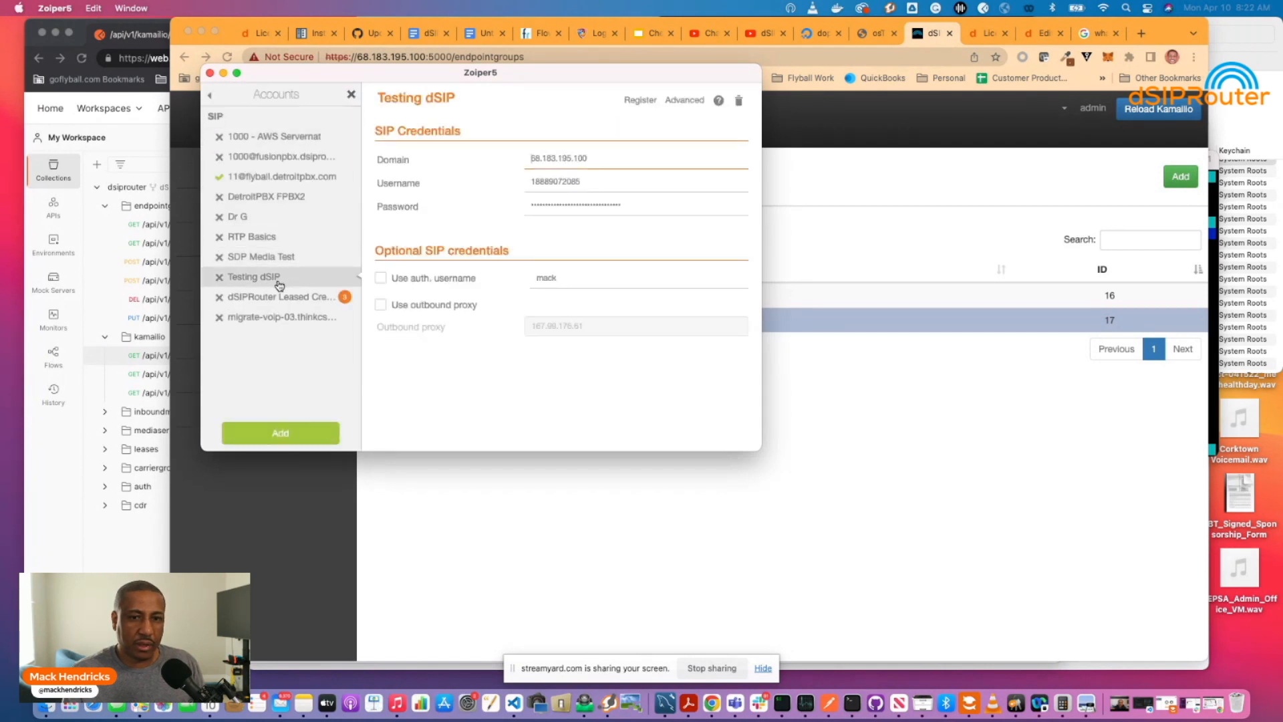
click(350, 94)
Dial the 11-digit test number from Zoiper's main window.
click(243, 110)
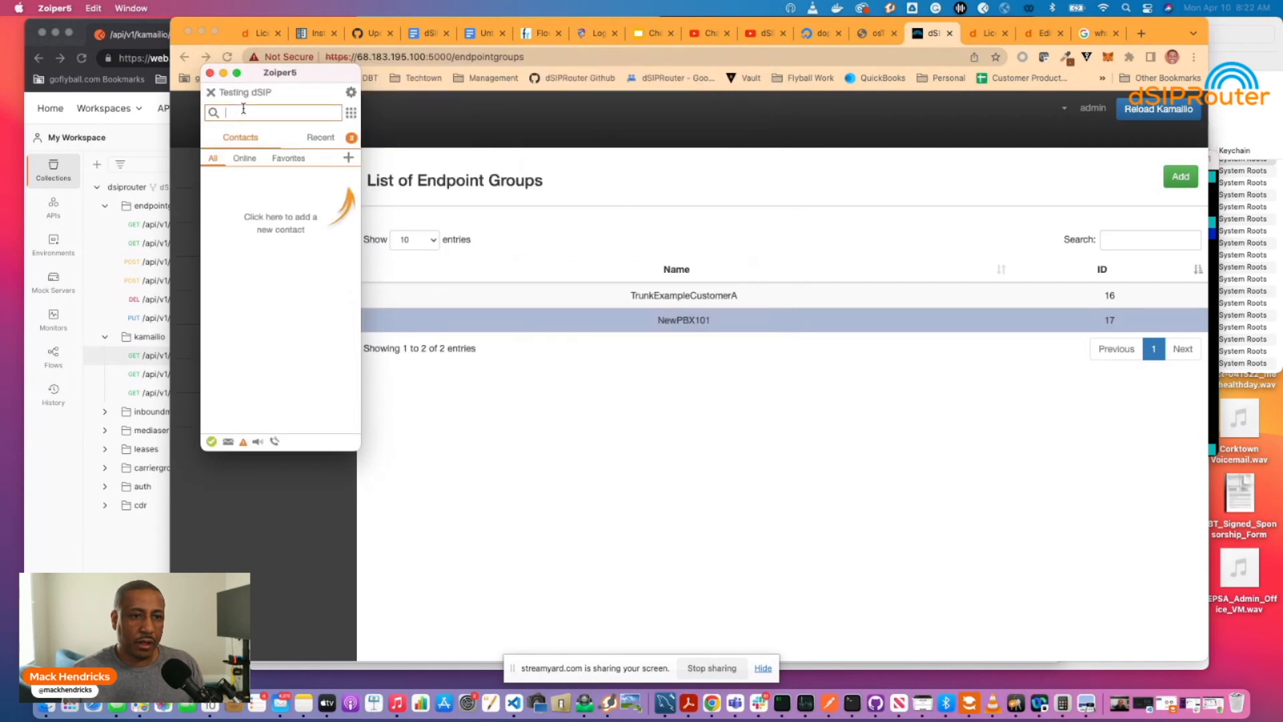
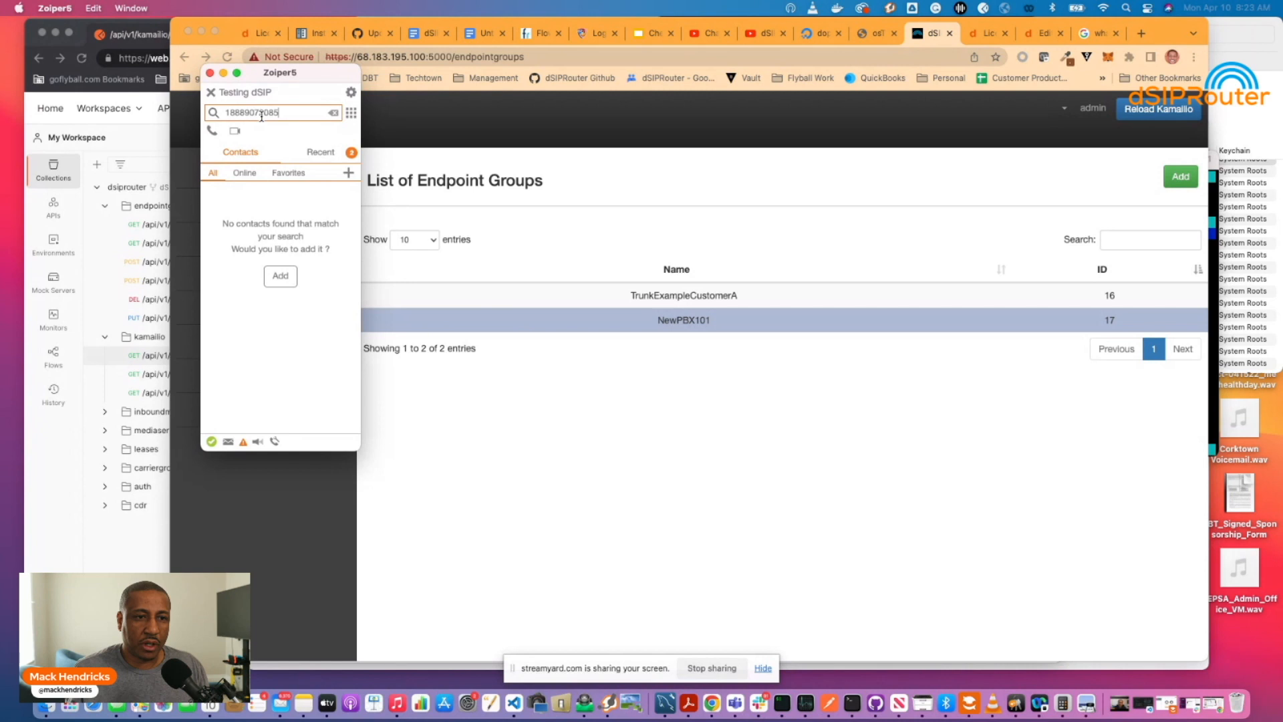
key(Return)
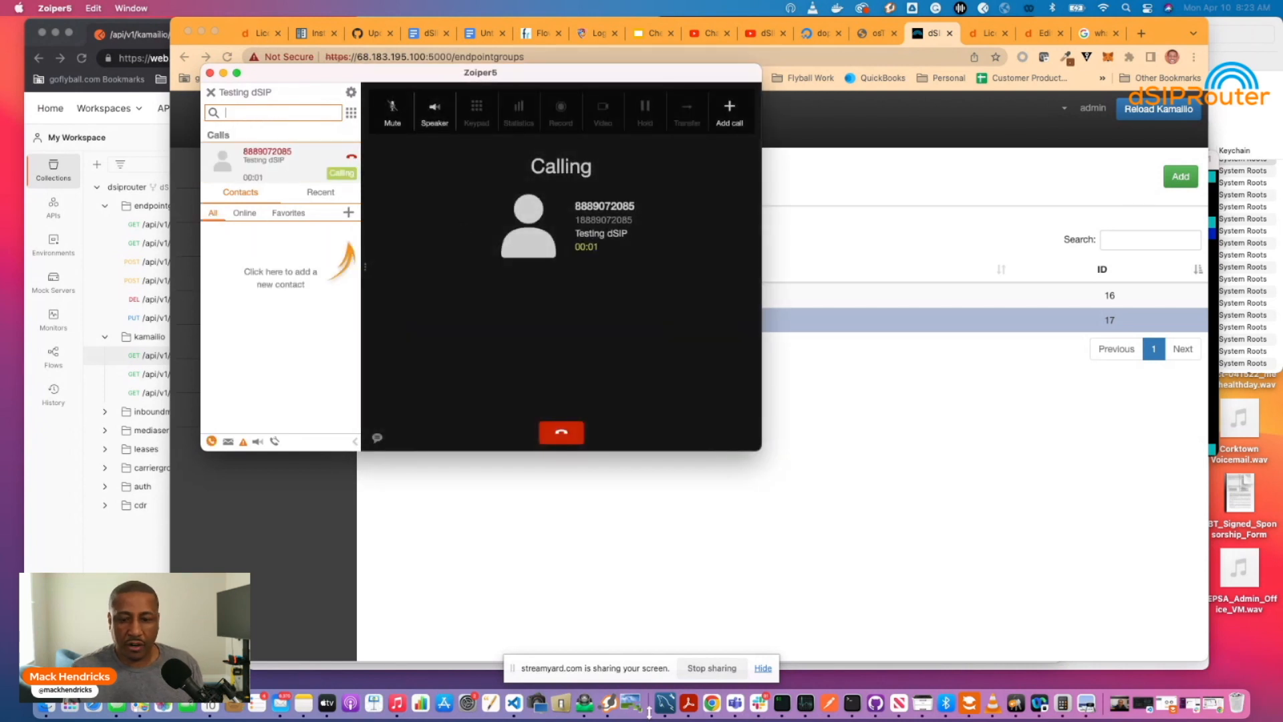
Open the call's sngrep flow and highlight caller, server 68.183.195.100 and far-end 52.41.52.34.
click(782, 703)
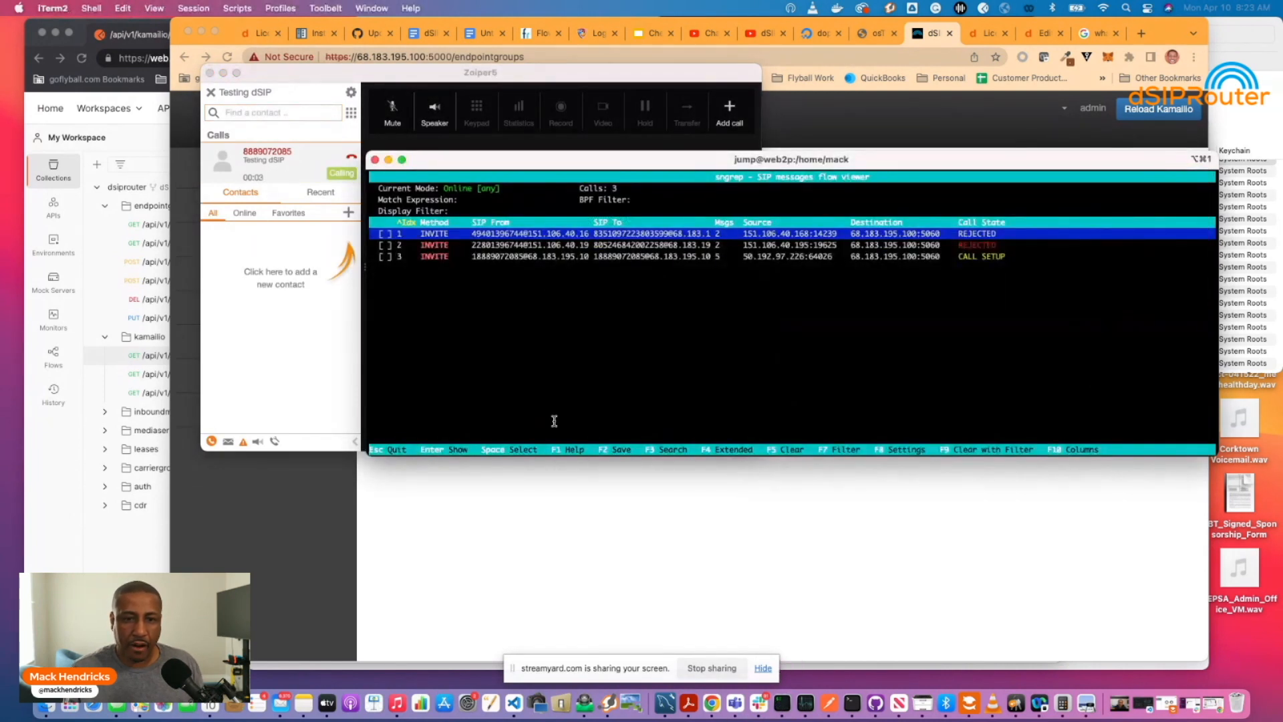
key(Down)
key(Down)
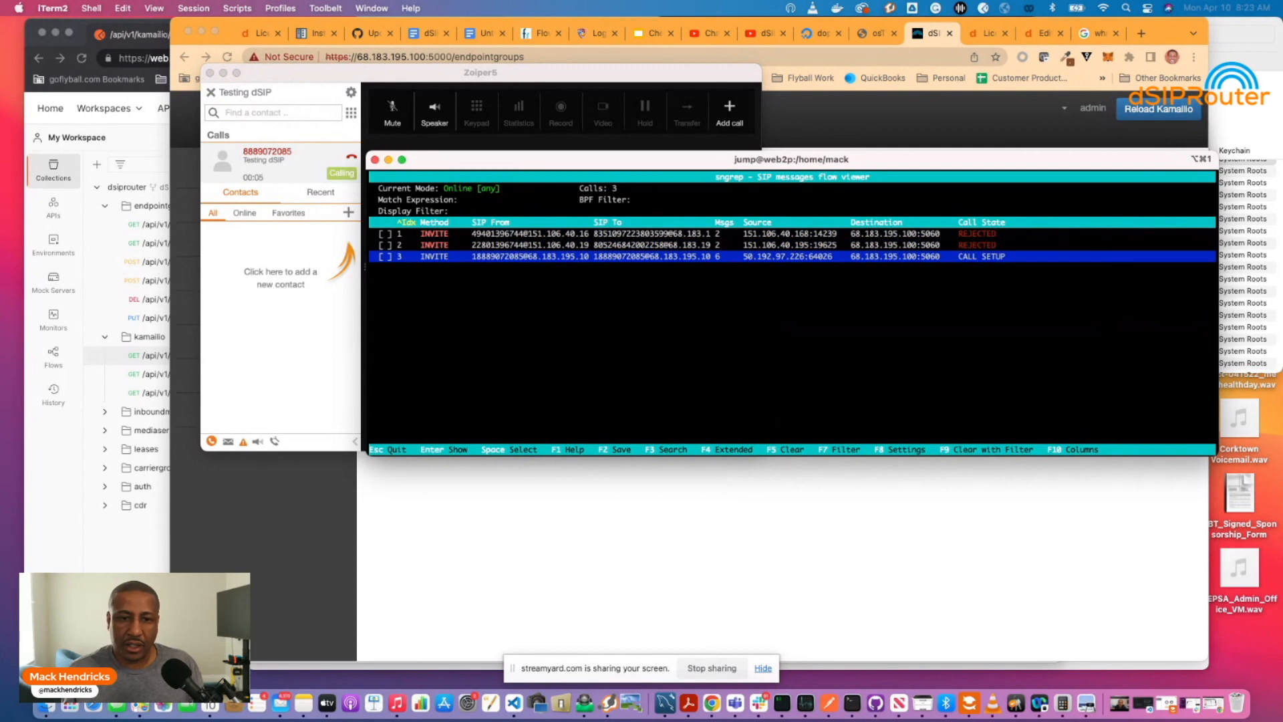
key(Return)
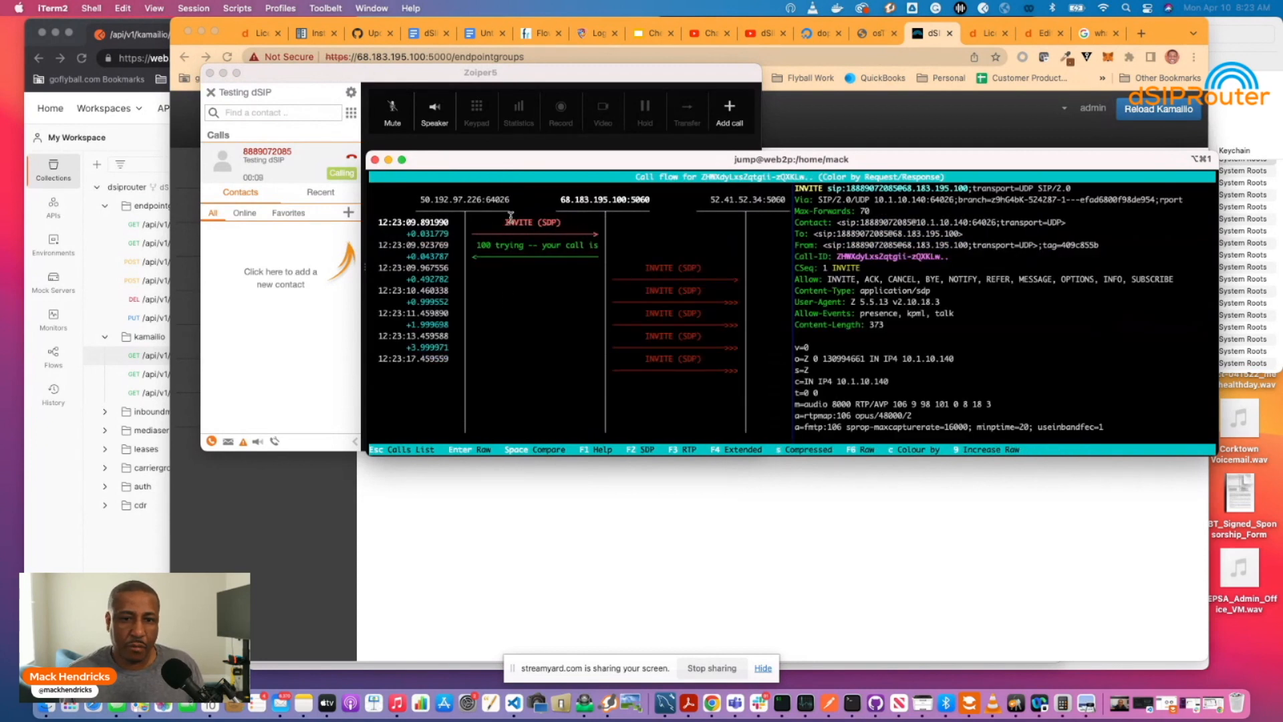
drag(420, 199, 512, 202)
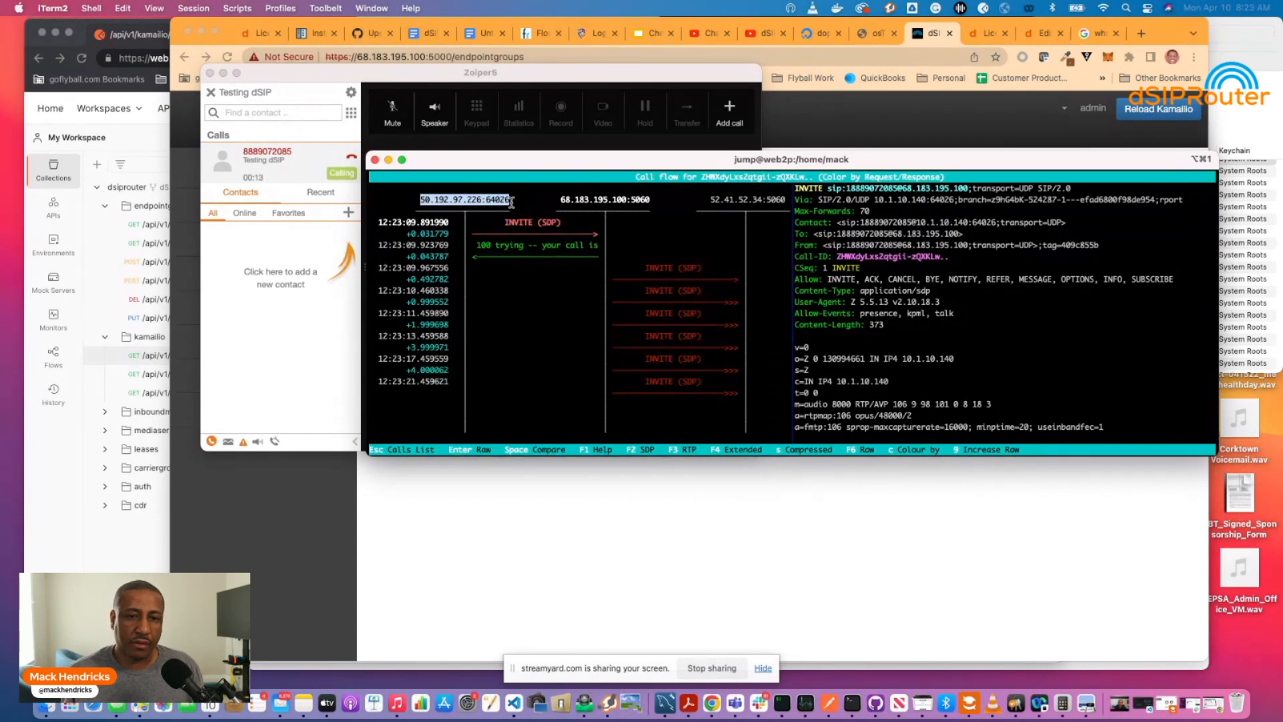
drag(561, 201, 637, 203)
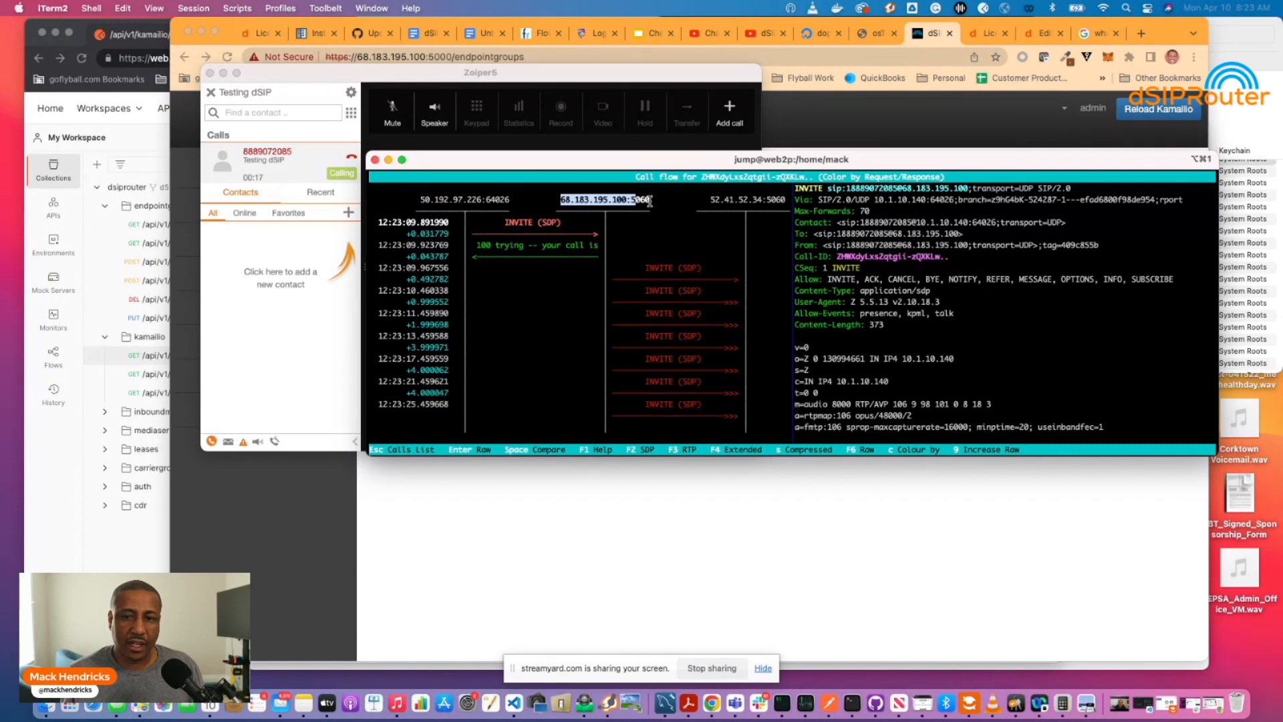
drag(710, 200, 782, 202)
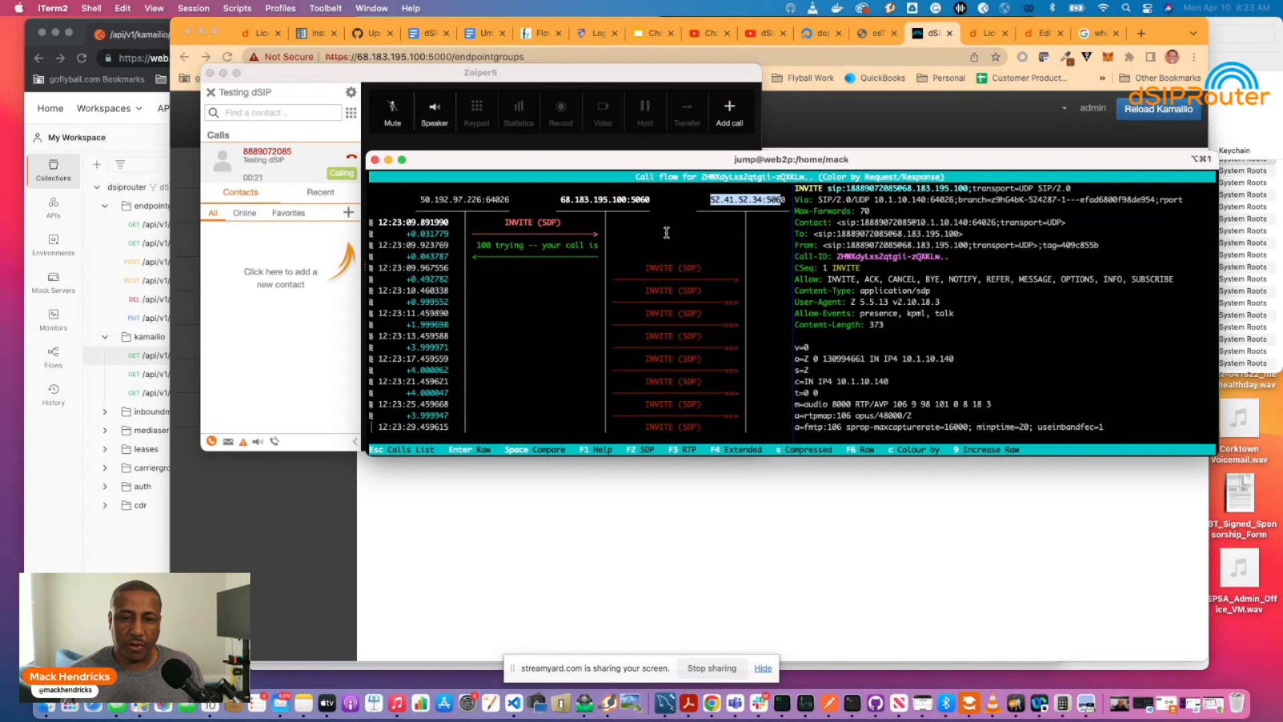
Inspect the INVITE relayed to 52.41.52.34, including the dialed number, then show dSIPRouter.
key(Down)
key(Down)
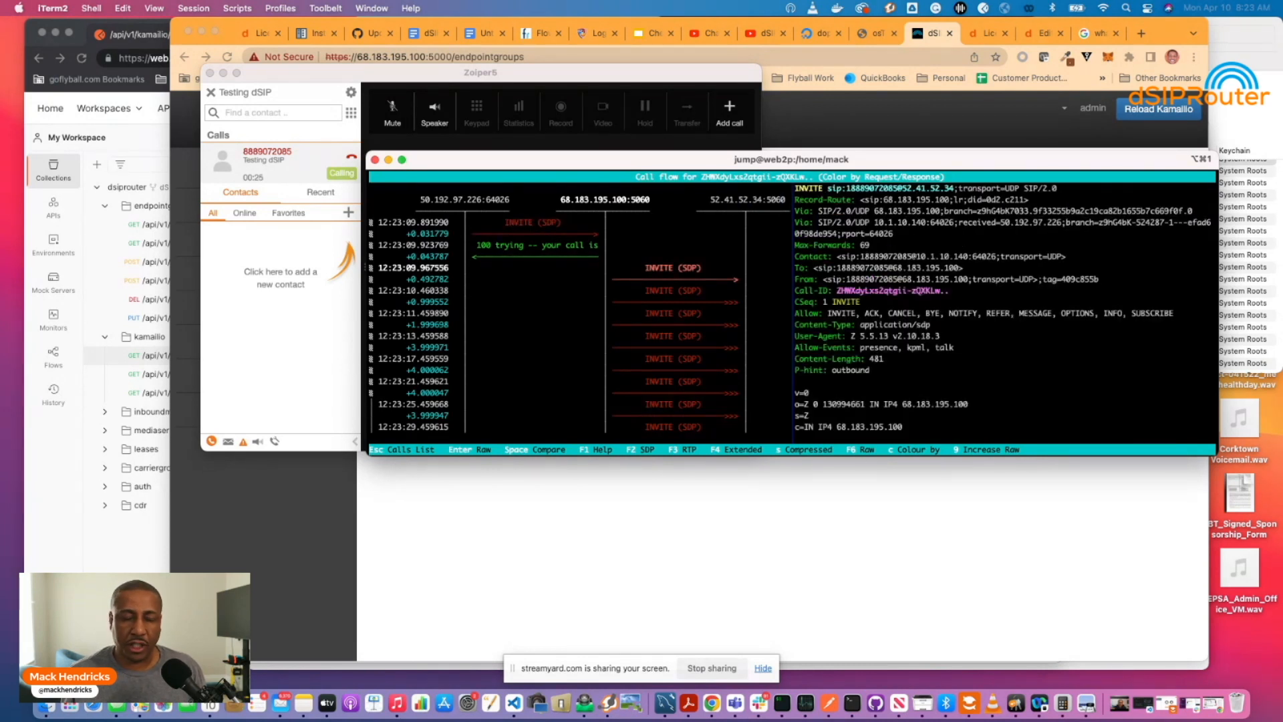
key(Up)
key(Up)
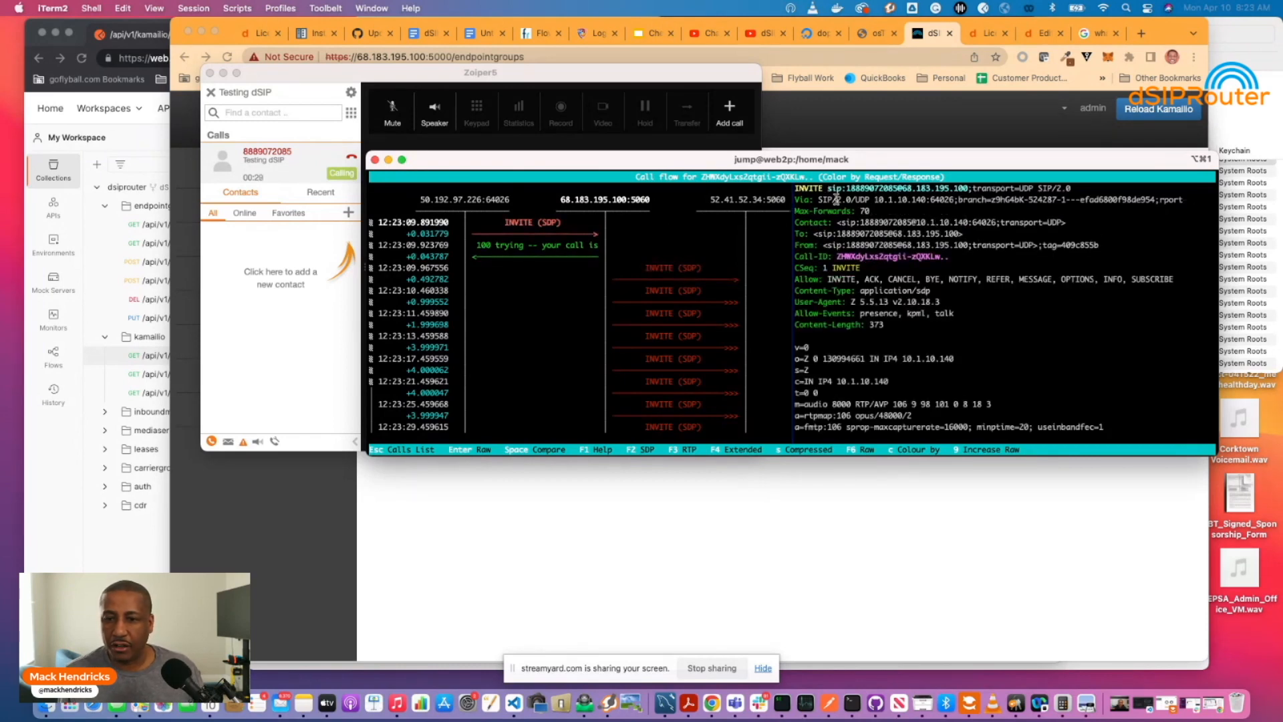
drag(847, 188, 899, 187)
key(Down)
key(Down)
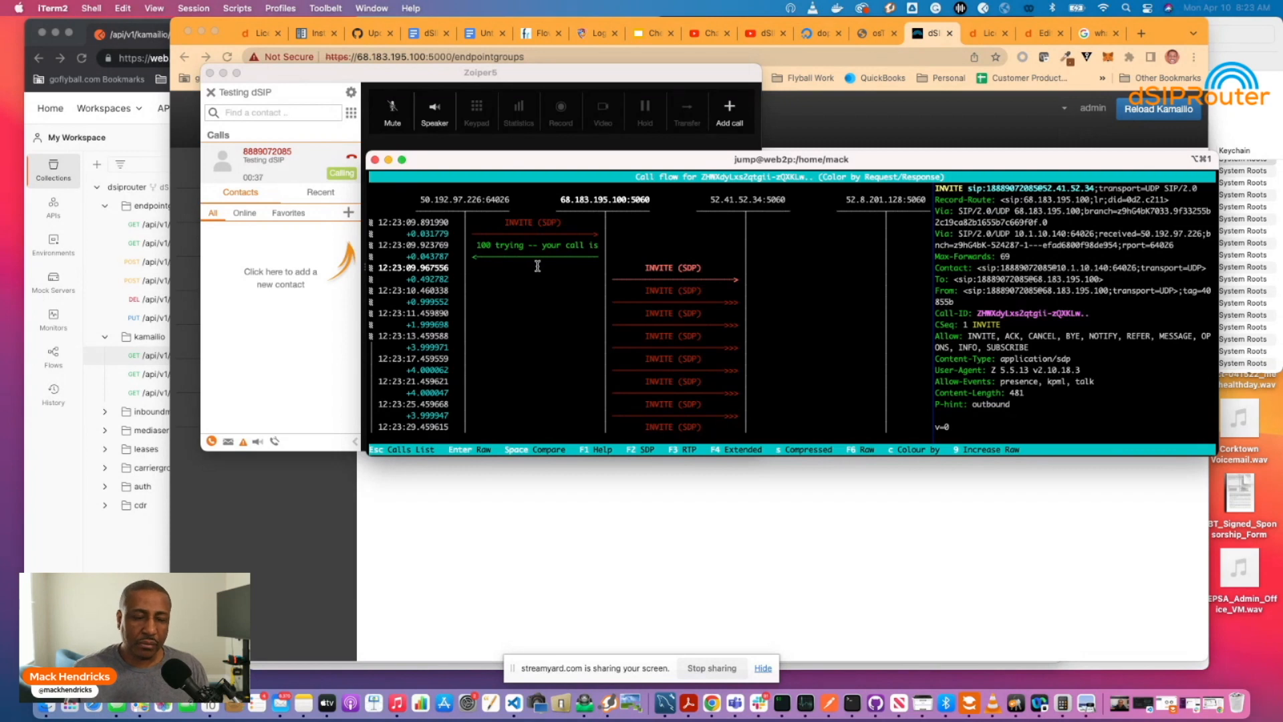
click(565, 542)
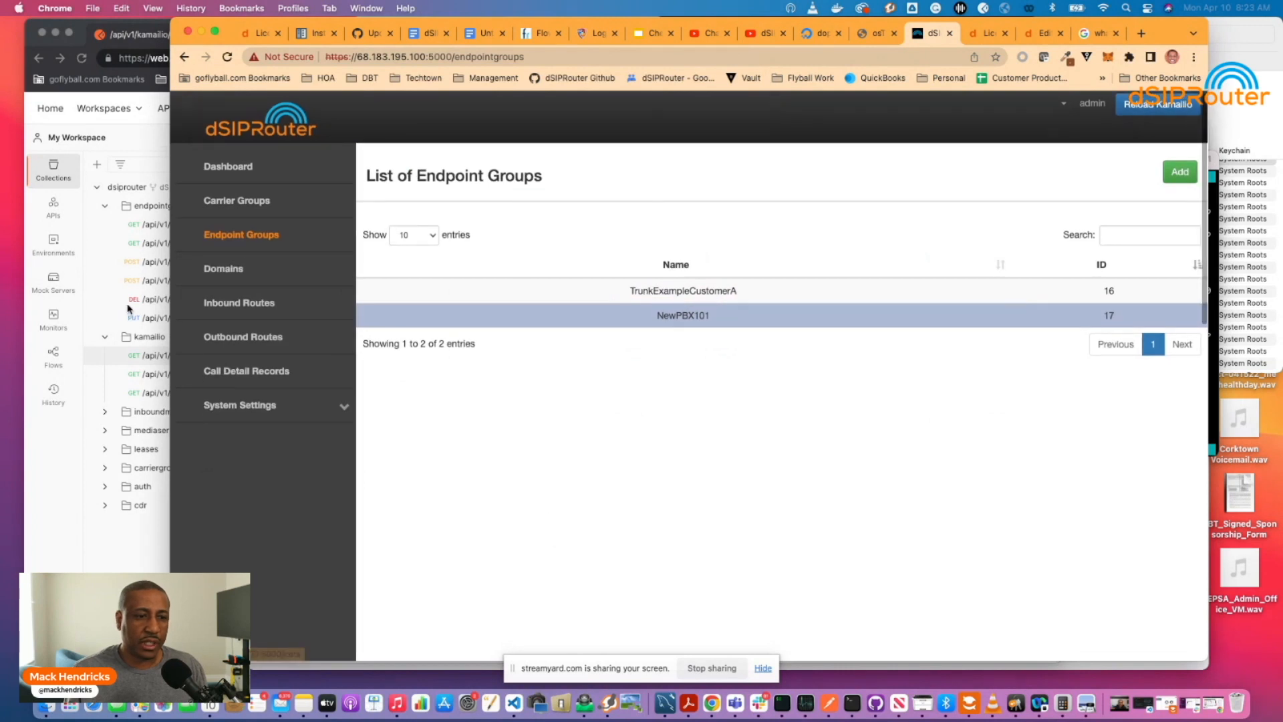
Send DELETE /api/v1/endpointgroups/16 in Postman, noting kamreload is true.
click(125, 309)
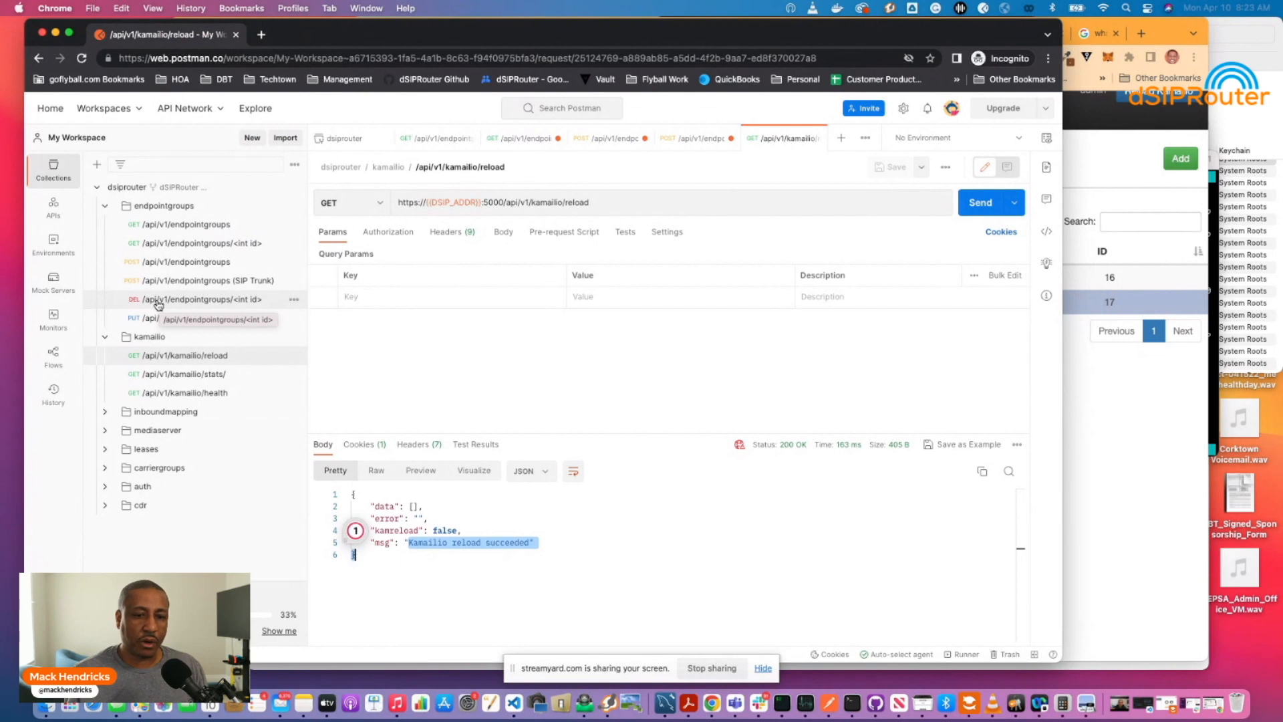
click(158, 305)
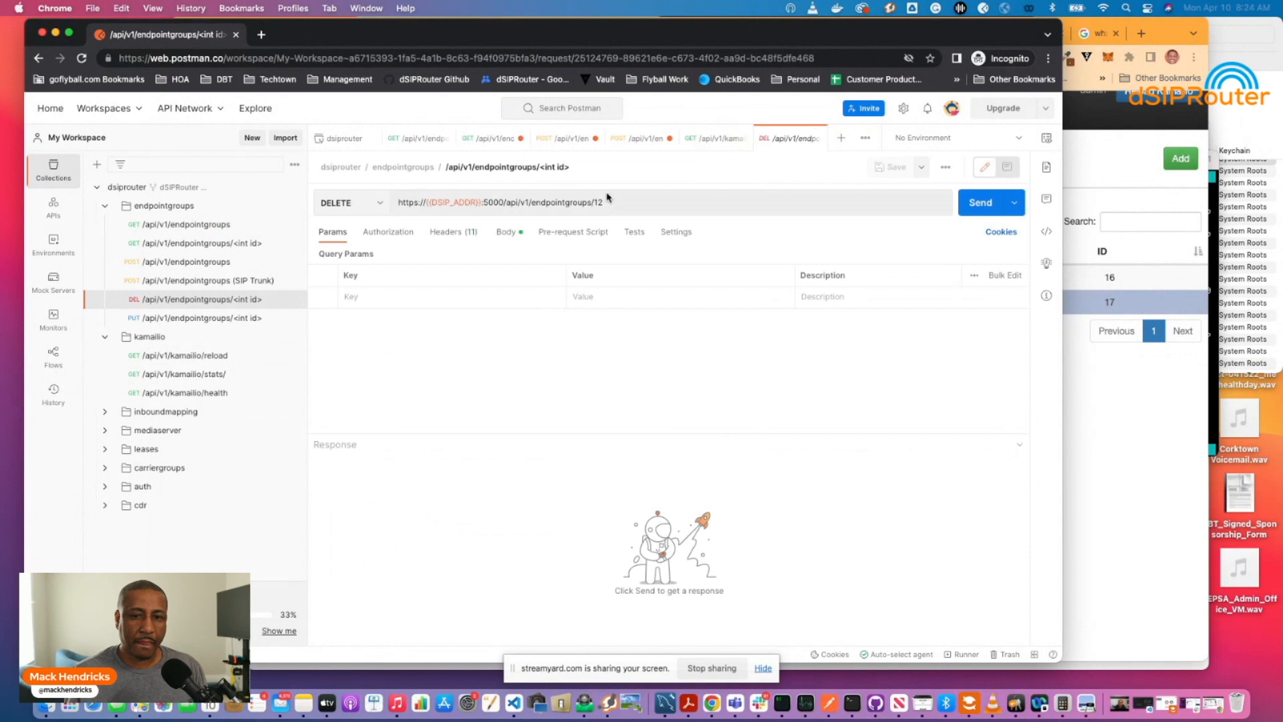
click(617, 202)
key(BackSpace)
text(6)
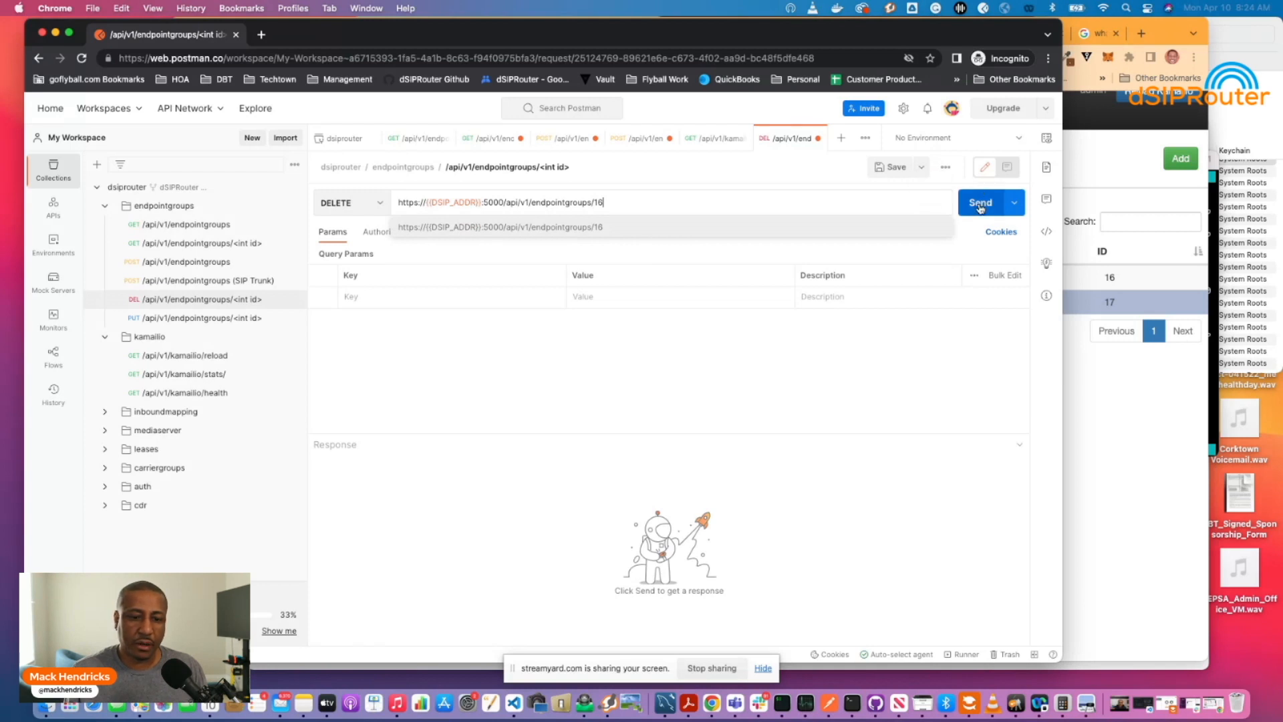
click(980, 206)
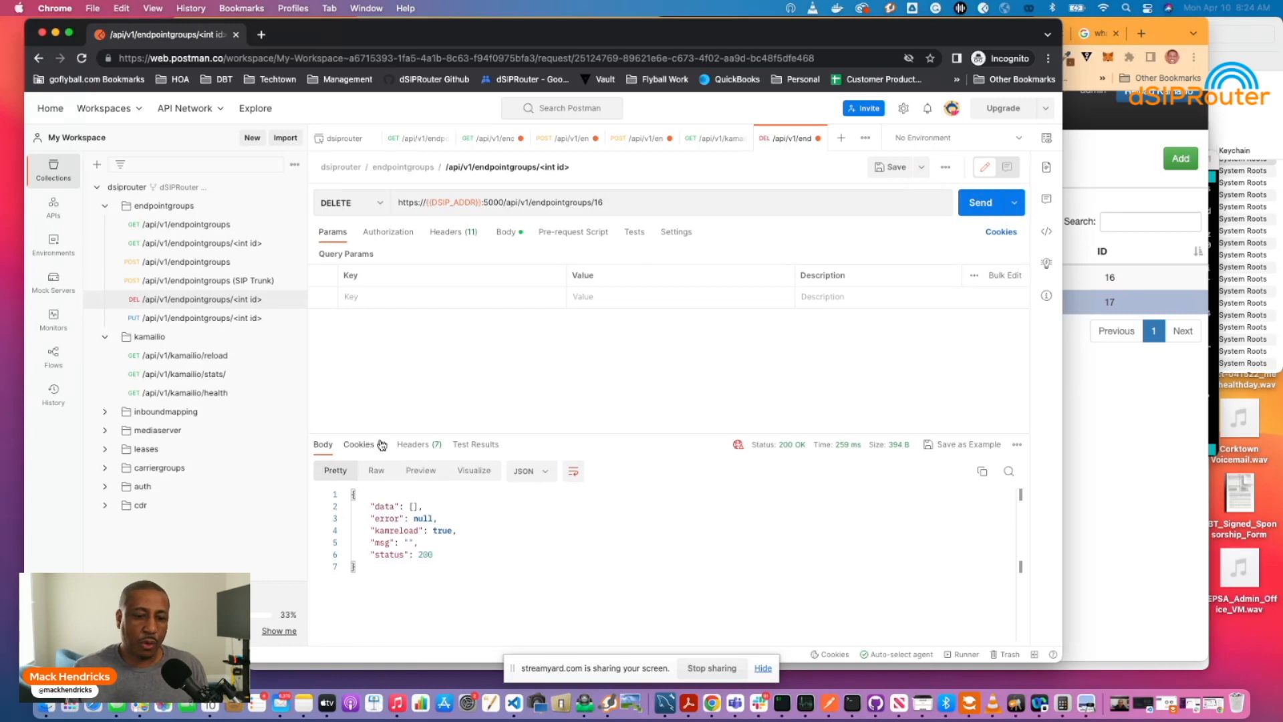
drag(366, 535, 467, 535)
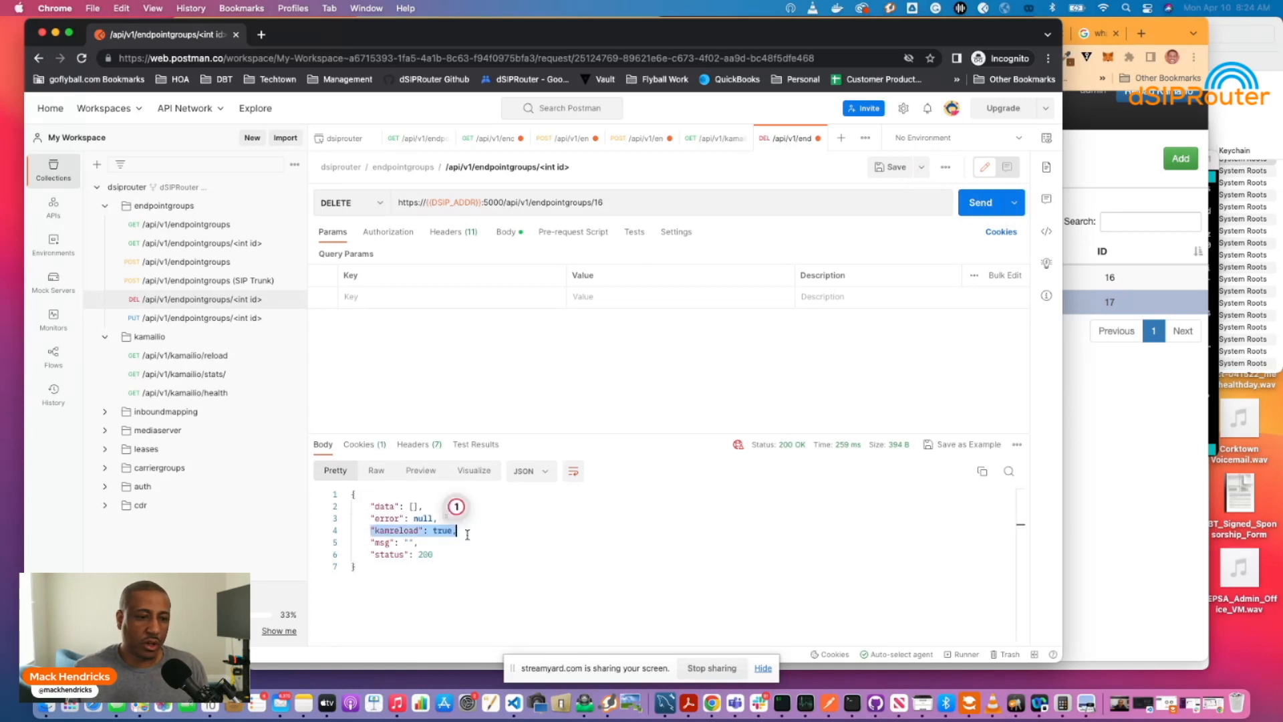
Send the GET kamailio/reload request, then bring sngrep forward.
click(157, 363)
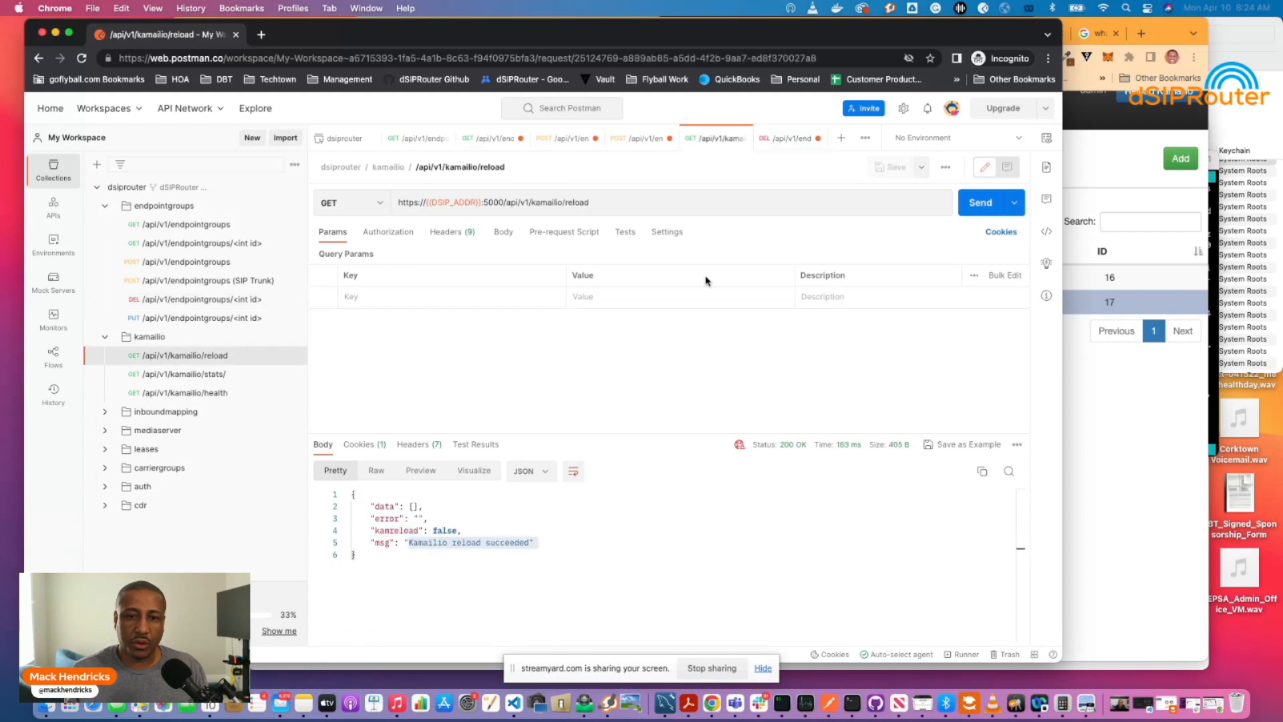
click(976, 210)
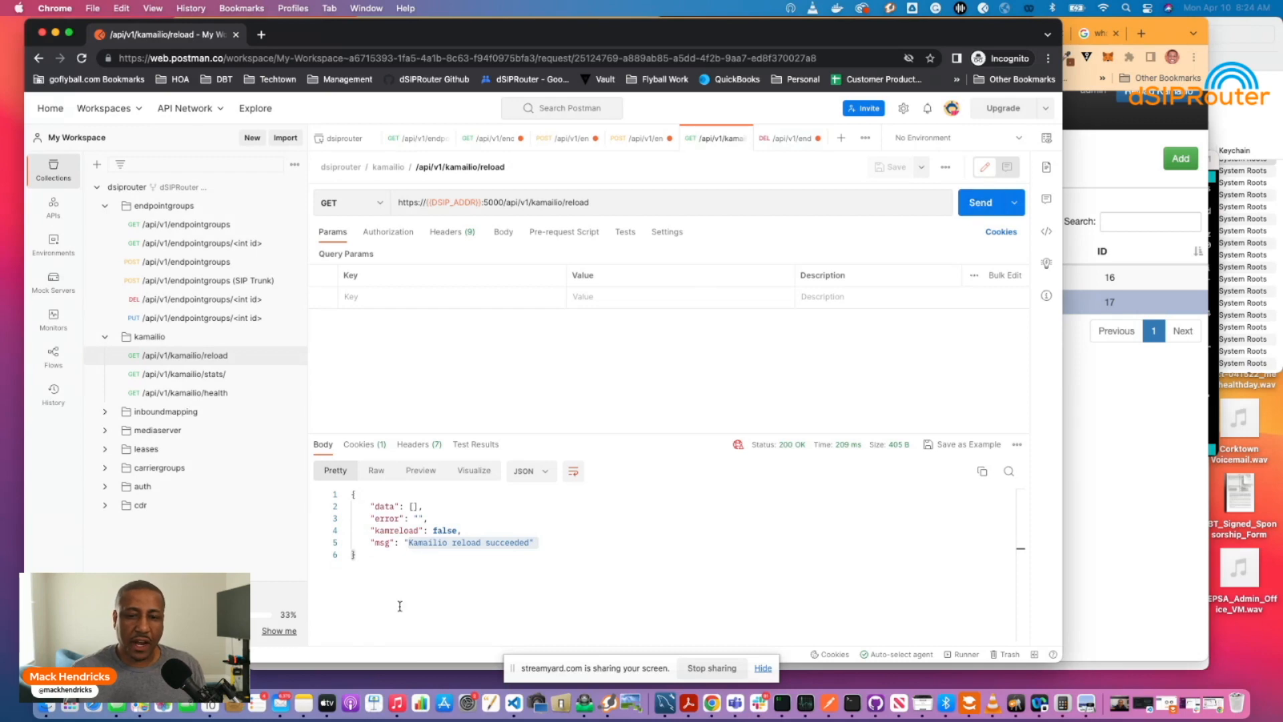
click(784, 703)
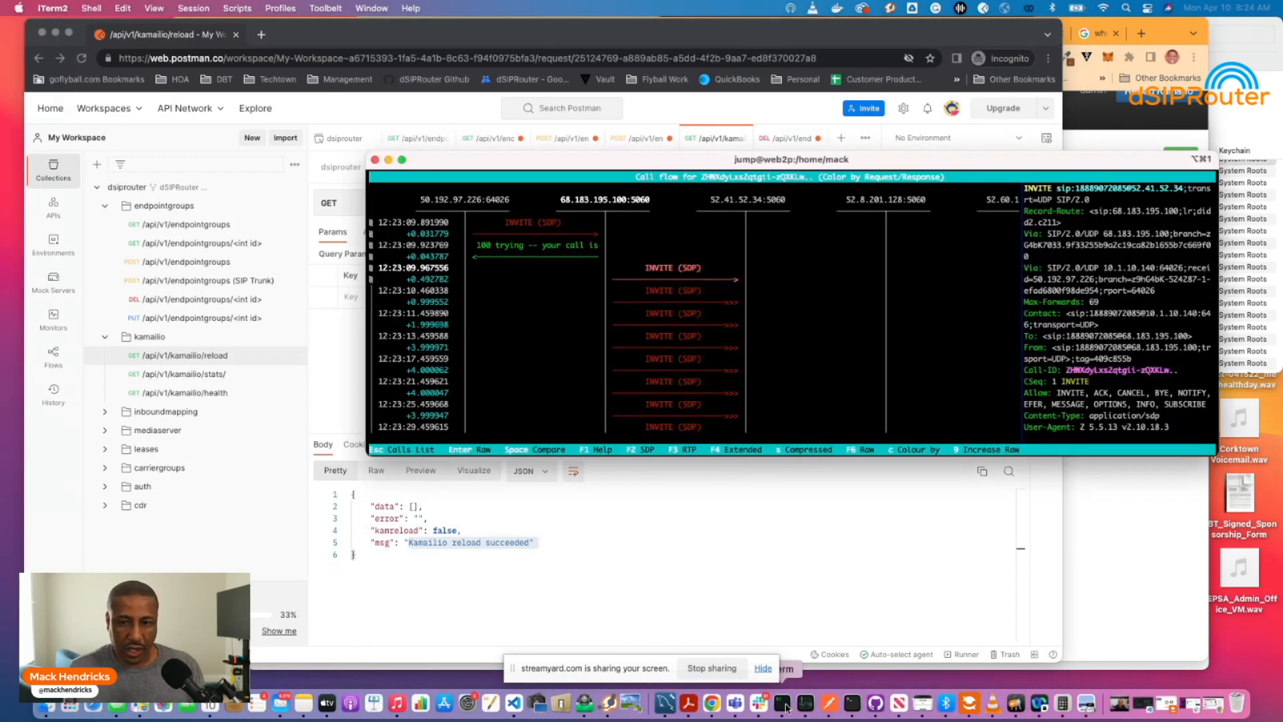
Clear sngrep's call list, hang up the ringing call, and view its cancelled flow.
key(Escape)
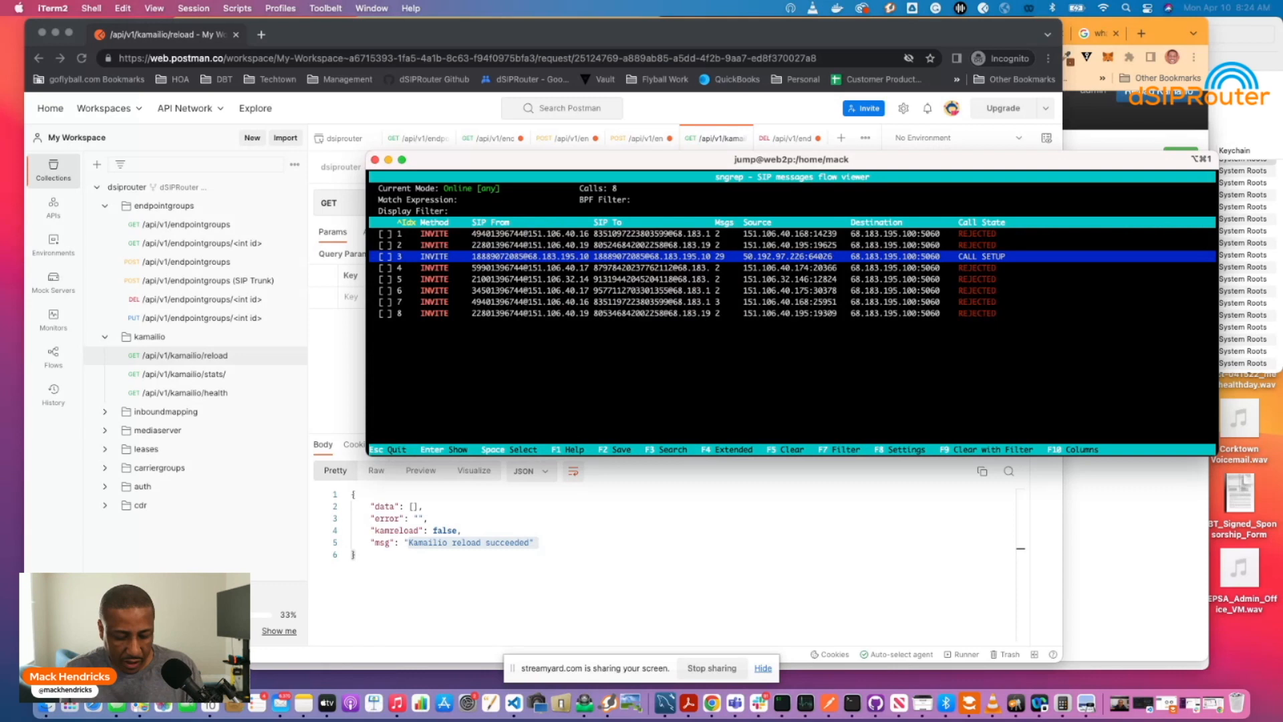
key(Down)
key(Down)
key(Down)
key(Down)
key(Down)
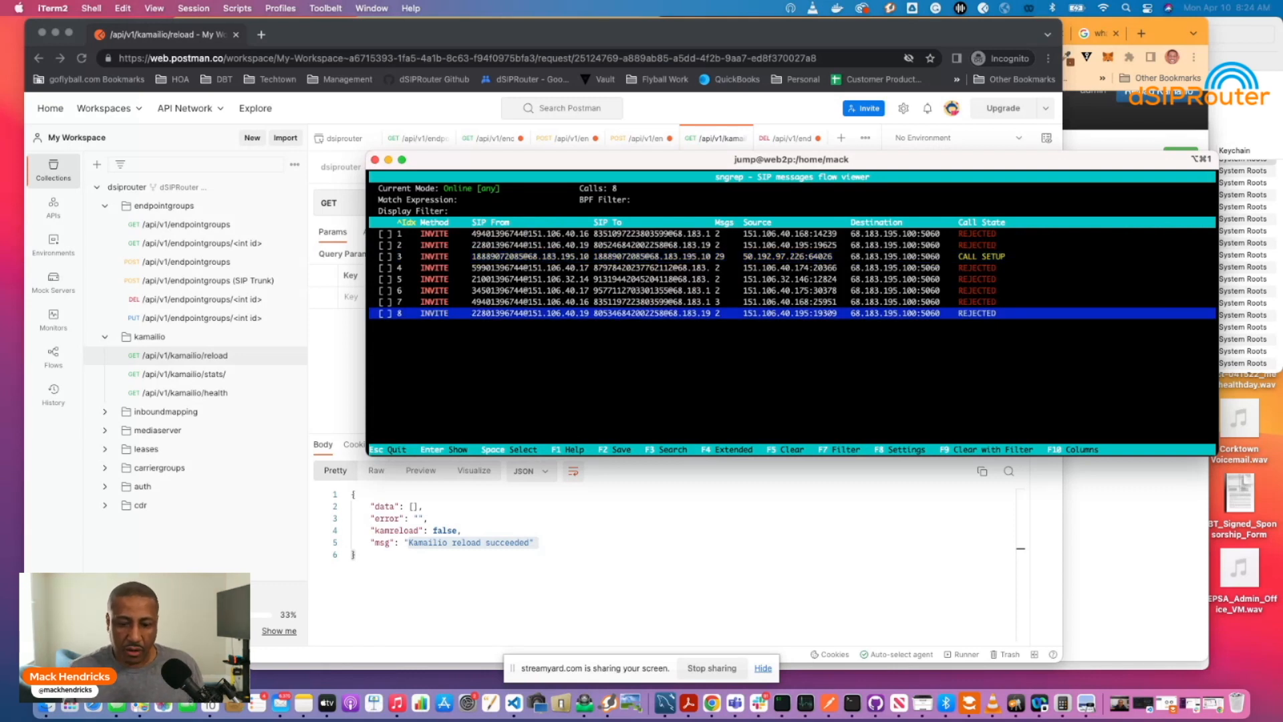
key(F5)
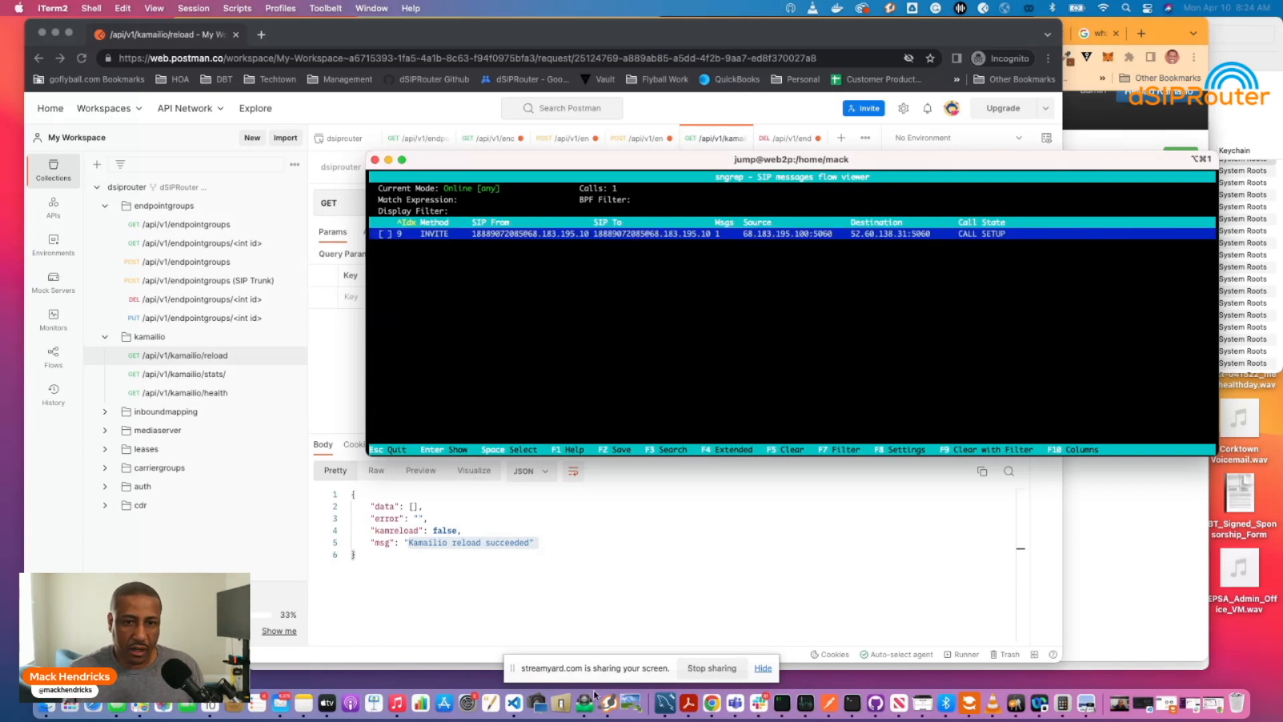
click(607, 703)
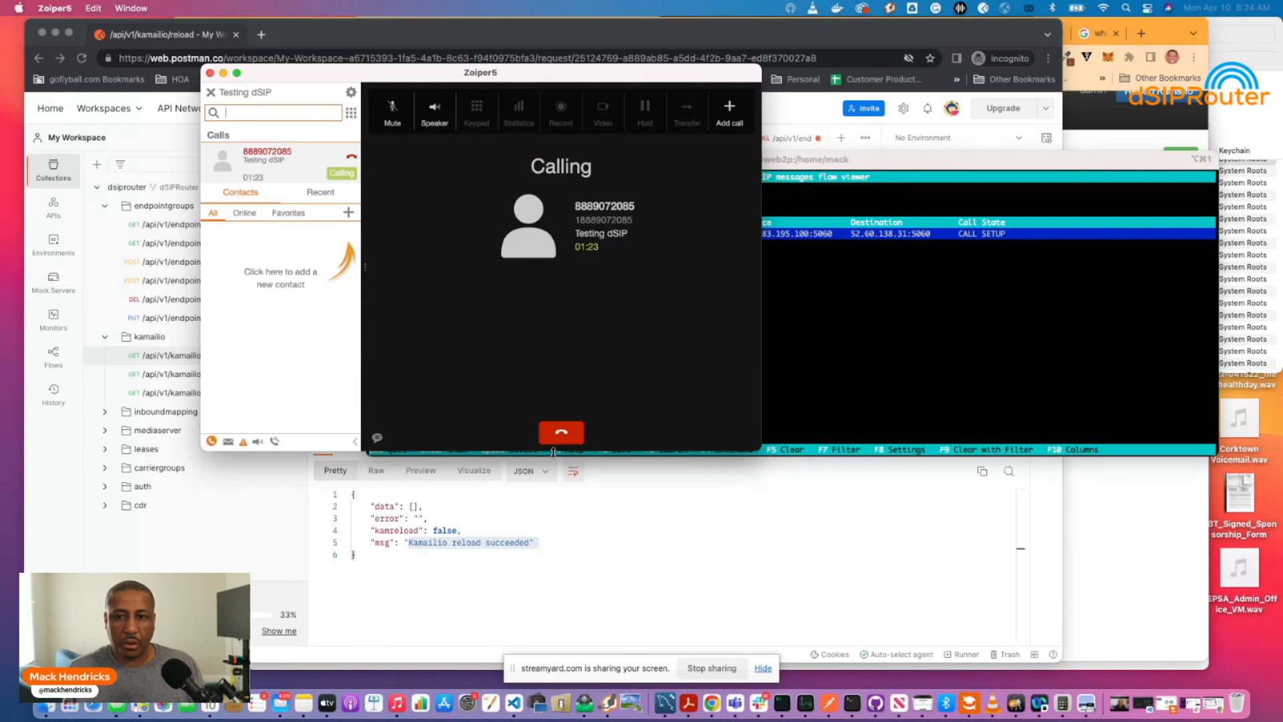
click(561, 433)
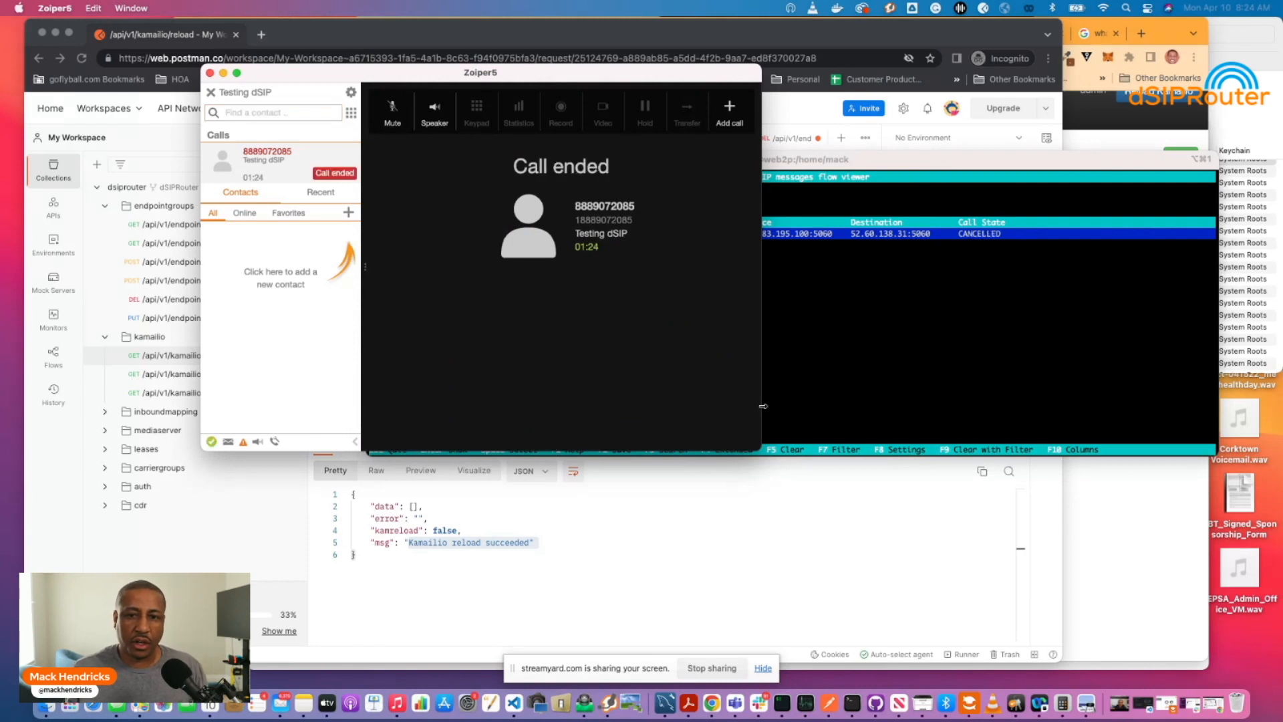
click(849, 375)
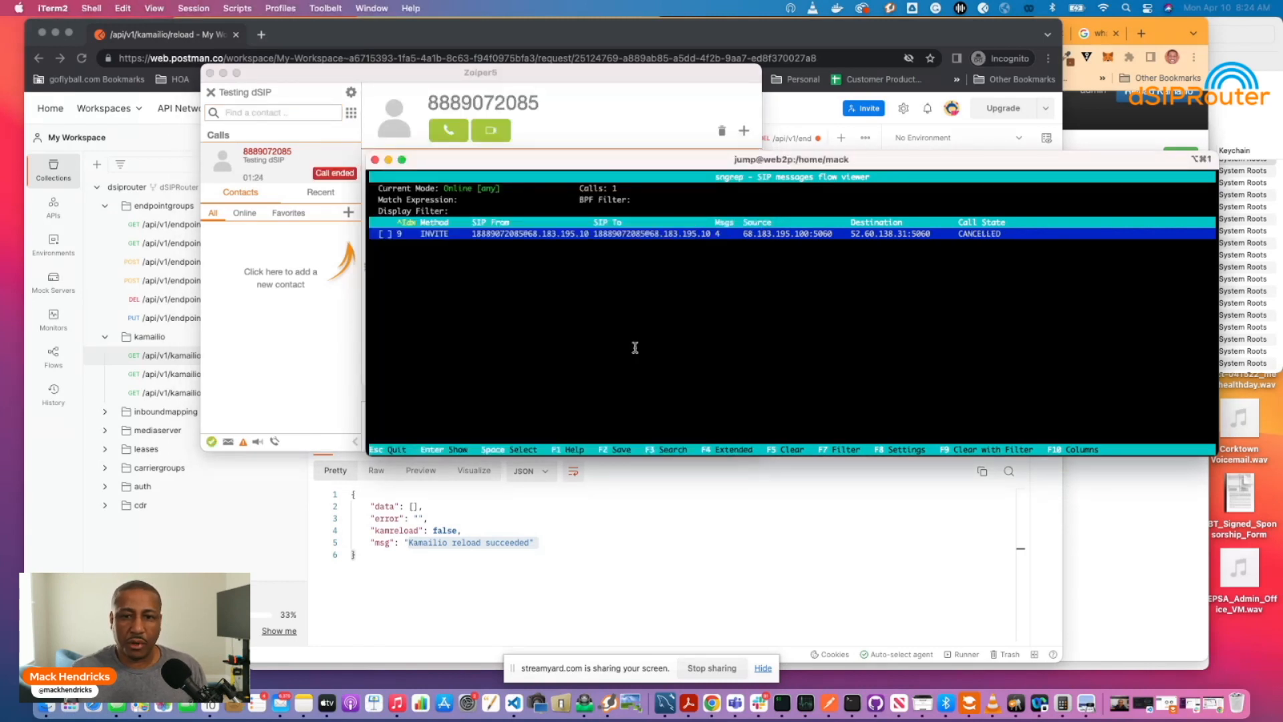
key(Return)
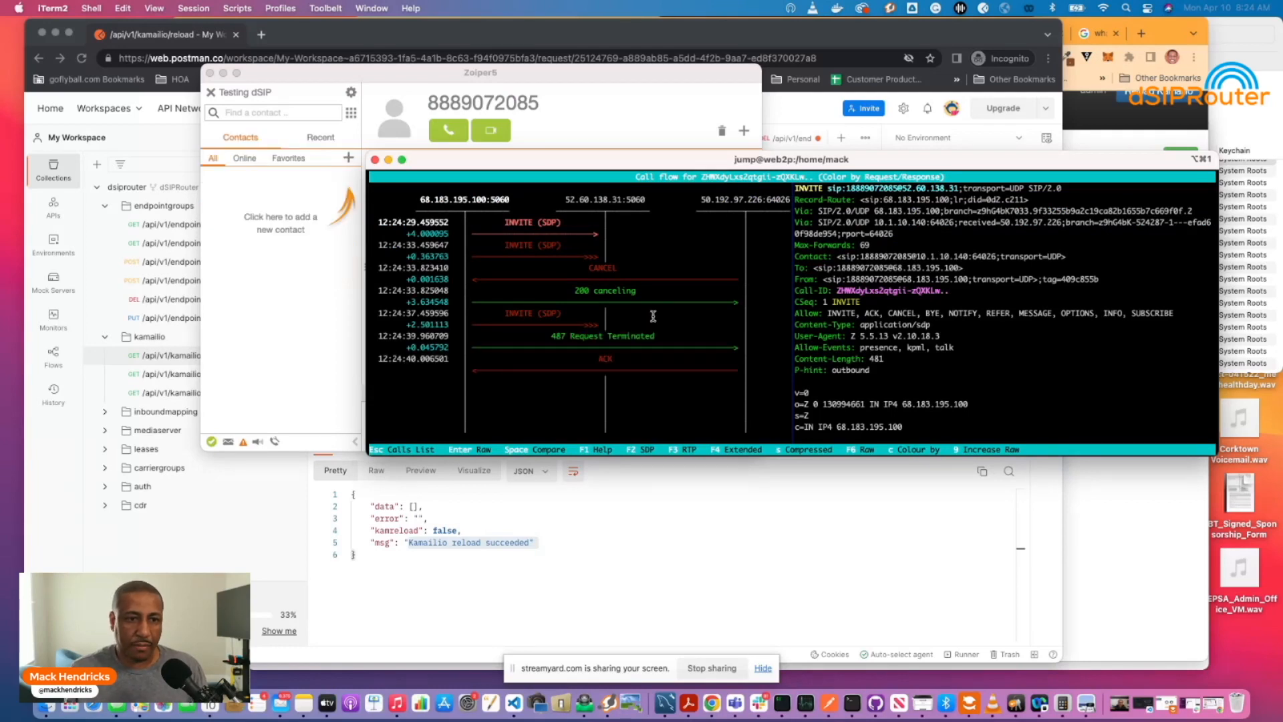
key(Escape)
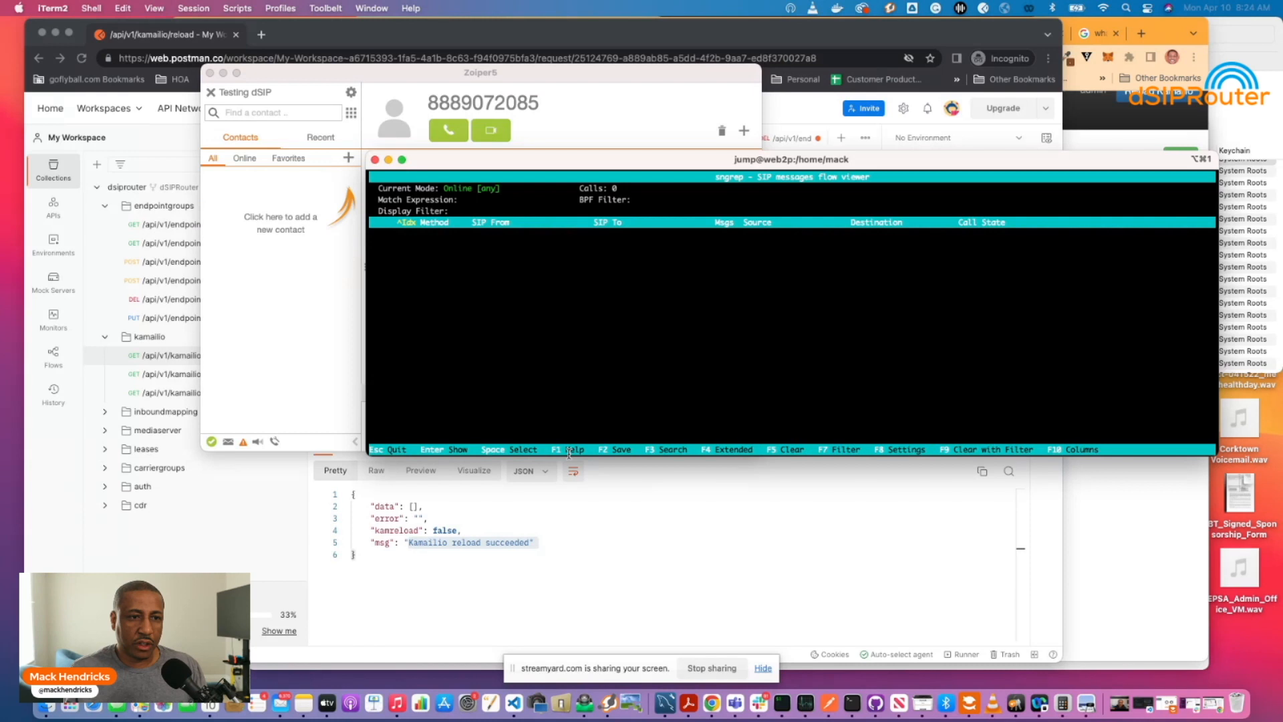
Place a new test call from Zoiper to the 11-digit number.
click(253, 113)
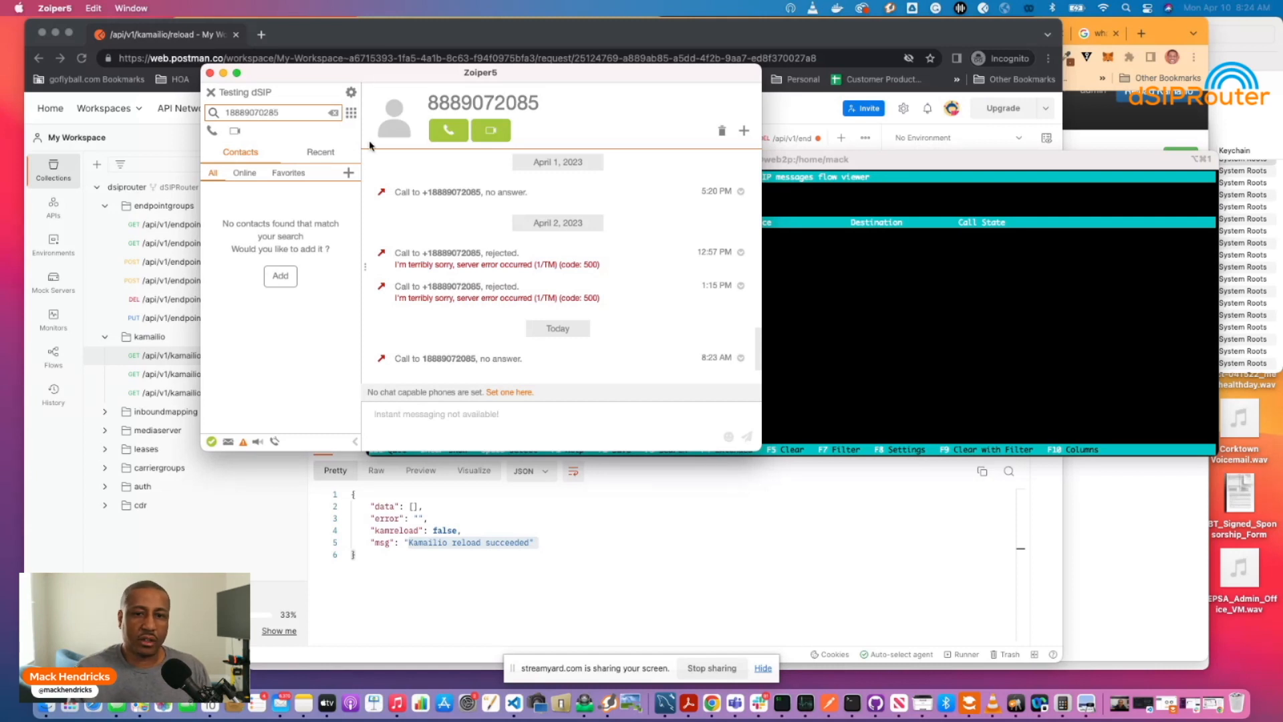
key(Return)
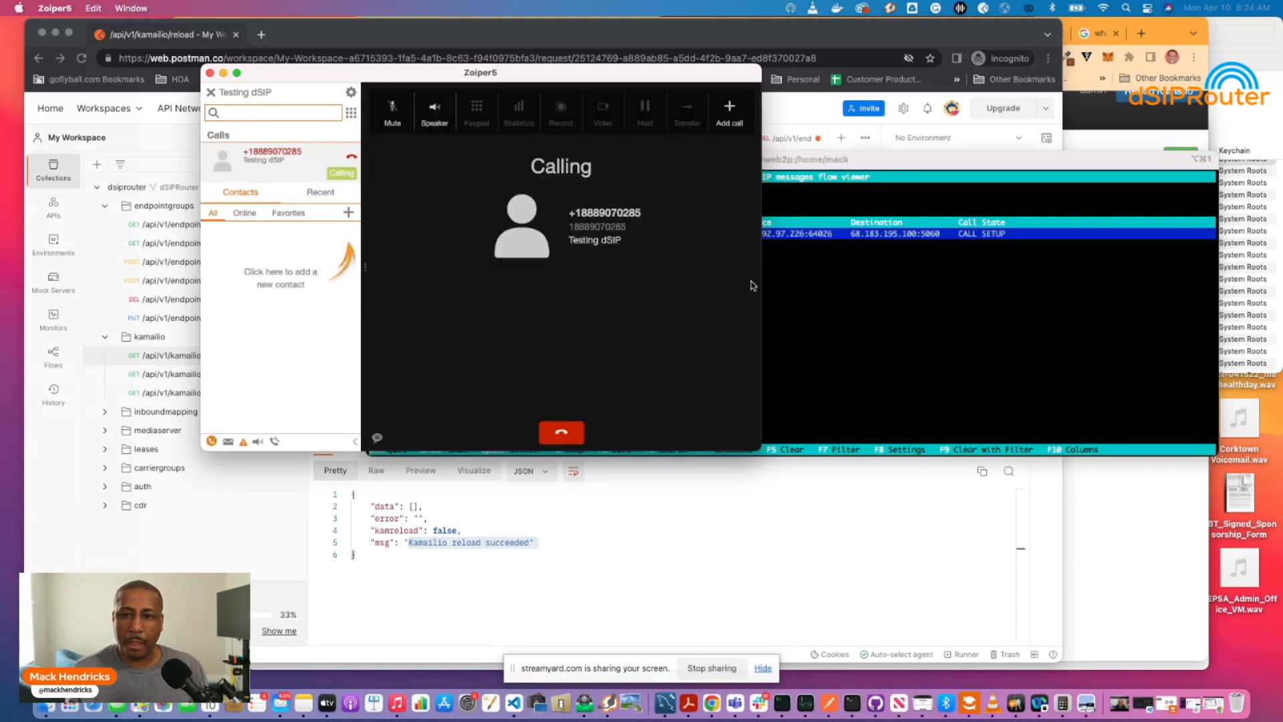
Step through the new call's repeated INVITEs and 100 Trying replies in sngrep.
click(826, 314)
key(Return)
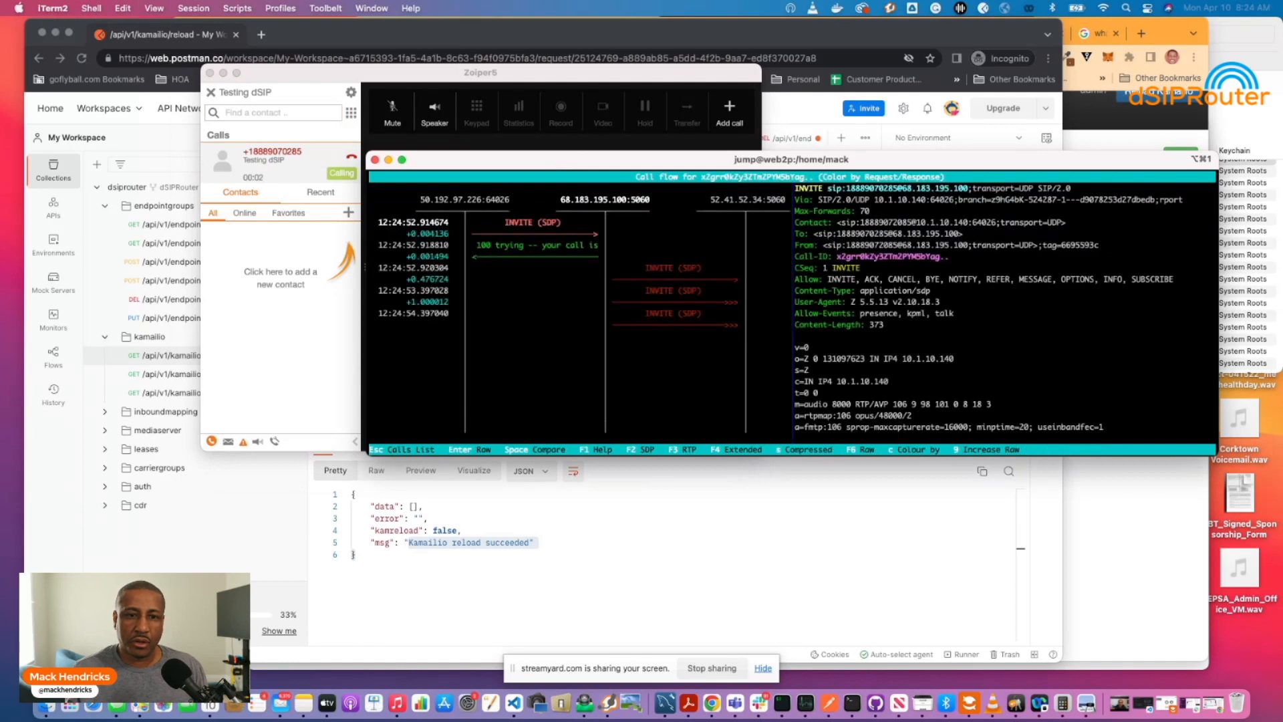
key(Down)
key(Down)
key(Down)
key(Up)
key(Up)
key(Up)
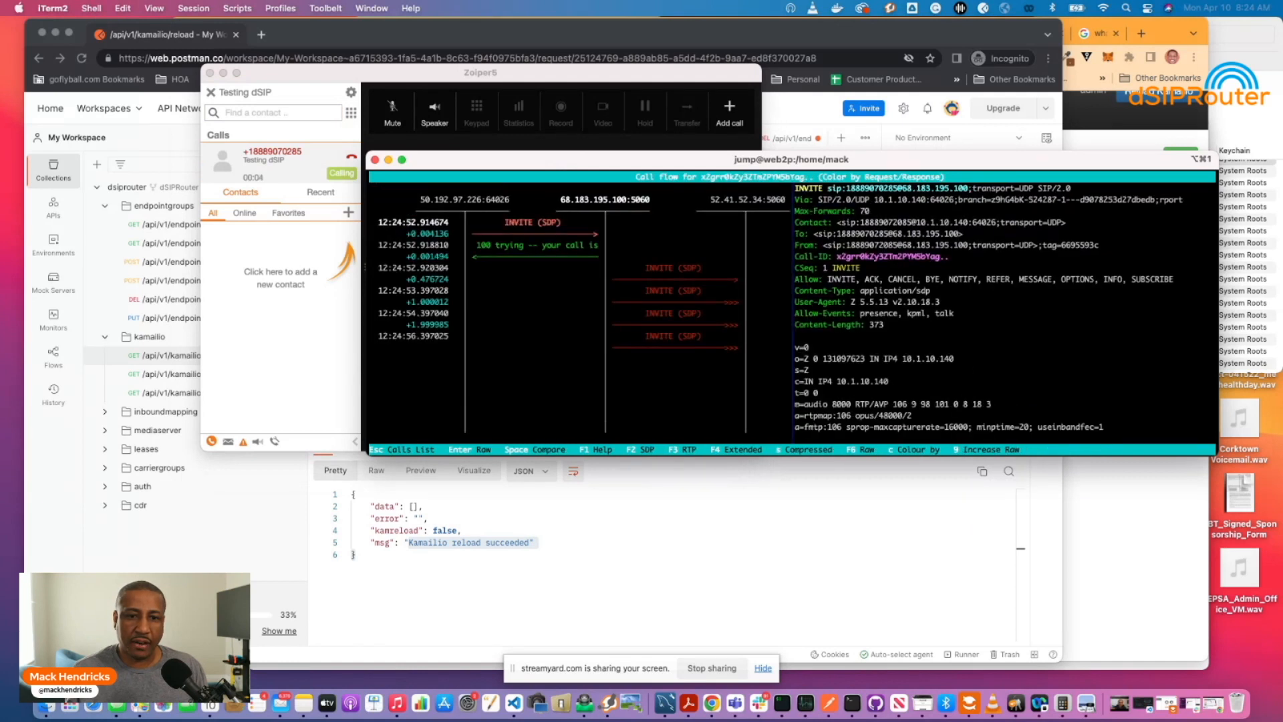
key(Down)
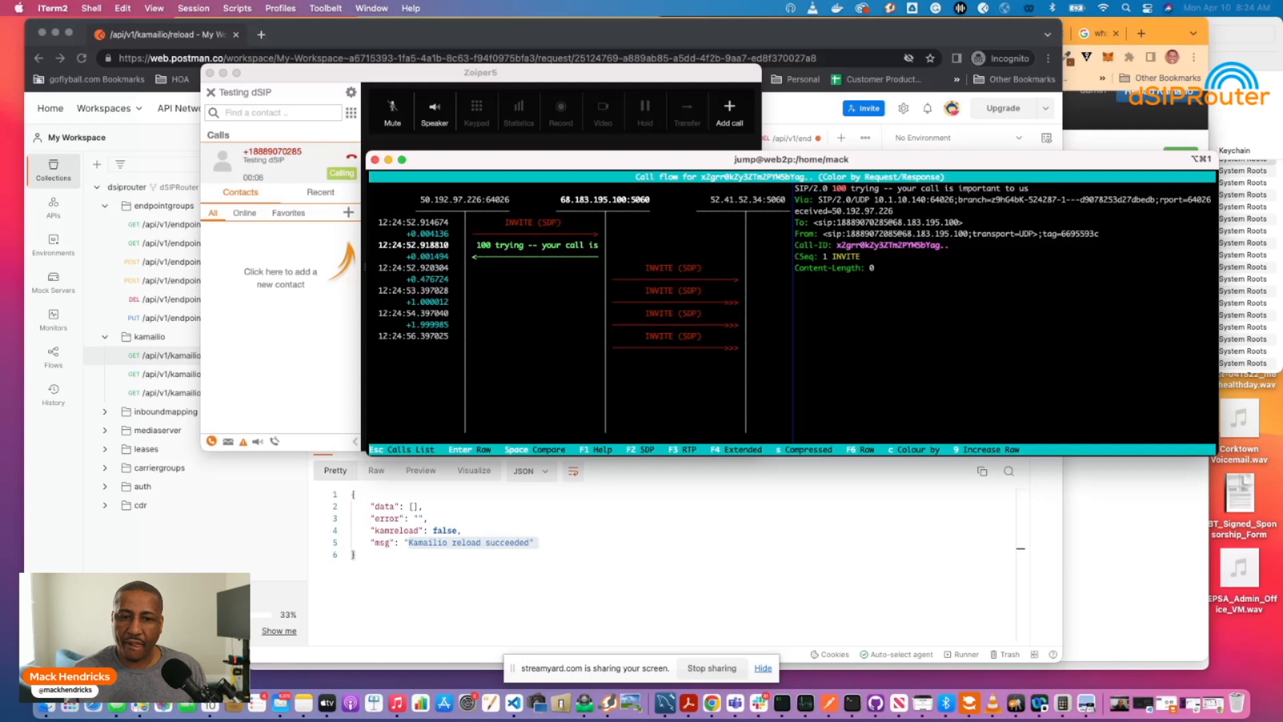
key(Down)
key(Up)
key(Up)
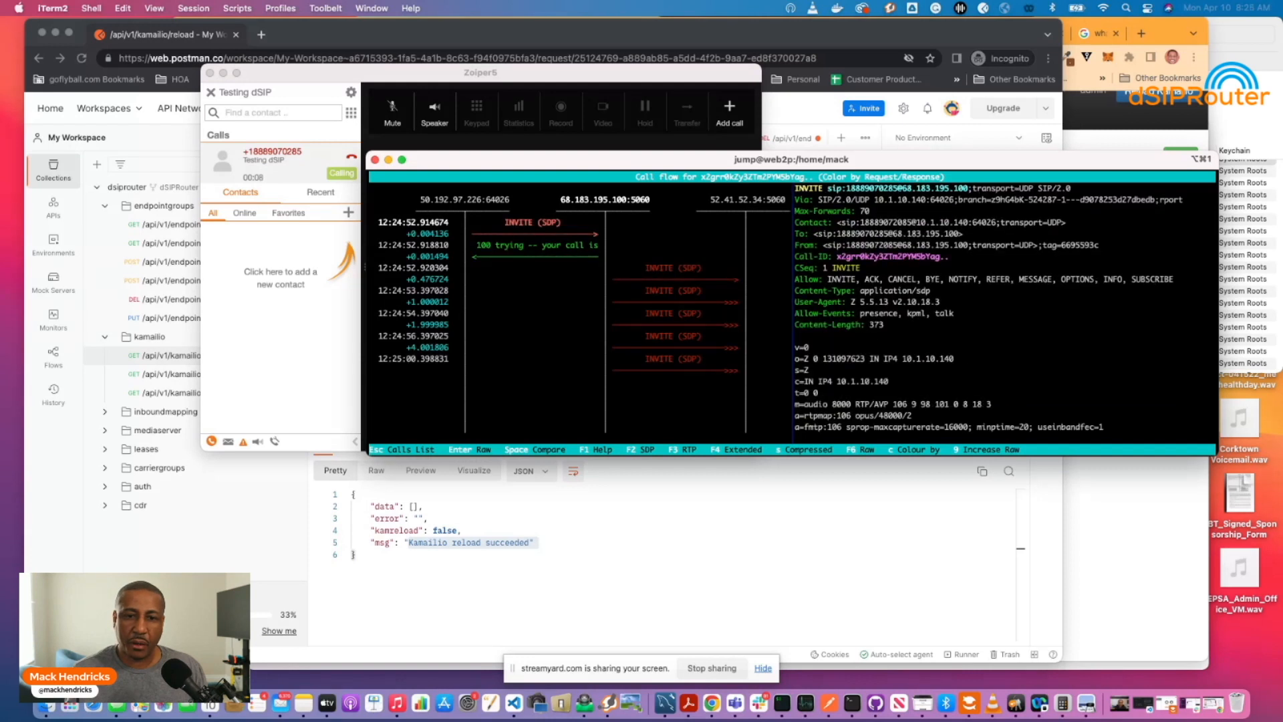
key(Down)
key(Down)
key(Down)
key(Down)
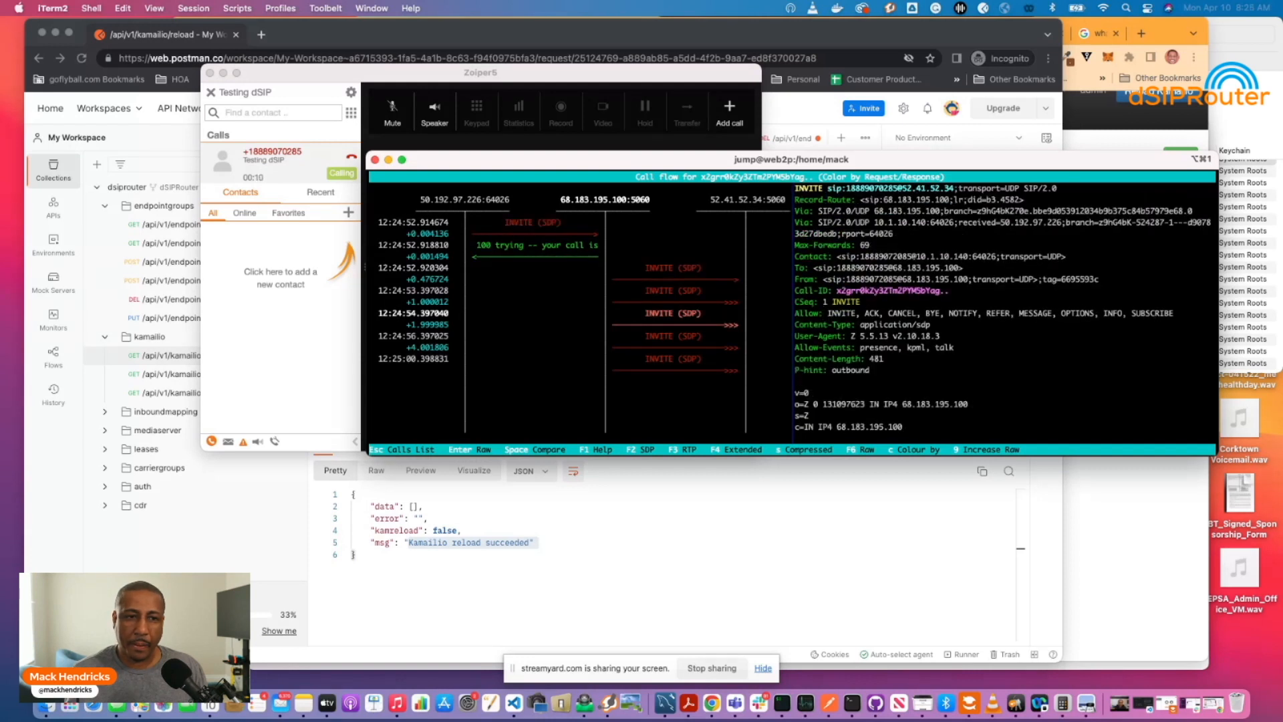
key(Up)
key(Up)
key(Up)
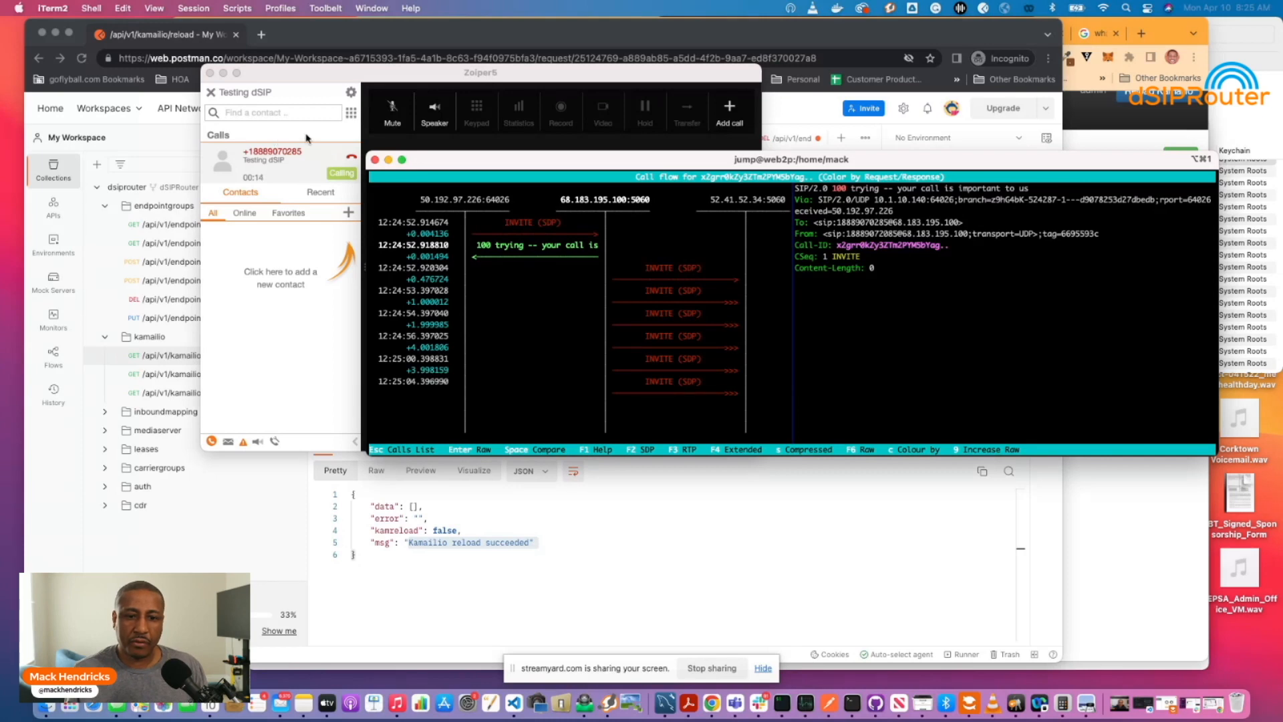
Hang up the test call and bring the dSIPRouter admin page forward.
click(327, 150)
click(560, 433)
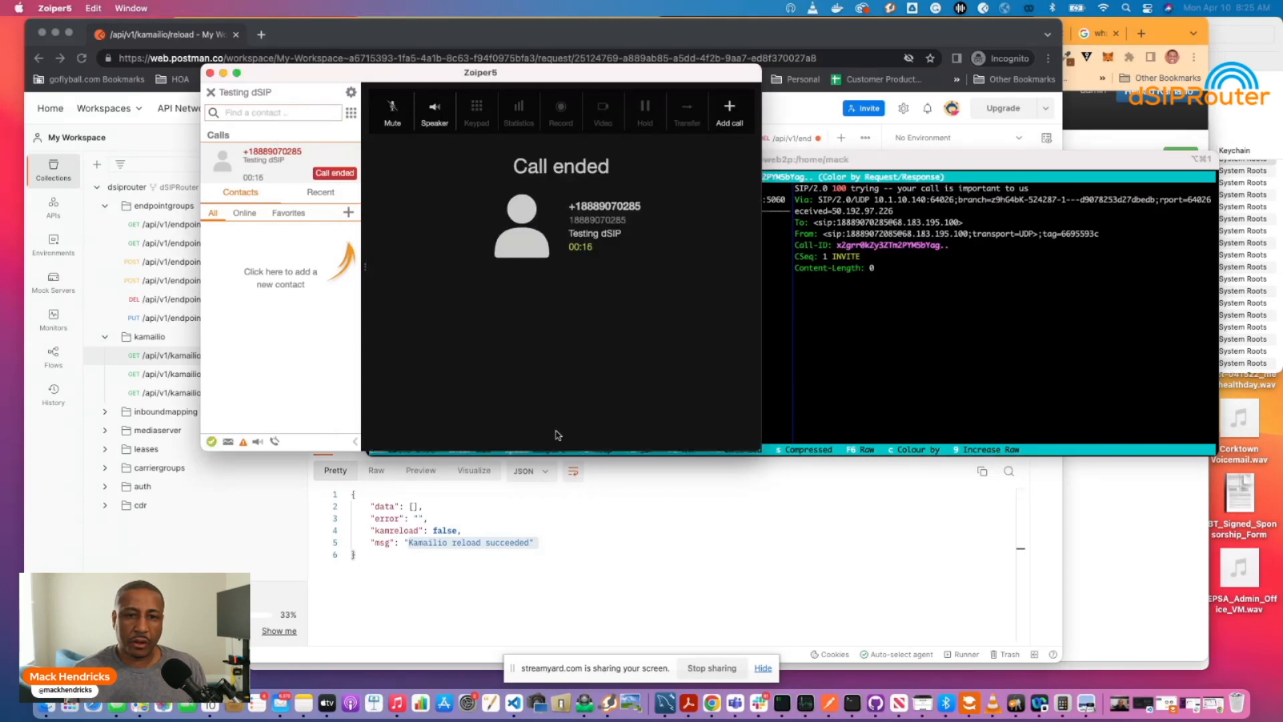
click(598, 546)
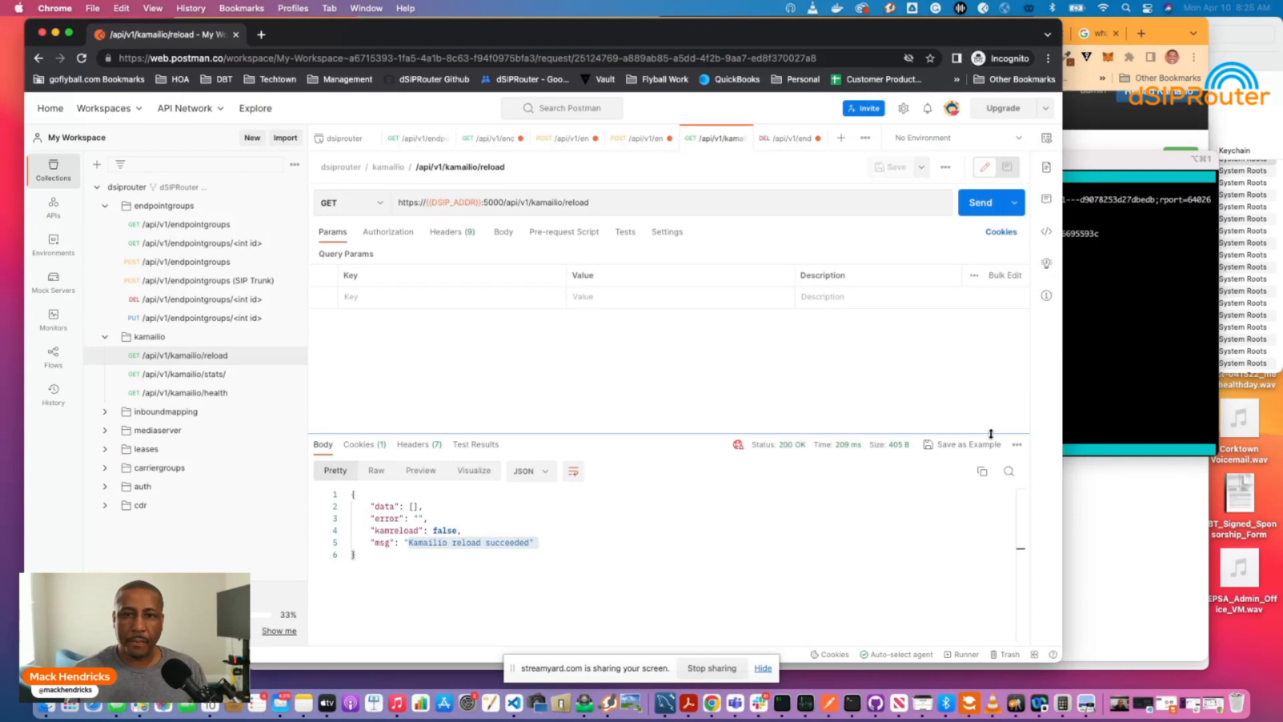
click(1092, 419)
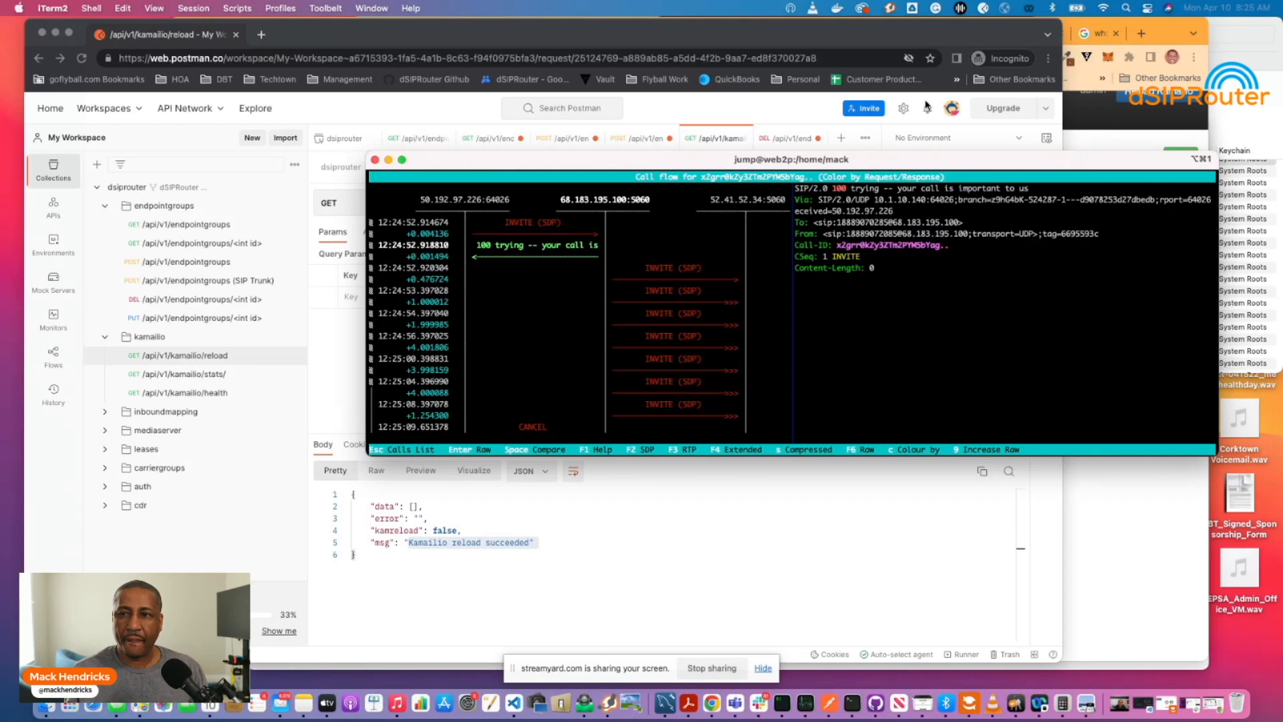
click(1100, 81)
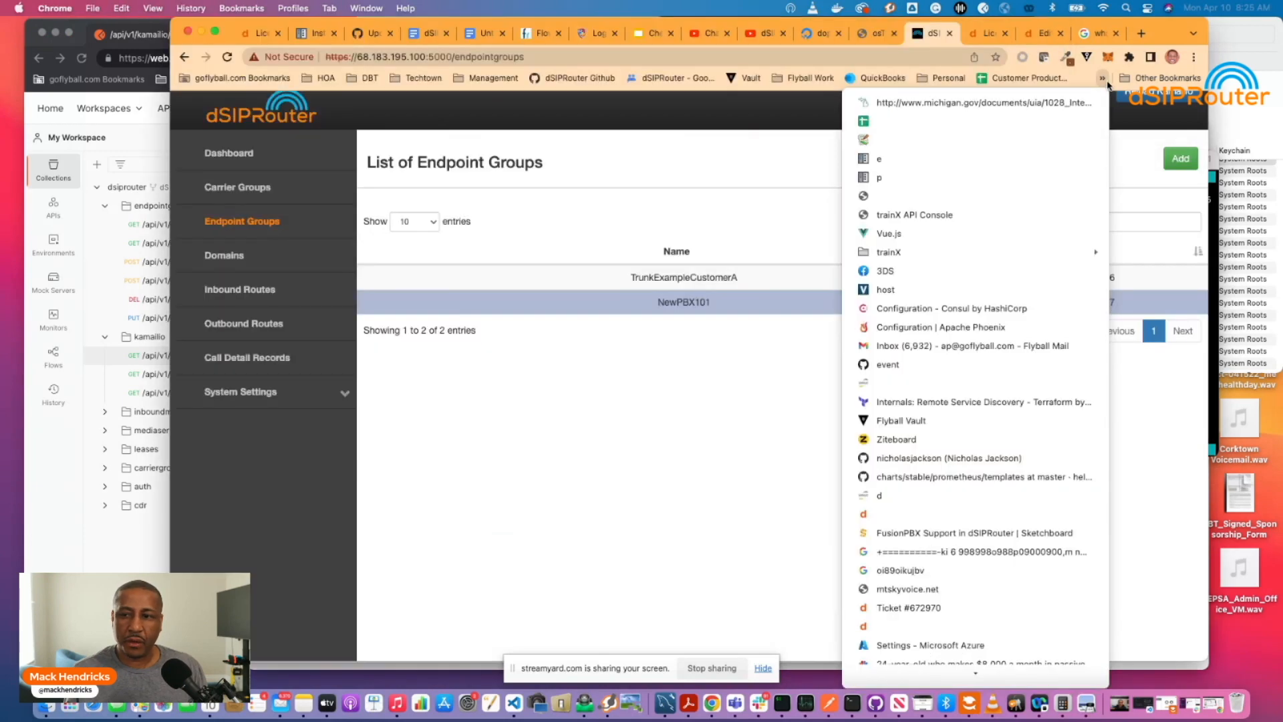
Reload Endpoint Groups via the Dashboard to see only NewPBX101 (ID 17), then return to Postman.
click(767, 200)
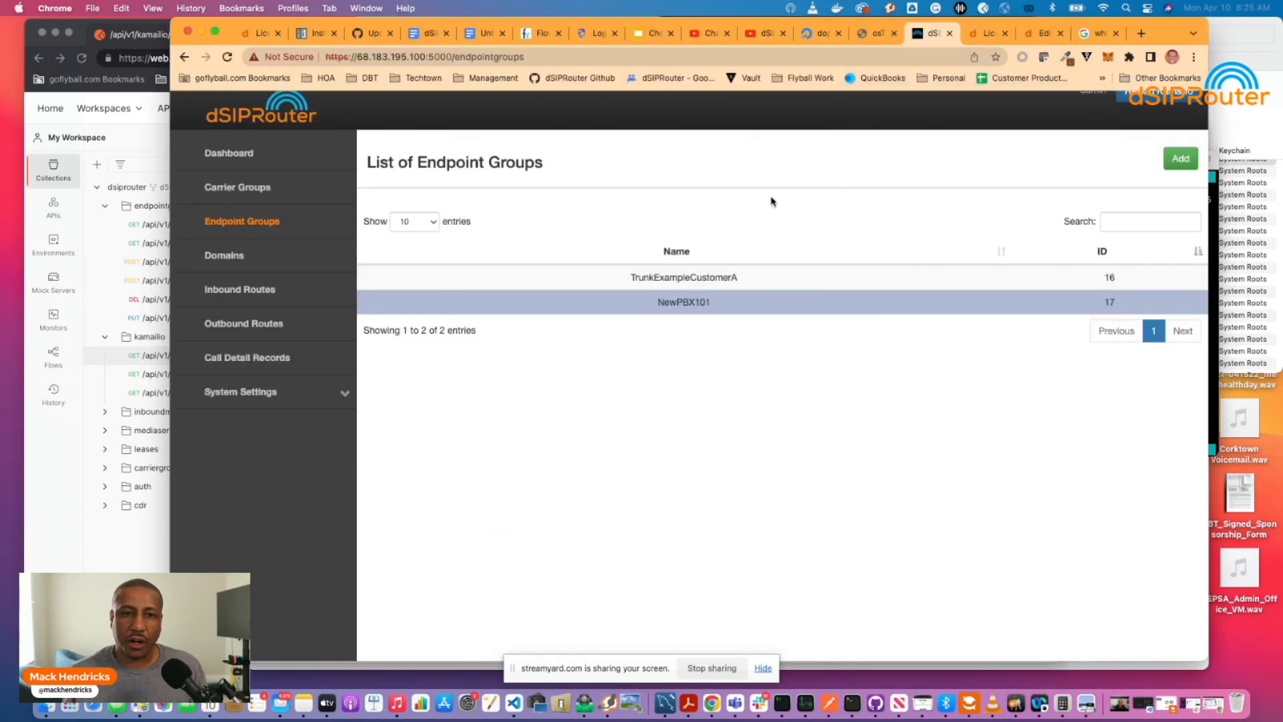
scroll(351, 183, down, 1)
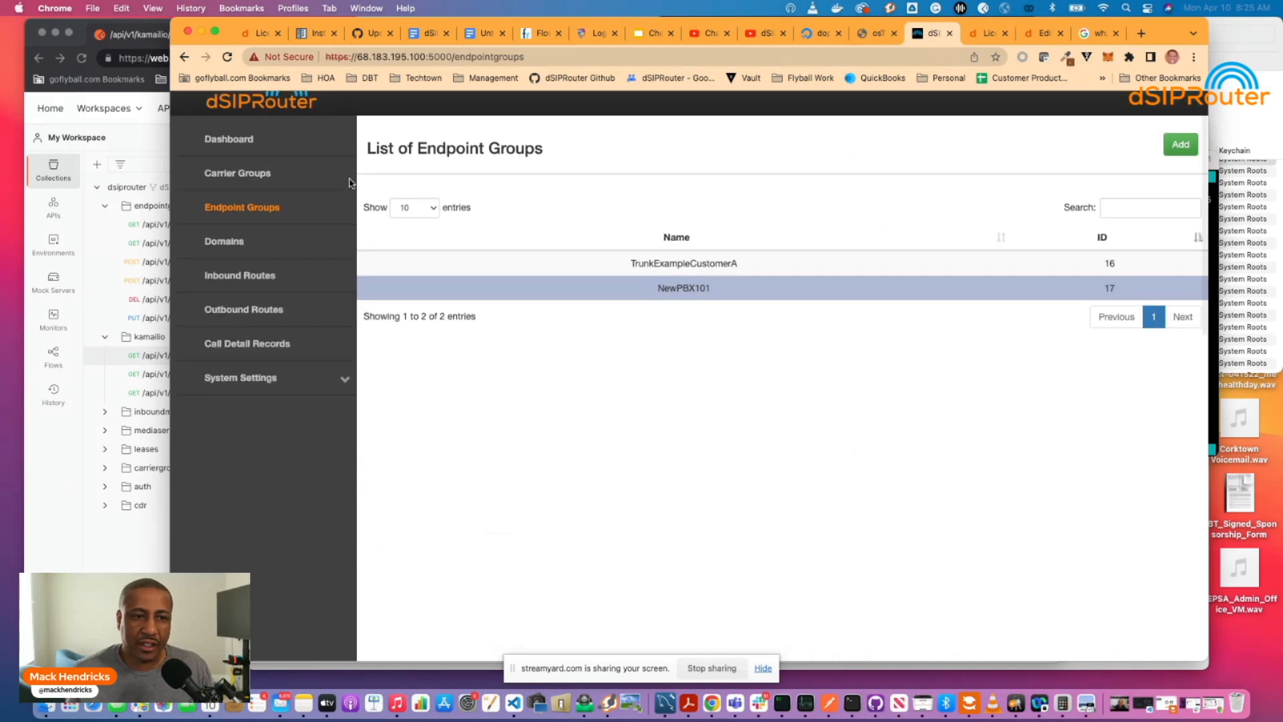
click(229, 139)
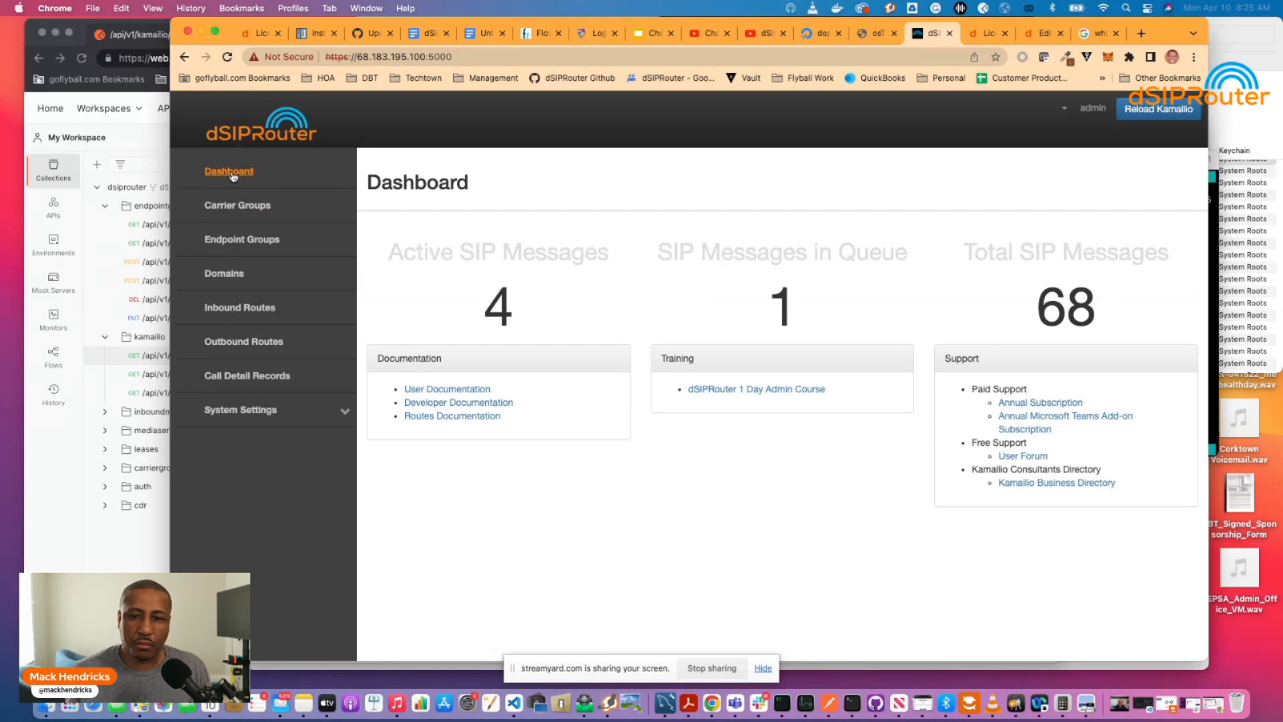
click(235, 242)
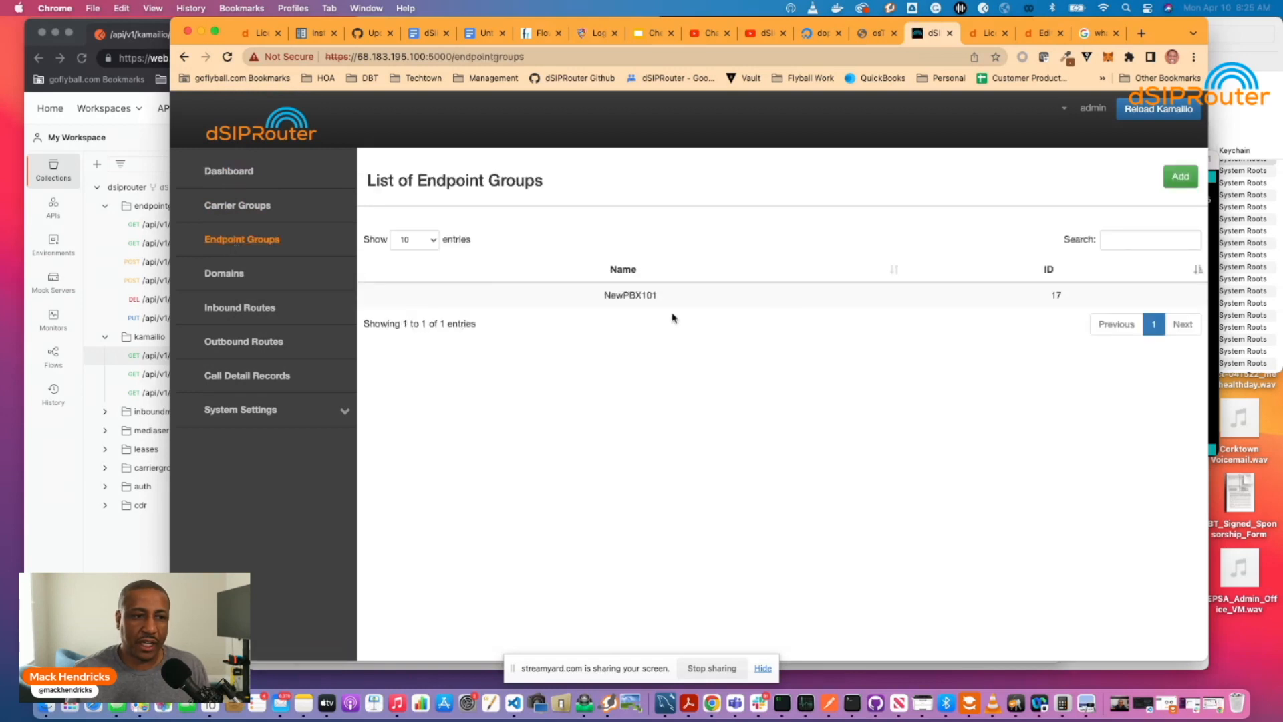
click(114, 251)
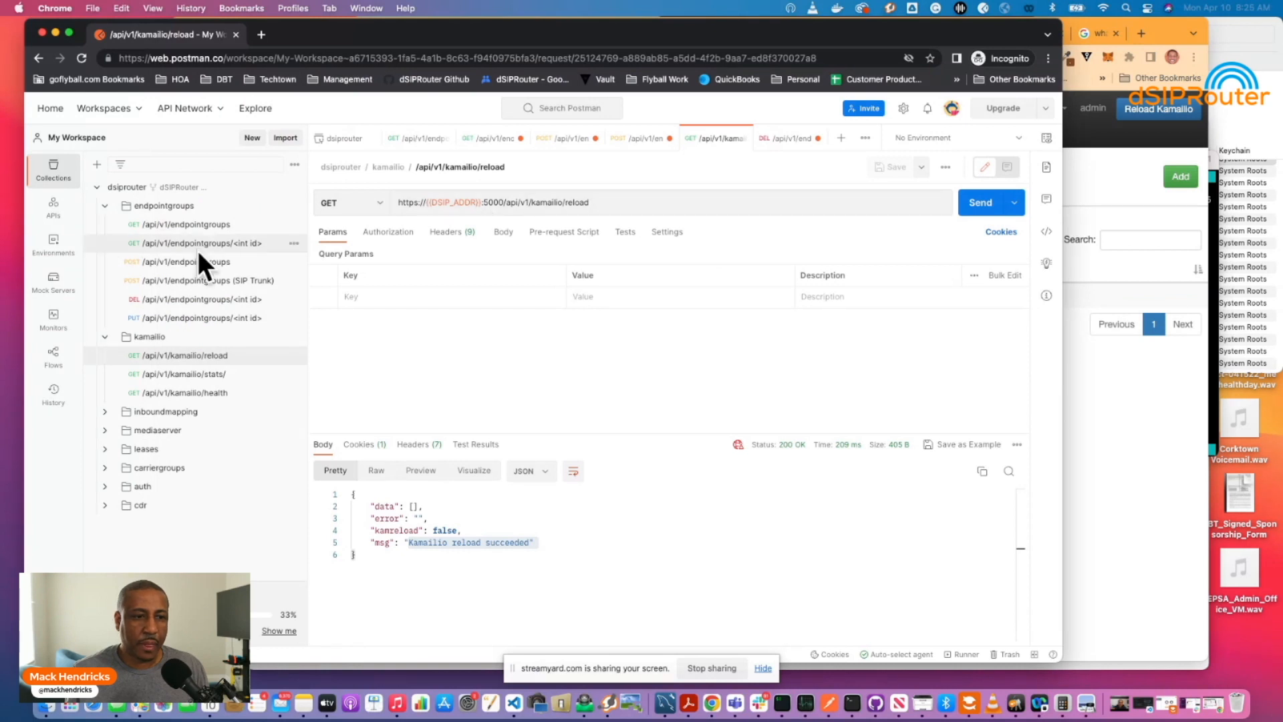
Send DELETE /api/v1/endpointgroups/17 to remove NewPBX101.
click(175, 299)
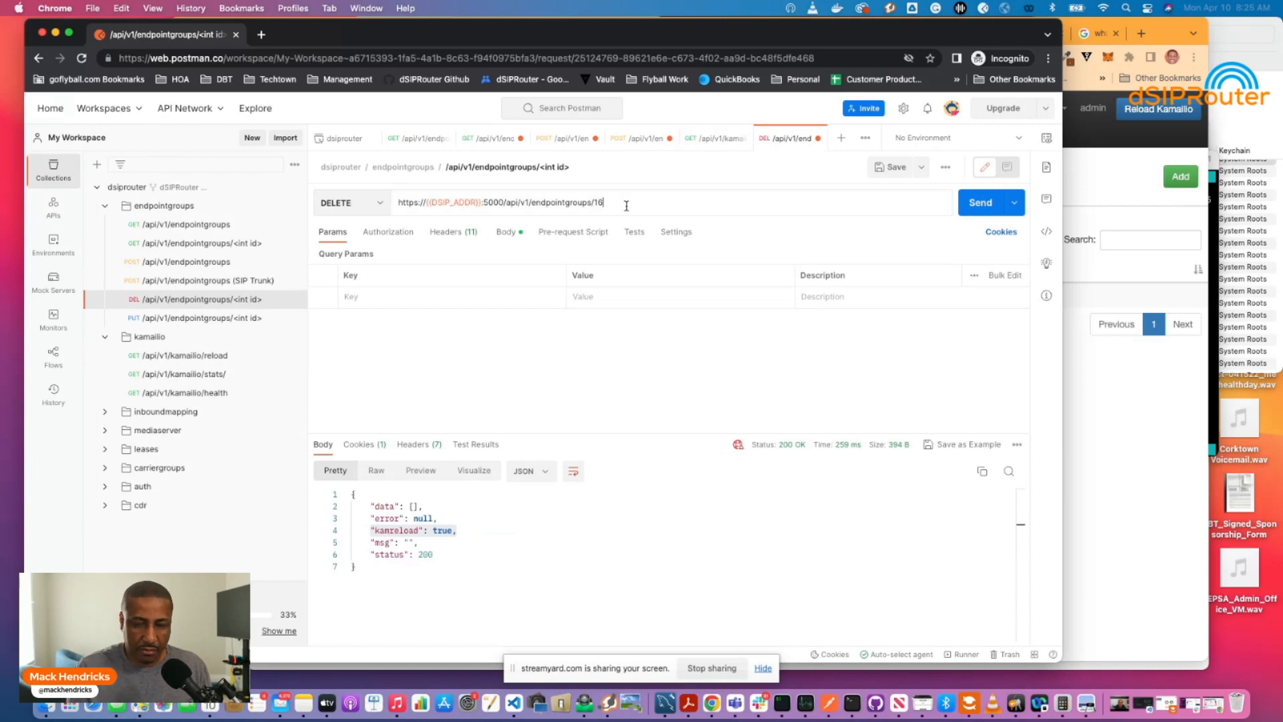
key(BackSpace)
text(7)
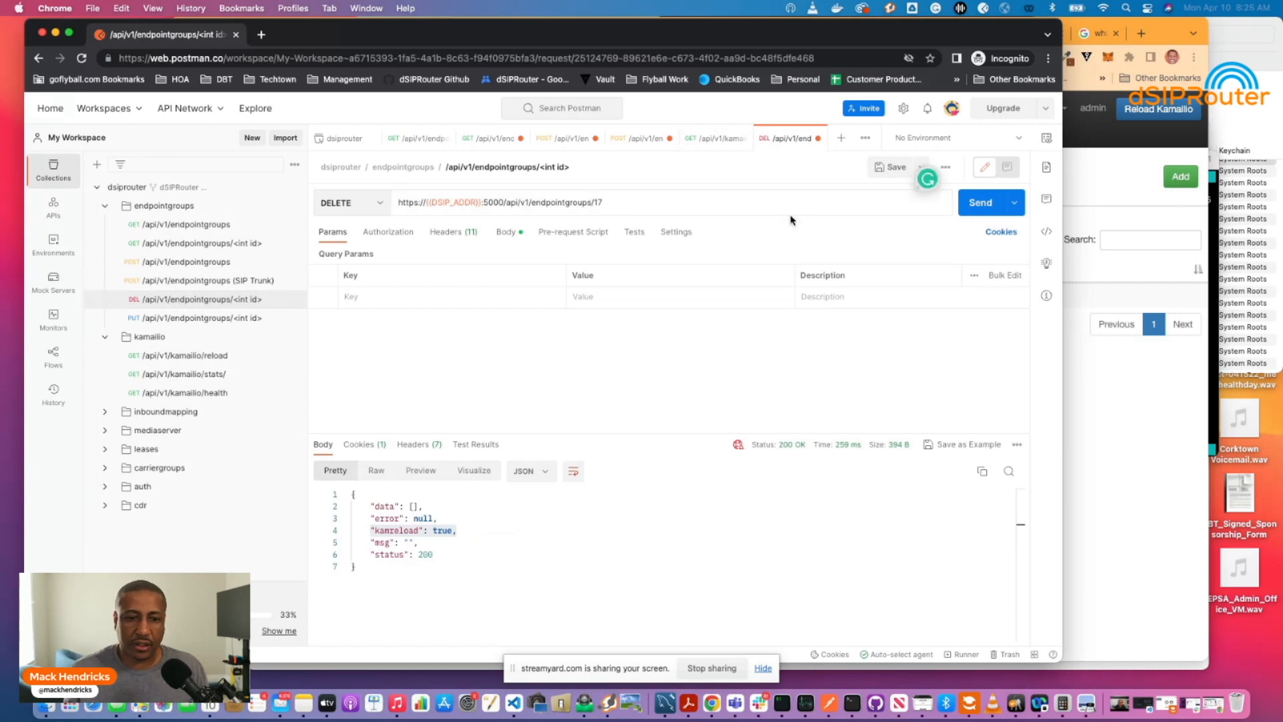
click(968, 207)
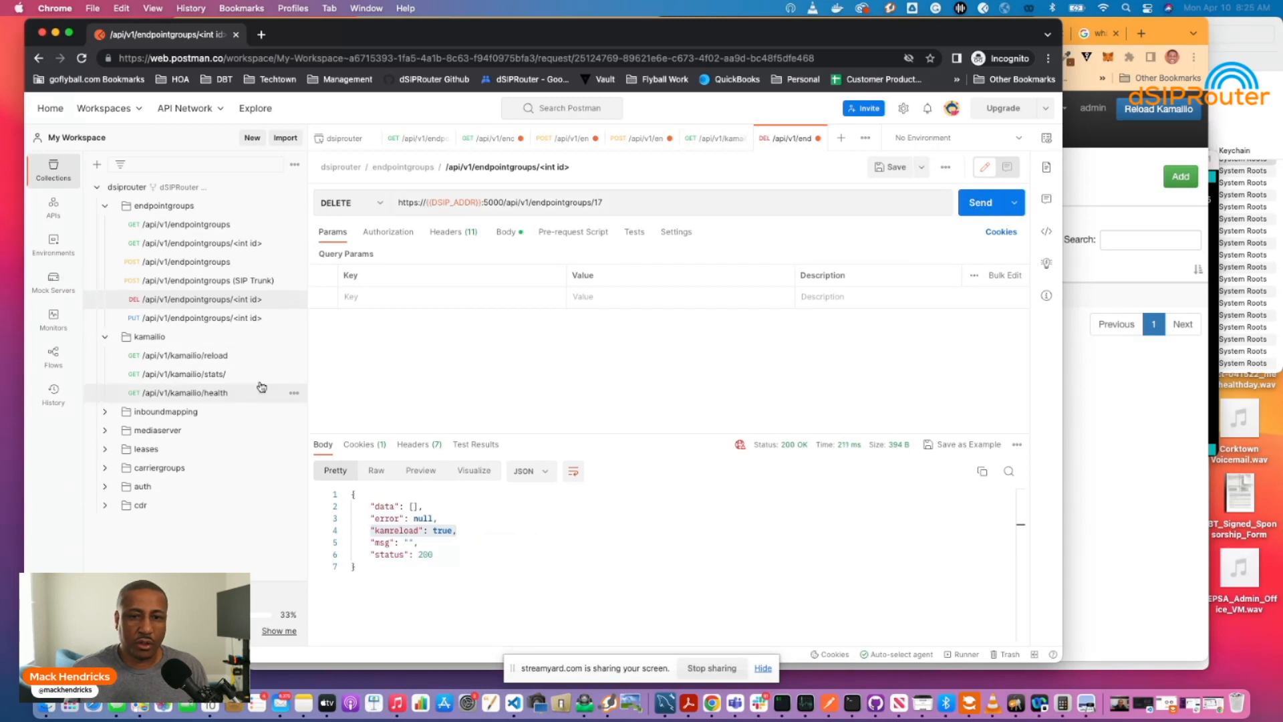
Send the Kamailio reload request, then switch to the sngrep viewer.
click(264, 355)
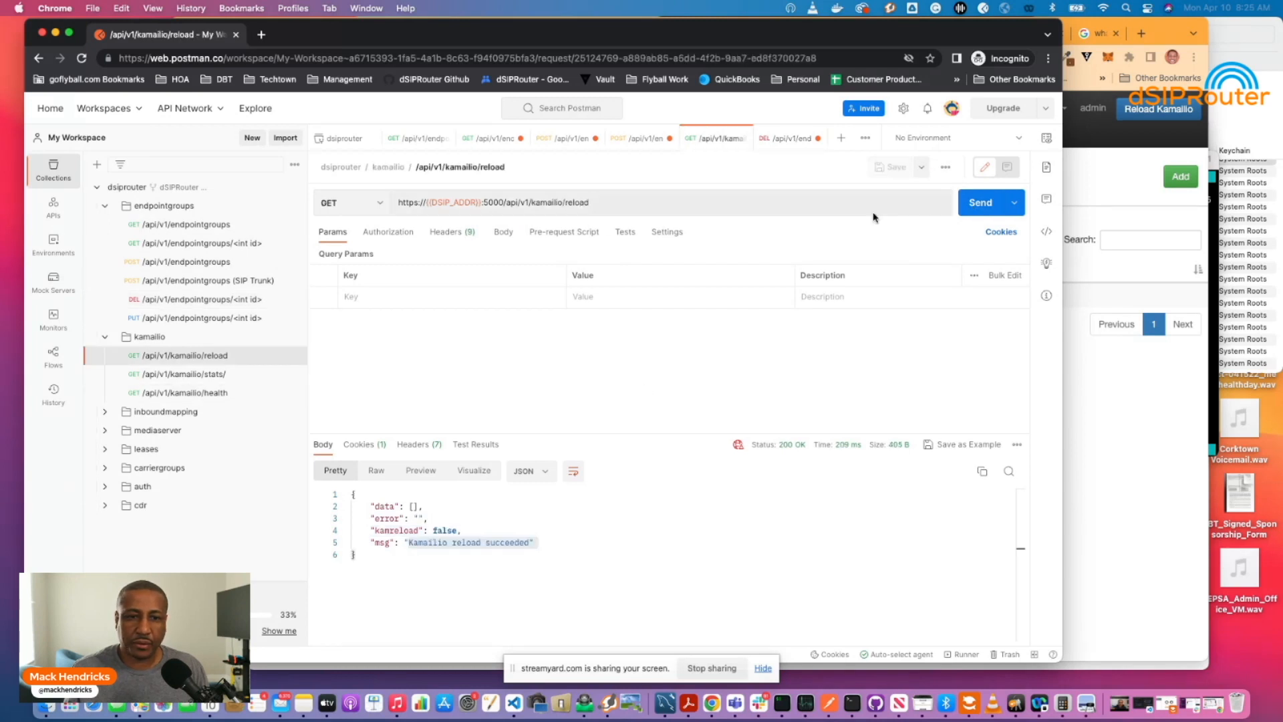
click(973, 204)
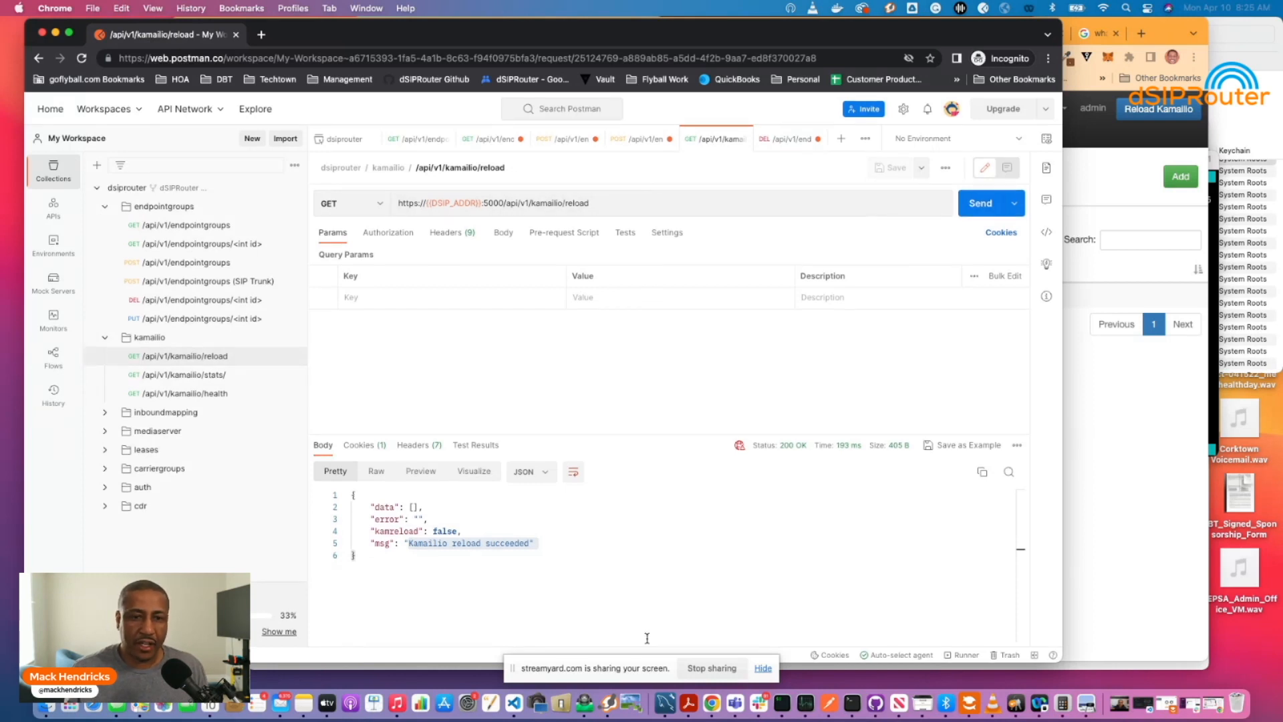
key(super+Tab)
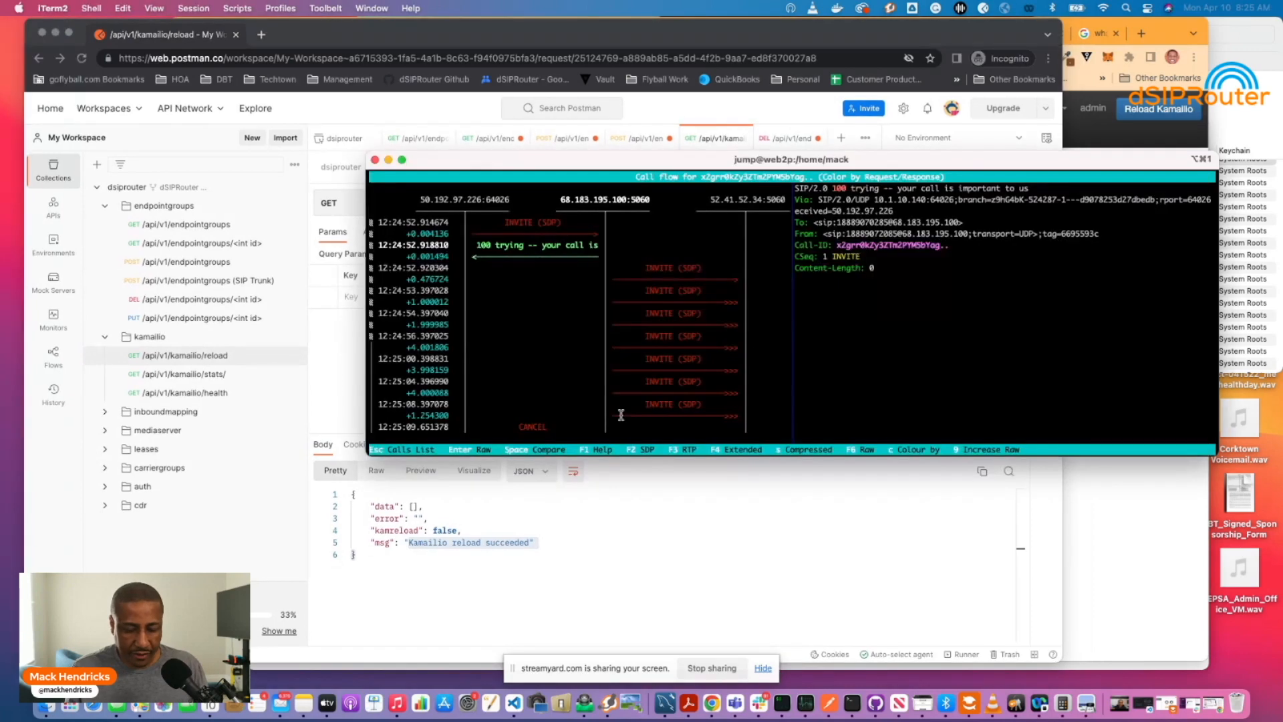
Clear sngrep's captured calls and dial the 11-digit test number in Zoiper.
key(Escape)
key(F5)
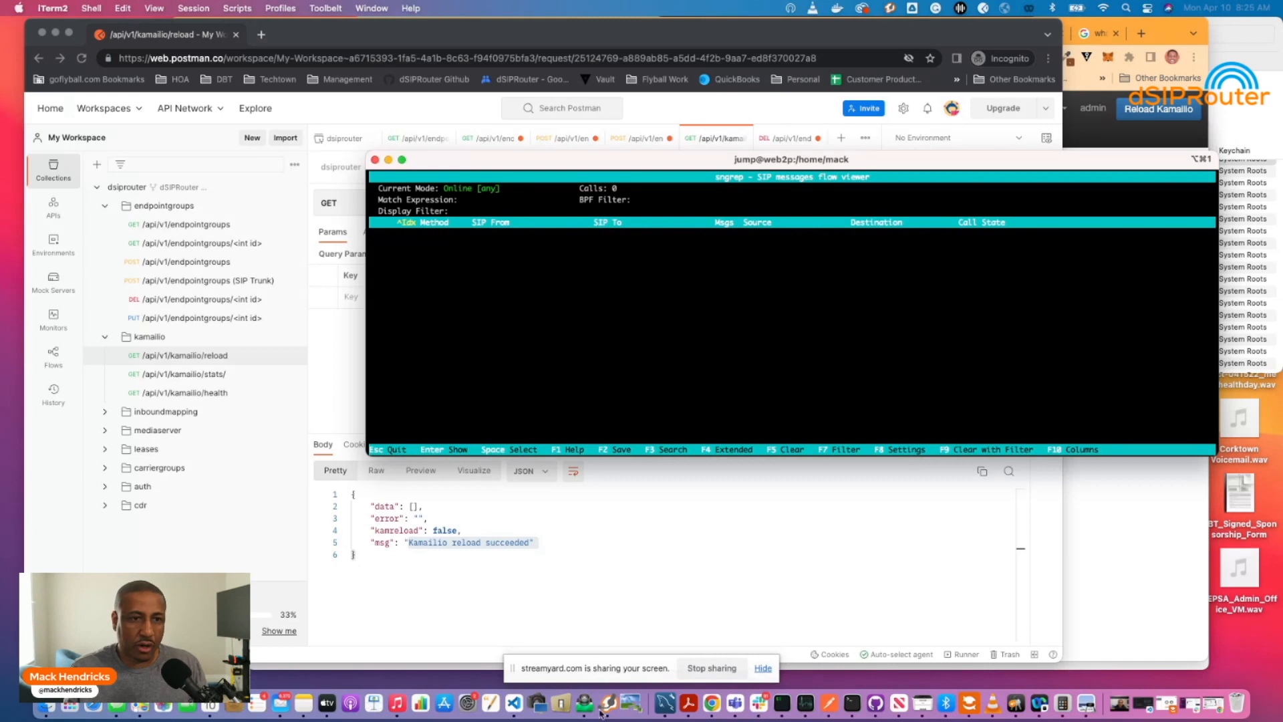
click(969, 704)
click(290, 111)
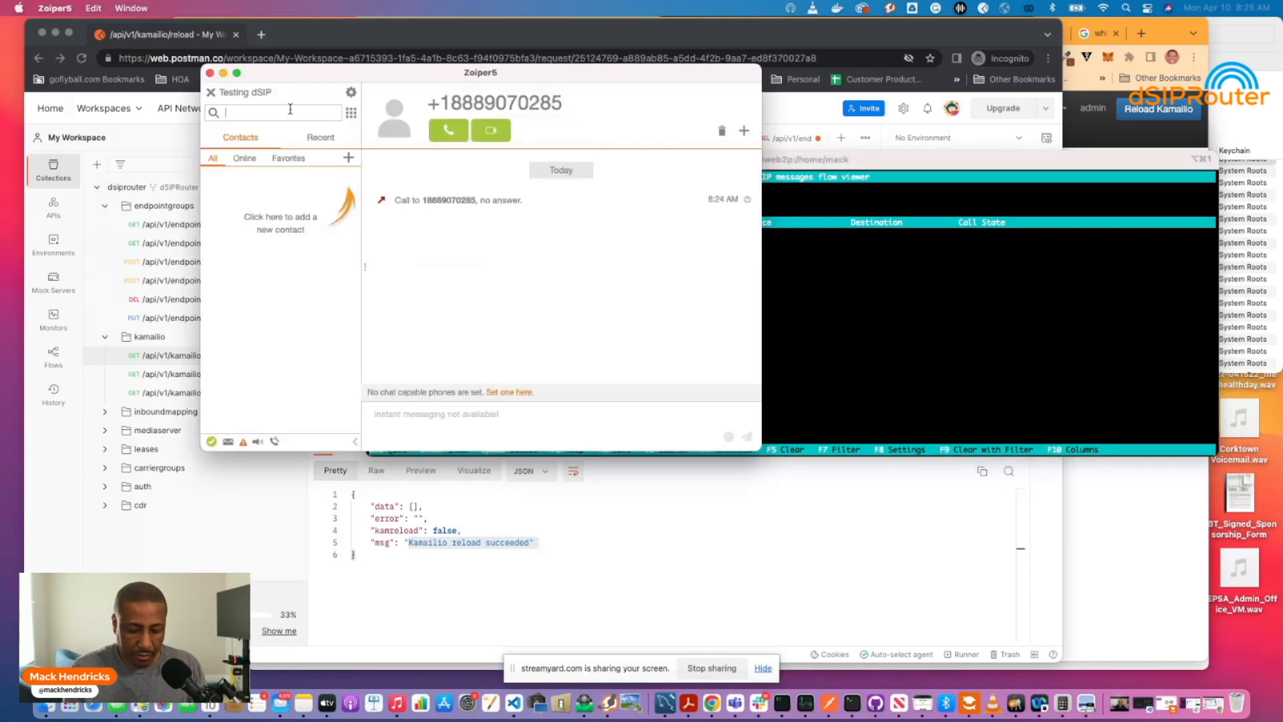
click(289, 114)
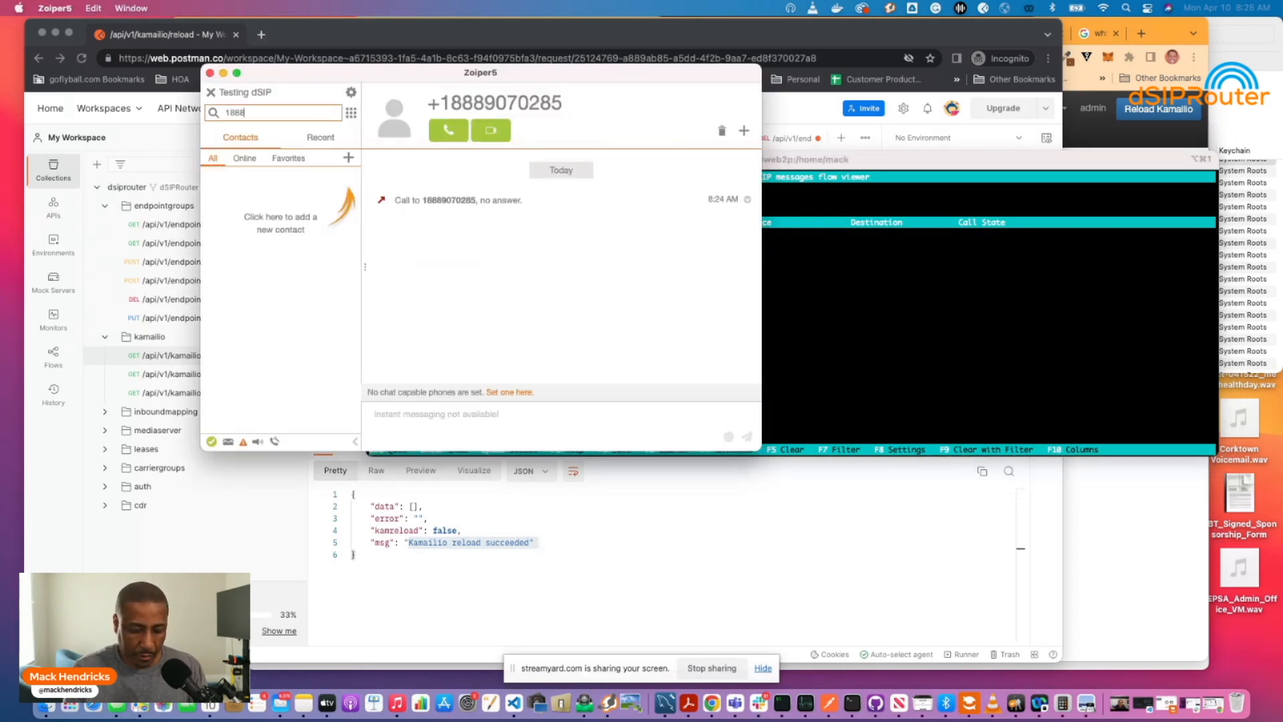
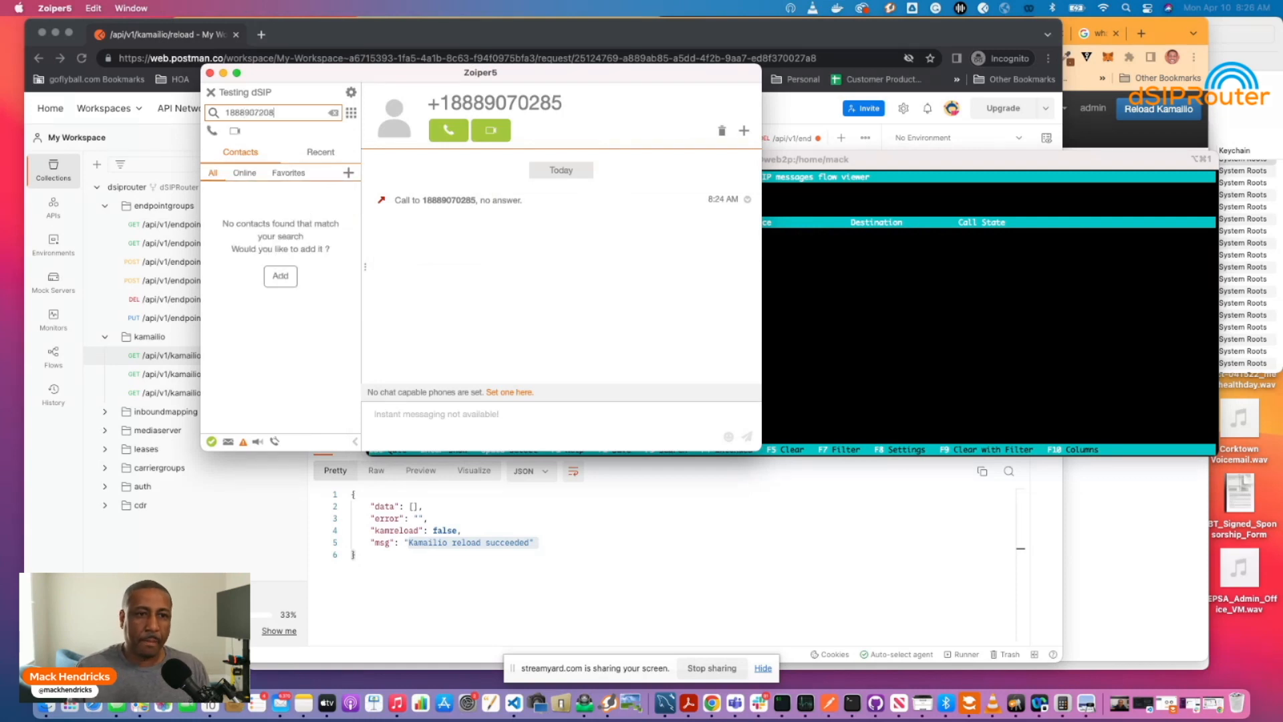
key(Return)
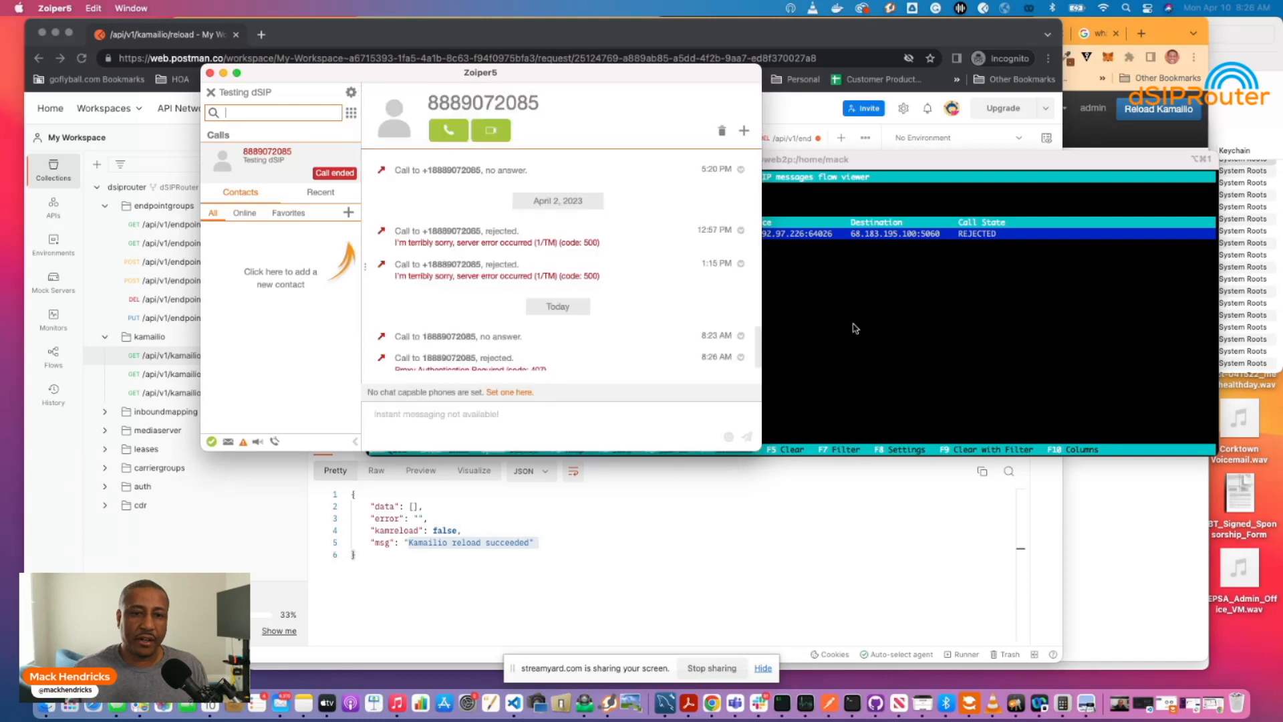
Open the new call in sngrep and inspect the 407 Proxy Authentication Required replies.
click(856, 327)
key(Return)
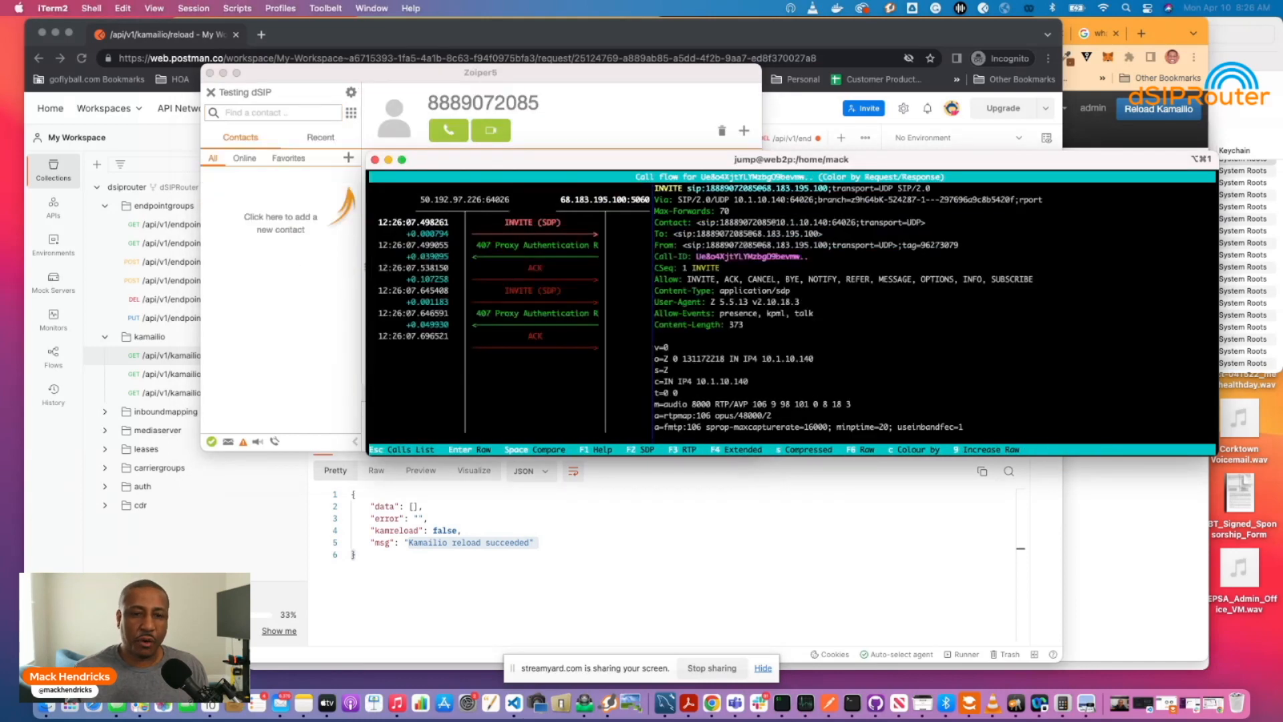
key(Down)
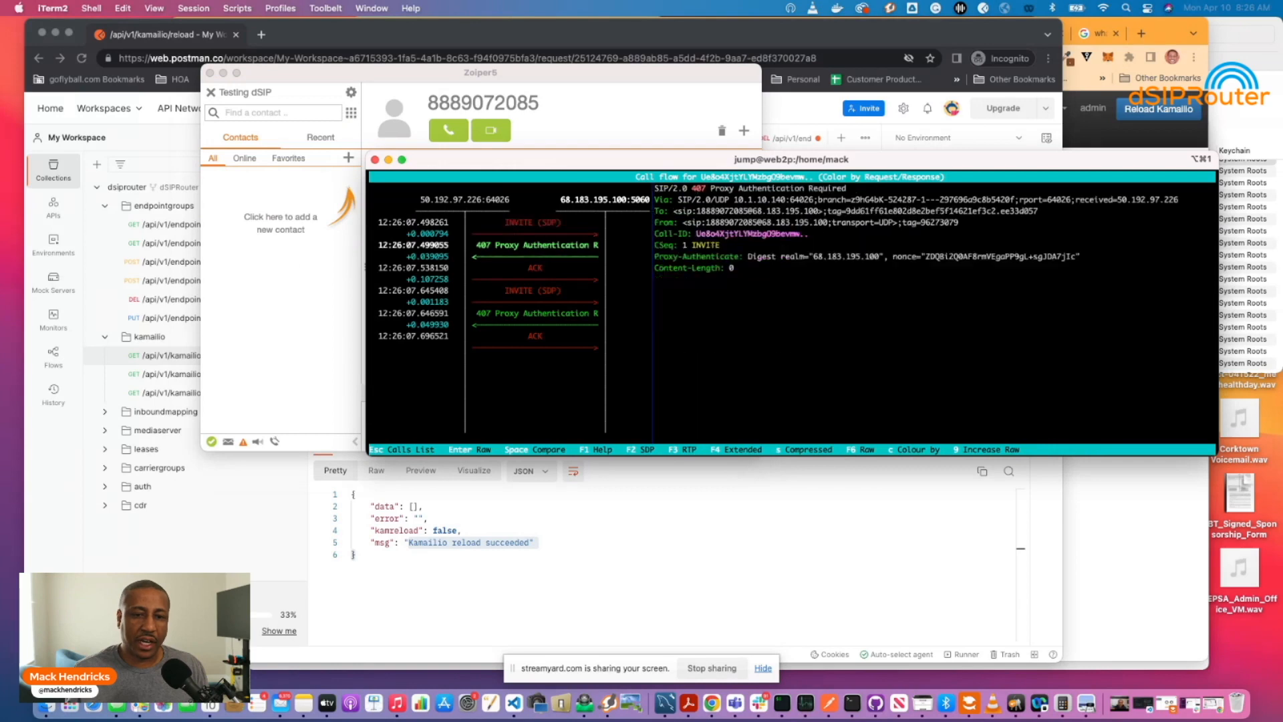
key(Down)
key(Down)
key(Down)
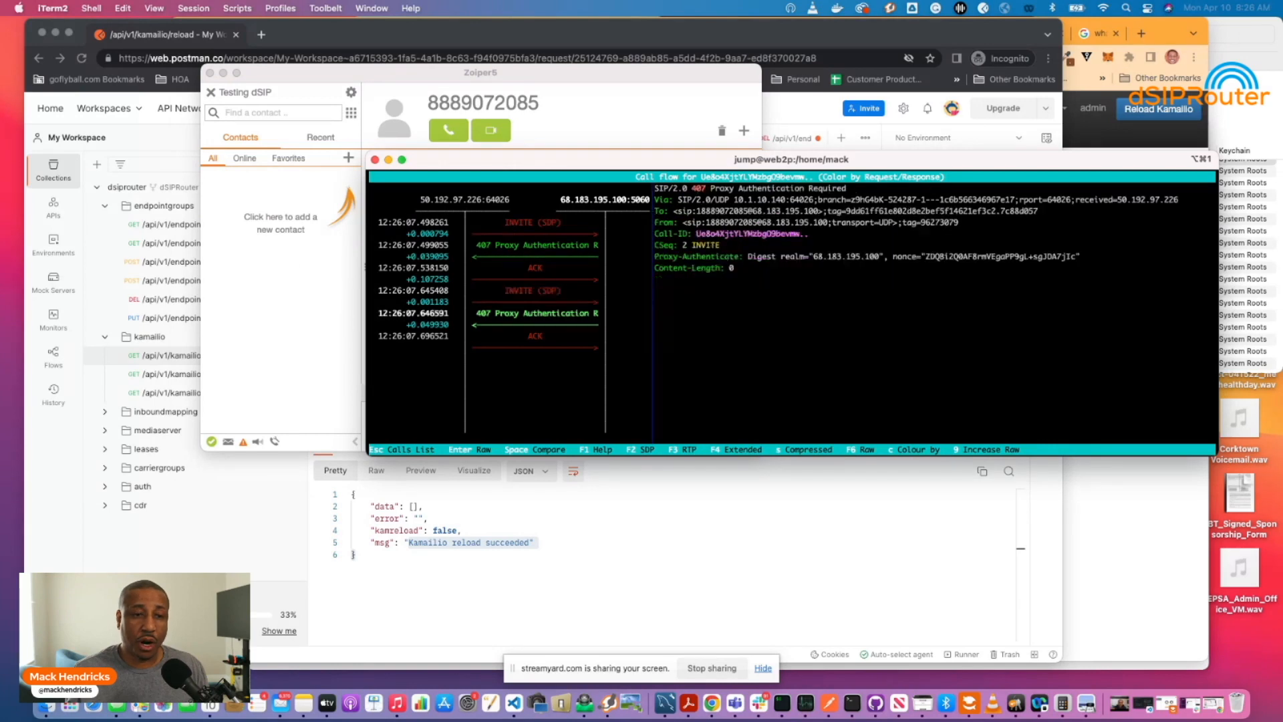